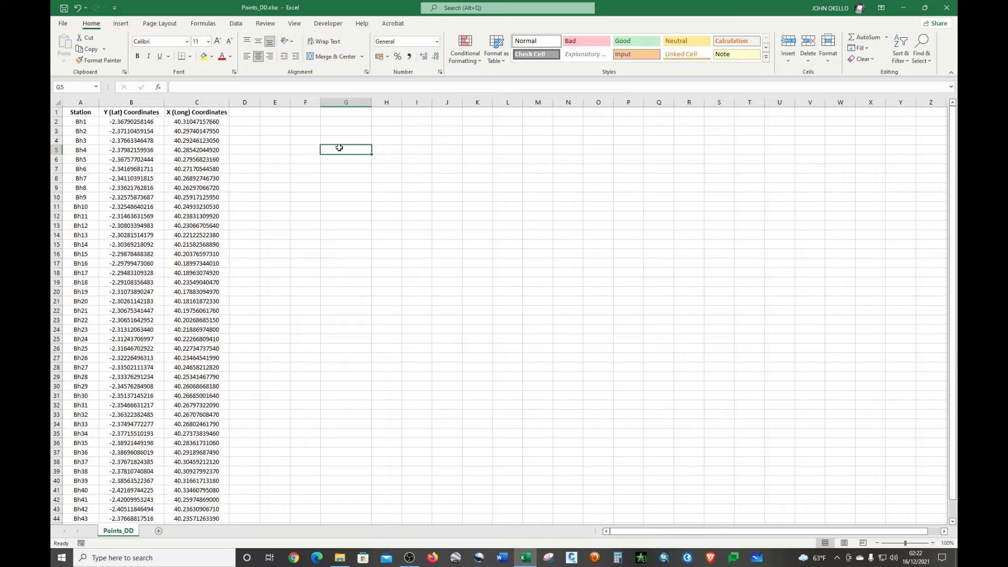
# - Enter the notes "1 = 60 minutes" in G5 and "1 minute = 60 seconds" in G6, and widen column G to fit
pyautogui.write('1')
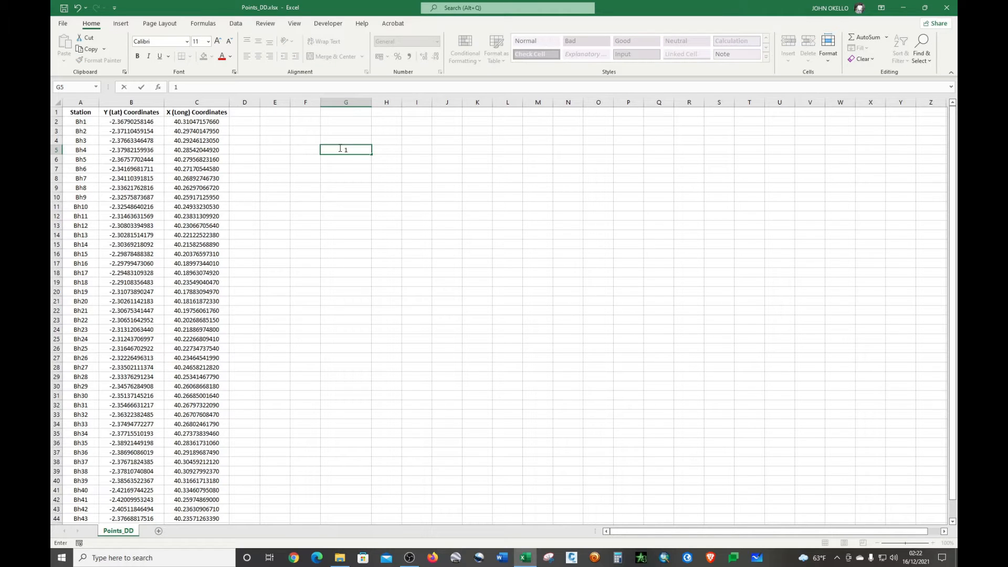
pyautogui.write(' = 60 minutes')
pyautogui.press('Return')
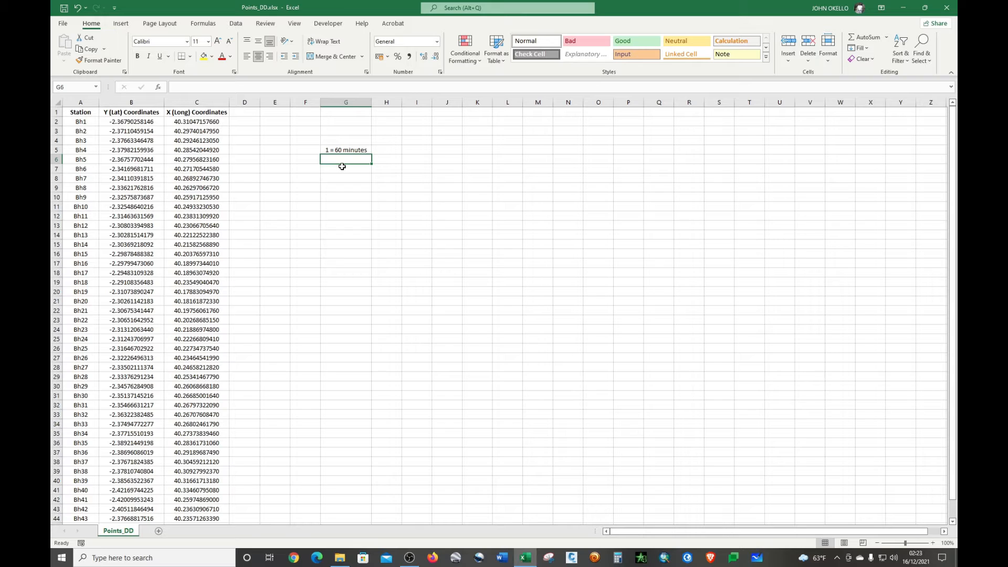
pyautogui.write('1 min')
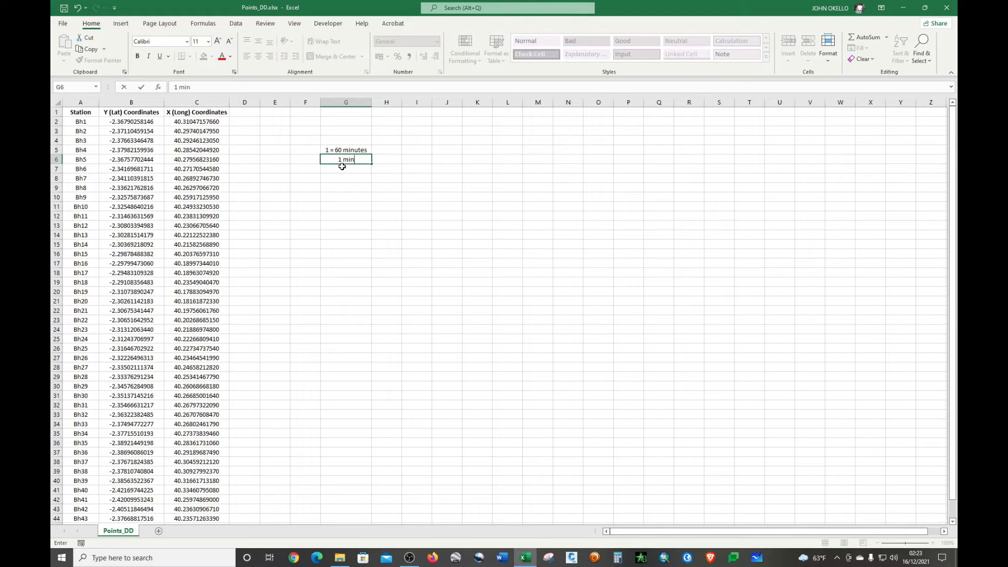
pyautogui.write('ute = 60 seconds')
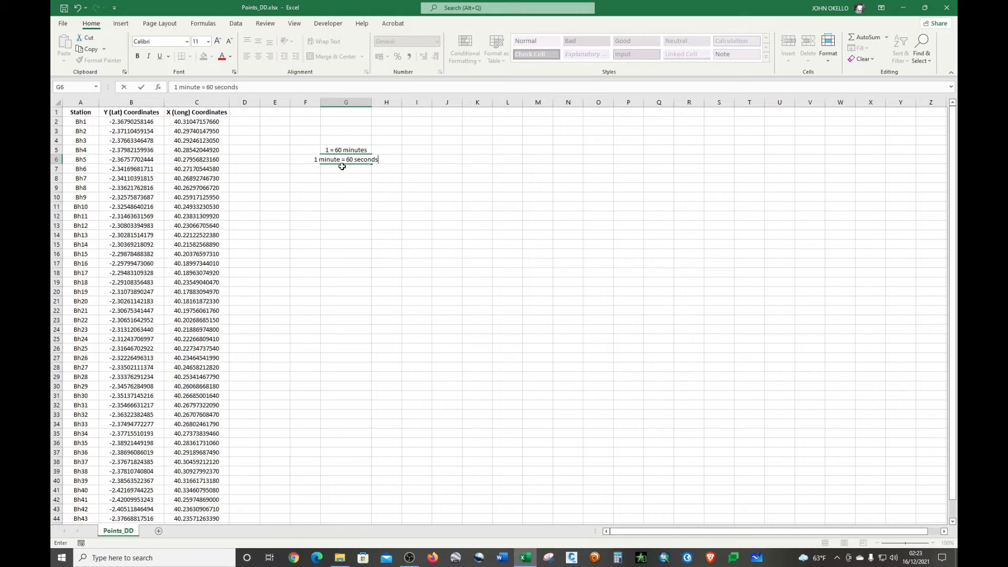
pyautogui.click(335, 185)
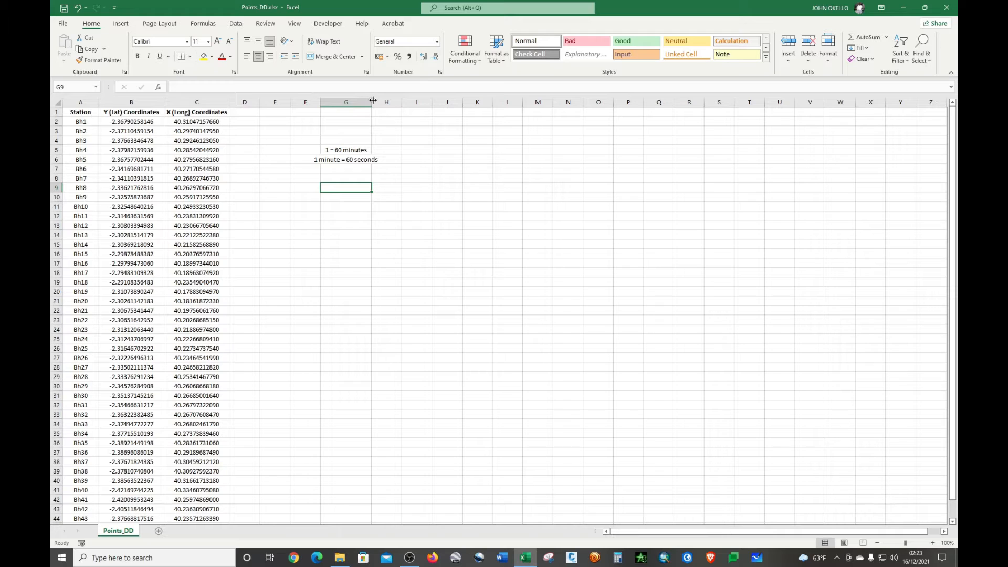
pyautogui.moveTo(372, 101); pyautogui.dragTo(390, 101)
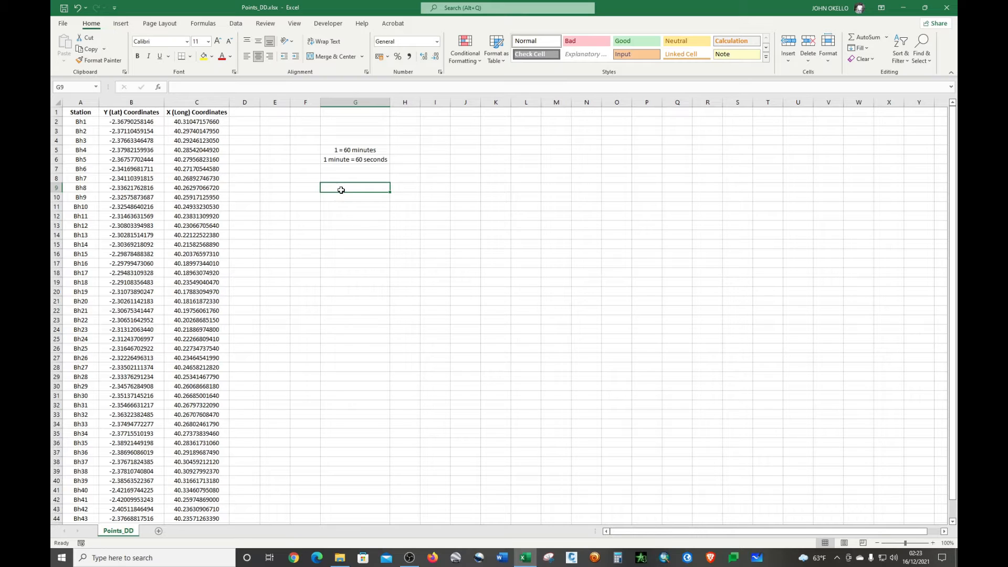
# - List the function names "truncate", "concatenate" and "round" in cells G9 to G11
pyautogui.write('trunc')
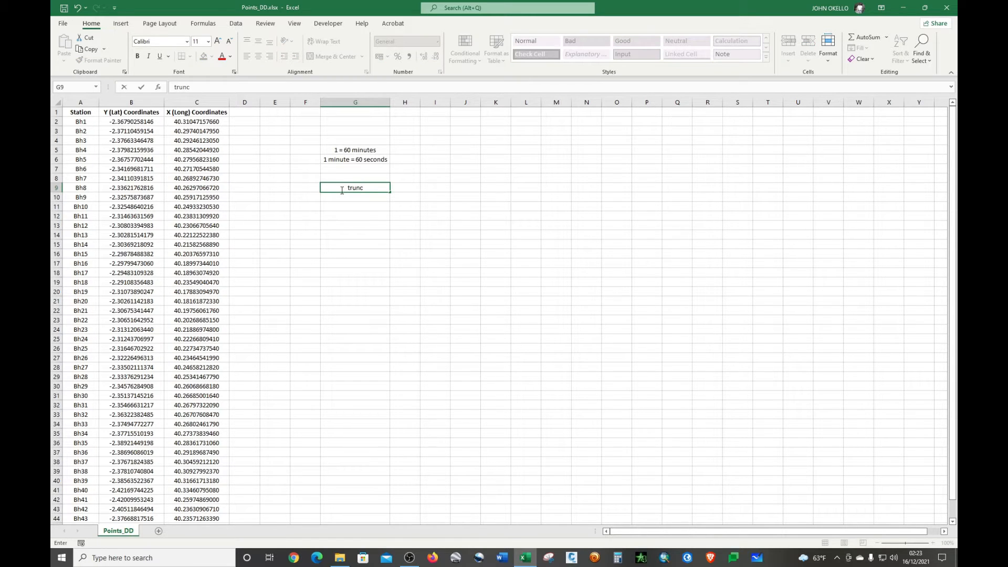
pyautogui.write('ate')
pyautogui.press('Return')
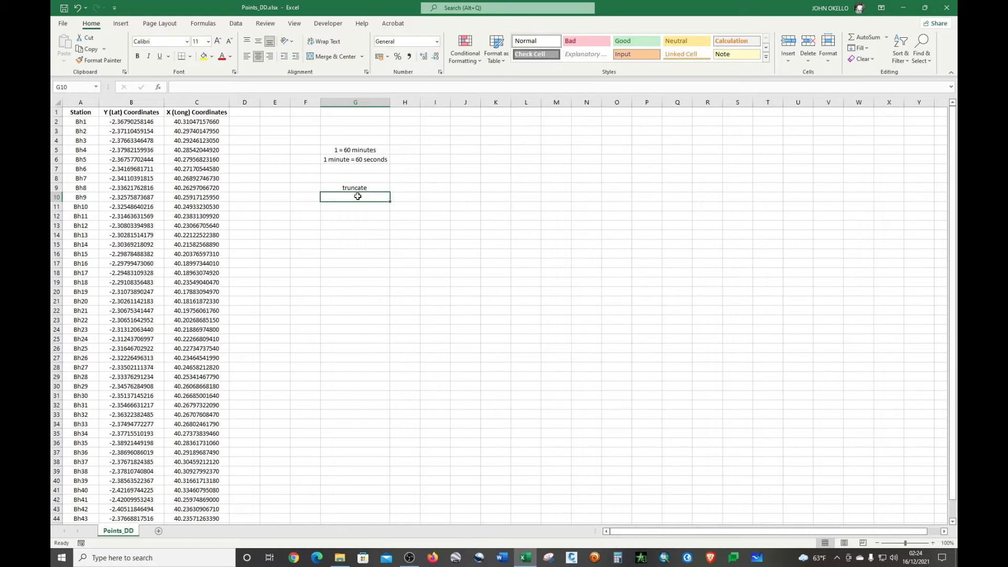
pyautogui.write('con')
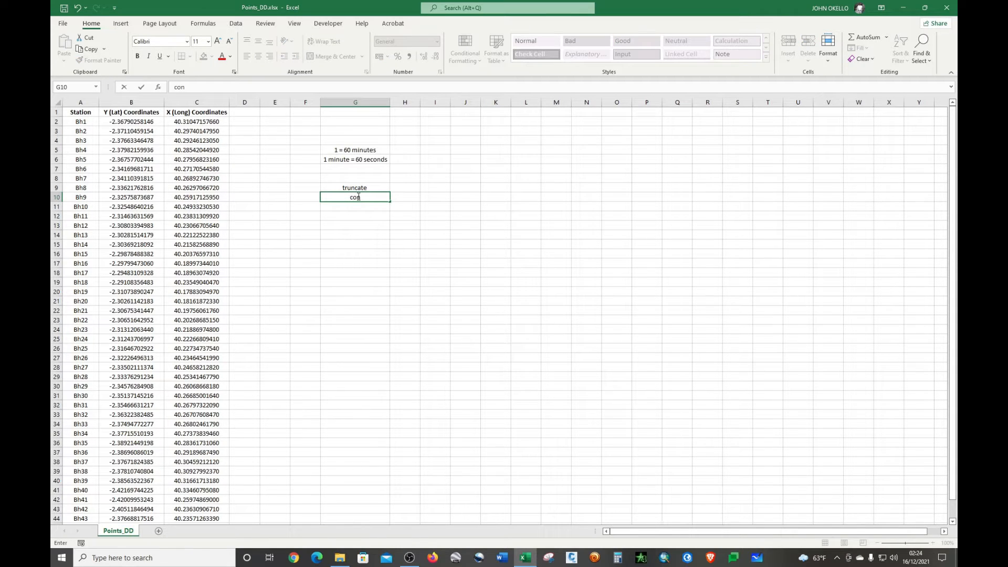
pyautogui.write('catenate')
pyautogui.press('Return')
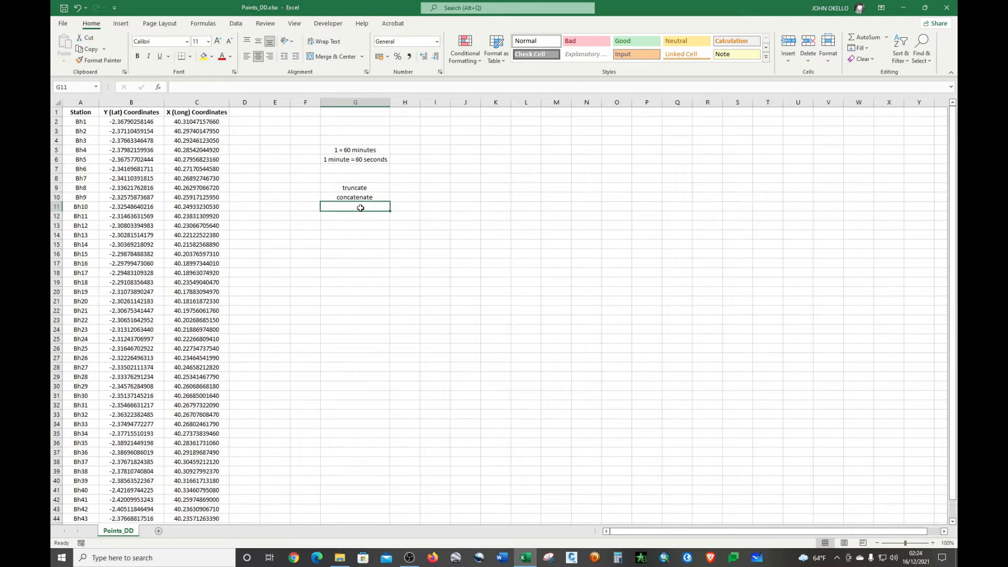
pyautogui.write('round')
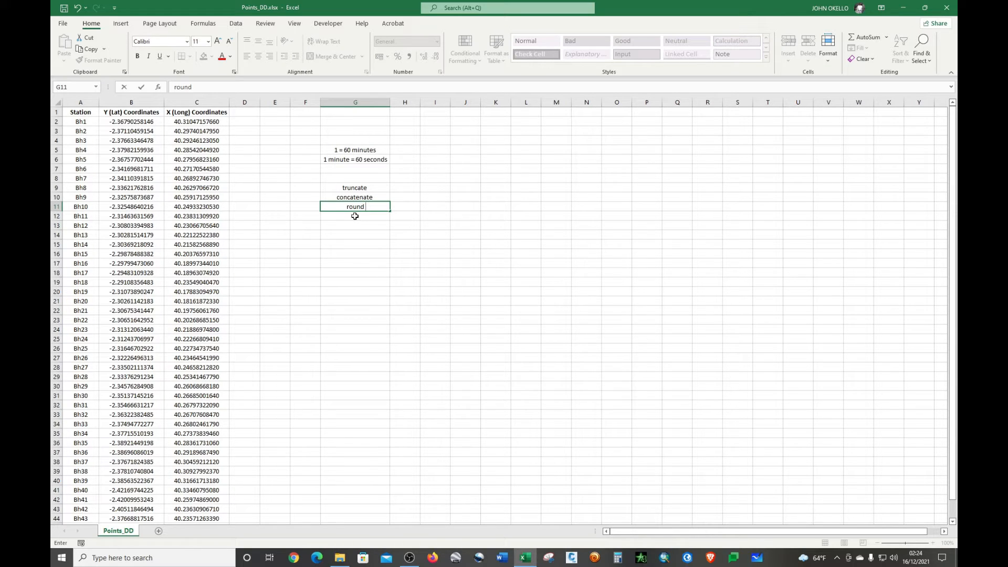
# - Clear the notes and function names from F3:H14 and narrow column G
pyautogui.moveTo(314, 131); pyautogui.dragTo(390, 230)
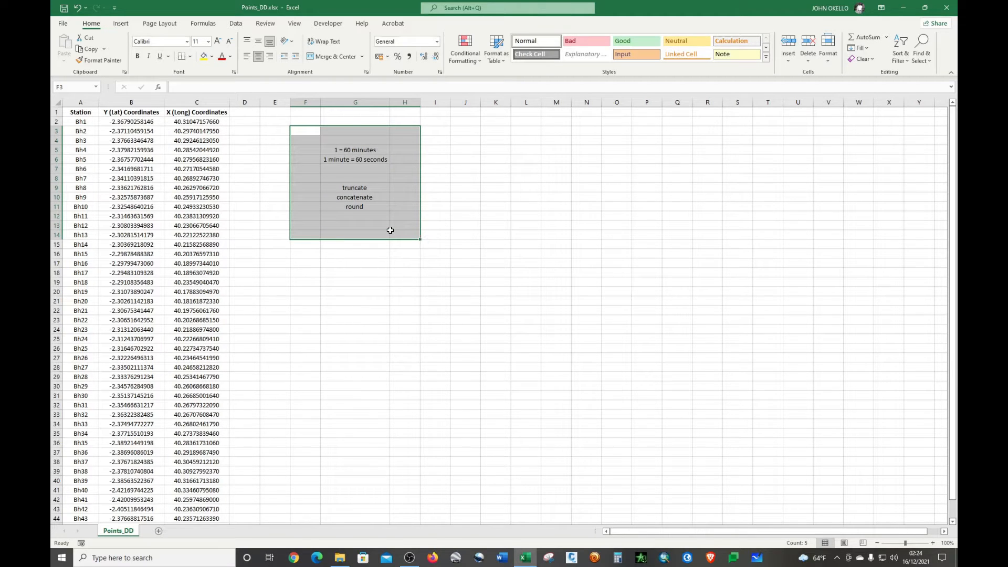
pyautogui.press('Delete')
pyautogui.click(381, 253)
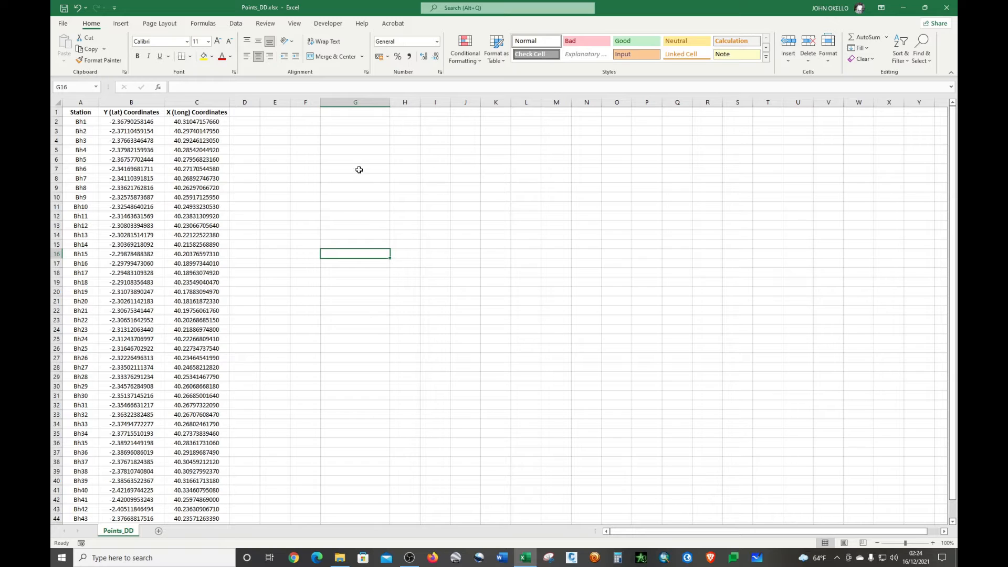
pyautogui.moveTo(389, 102); pyautogui.dragTo(358, 102)
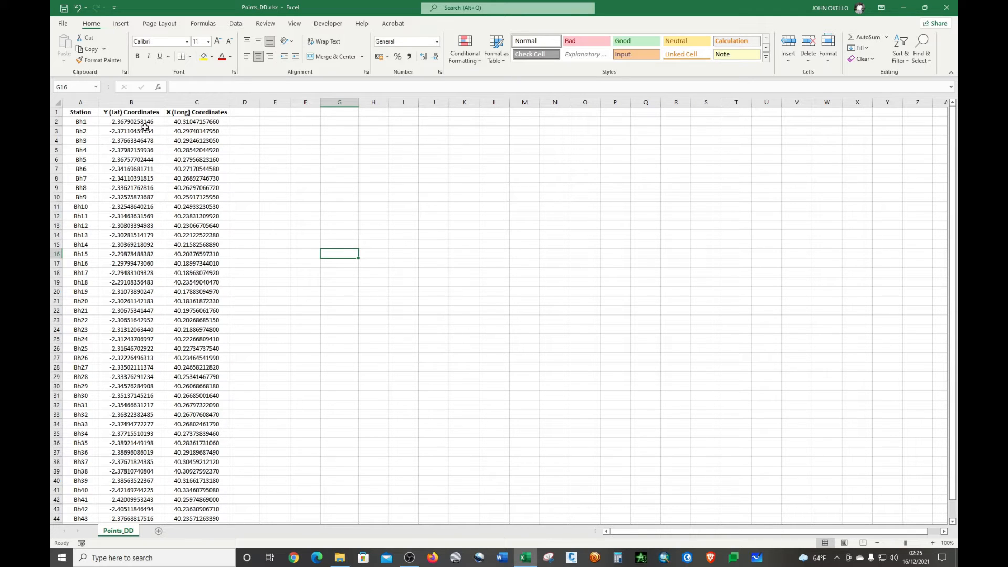
# - Widen column E slightly and enter the note "negative lat => Southern" in cell E4
pyautogui.click(280, 111)
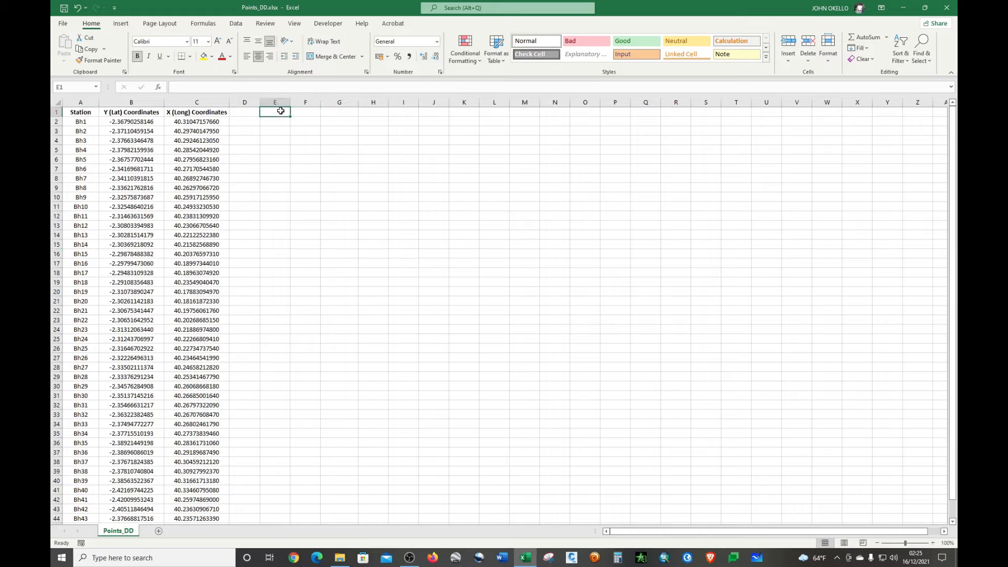
pyautogui.moveTo(291, 101); pyautogui.dragTo(294, 102)
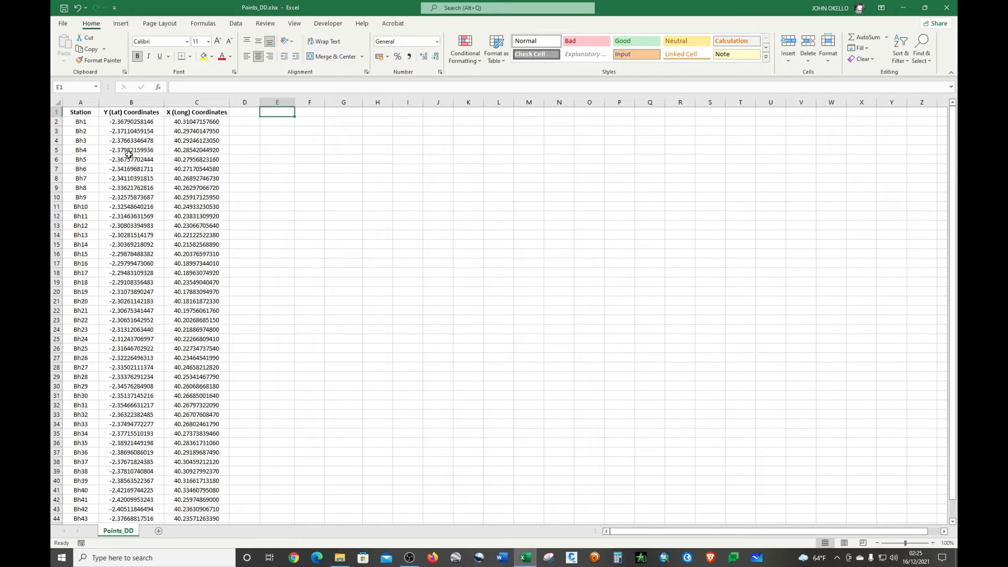
pyautogui.click(277, 142)
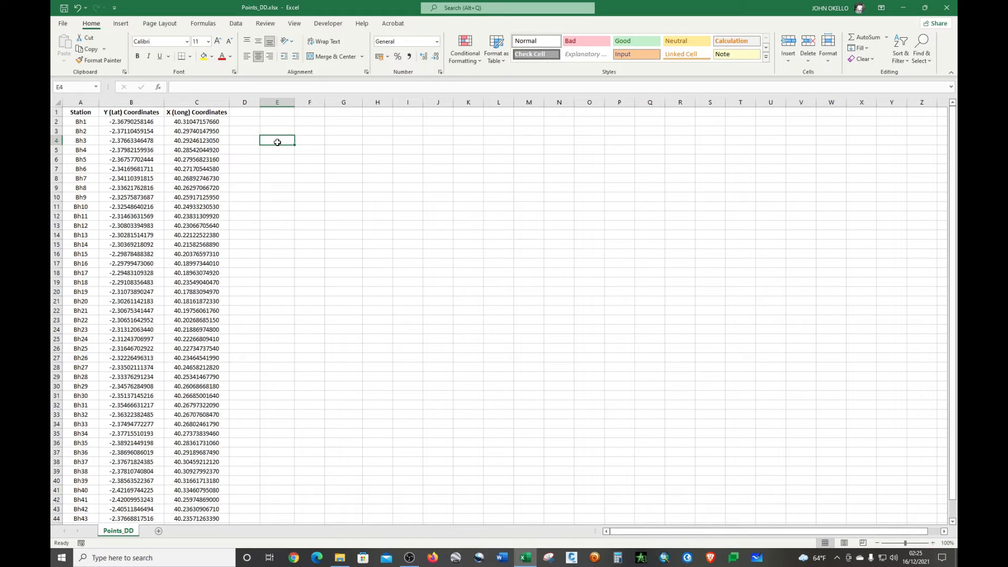
pyautogui.write('ne')
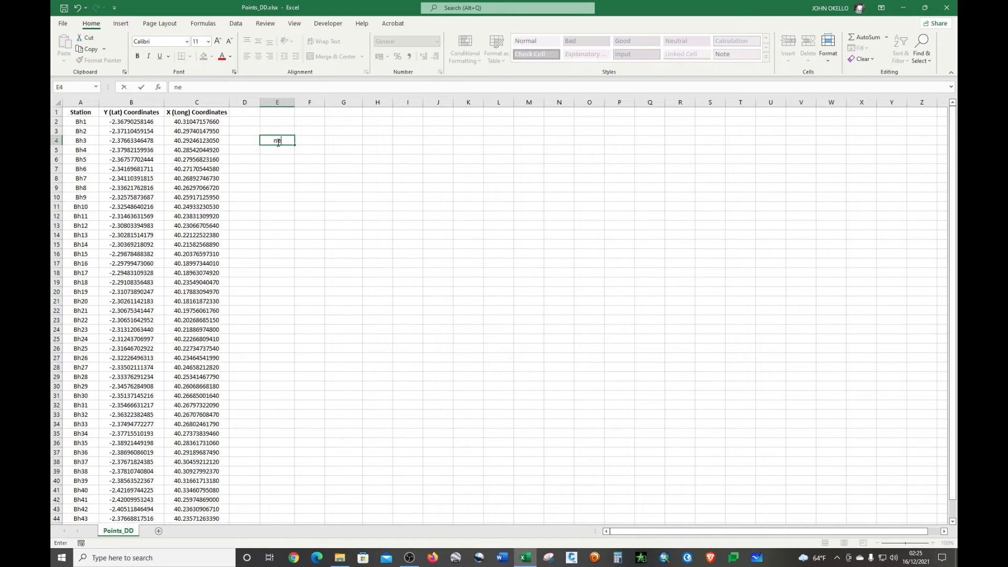
pyautogui.write('gative lat => South')
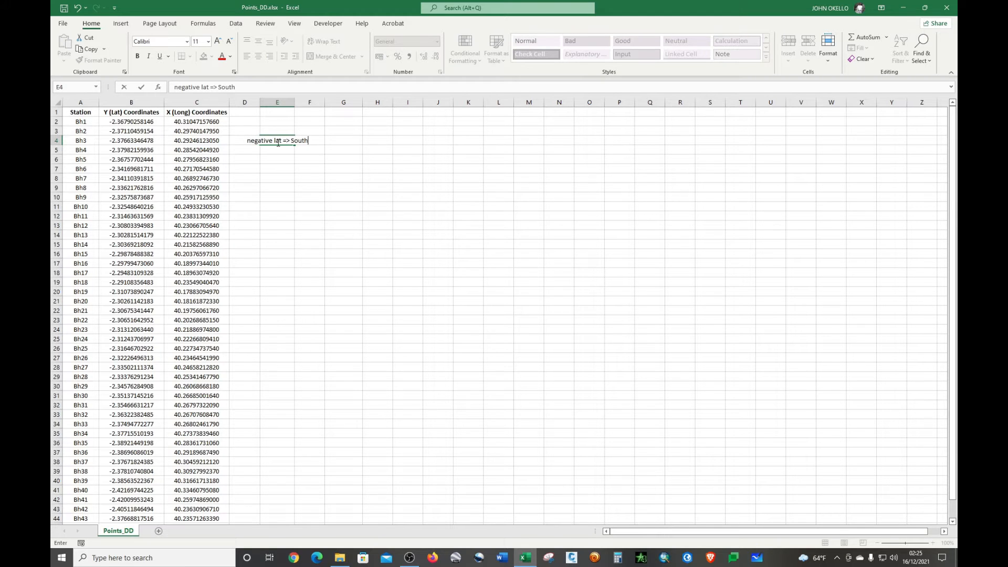
pyautogui.write('ern')
pyautogui.click(272, 152)
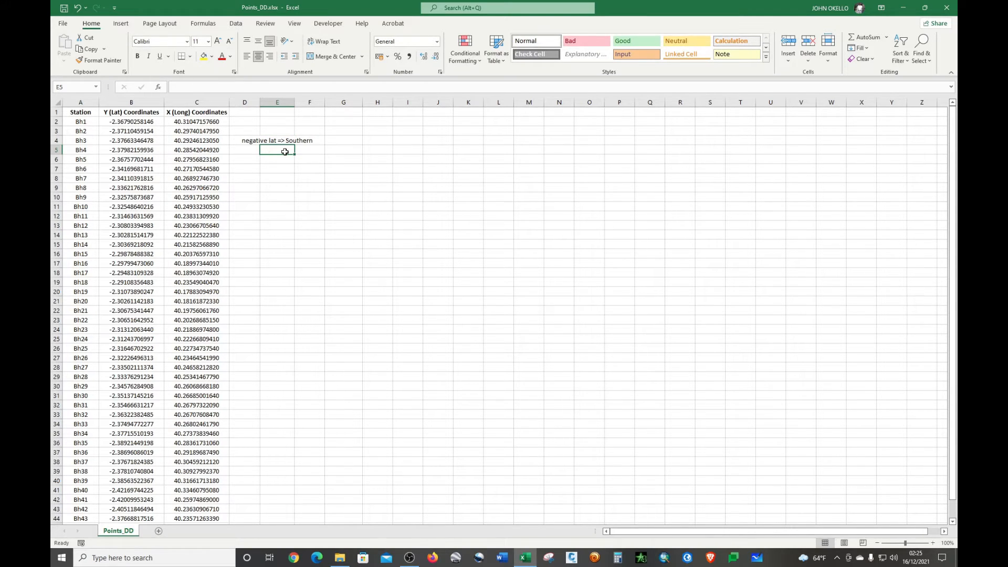
# - Enter the note "positive lat => Northern" in cell E5
pyautogui.write('po')
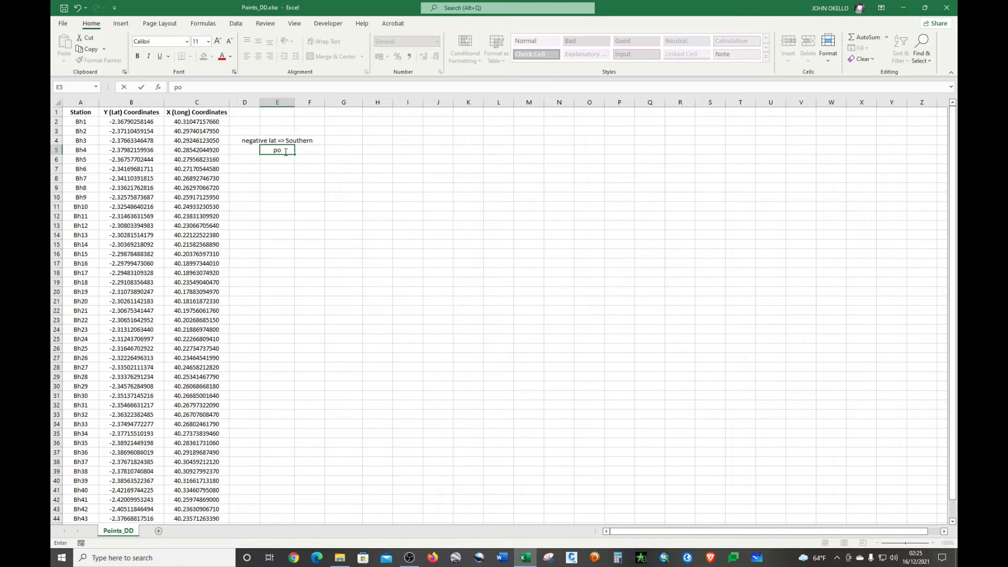
pyautogui.press('BackSpace')
pyautogui.write('ositive lat => Northern')
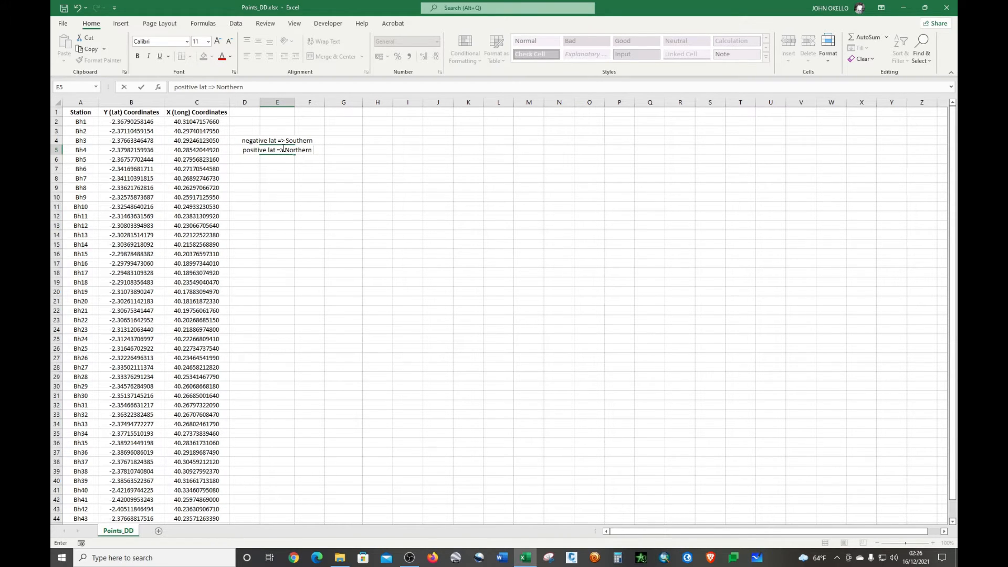
pyautogui.click(285, 173)
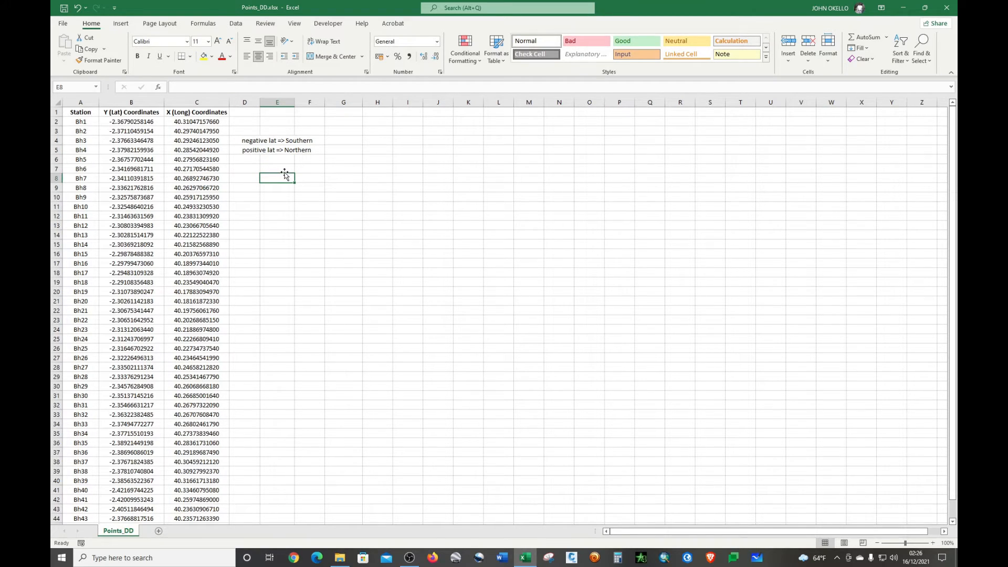
# - Enter the longitude note "+ long East" in cell E8
pyautogui.write('po')
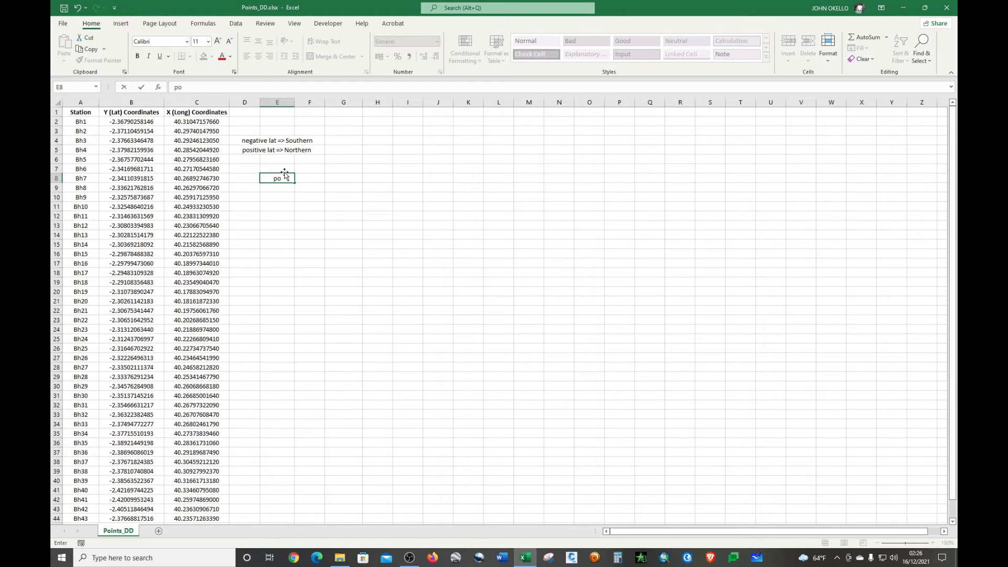
pyautogui.write('+')
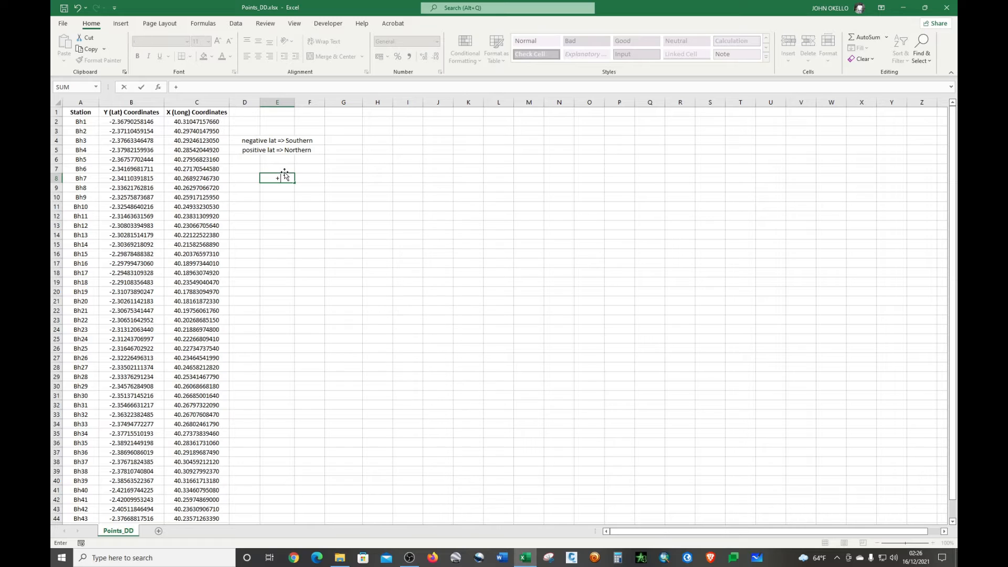
pyautogui.write('lo')
pyautogui.write('ng')
pyautogui.write('Ea')
pyautogui.write('te')
pyautogui.press('BackSpace')
pyautogui.press('BackSpace')
pyautogui.write('st')
pyautogui.press('Return')
pyautogui.click(290, 180)
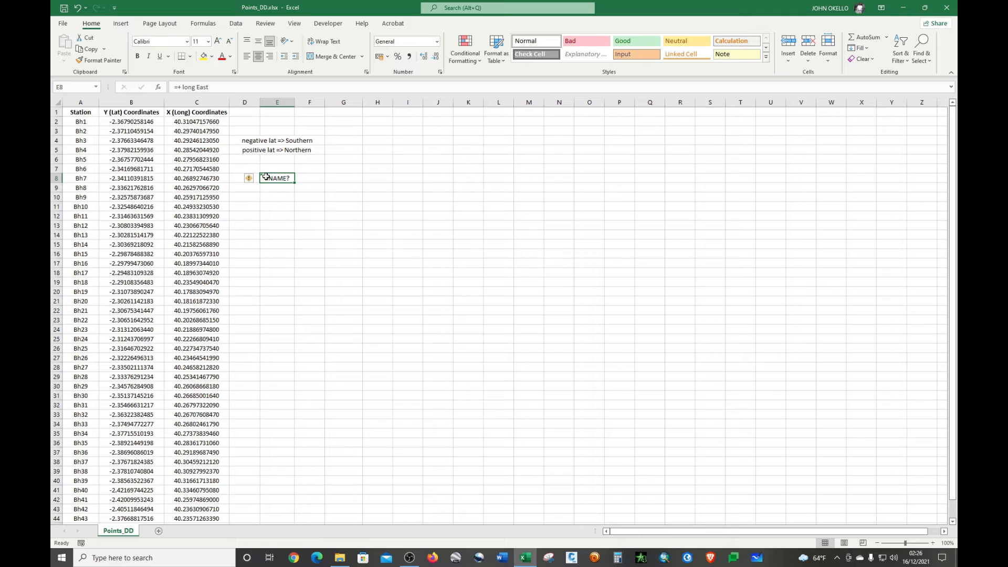
pyautogui.click(178, 86)
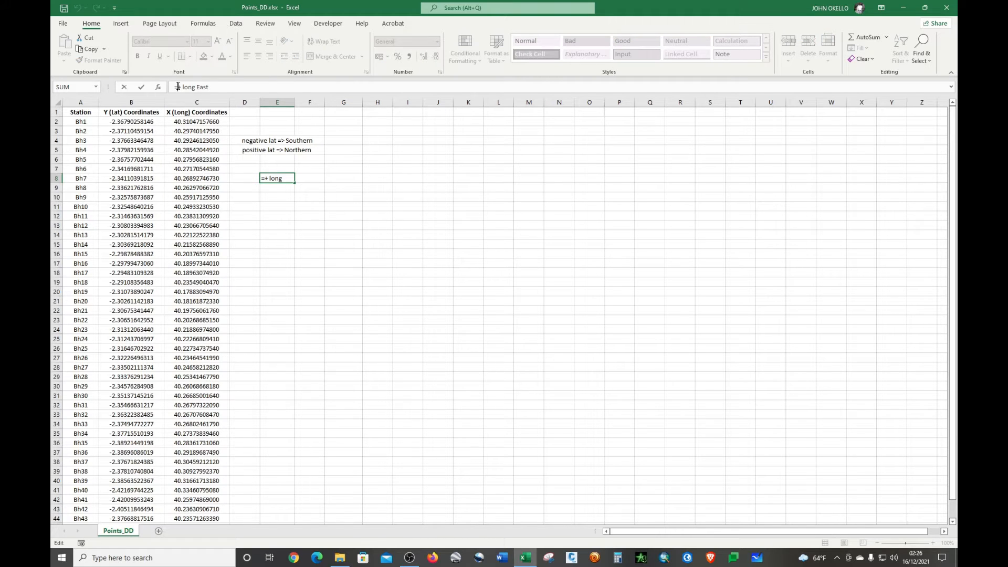
pyautogui.click(320, 195)
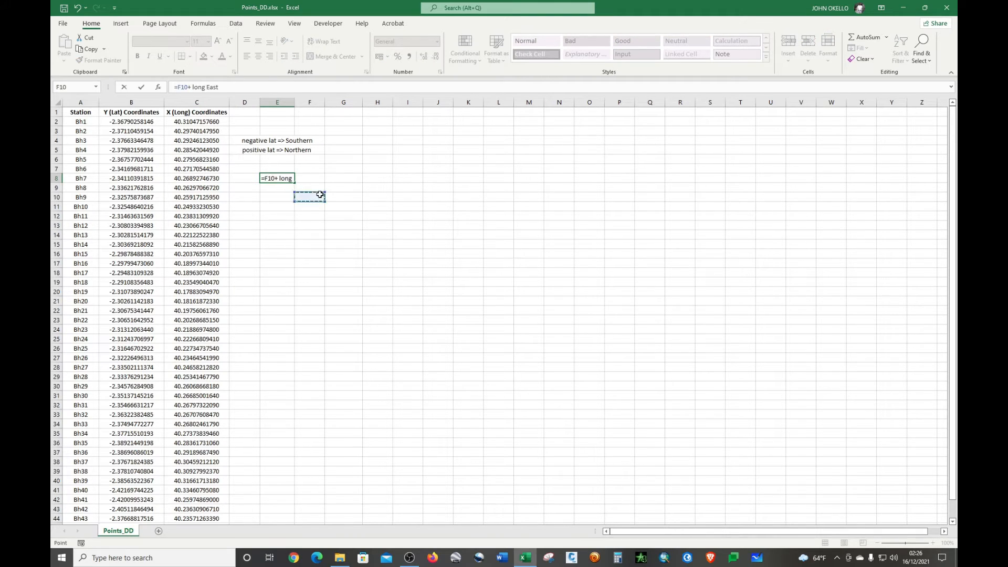
pyautogui.press('Escape')
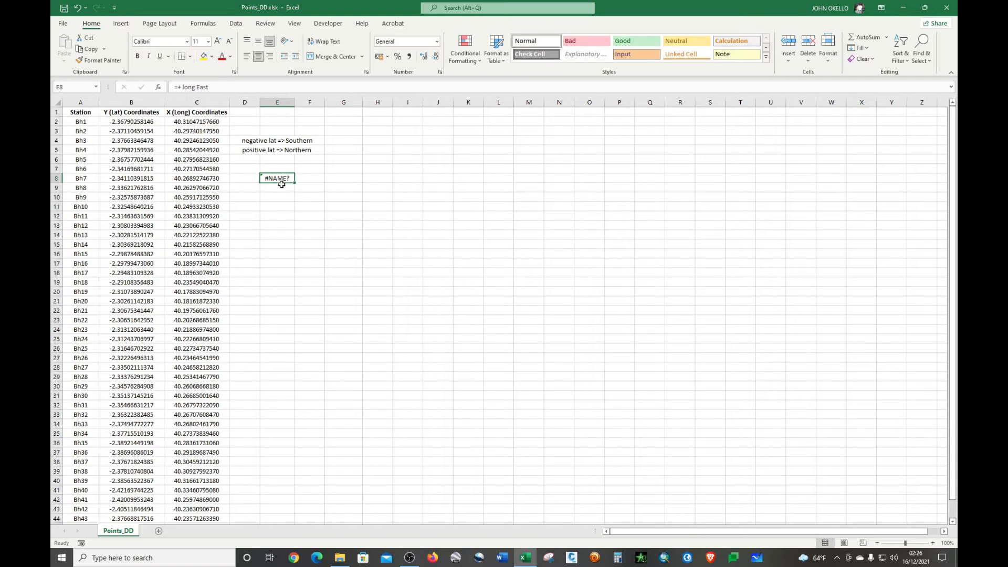
# - Replace the leading "=+" of the note in E8 with the word "Potive" so it reads "Potive long East"
pyautogui.click(178, 87)
pyautogui.press('BackSpace')
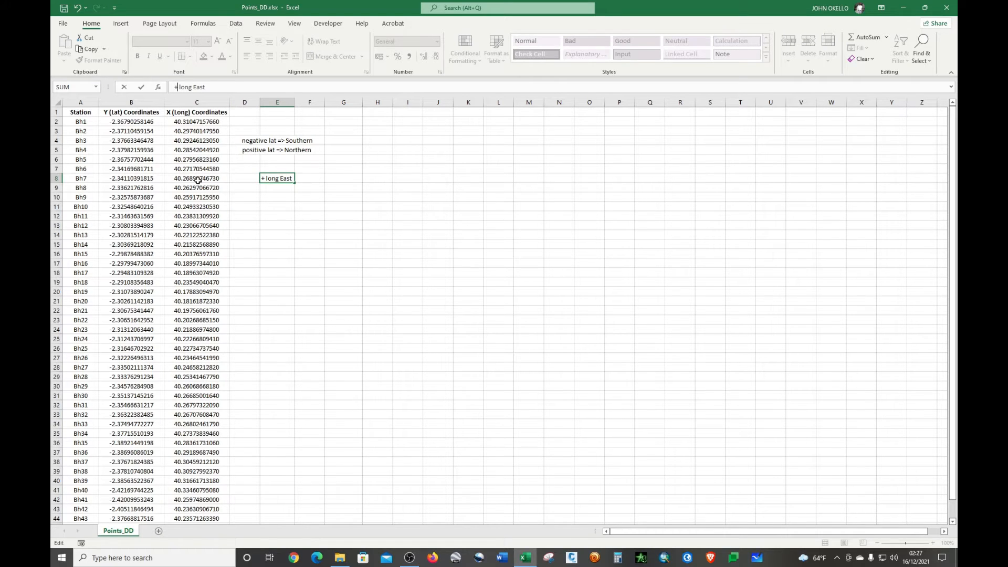
pyautogui.press('BackSpace')
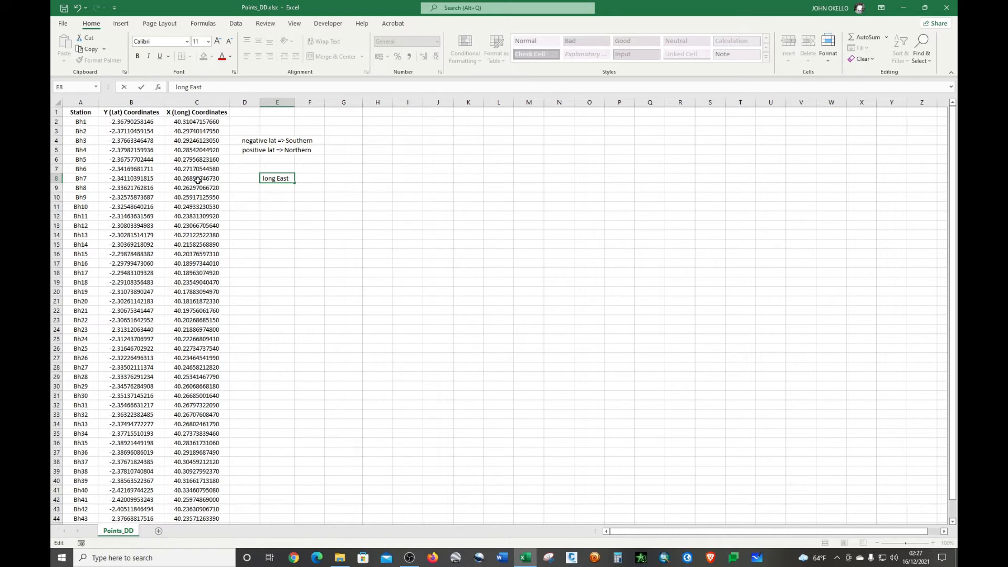
pyautogui.write('Potive')
pyautogui.click(302, 177)
pyautogui.click(307, 196)
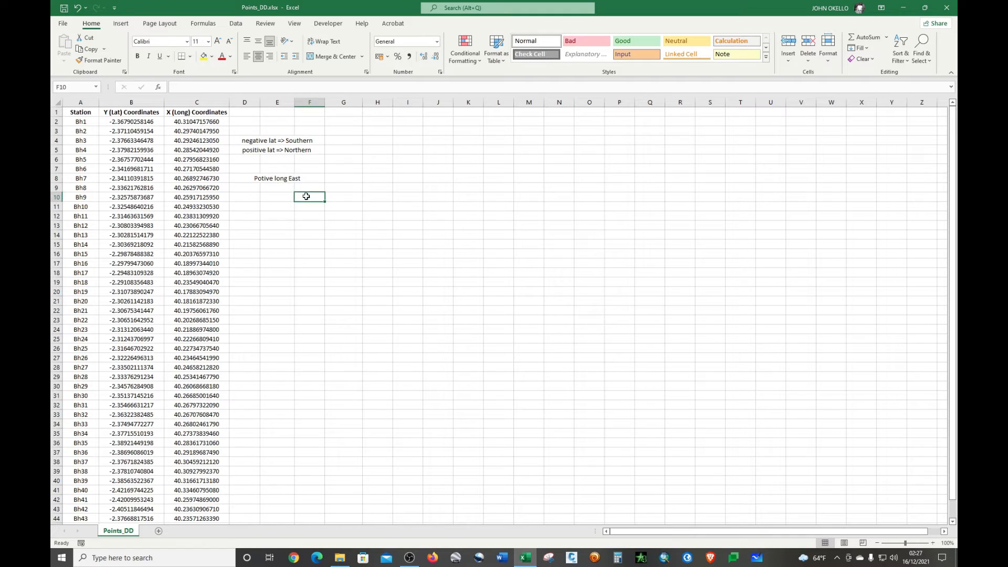
# - Correct the misspelled first word of the note in cell E8 so it reads "Positive long East"
pyautogui.click(275, 188)
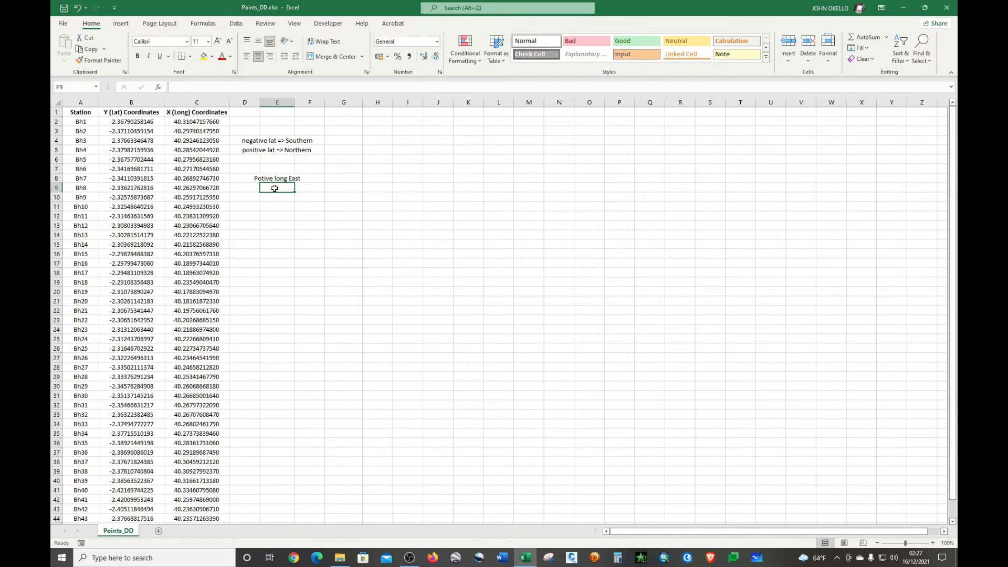
pyautogui.click(258, 179)
pyautogui.click(262, 180)
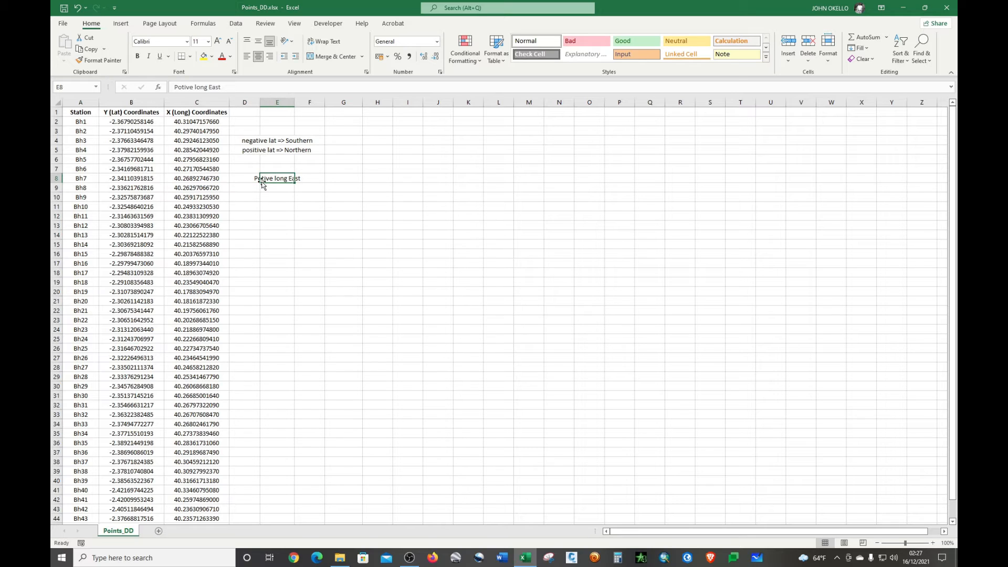
pyautogui.doubleClick(262, 178)
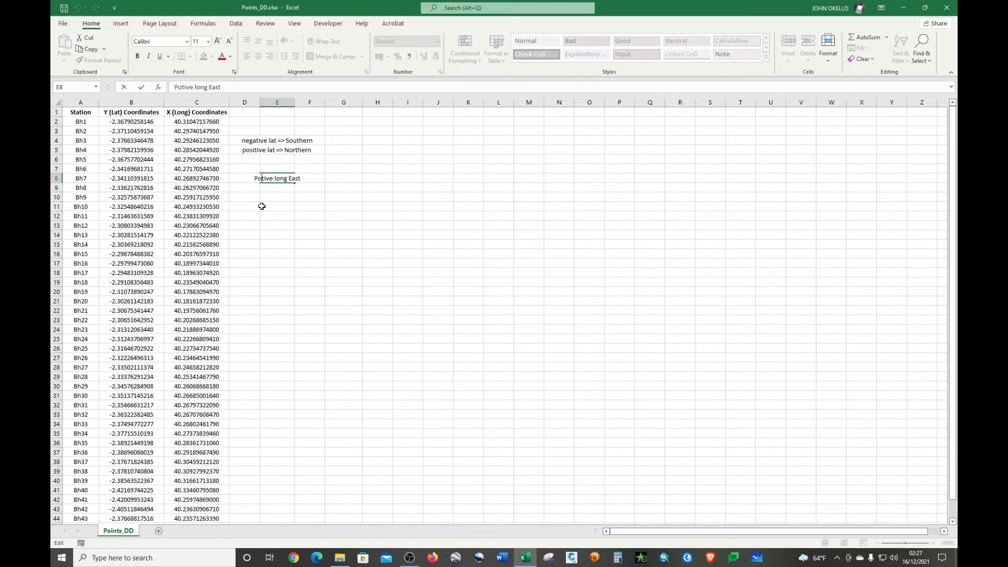
pyautogui.write('si')
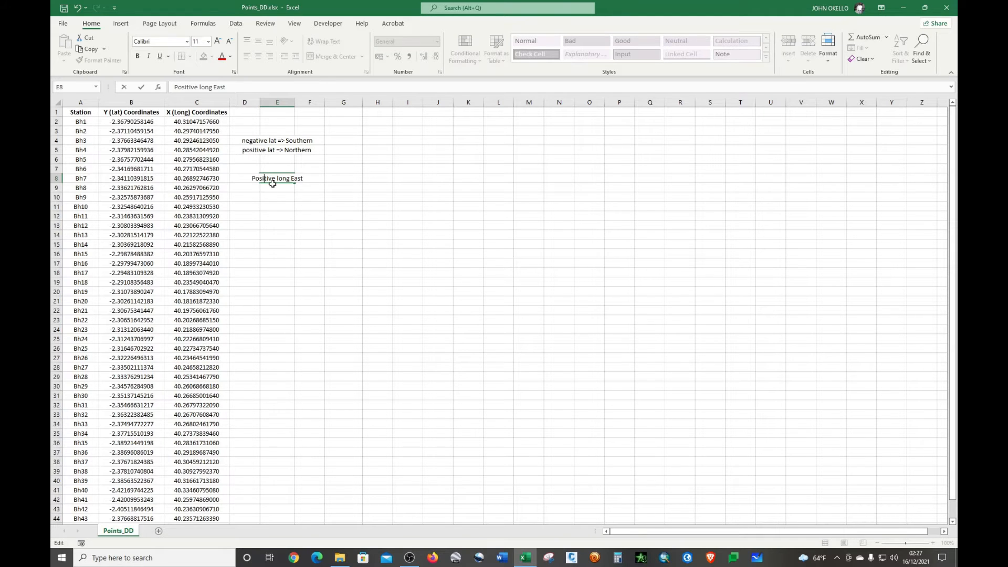
# - Enter the note "neg long west" in cell E9, directly below the positive-longitude note
pyautogui.click(272, 184)
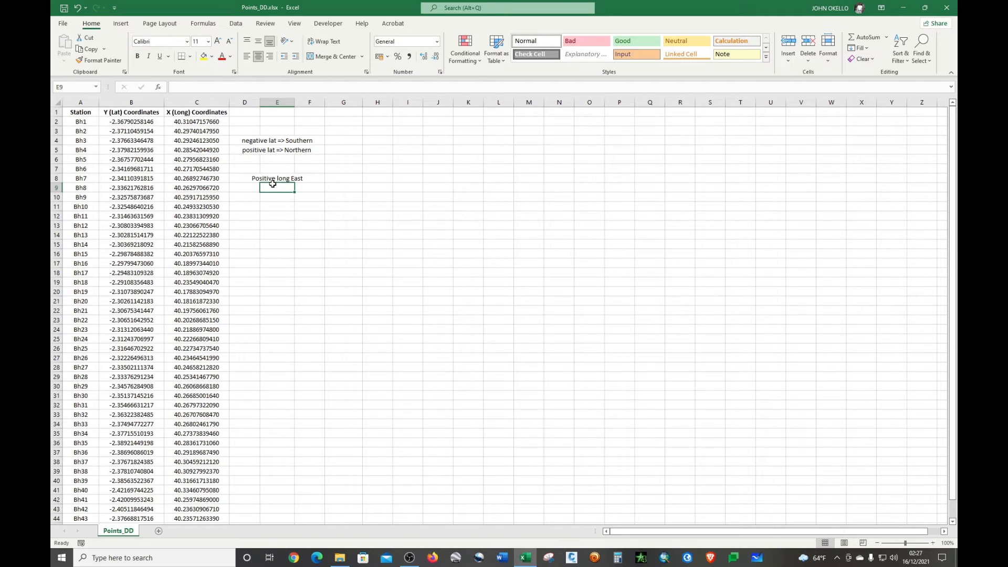
pyautogui.write('neg')
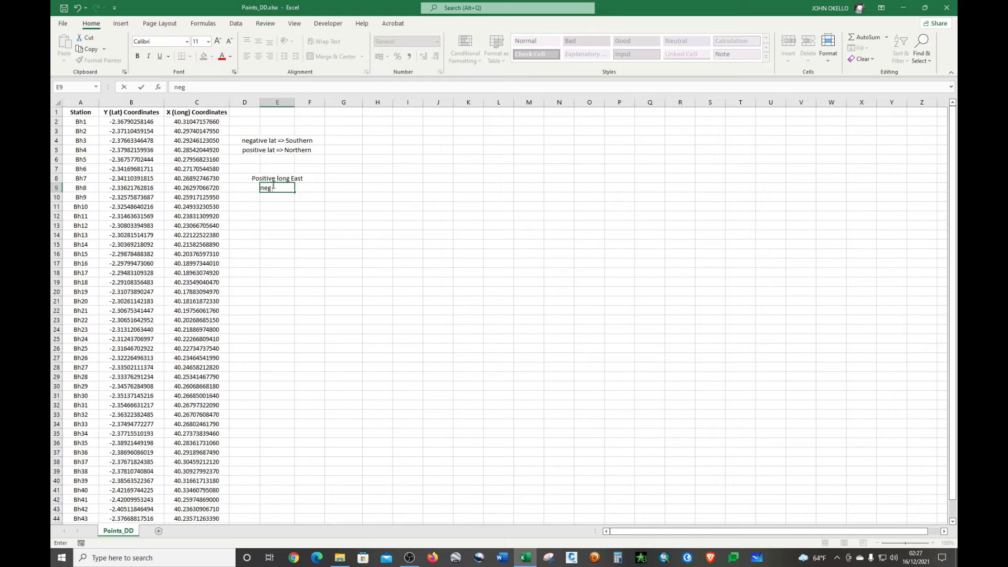
pyautogui.write(' long west')
pyautogui.click(277, 216)
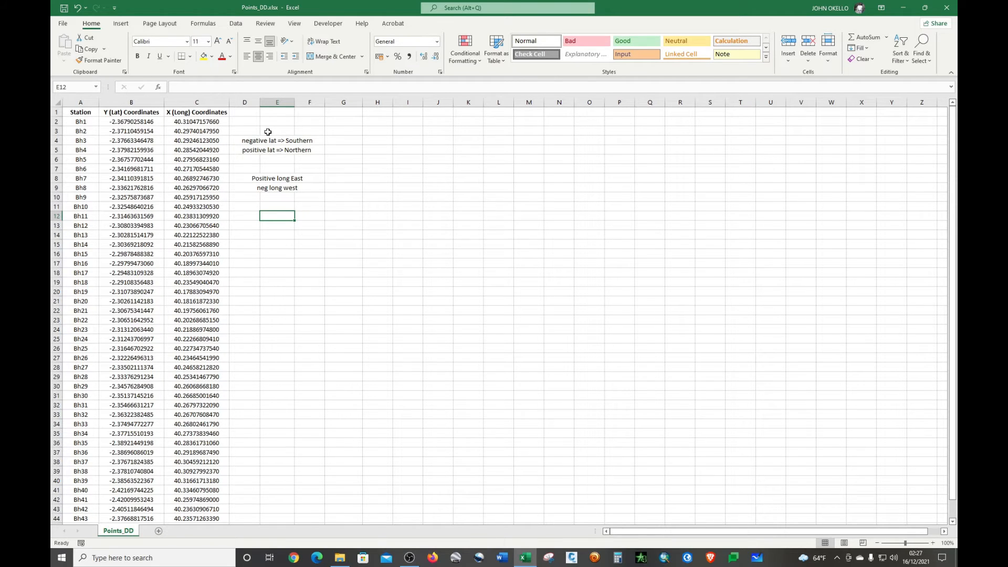
# - Delete all the latitude and longitude sign notes in the range D4:F10
pyautogui.moveTo(242, 122); pyautogui.dragTo(319, 208)
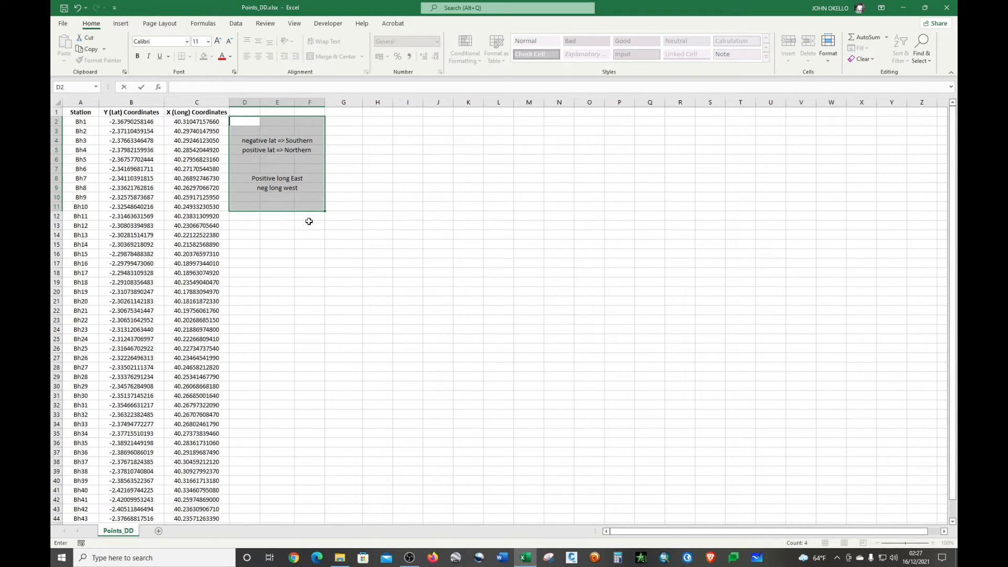
pyautogui.click(308, 221)
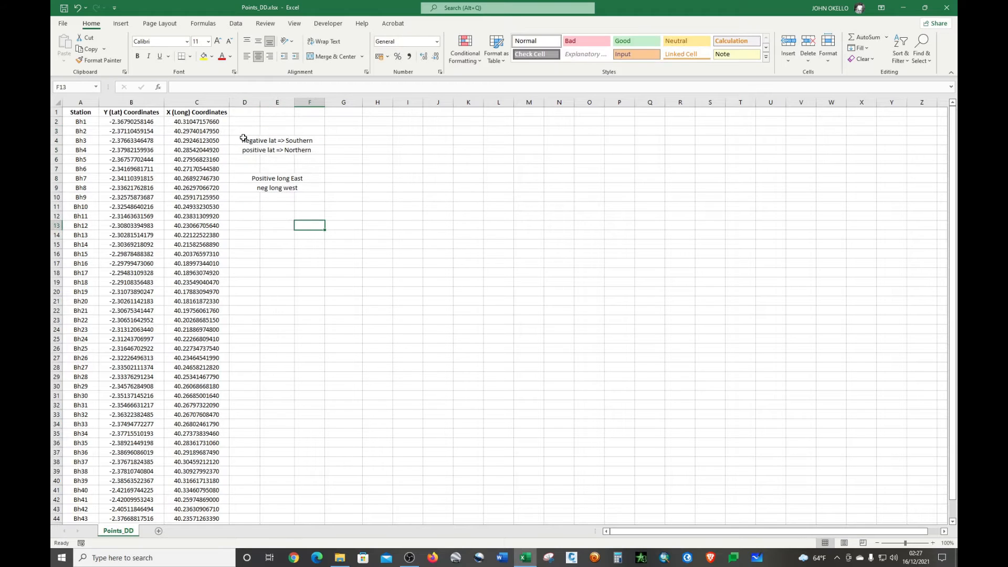
pyautogui.moveTo(244, 138); pyautogui.dragTo(300, 194)
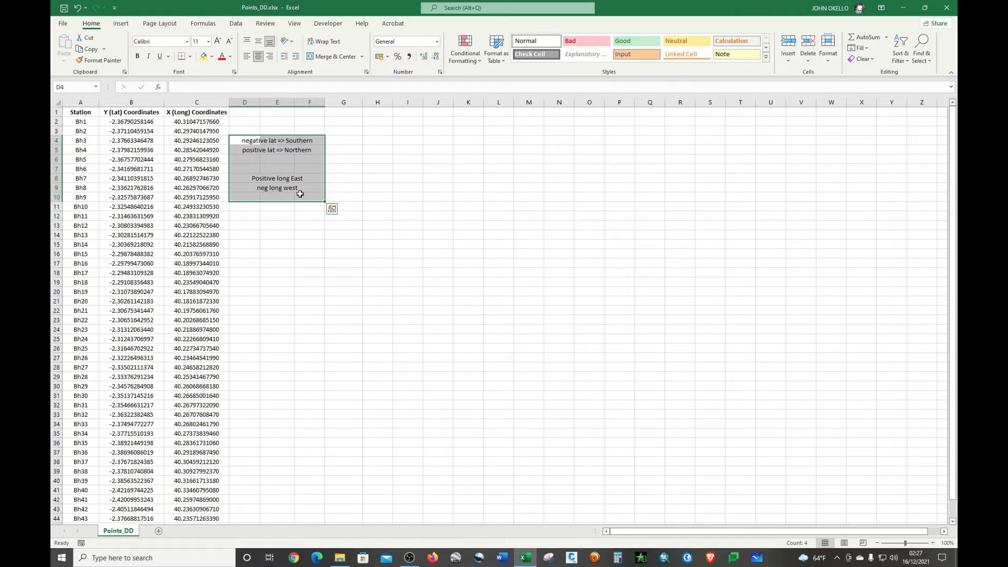
pyautogui.press('Delete')
pyautogui.click(299, 236)
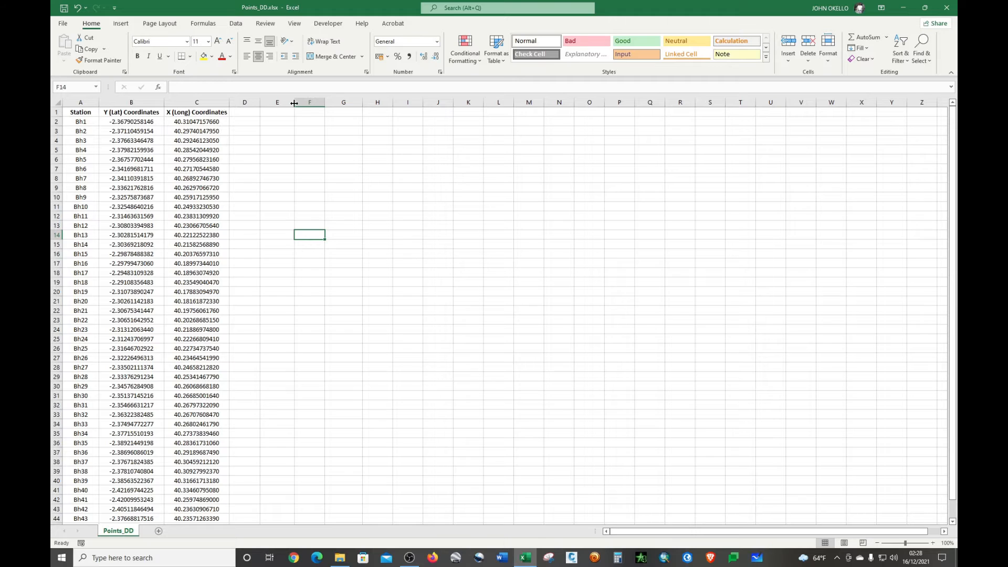
# - Widen column E slightly and enter the header "Zone" in cell E1
pyautogui.moveTo(294, 102); pyautogui.dragTo(309, 102)
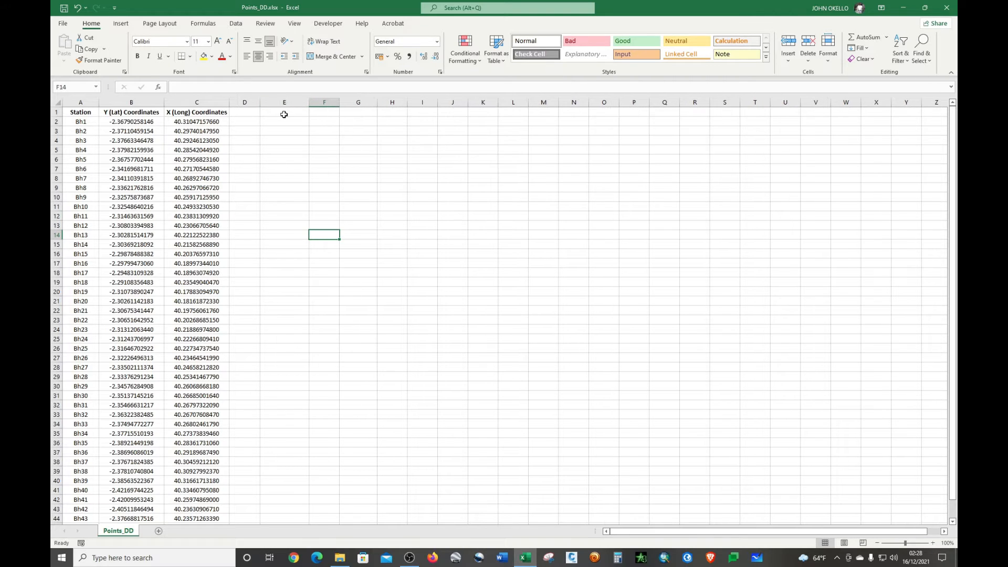
pyautogui.click(284, 115)
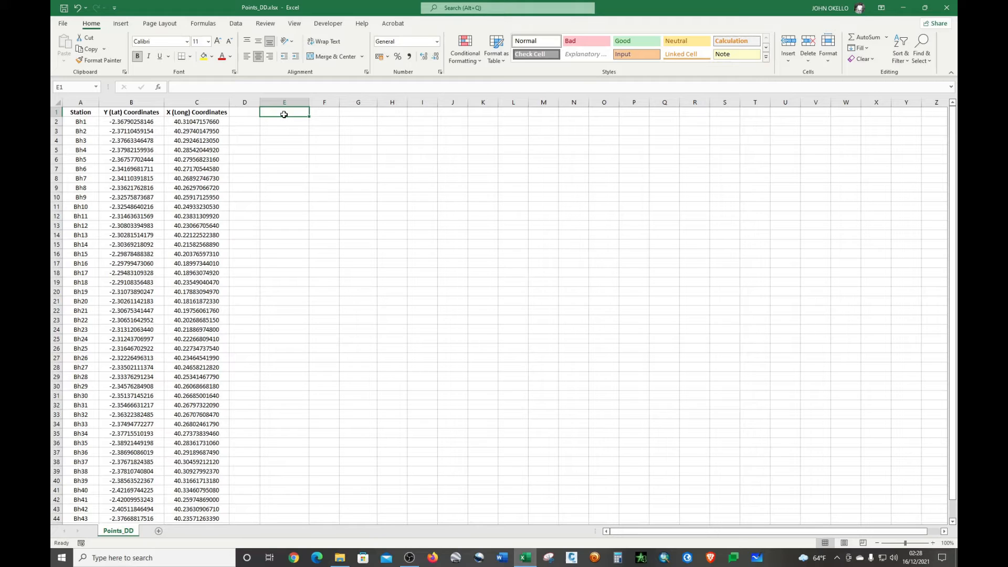
pyautogui.write('Zone')
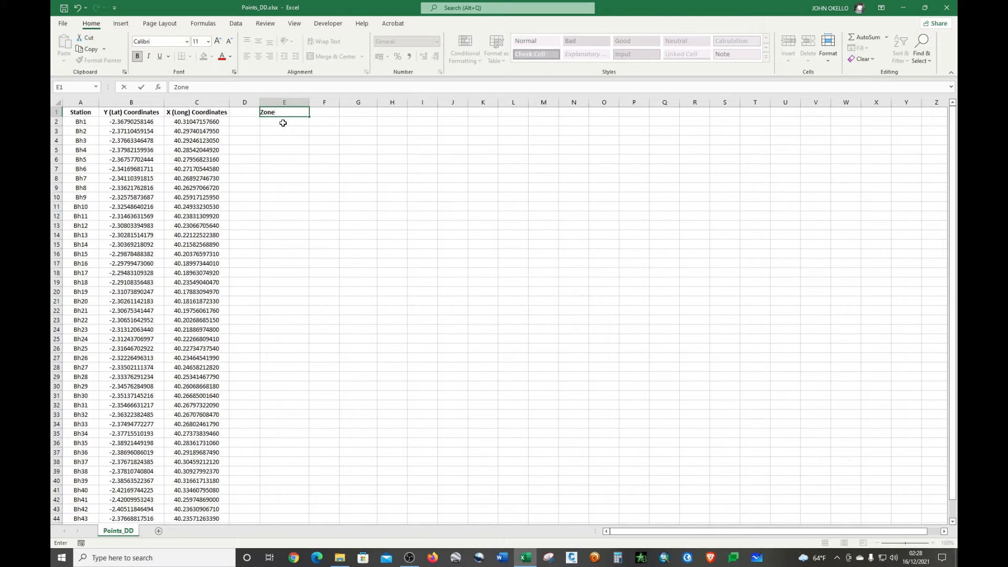
# - Enter the zone letter "S" in E2 and fill it down column E for all stations
pyautogui.click(283, 122)
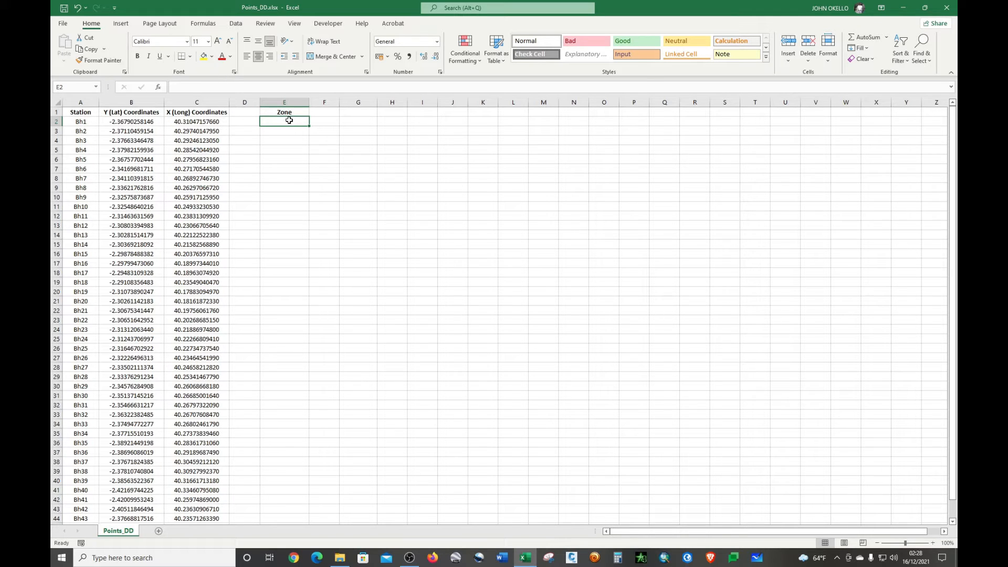
pyautogui.write('S')
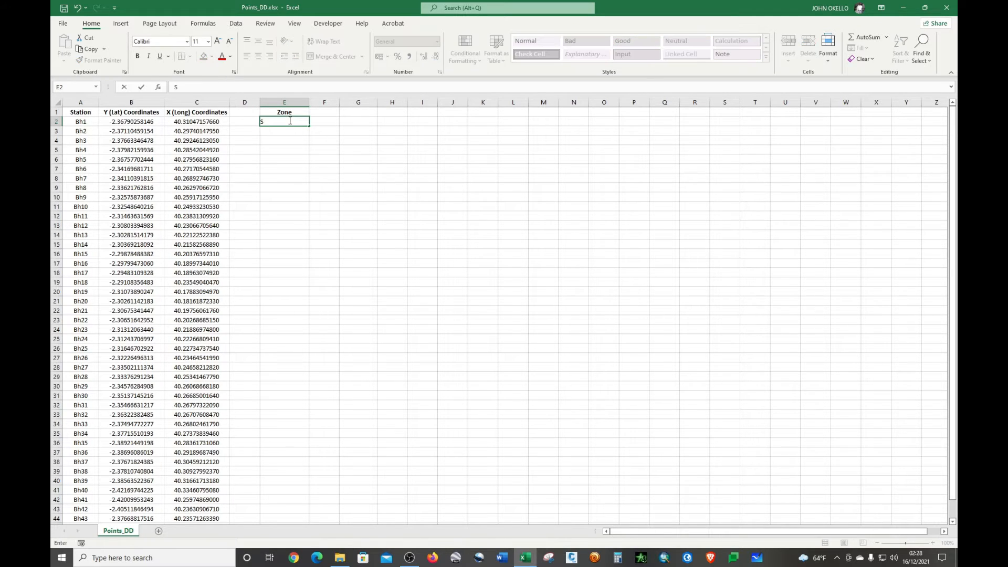
pyautogui.press('Return')
pyautogui.click(288, 121)
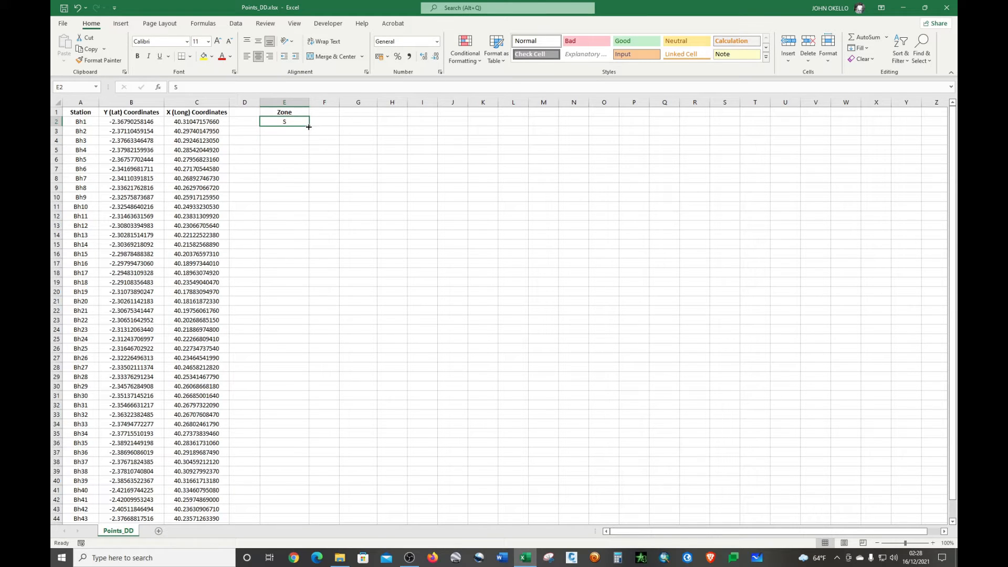
pyautogui.doubleClick(309, 127)
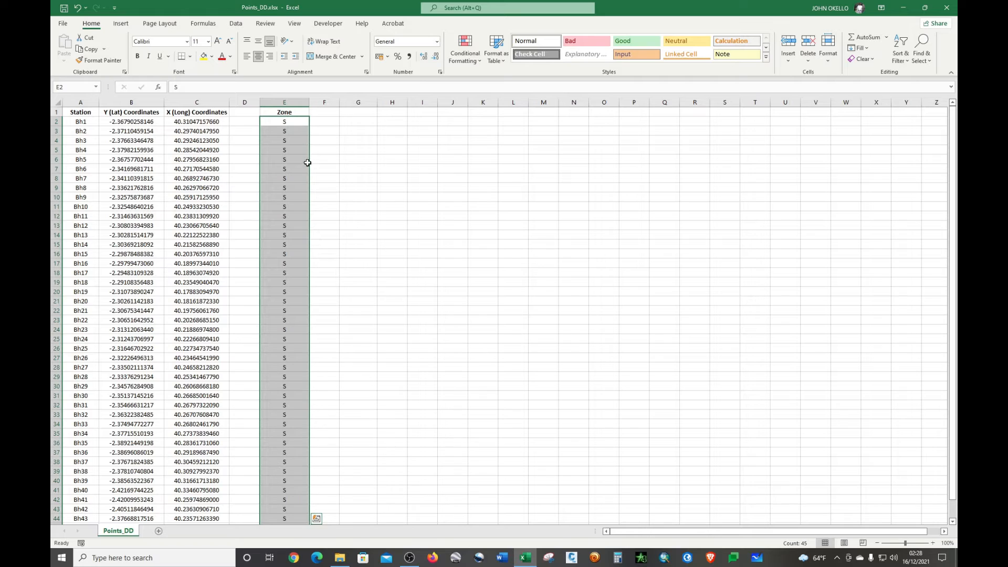
pyautogui.click(341, 199)
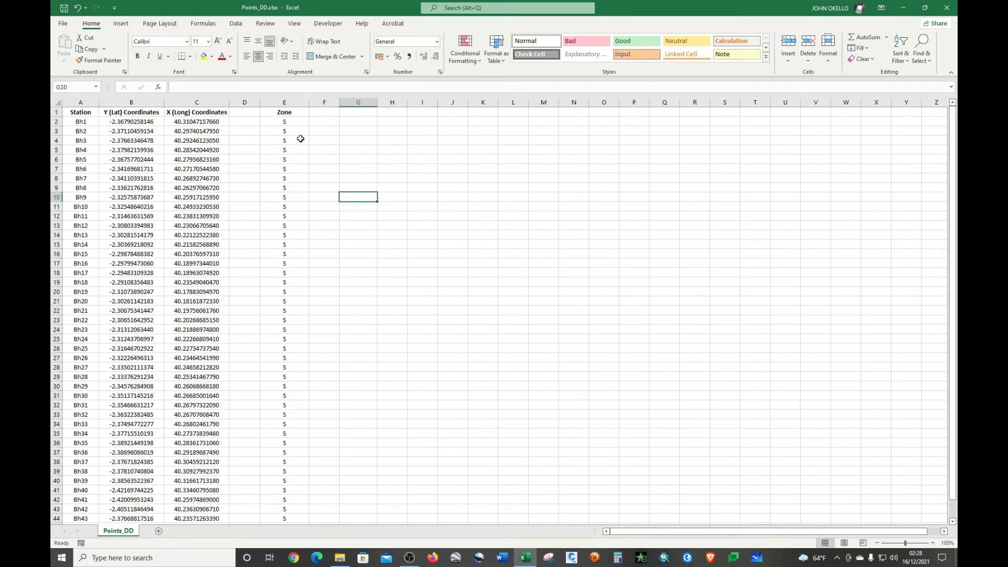
pyautogui.click(297, 122)
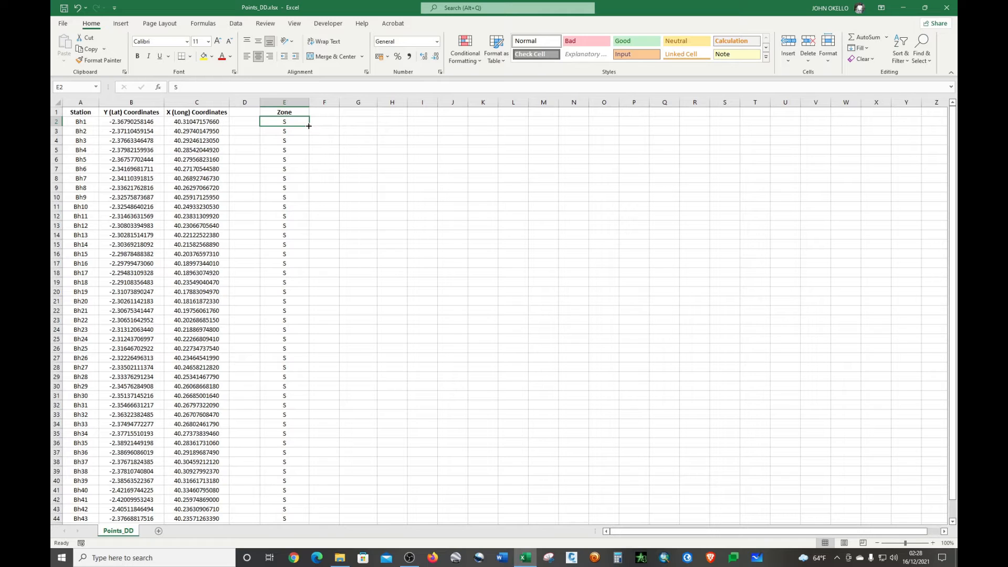
pyautogui.scroll(-17, 297, 334)
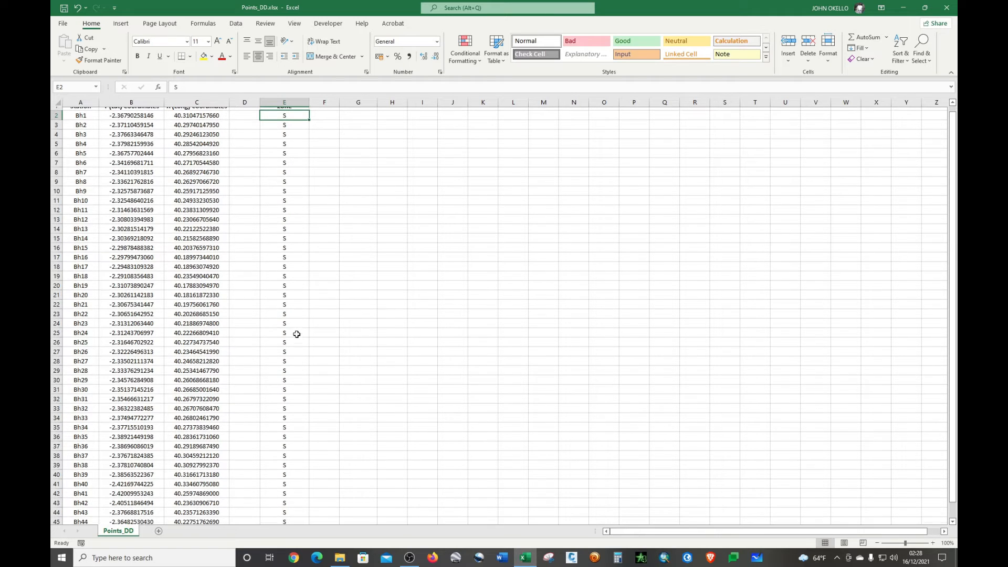
pyautogui.scroll(17, 297, 334)
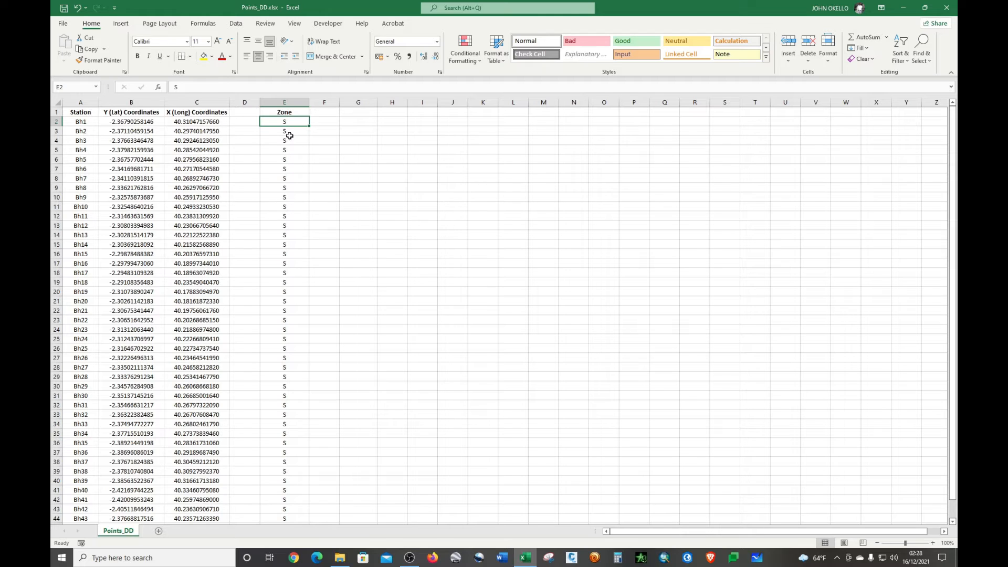
pyautogui.scroll(-1, 290, 362)
pyautogui.scroll(1, 290, 363)
pyautogui.click(424, 190)
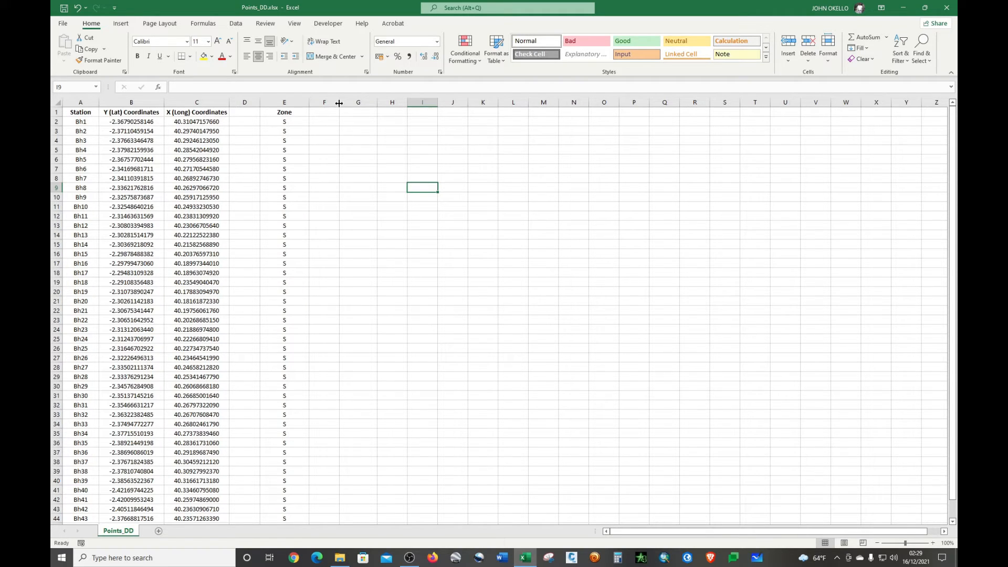
# - Widen column F and enter the formula =B2*(-1) in F2 to reverse the sign of the first latitude
pyautogui.moveTo(339, 103); pyautogui.dragTo(355, 103)
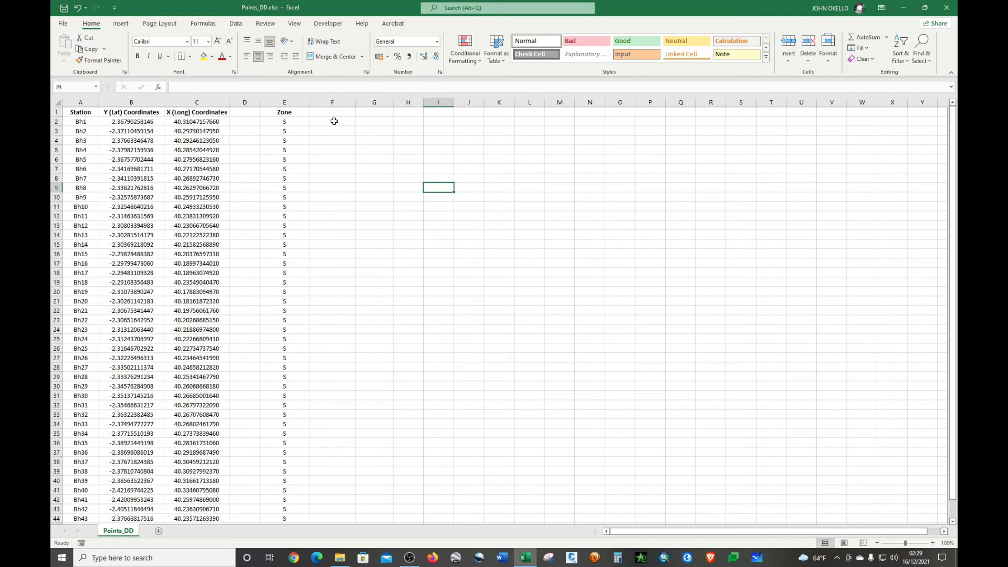
pyautogui.click(334, 121)
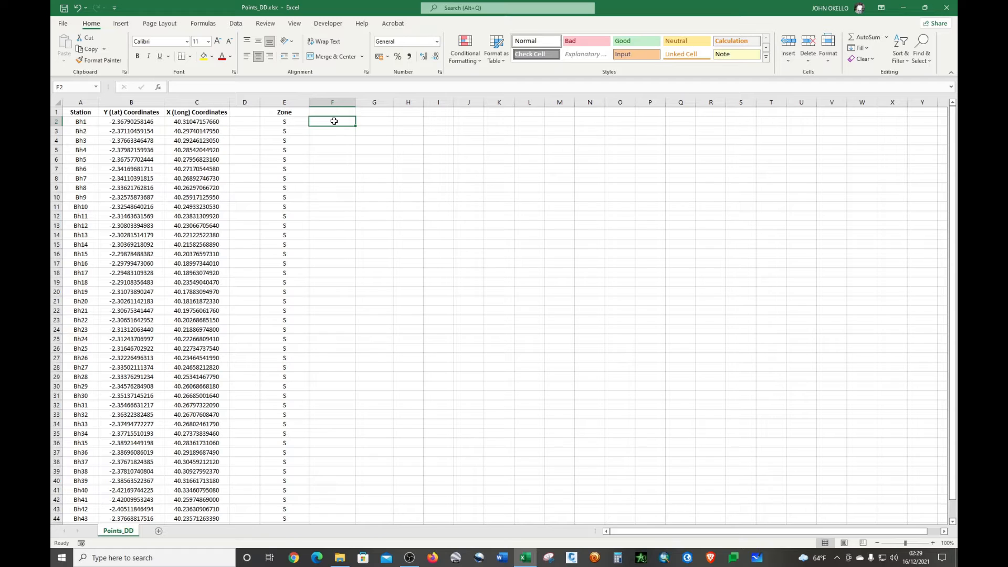
pyautogui.click(140, 122)
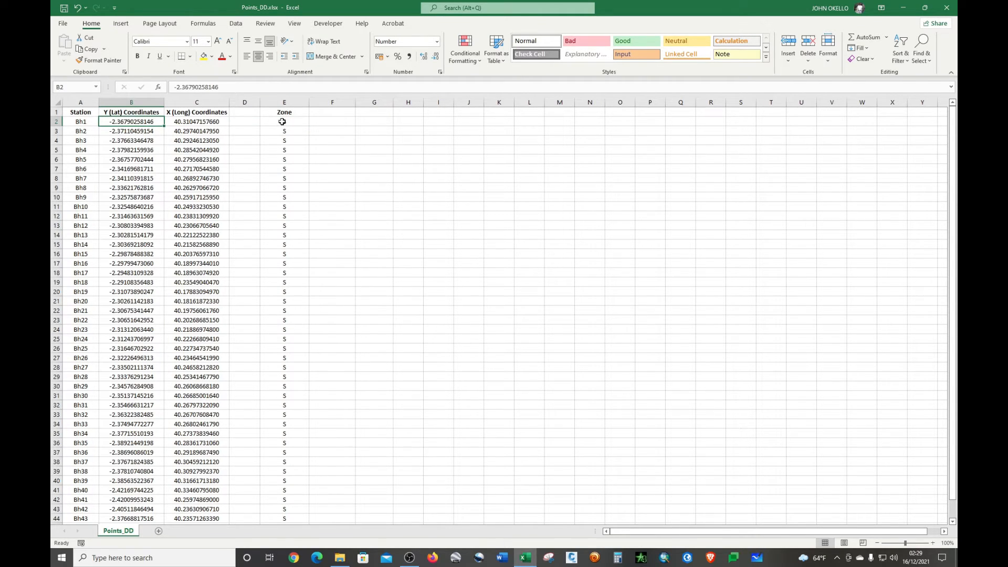
pyautogui.click(317, 122)
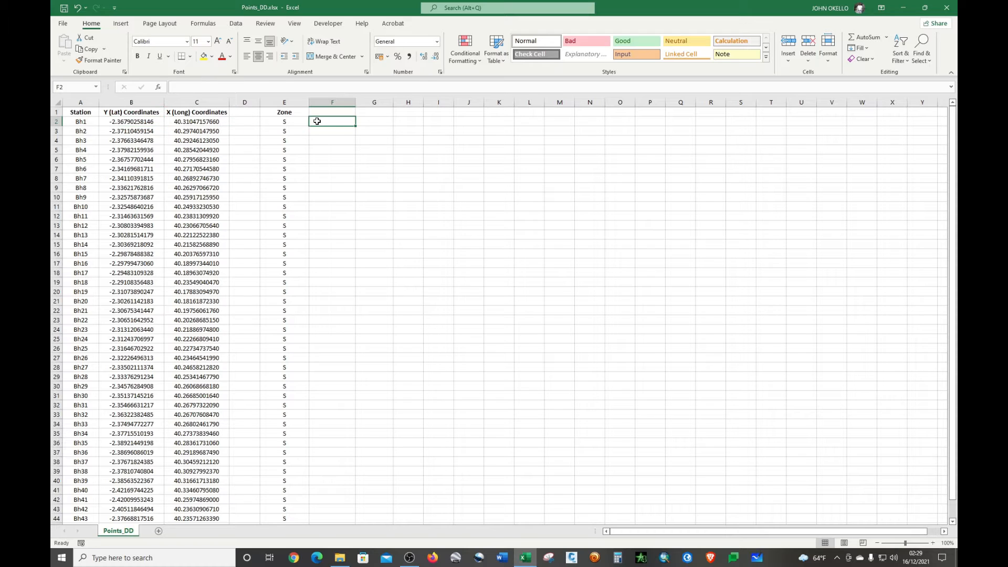
pyautogui.write('=')
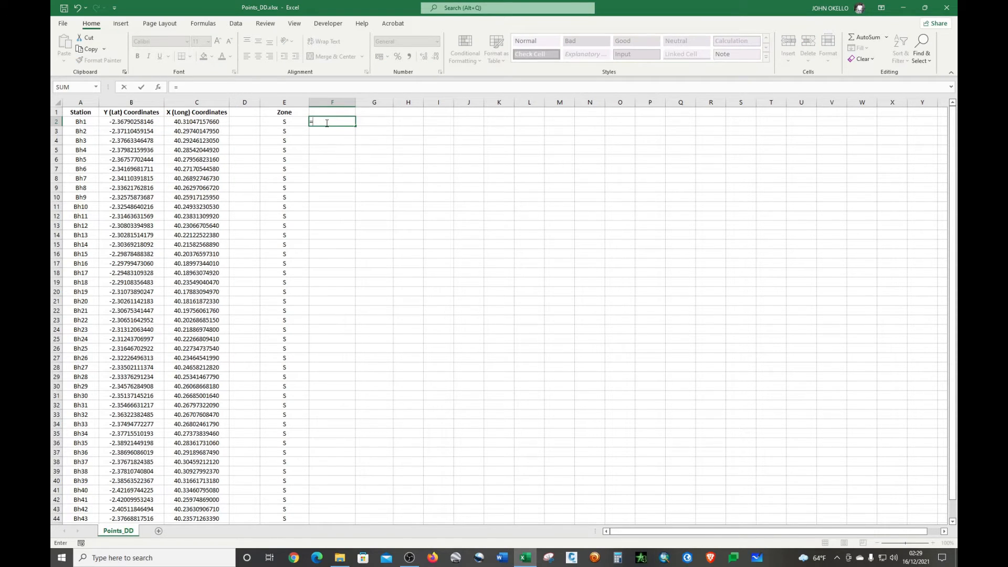
pyautogui.click(134, 121)
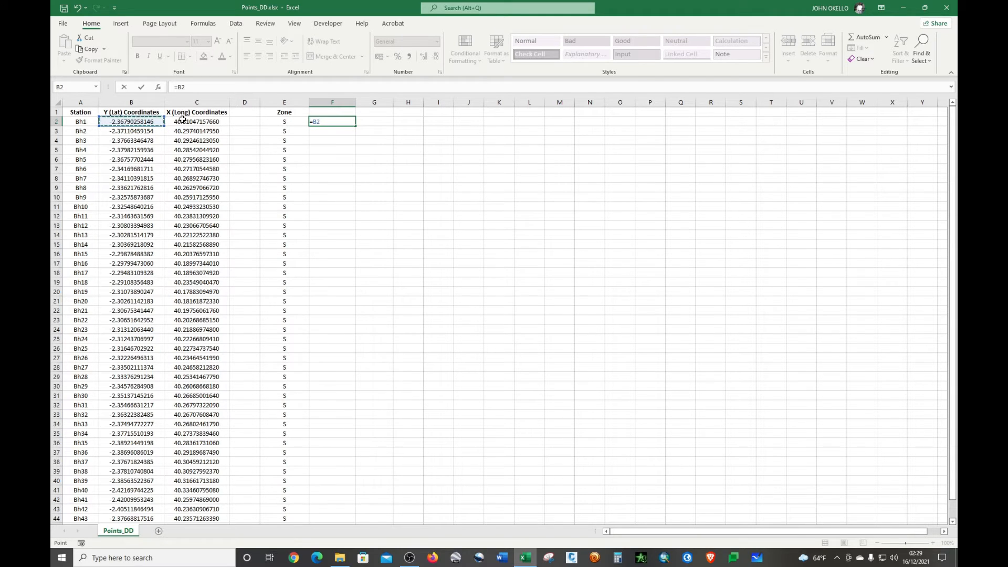
pyautogui.write('*')
pyautogui.press('Return')
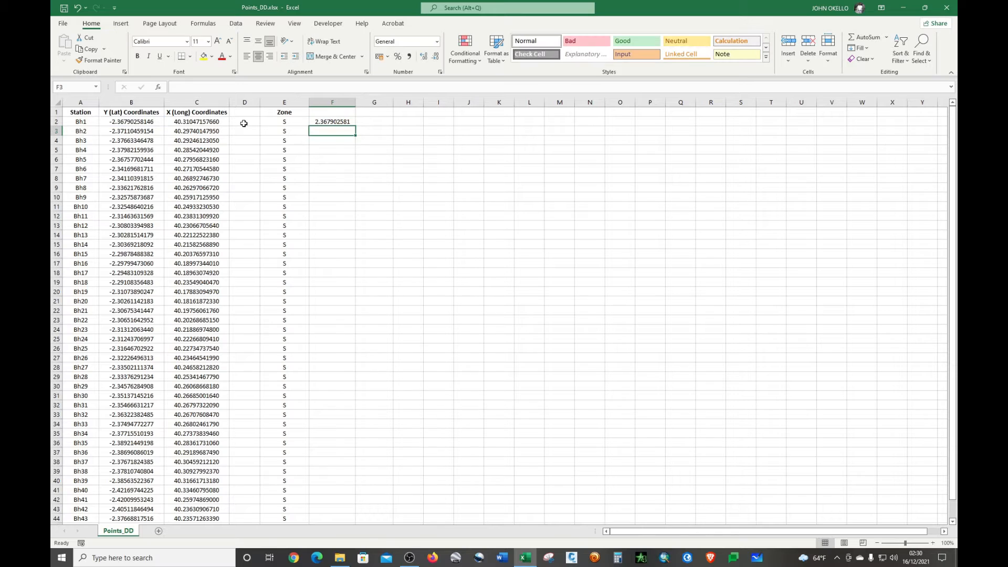
# - Fill the sign-reversing formula from F2 down column F to the last station in row 46
pyautogui.click(340, 122)
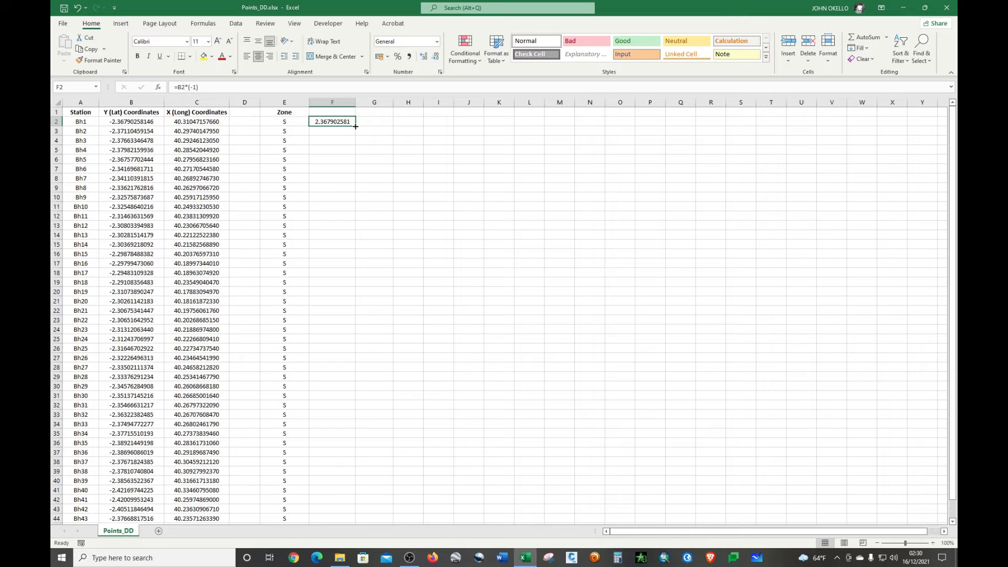
pyautogui.moveTo(356, 127); pyautogui.dragTo(355, 510)
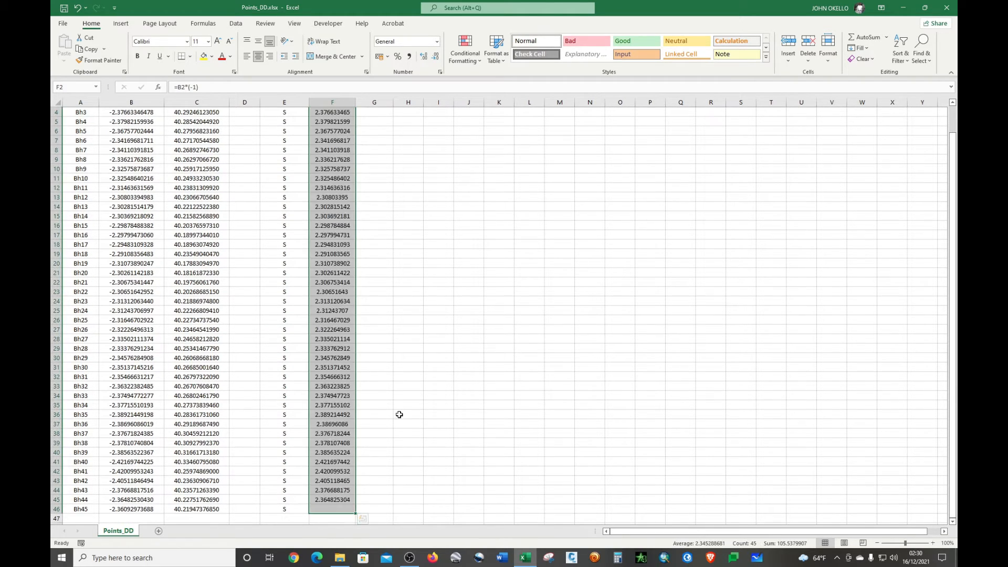
pyautogui.scroll(1, 398, 412)
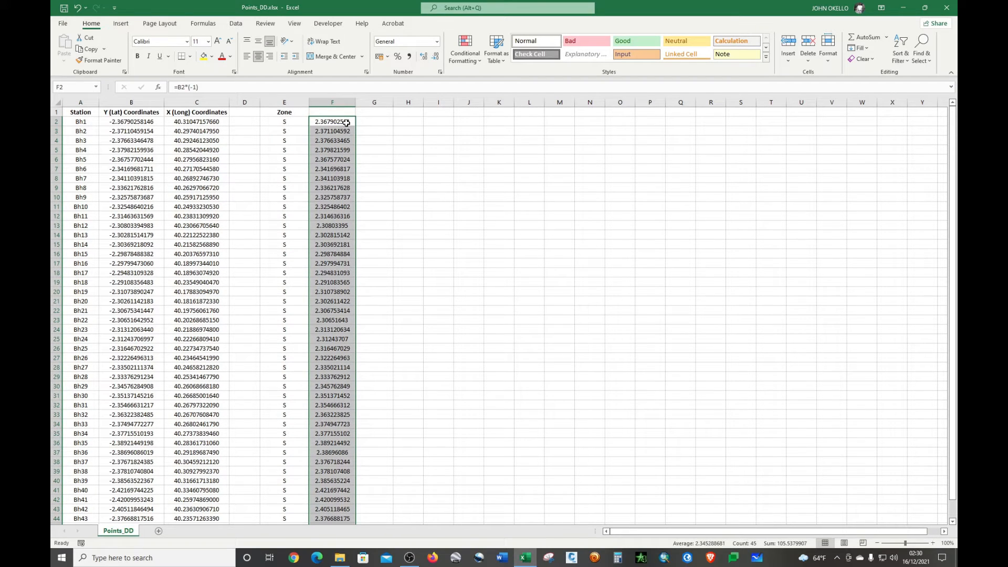
# - Widen column F slightly more and show its latitude values with eleven decimal places
pyautogui.moveTo(356, 103); pyautogui.dragTo(364, 104)
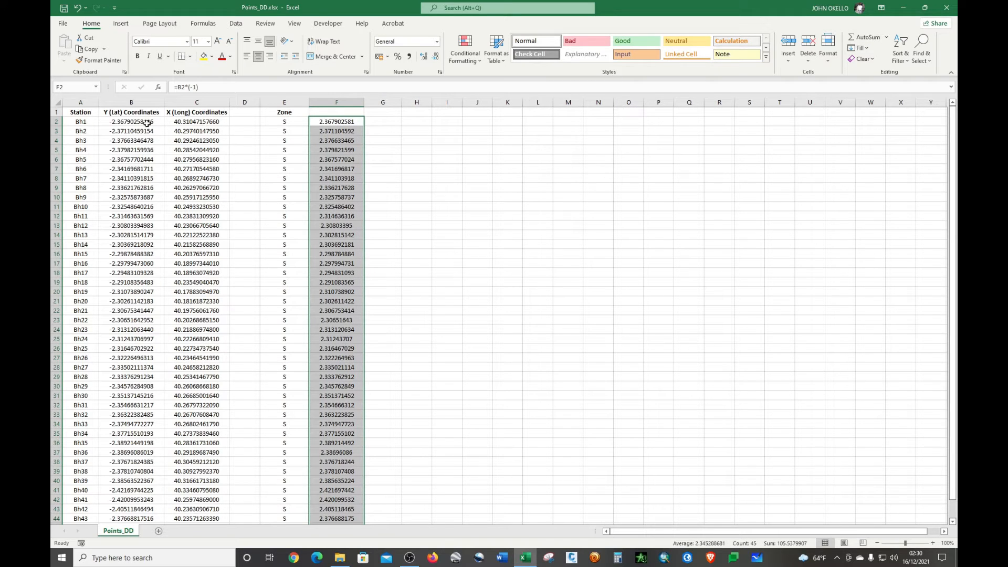
pyautogui.click(424, 59)
pyautogui.click(424, 60)
pyautogui.click(412, 168)
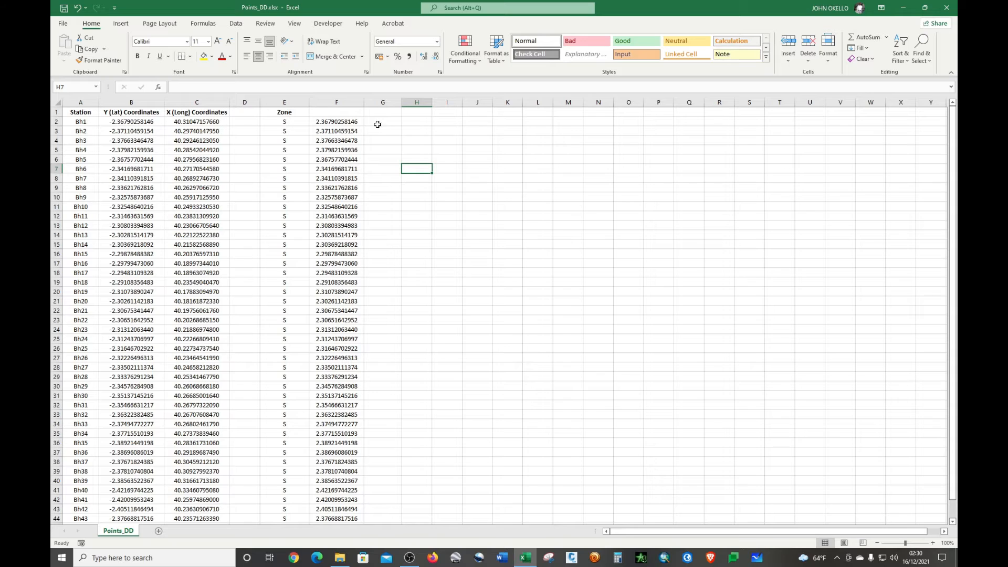
# - Widen column G and enter the formula =TRUNC(F2) in G2 to extract the whole degrees of the first latitude
pyautogui.moveTo(402, 102); pyautogui.dragTo(409, 102)
pyautogui.click(386, 125)
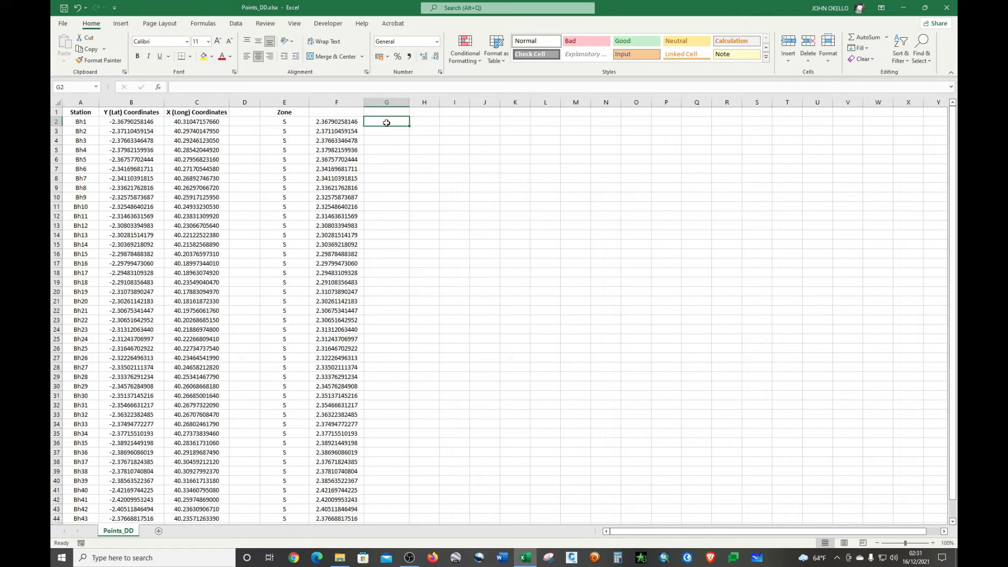
pyautogui.write('=')
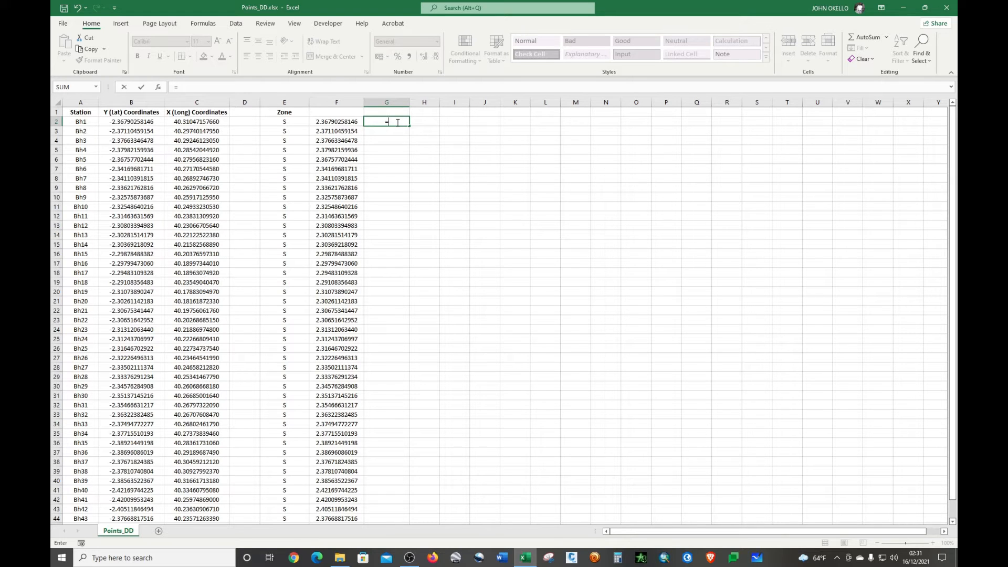
pyautogui.write('tr')
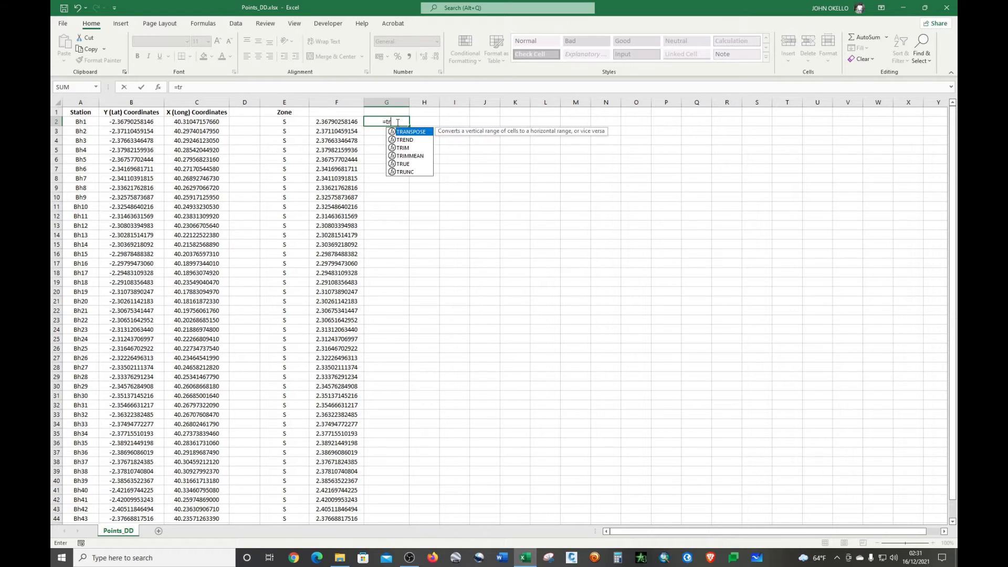
pyautogui.write('u')
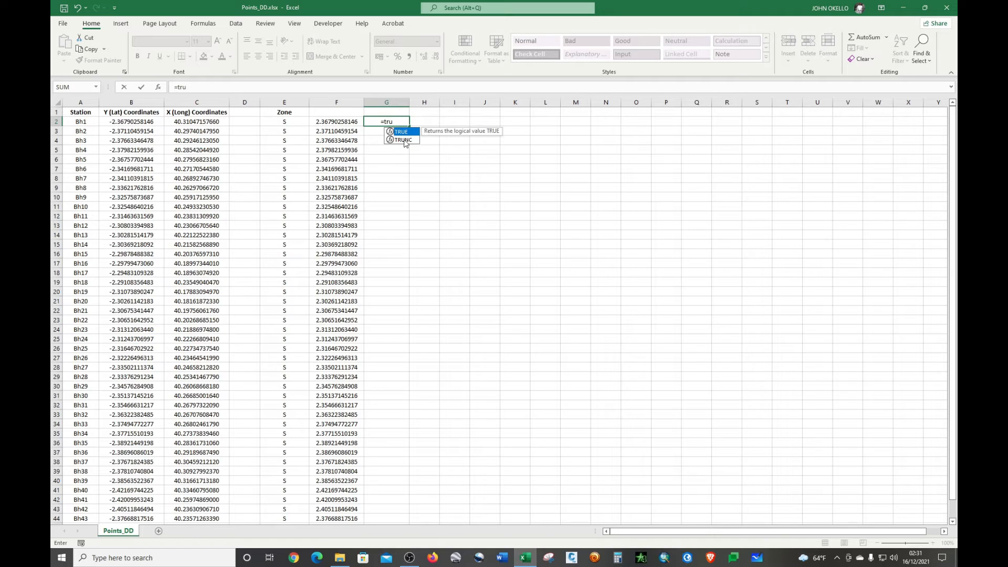
pyautogui.doubleClick(403, 139)
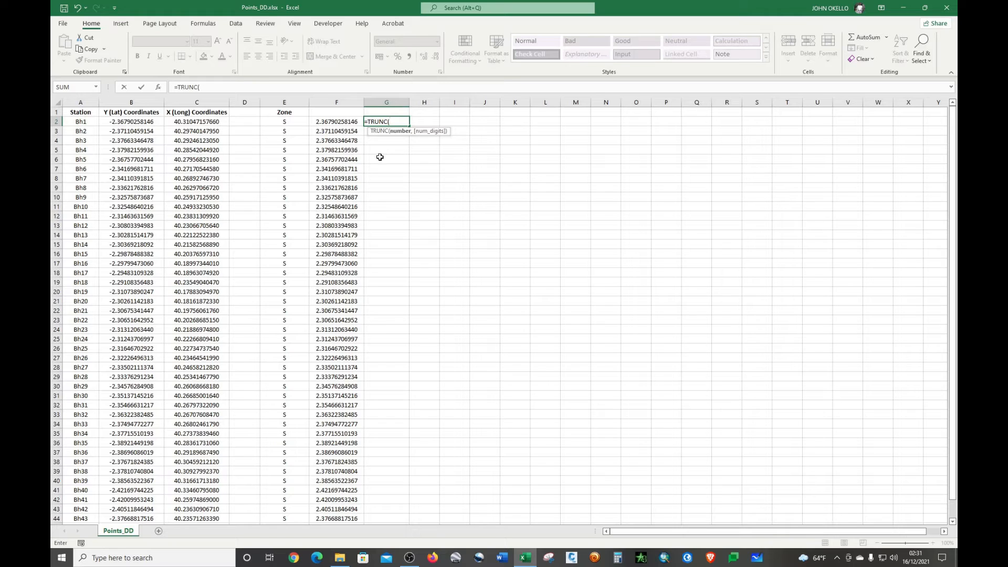
pyautogui.click(341, 122)
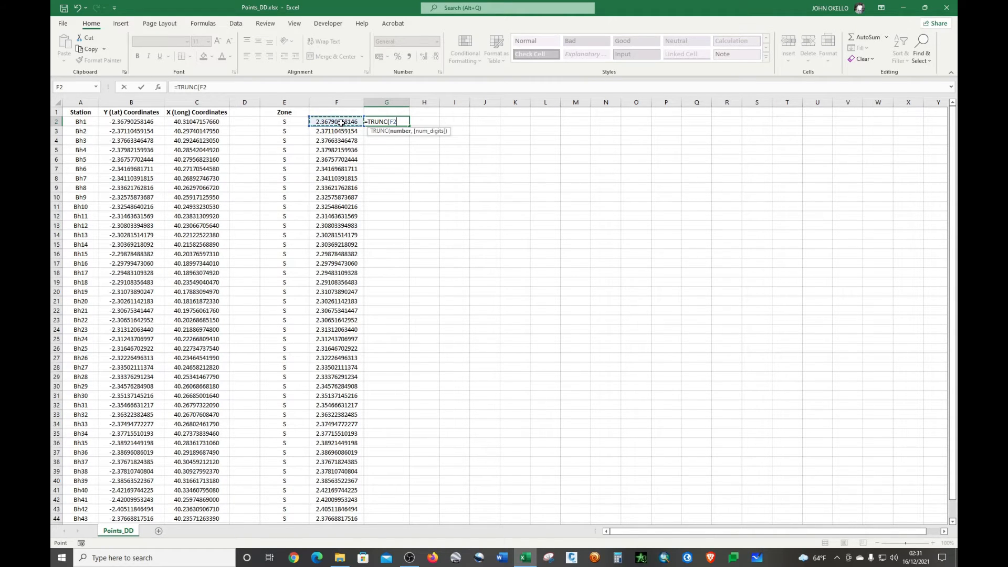
pyautogui.write(')')
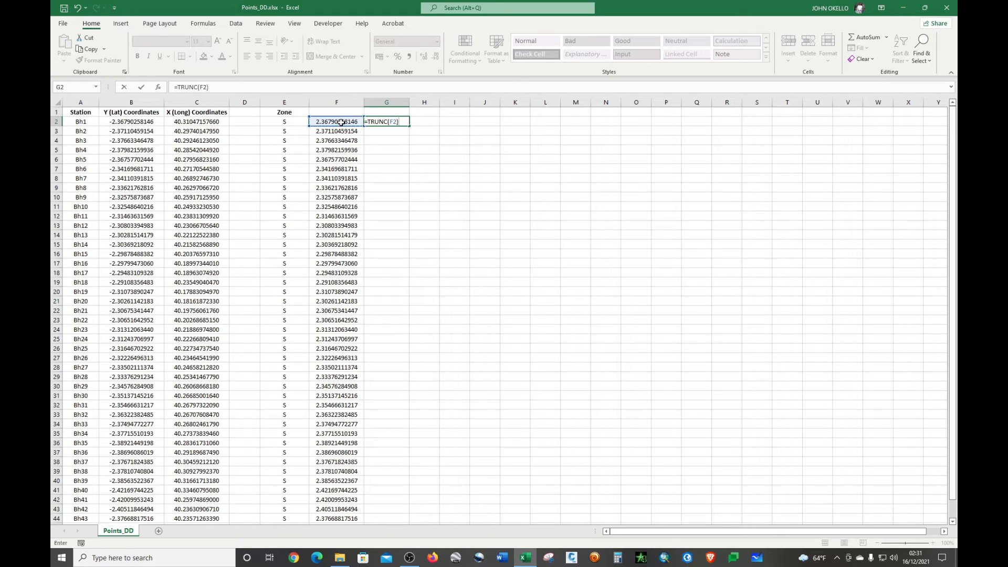
pyautogui.press('Return')
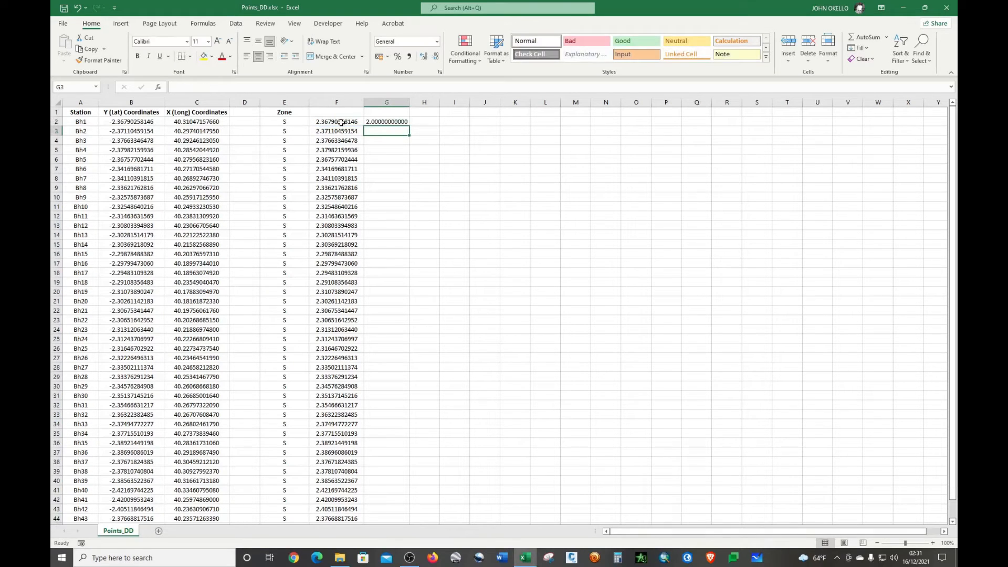
# - Format column G as Number with 0 decimal places
pyautogui.click(396, 100)
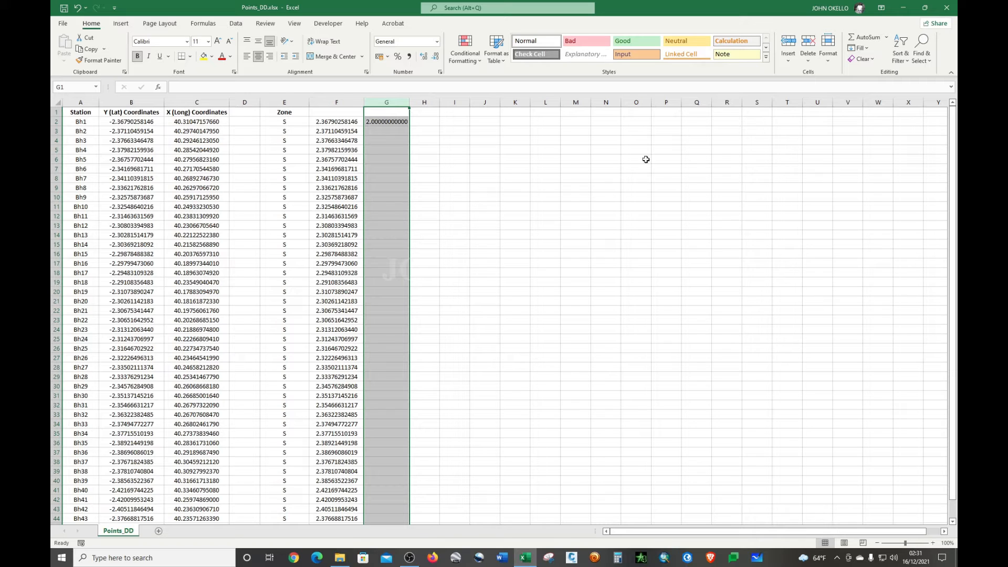
pyautogui.click(827, 50)
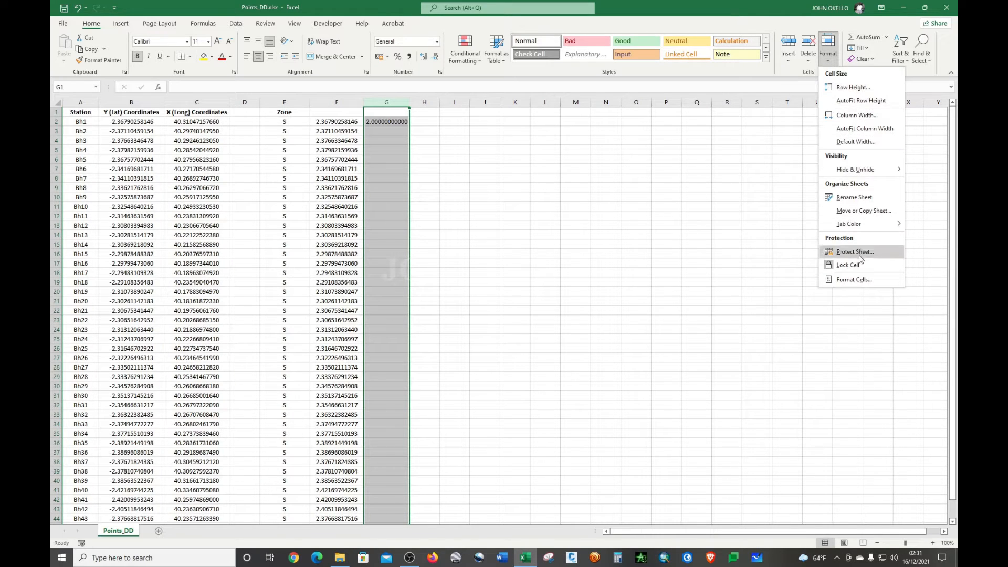
pyautogui.click(853, 280)
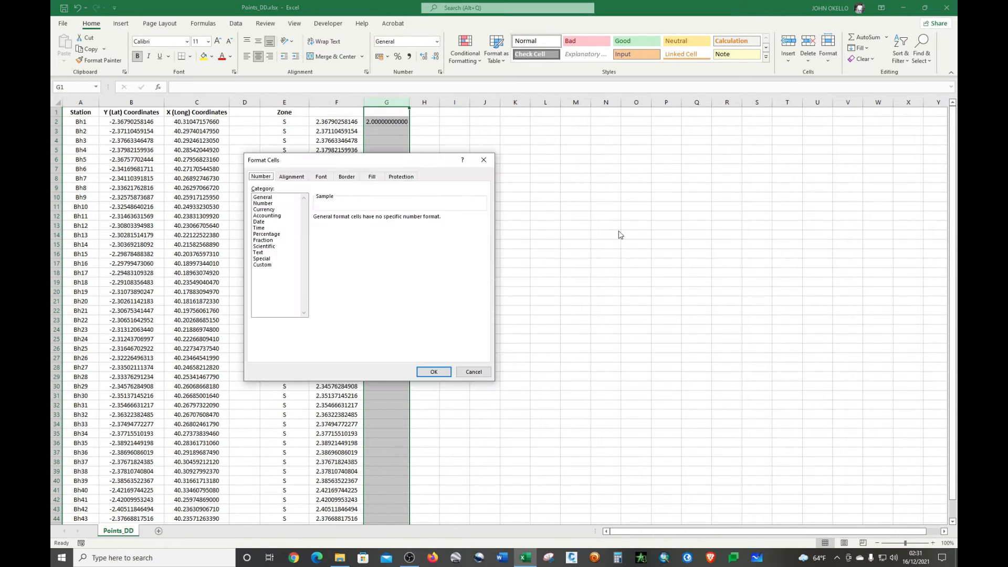
pyautogui.click(263, 203)
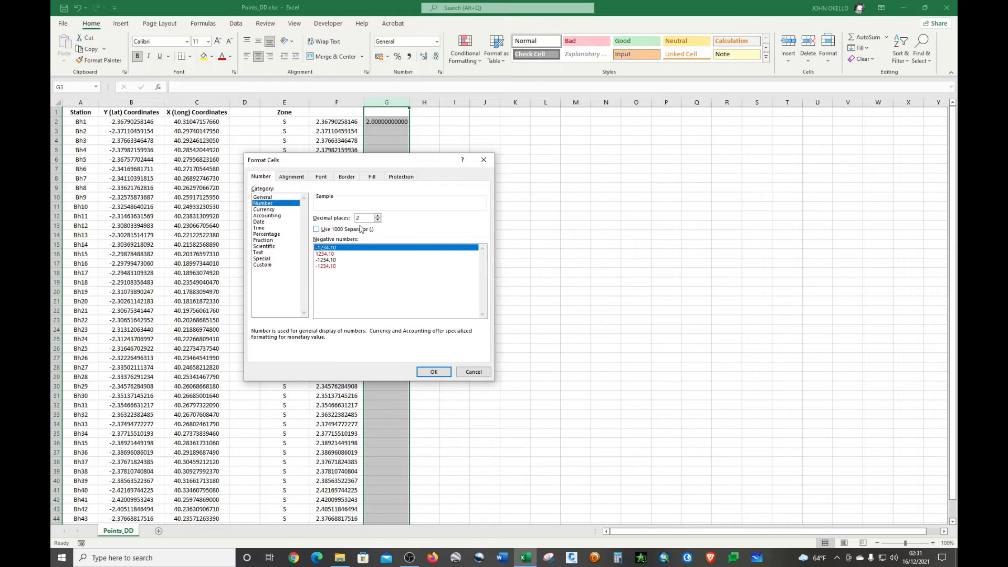
pyautogui.click(378, 221)
pyautogui.click(377, 220)
pyautogui.click(433, 371)
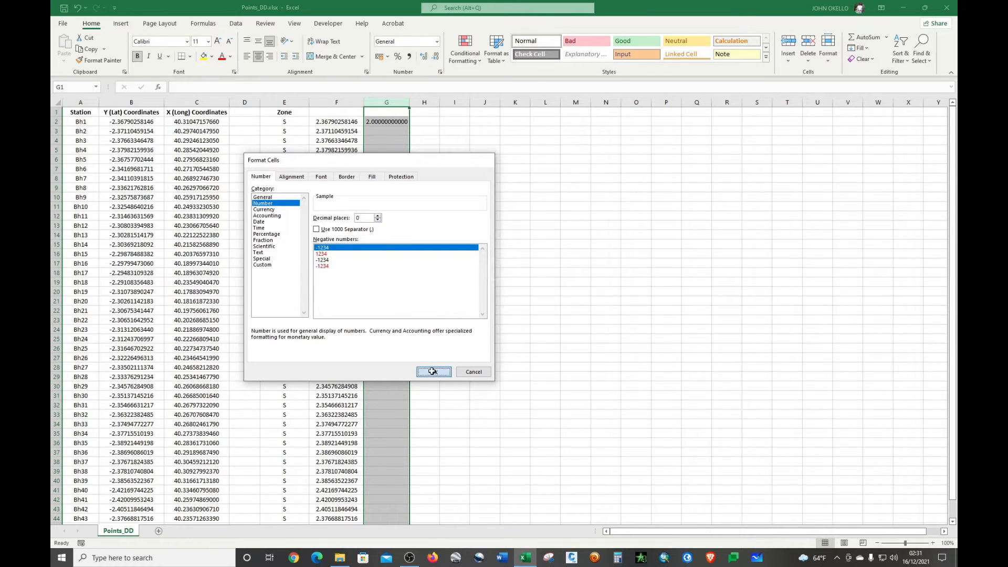
# - Fill the TRUNC formula from G2 down column G to the last station in row 46
pyautogui.click(401, 124)
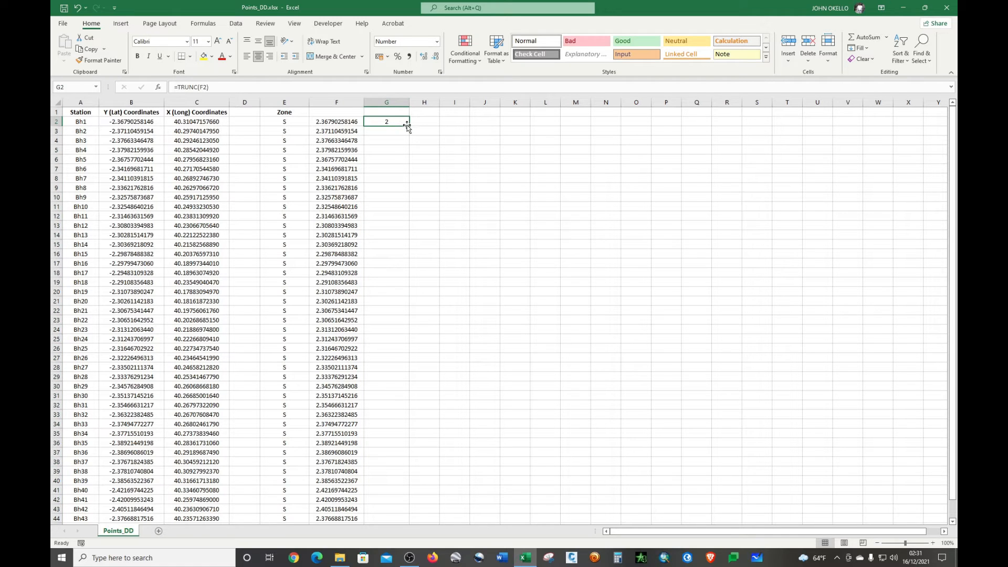
pyautogui.moveTo(409, 127); pyautogui.dragTo(412, 515)
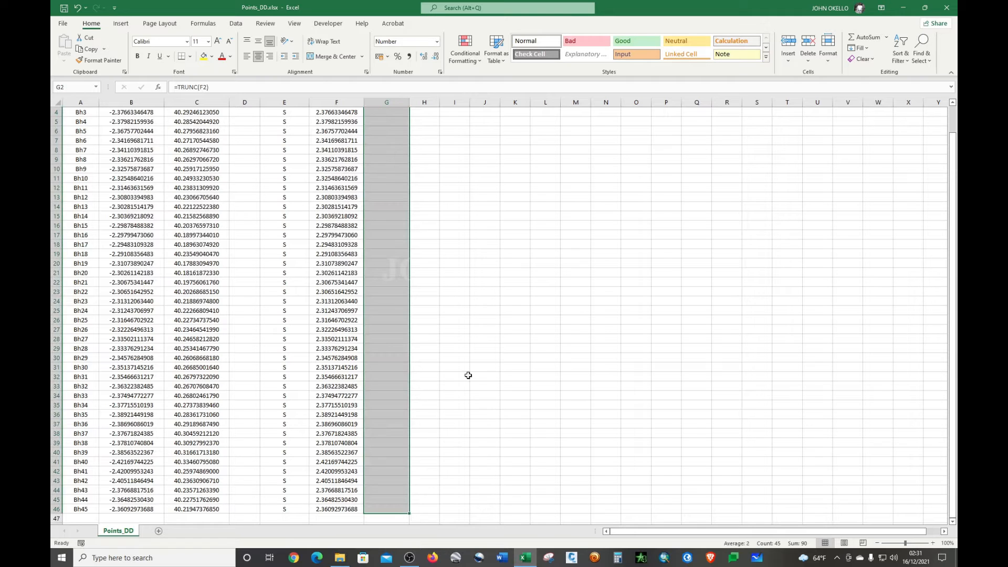
pyautogui.scroll(1, 468, 352)
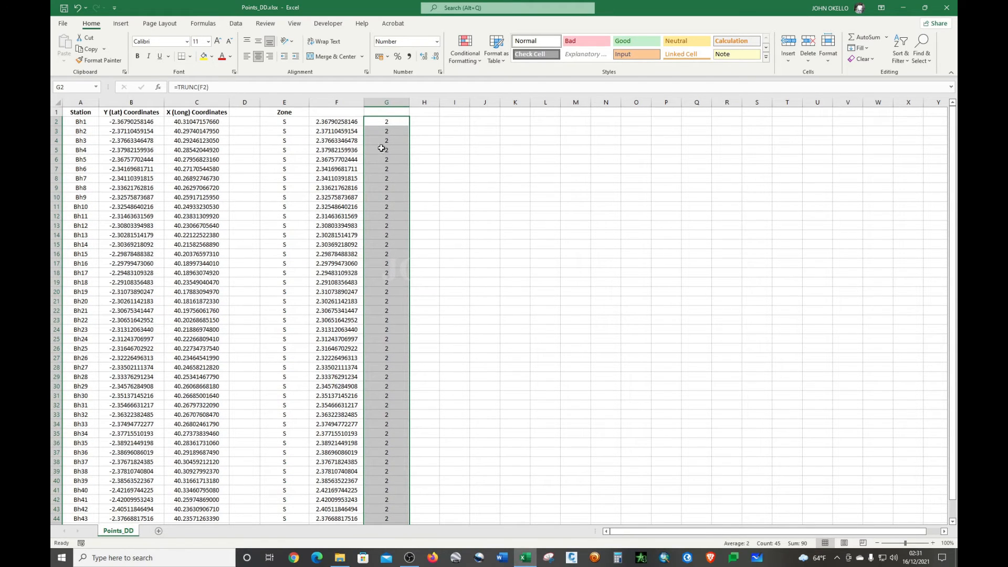
# - Enter the heading "Lat Degree" in G1
pyautogui.click(381, 111)
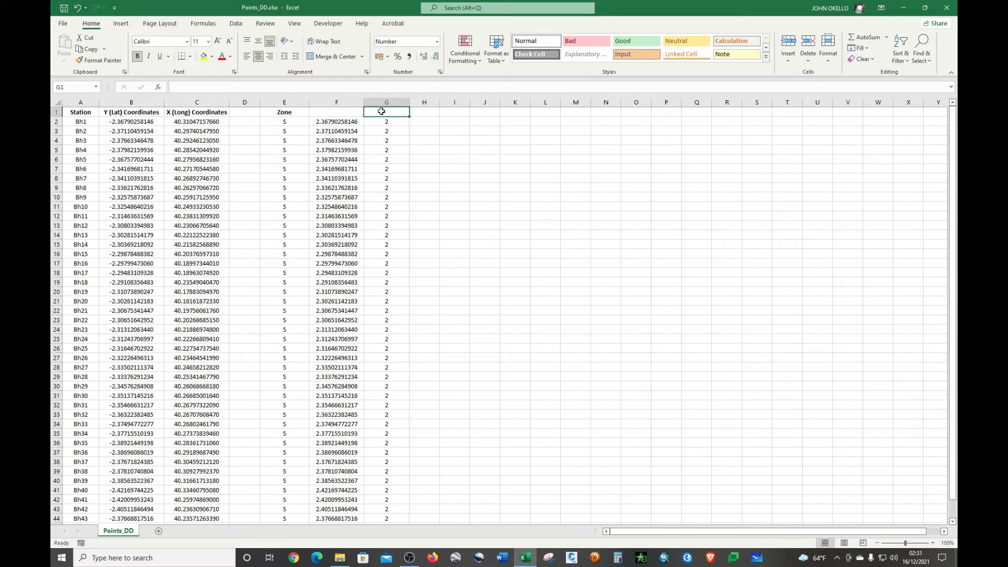
pyautogui.write('L')
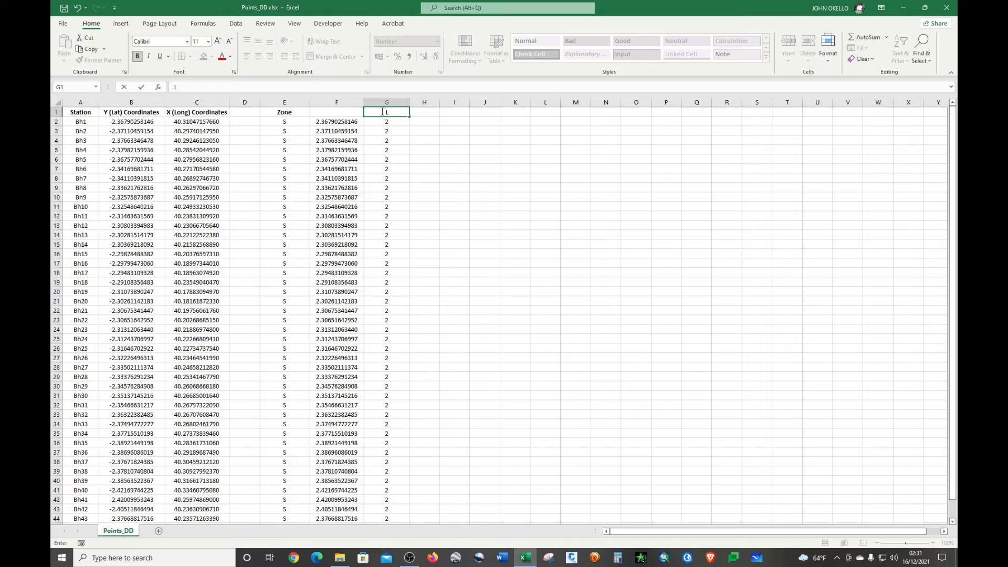
pyautogui.write('at Degree')
pyautogui.click(428, 111)
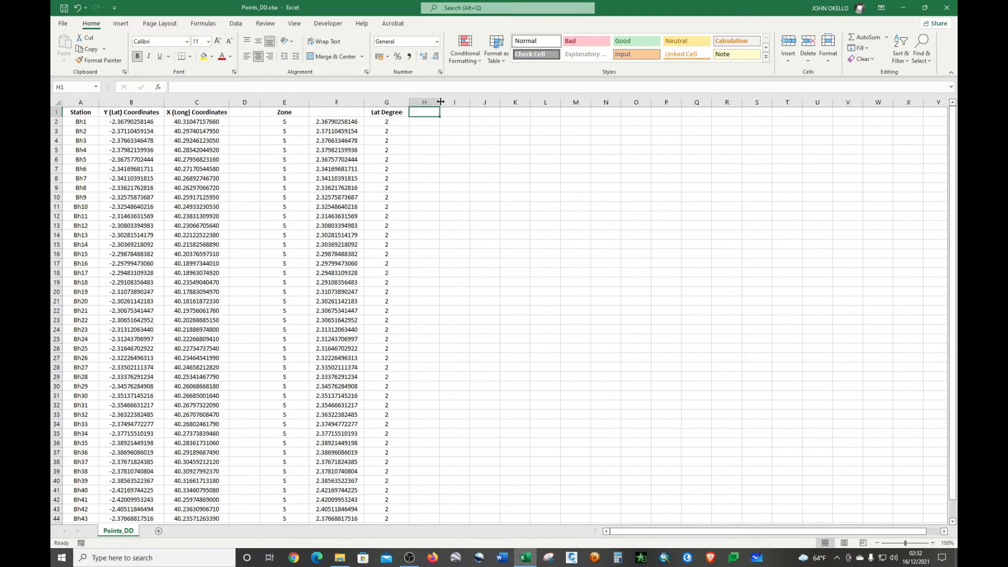
# - Widen column H and enter the formula =F2-G2 in H2 to isolate the decimal part of the first latitude
pyautogui.moveTo(440, 102); pyautogui.dragTo(461, 102)
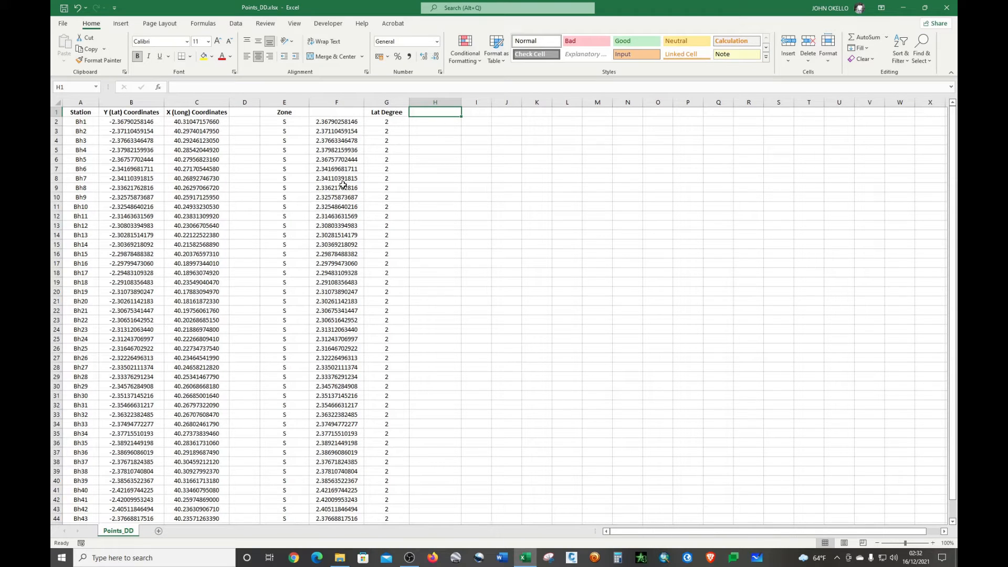
pyautogui.click(421, 121)
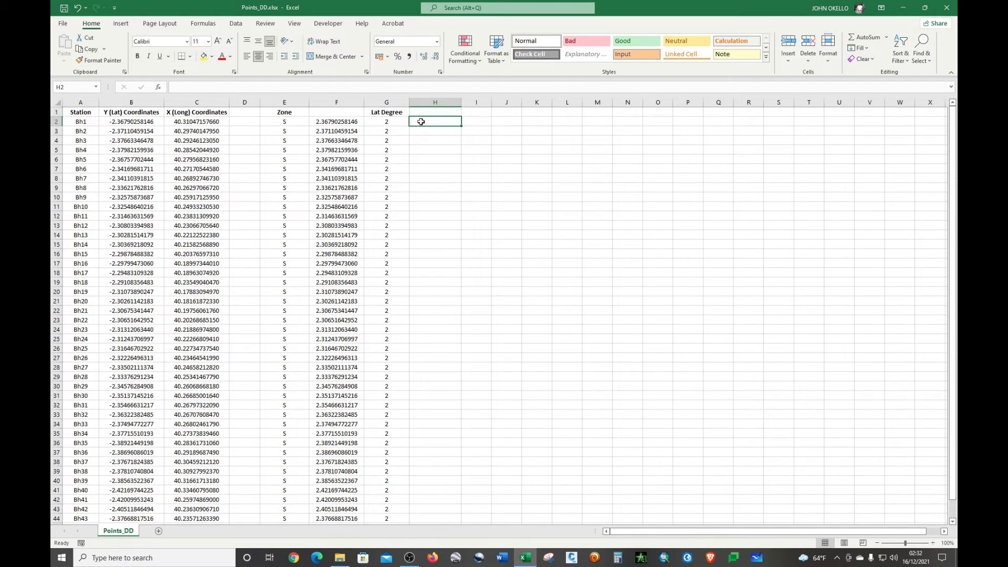
pyautogui.write('=')
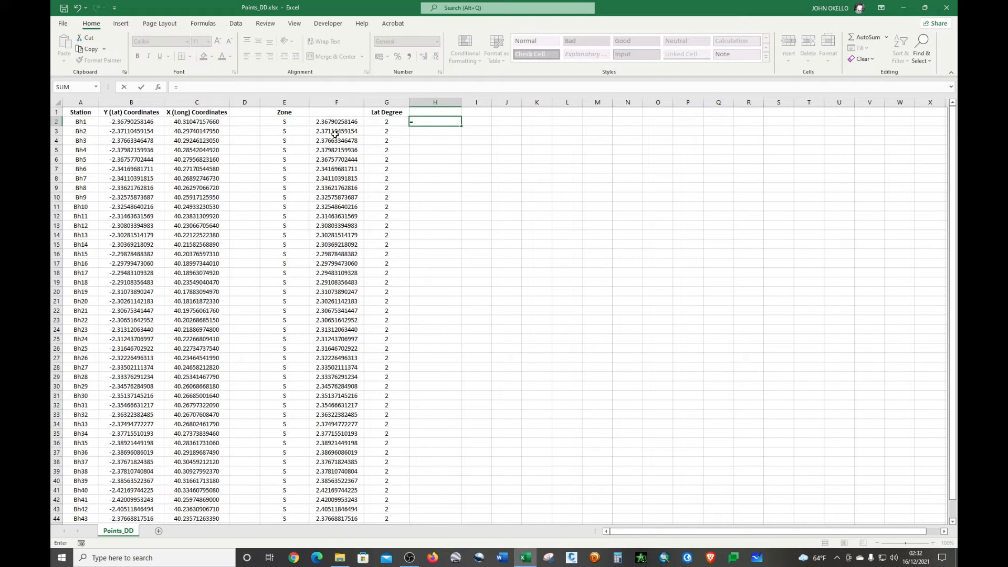
pyautogui.click(338, 122)
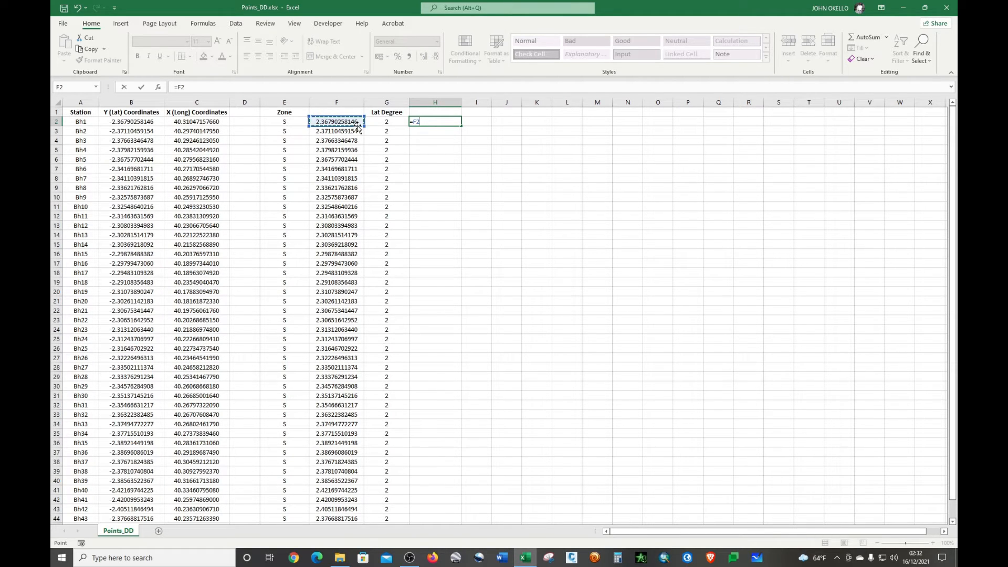
pyautogui.write('-')
pyautogui.click(389, 123)
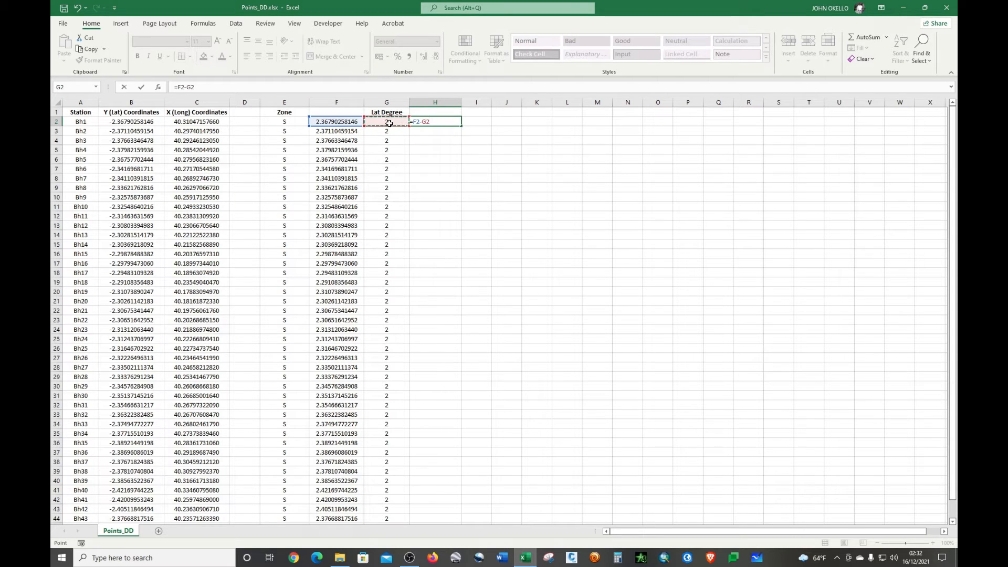
pyautogui.press('Return')
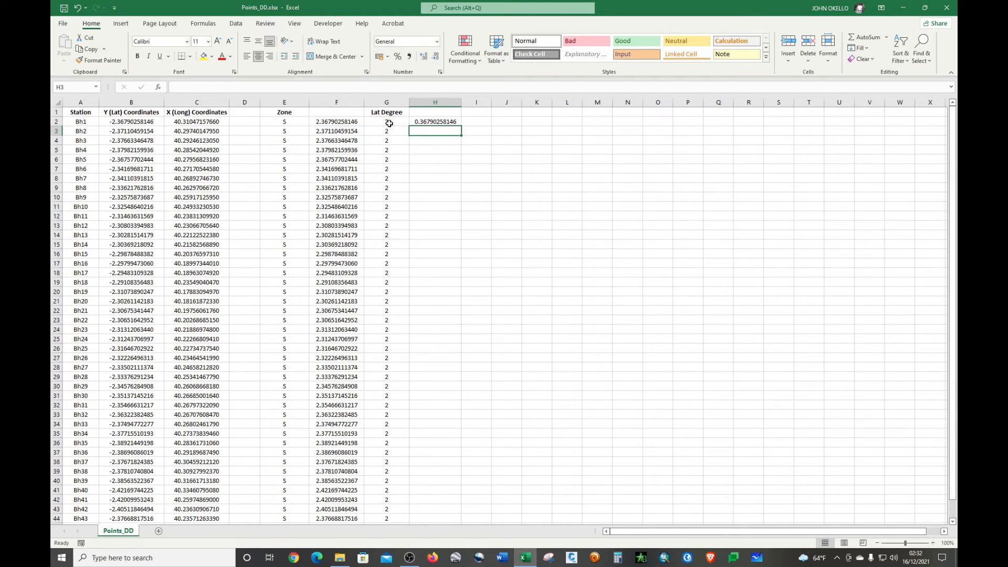
# - Fill the =F2-G2 formula from H2 down column H for all stations
pyautogui.click(449, 121)
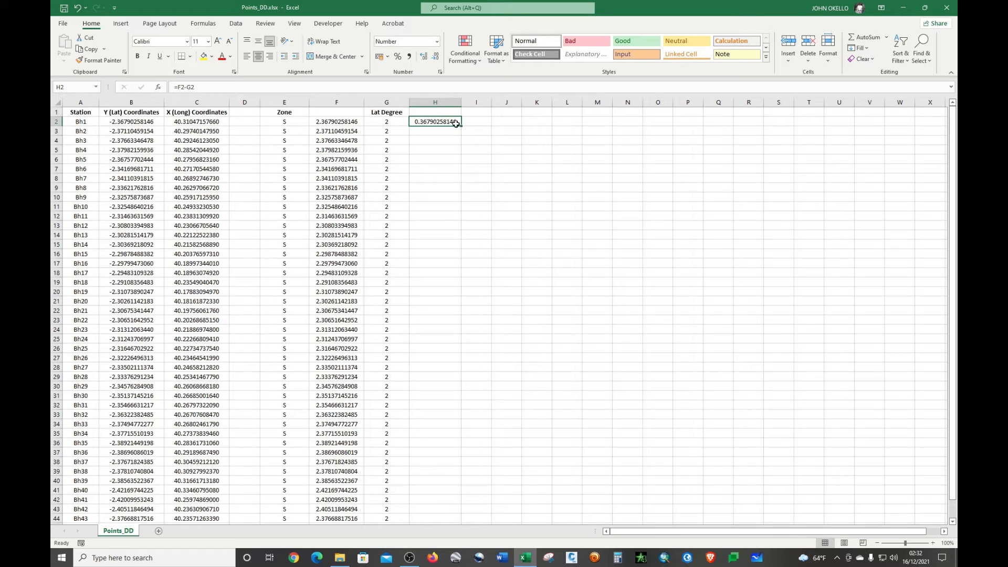
pyautogui.doubleClick(461, 126)
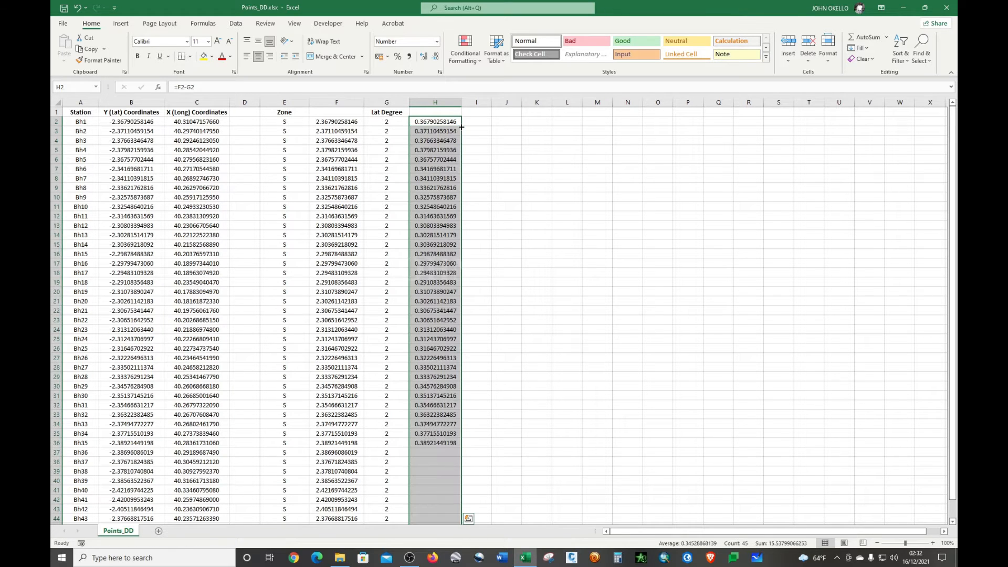
pyautogui.scroll(-3, 474, 197)
pyautogui.scroll(3, 469, 207)
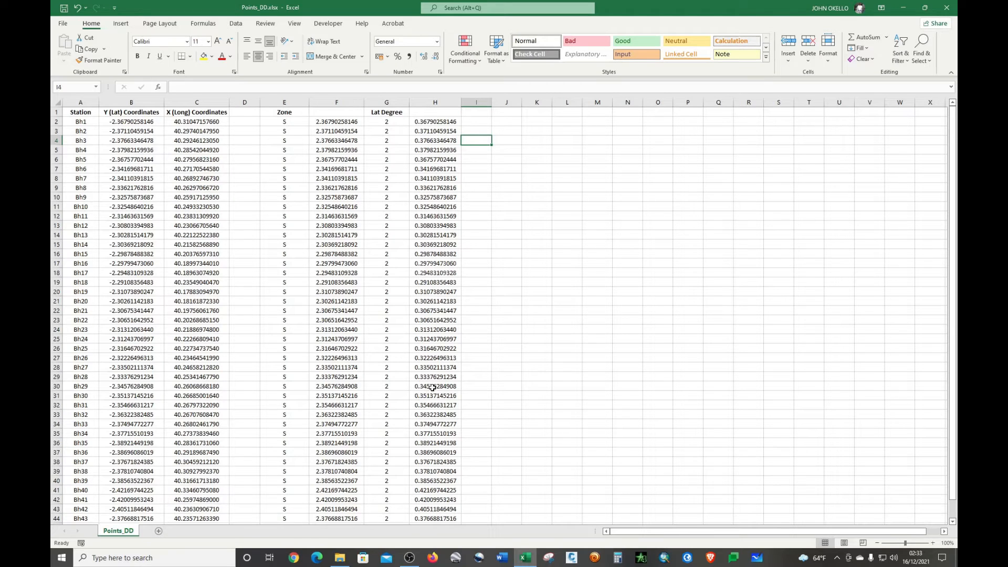
# - Widen column I and enter the formula =H2*60 in I2 to convert the first decimal part to minutes
pyautogui.moveTo(493, 102); pyautogui.dragTo(508, 103)
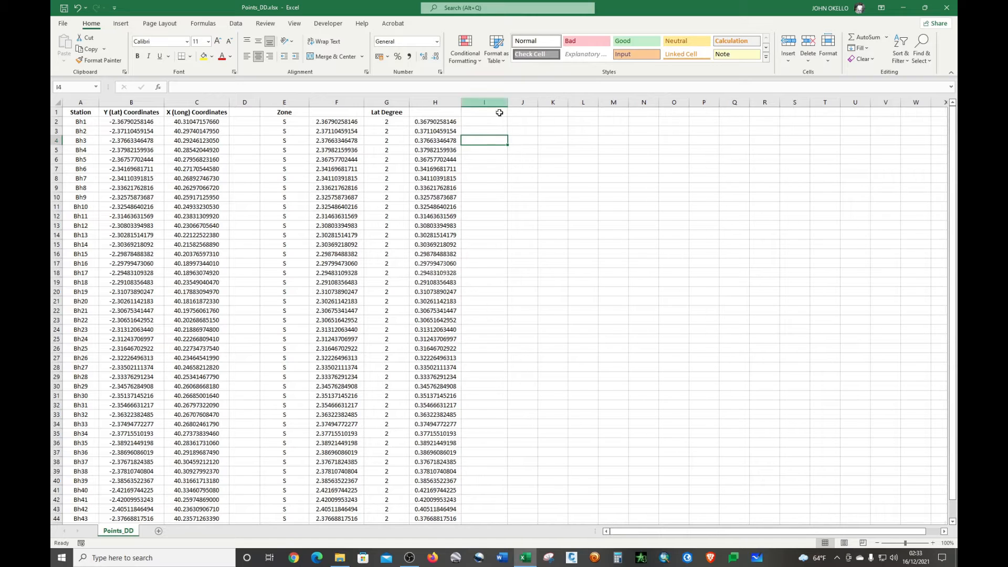
pyautogui.click(489, 121)
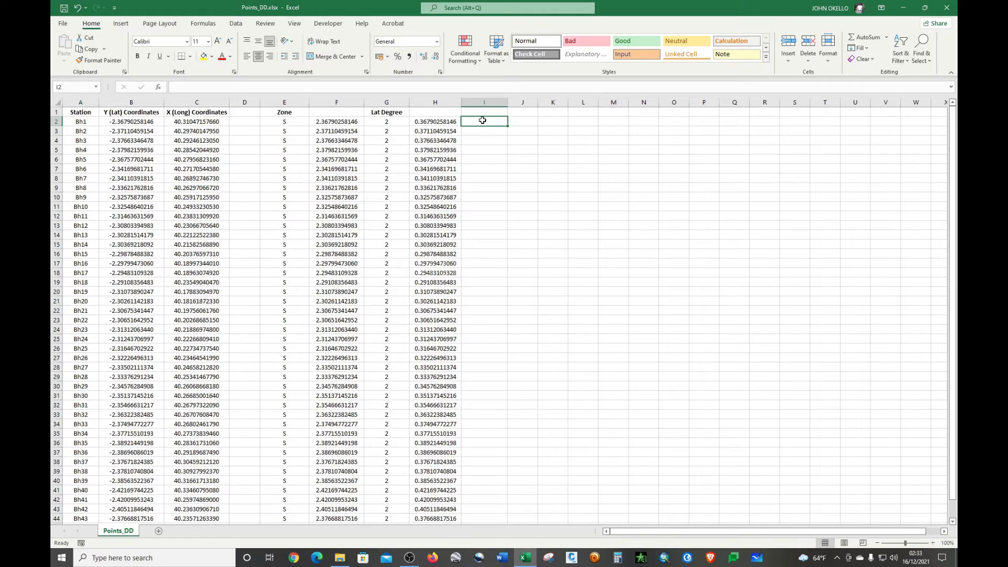
pyautogui.write('=')
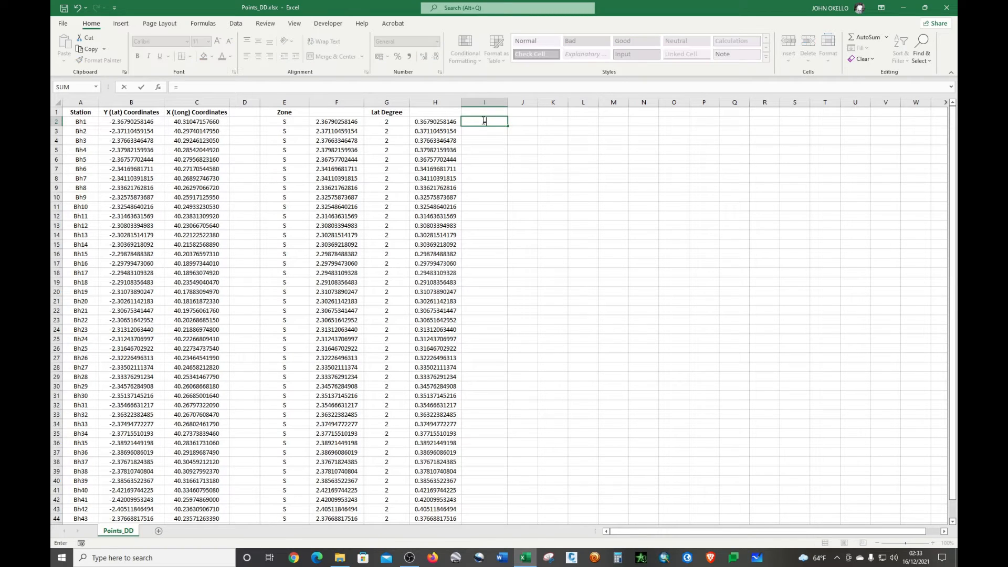
pyautogui.click(442, 121)
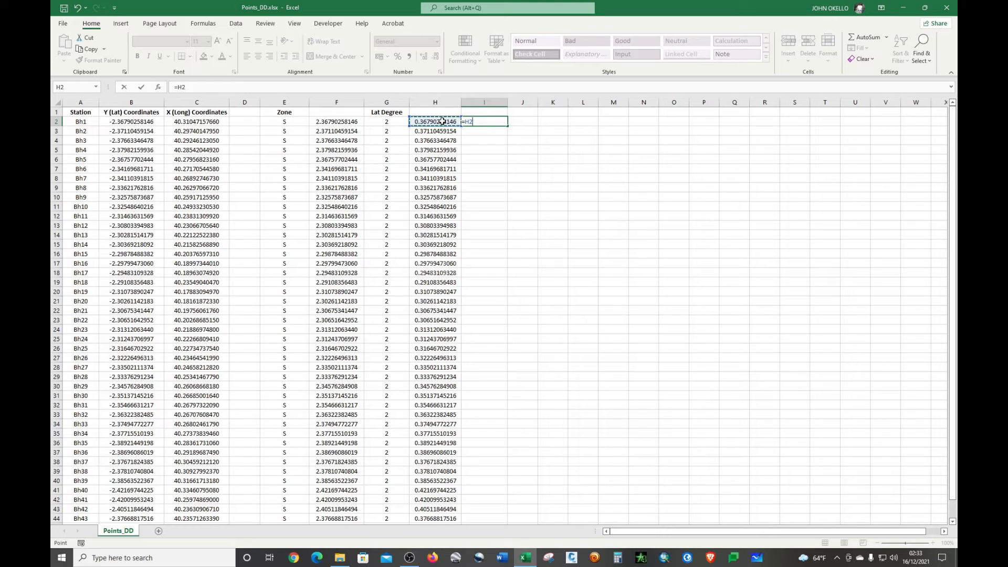
pyautogui.write('*')
pyautogui.press('Return')
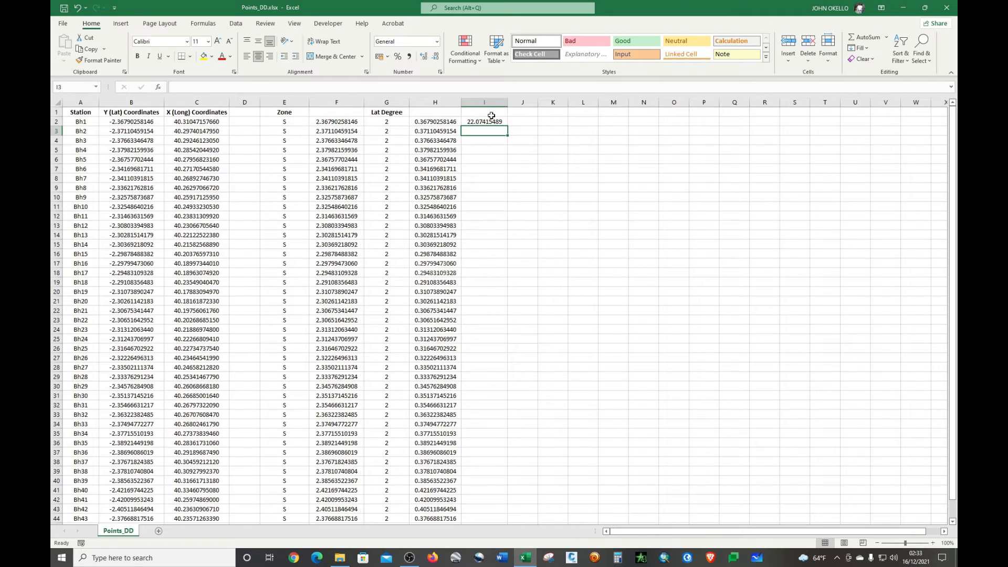
# - Fill the =H2*60 formula from I2 down column I to the last station
pyautogui.click(487, 121)
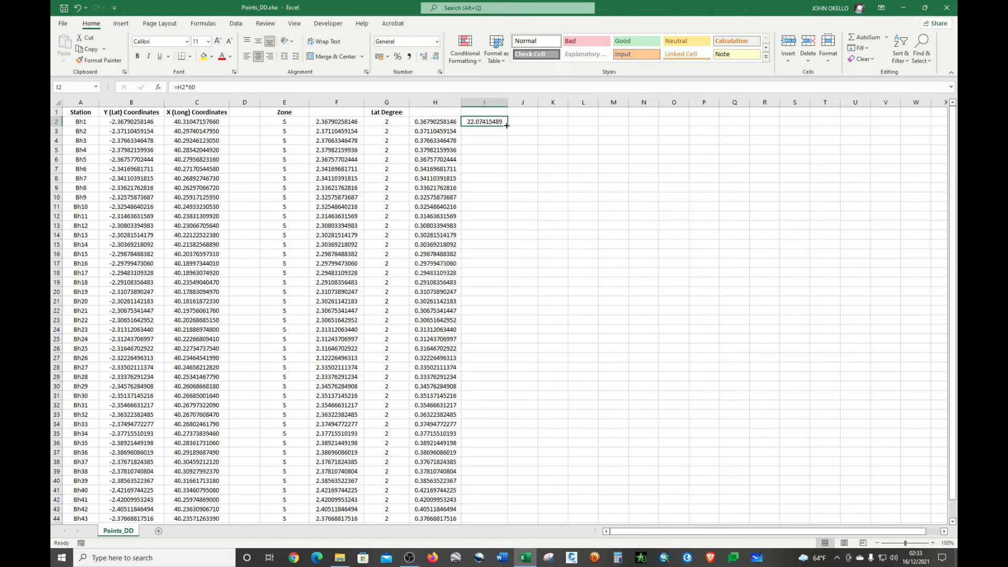
pyautogui.moveTo(507, 126); pyautogui.dragTo(495, 491)
pyautogui.scroll(2, 497, 425)
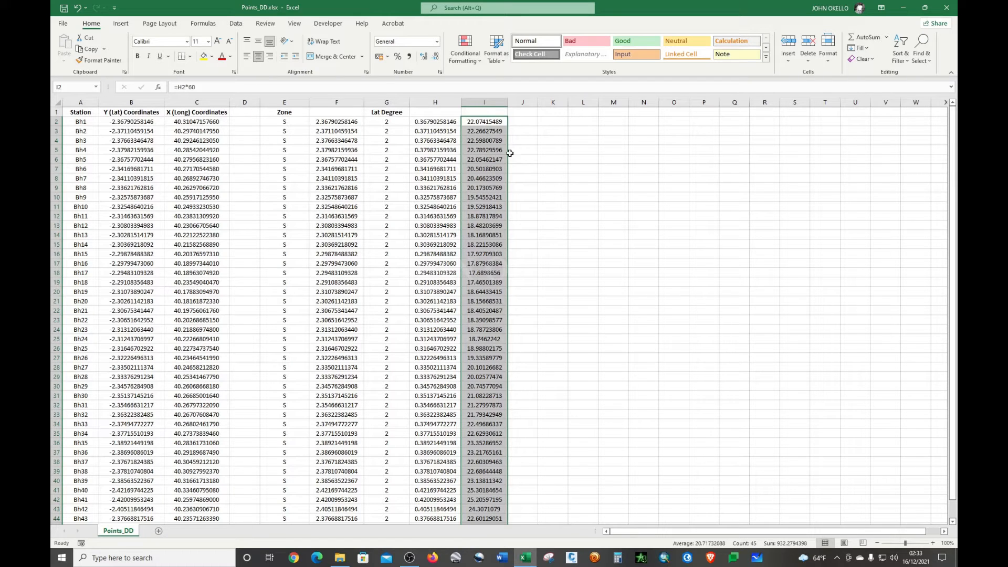
# - Widen column J and enter the formula =TRUNC(I2) in J2 to extract the first station's whole minutes
pyautogui.click(520, 123)
pyautogui.moveTo(538, 102); pyautogui.dragTo(549, 102)
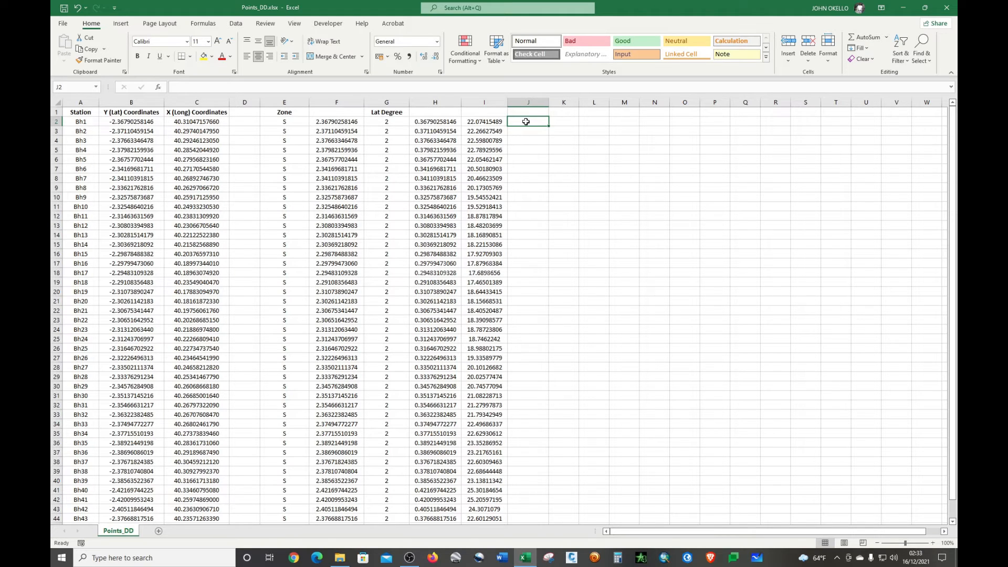
pyautogui.write('*')
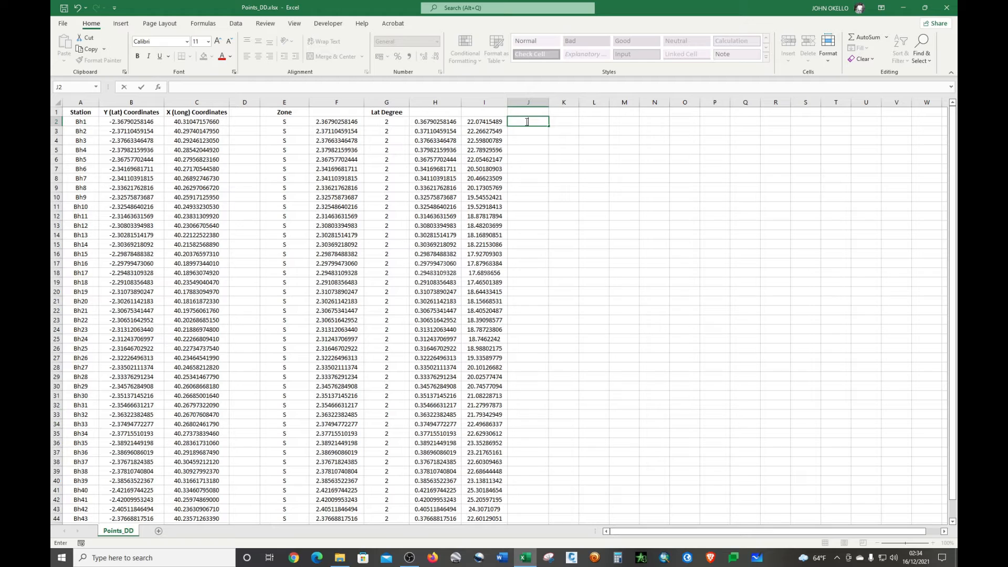
pyautogui.write('=')
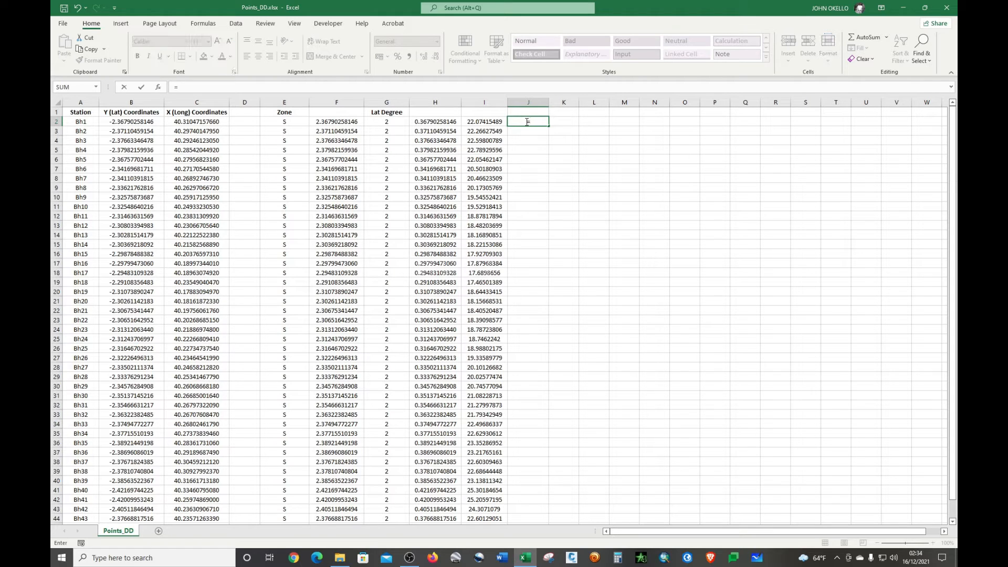
pyautogui.click(490, 122)
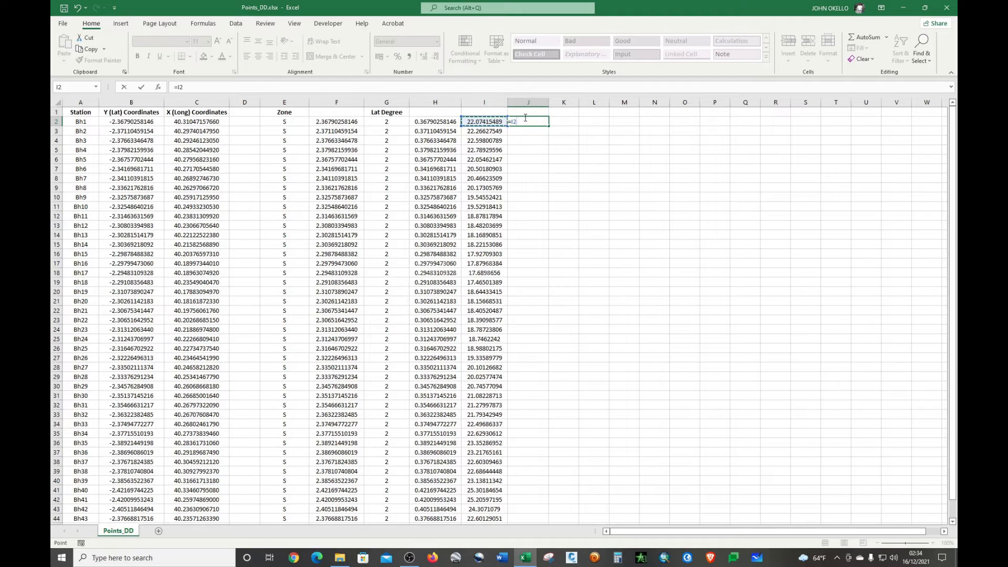
pyautogui.press('BackSpace')
pyautogui.press('BackSpace')
pyautogui.write('trunc')
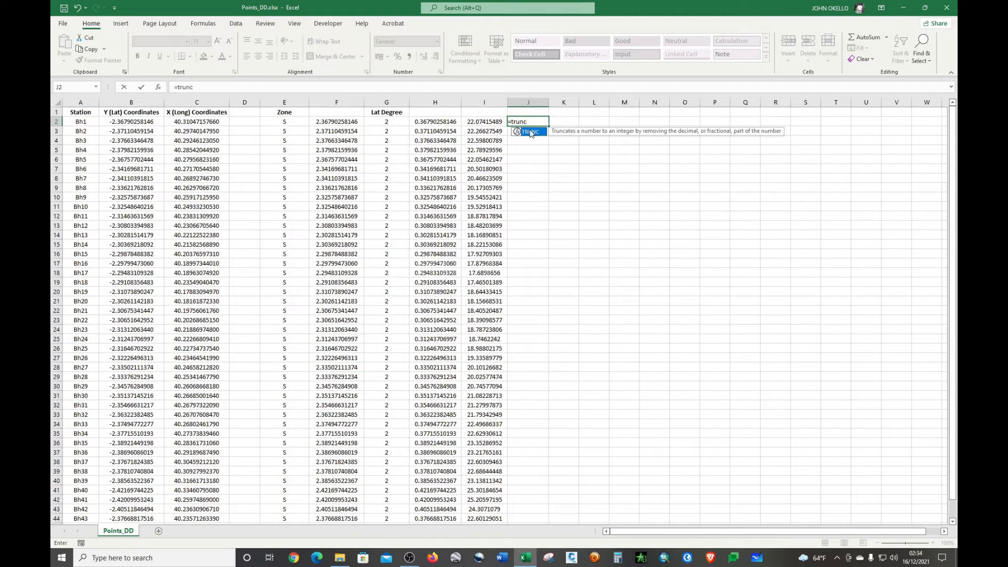
pyautogui.doubleClick(527, 131)
pyautogui.click(489, 120)
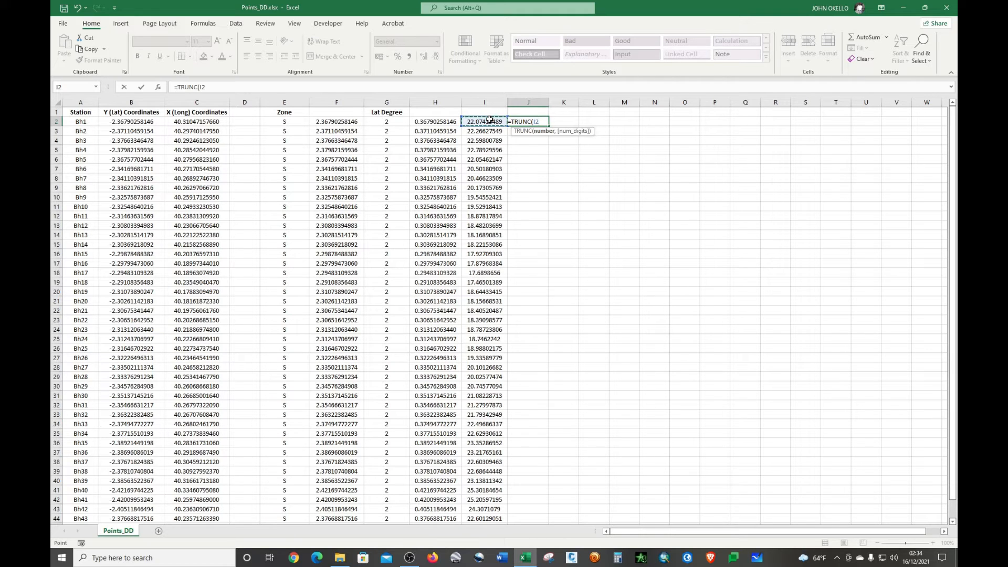
pyautogui.write(')')
pyautogui.press('Return')
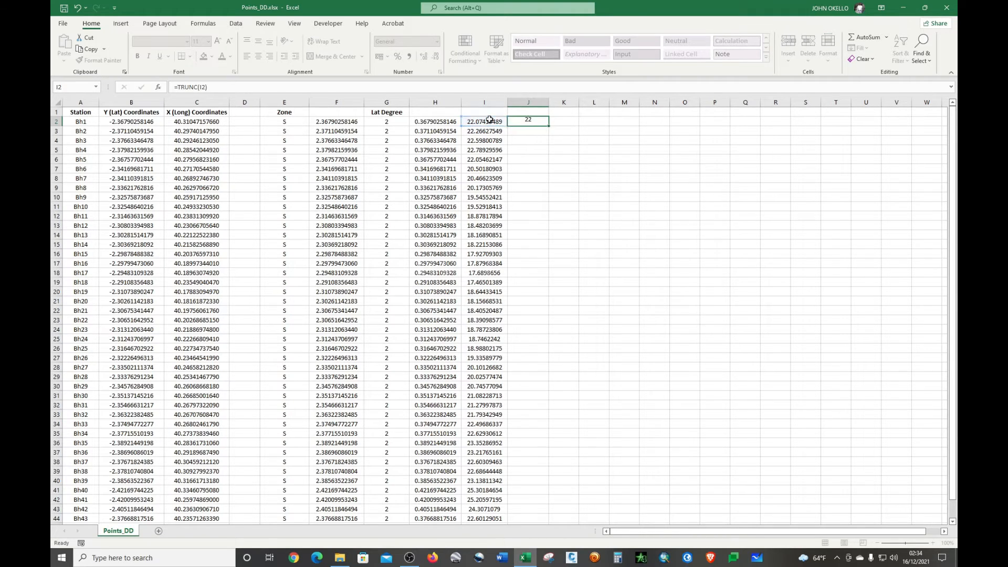
# - Fill the =TRUNC(I2) formula from J2 down column J to the last station
pyautogui.click(525, 121)
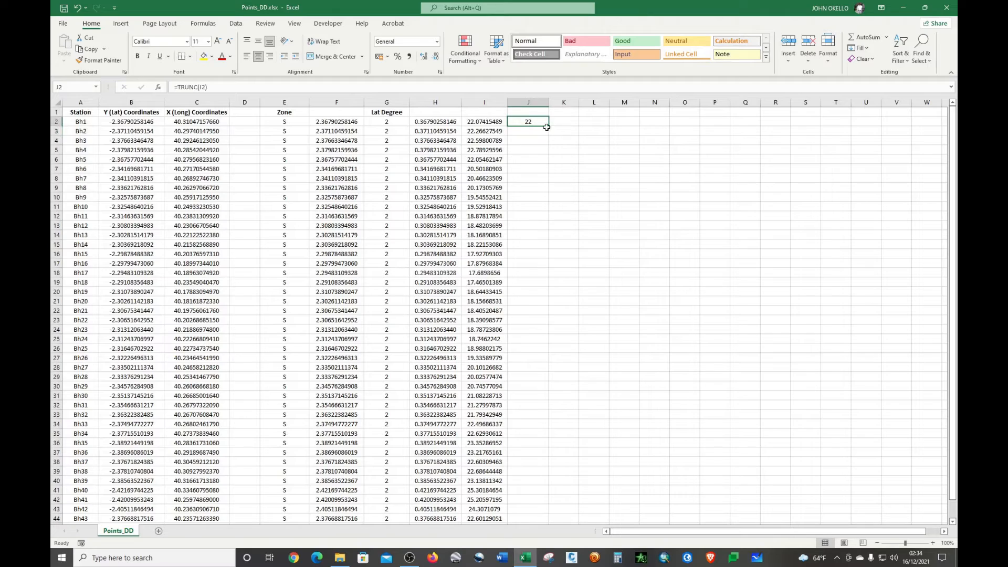
pyautogui.doubleClick(548, 127)
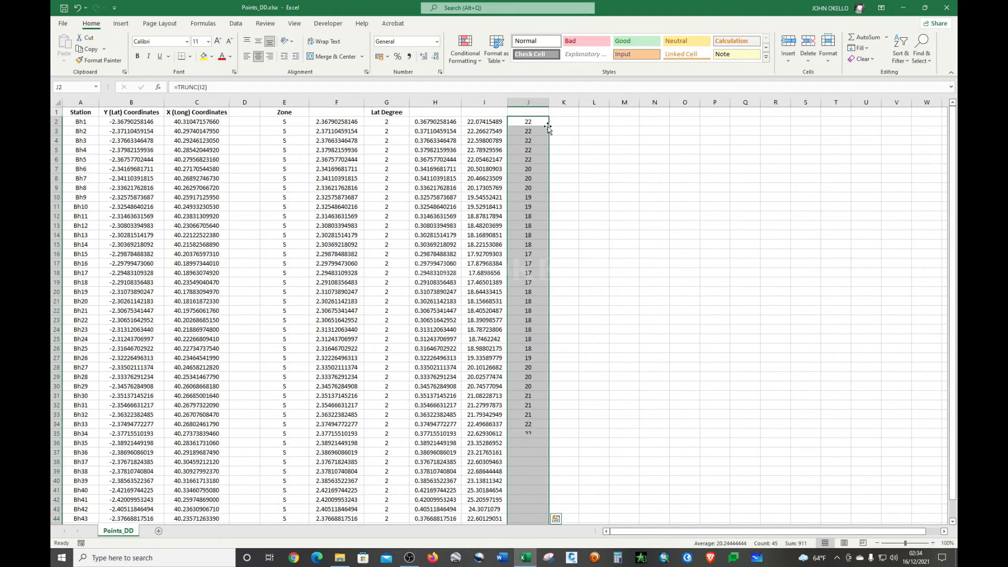
pyautogui.scroll(-4, 560, 170)
pyautogui.scroll(5, 561, 171)
# - Widen column K and enter the header "Lat Minutes" in J1
pyautogui.click(570, 126)
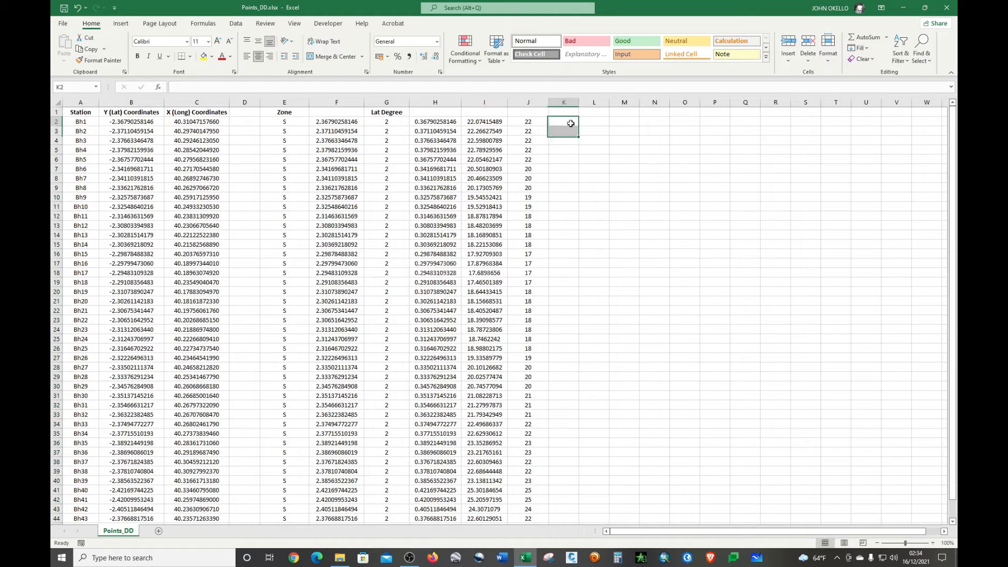
pyautogui.moveTo(579, 103); pyautogui.dragTo(595, 104)
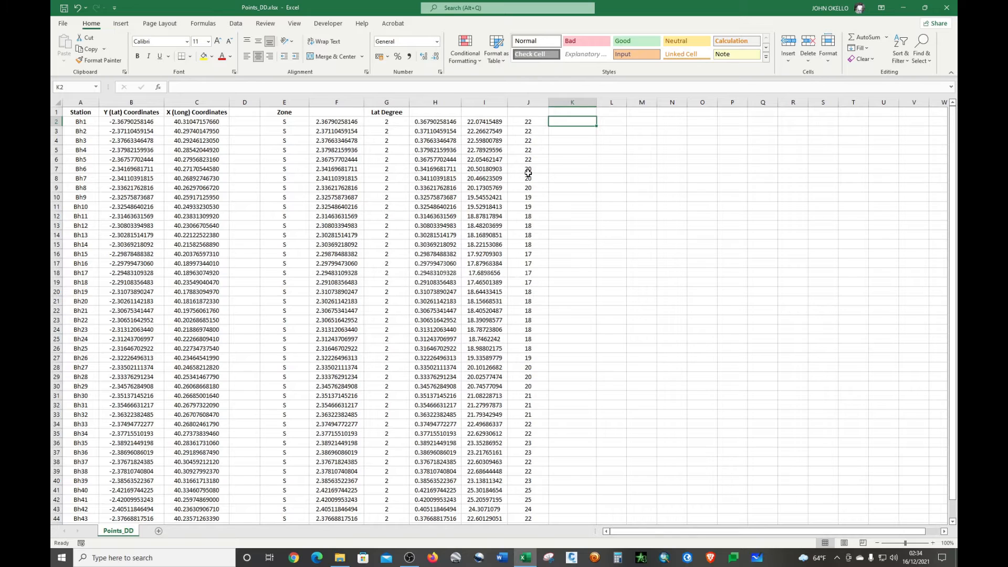
pyautogui.click(530, 113)
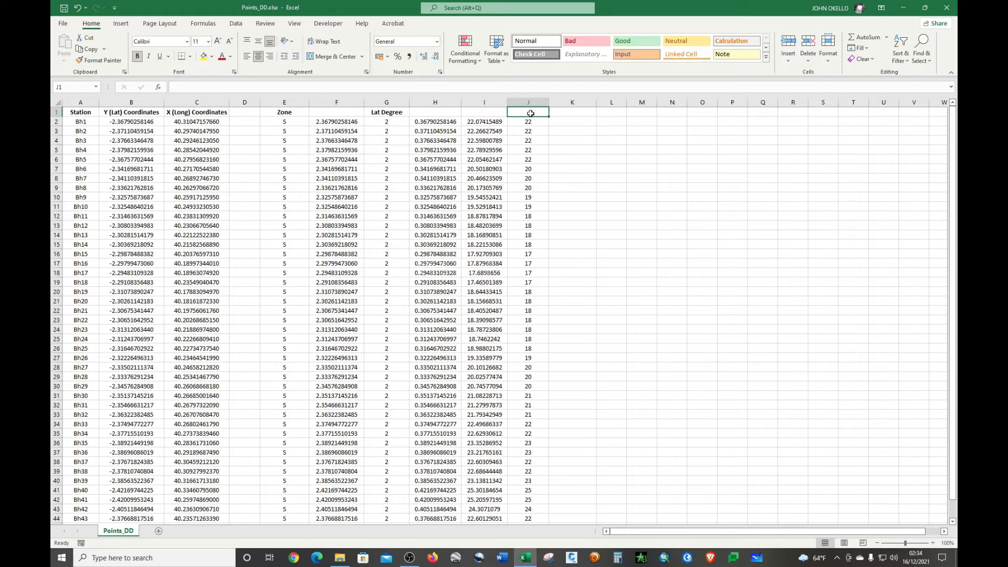
pyautogui.write('Lat')
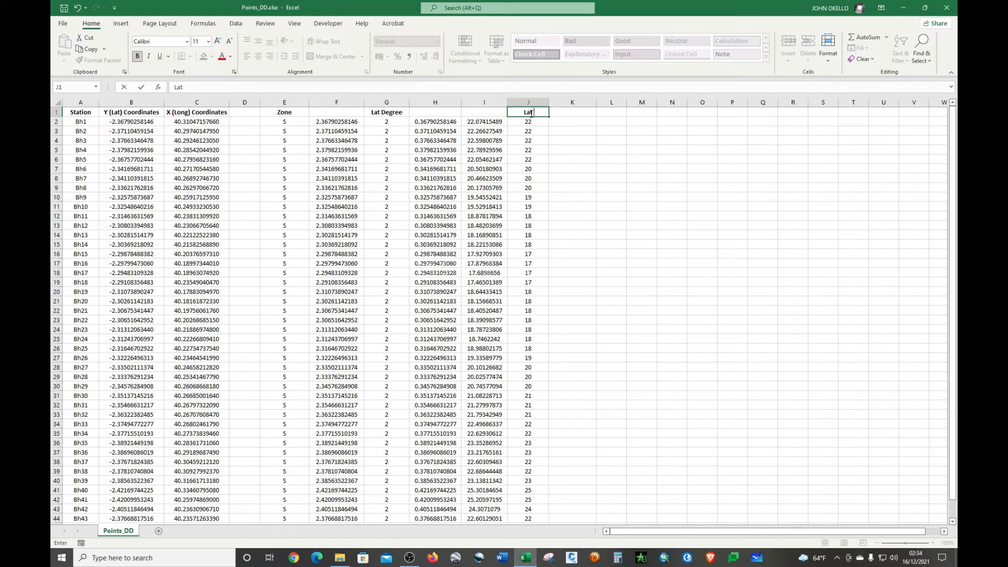
pyautogui.write(' Minutes')
pyautogui.click(560, 114)
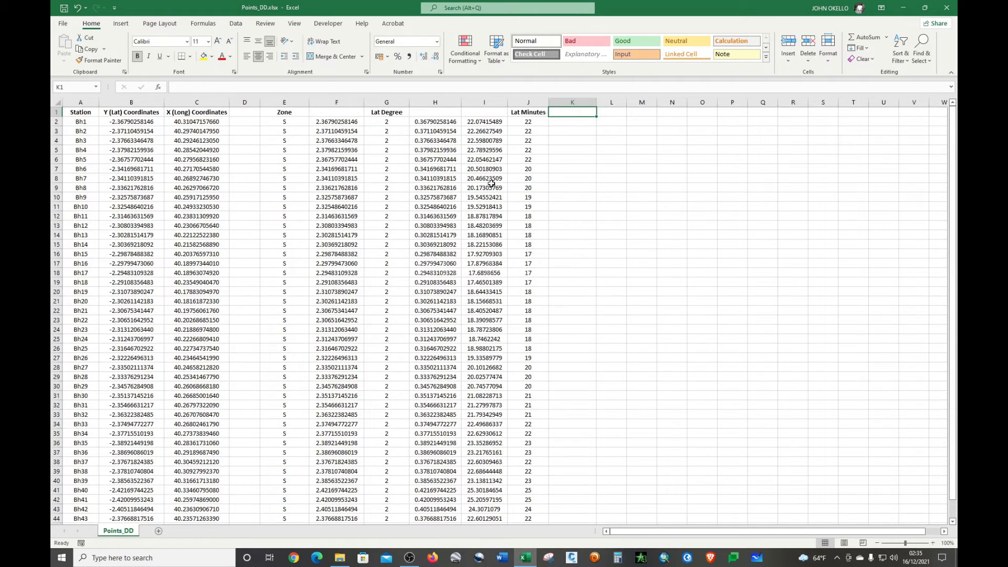
# - Enter the formula =I2-J2 in K2 to isolate the decimal part of the minutes and fill it down column K for all stations
pyautogui.click(576, 122)
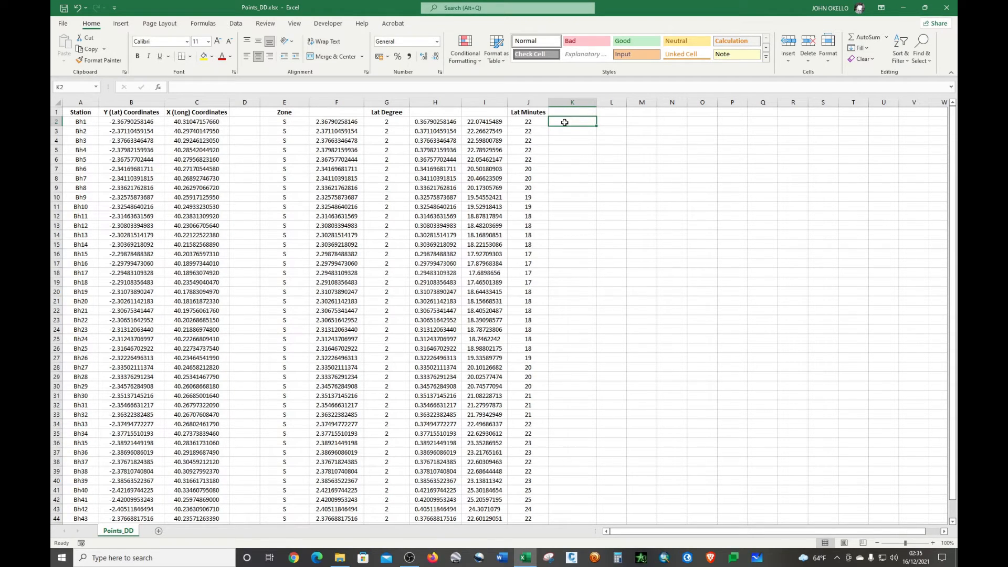
pyautogui.write('=')
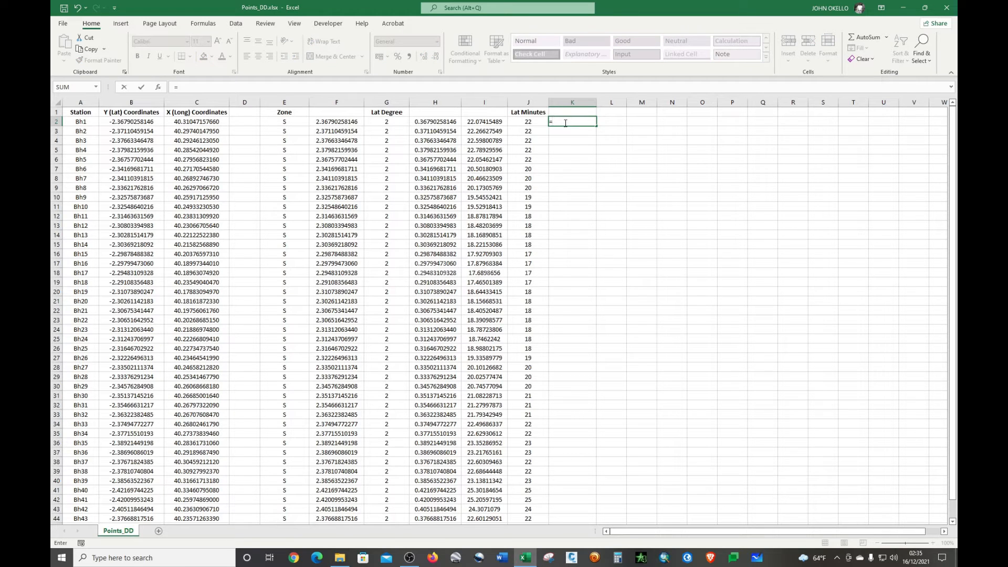
pyautogui.click(482, 121)
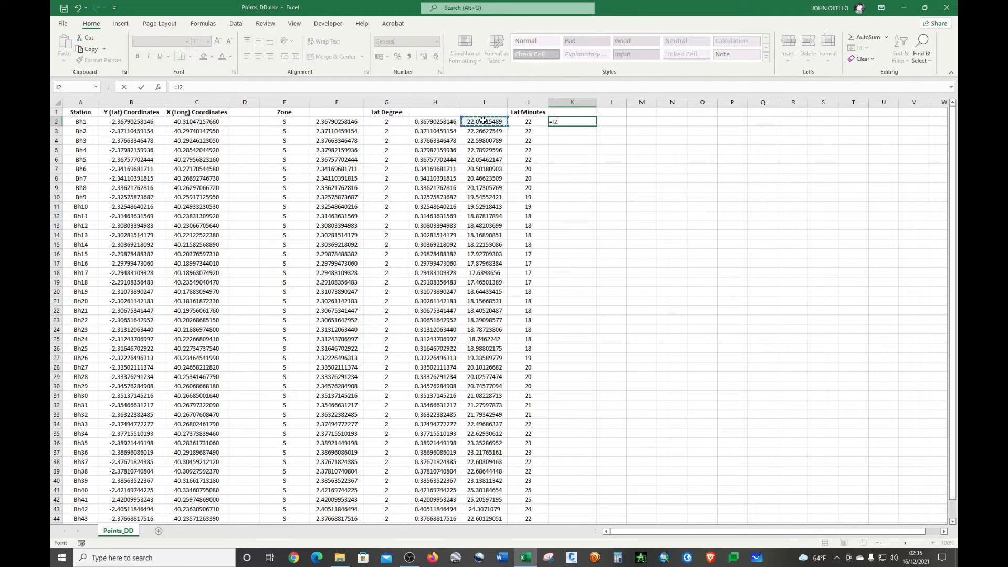
pyautogui.write('-')
pyautogui.click(526, 121)
pyautogui.press('Return')
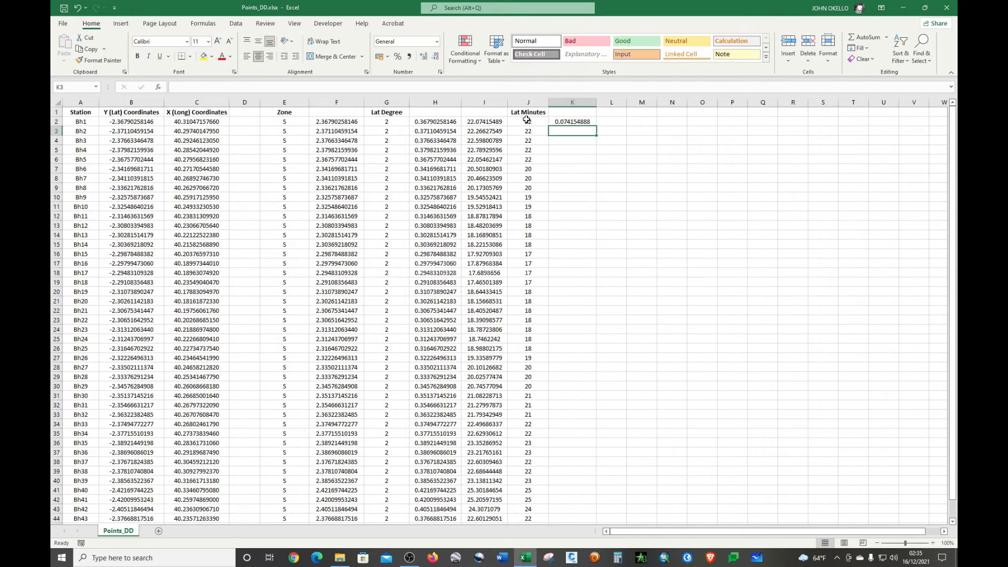
pyautogui.click(587, 122)
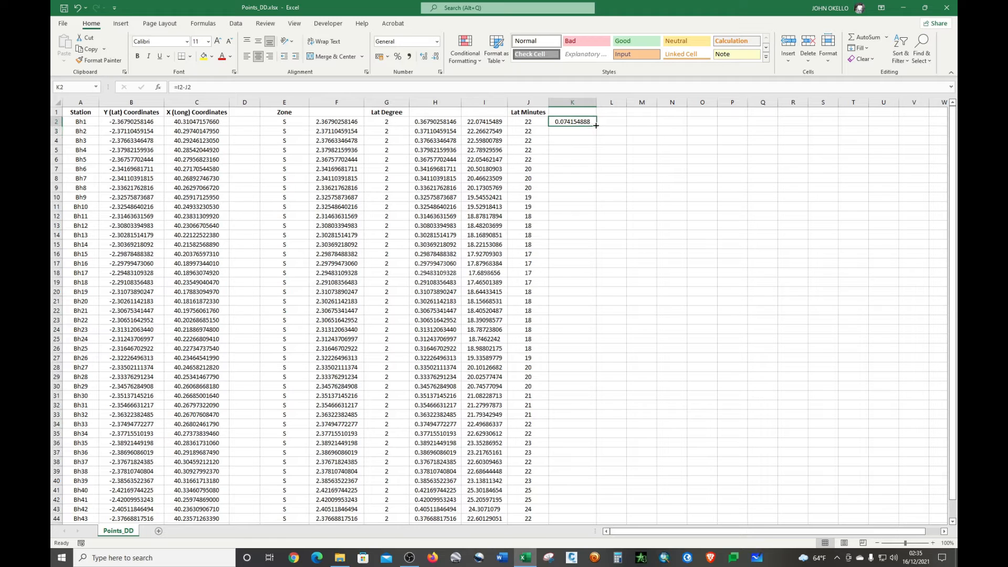
pyautogui.doubleClick(596, 124)
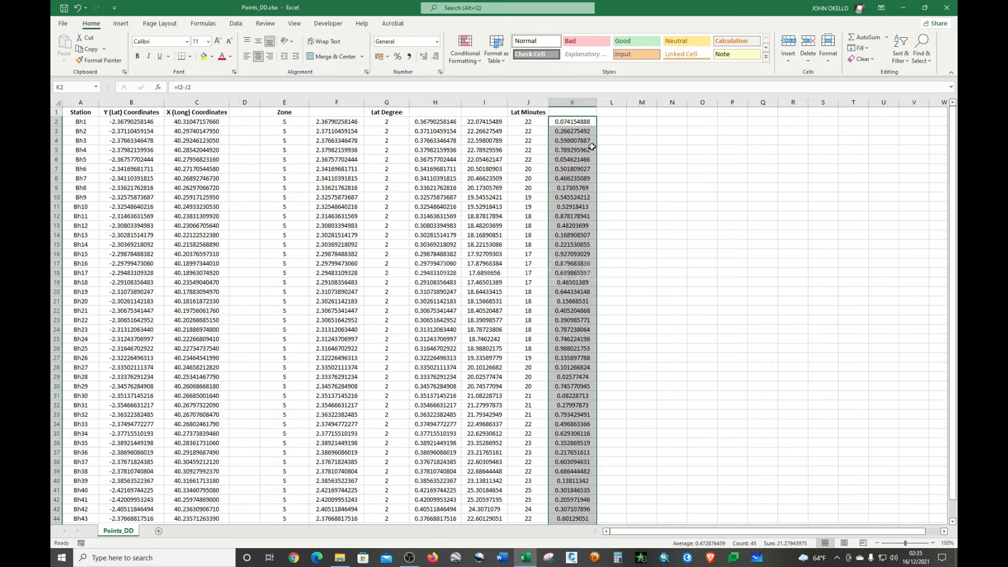
# - Widen column L and enter the formula =K2*60 in L2 to convert the decimal minutes to seconds
pyautogui.moveTo(626, 102); pyautogui.dragTo(652, 101)
pyautogui.click(616, 124)
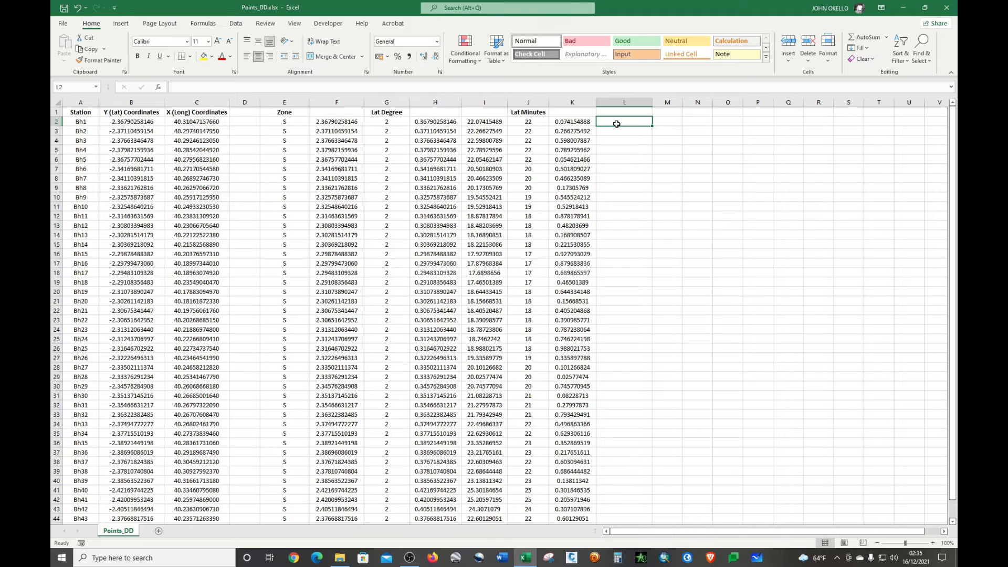
pyautogui.write('=')
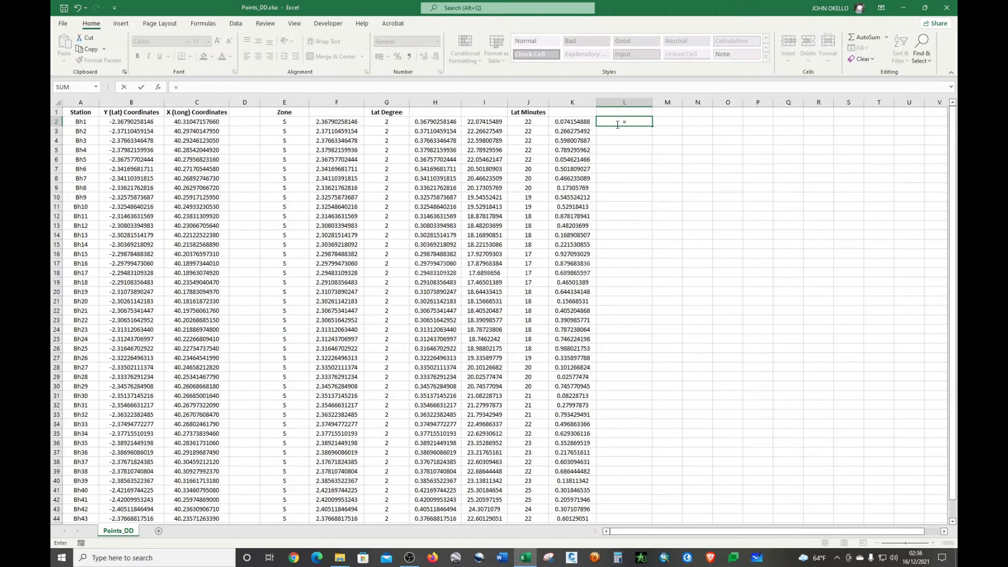
pyautogui.click(578, 124)
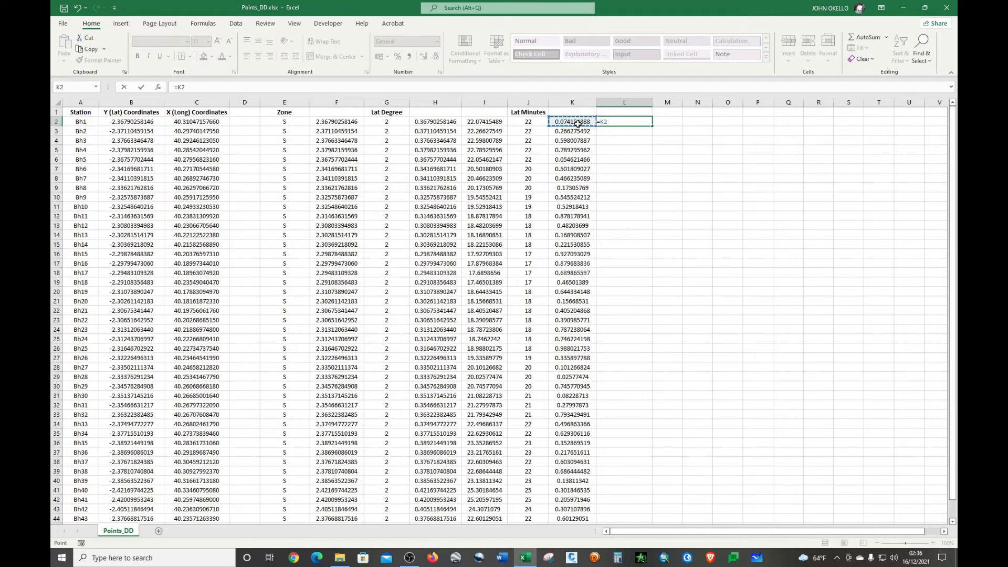
pyautogui.write('*6')
pyautogui.press('Return')
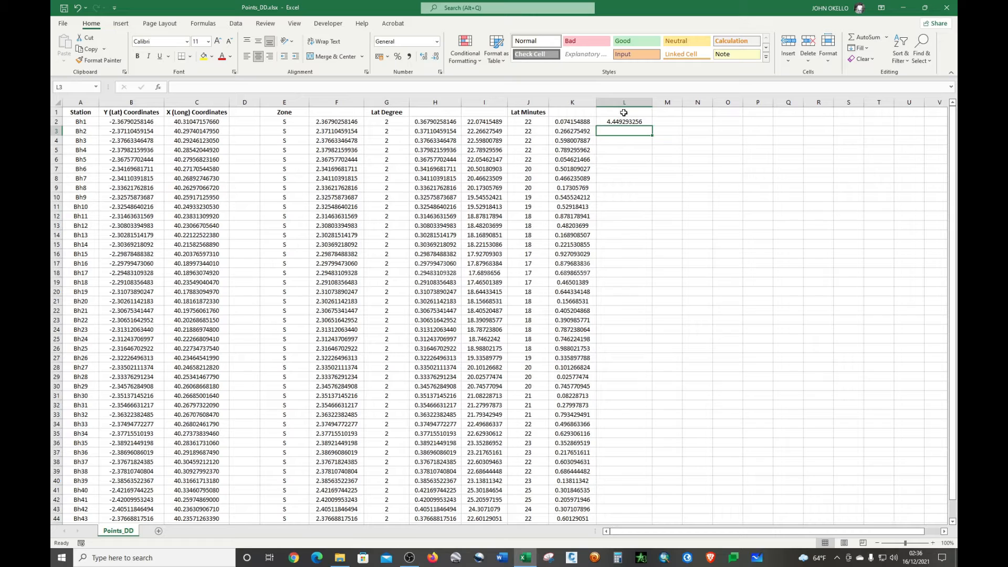
# - Enter the header "Lat Sec" in L1 above the seconds column
pyautogui.click(623, 113)
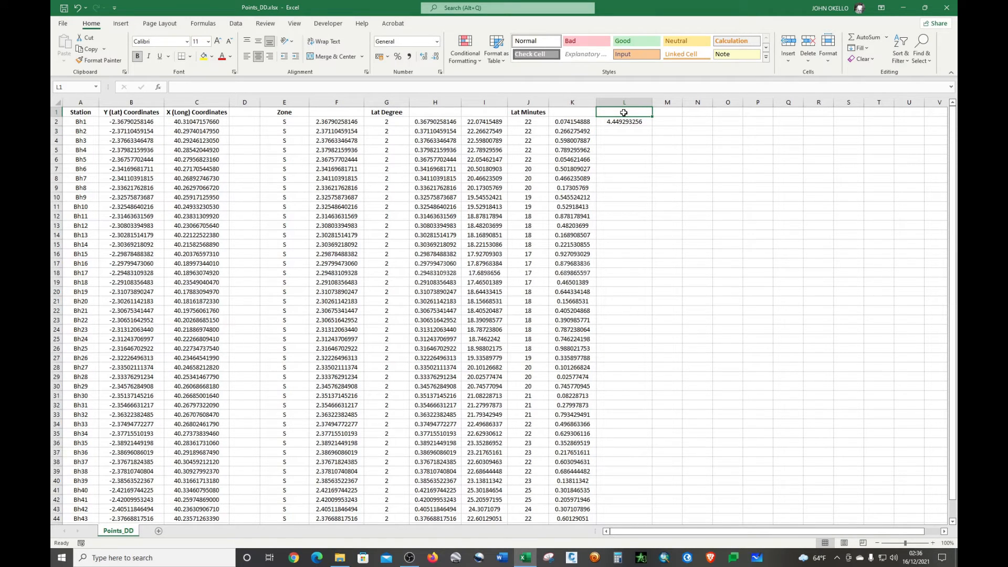
pyautogui.write('Lat')
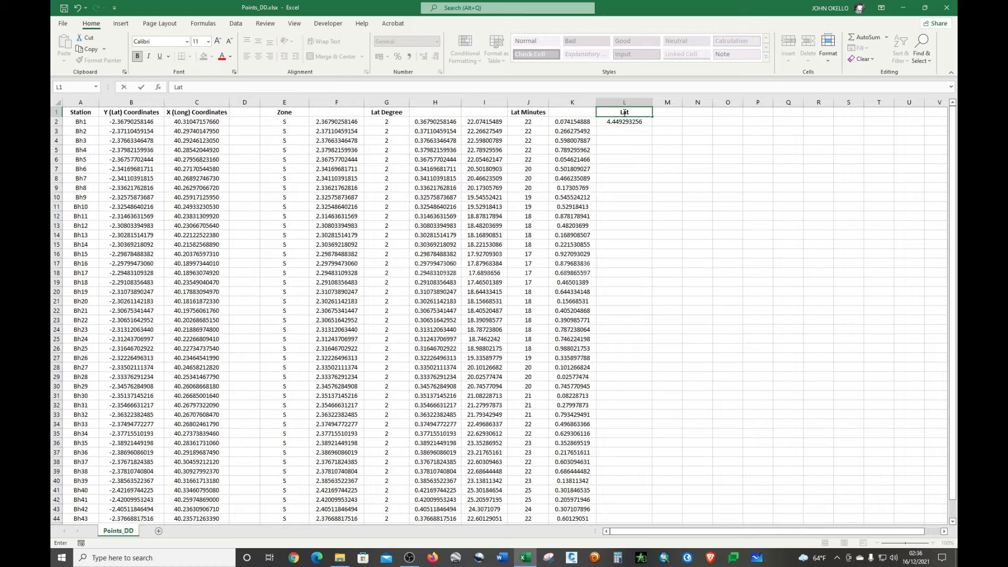
pyautogui.write(' Sec')
pyautogui.press('Return')
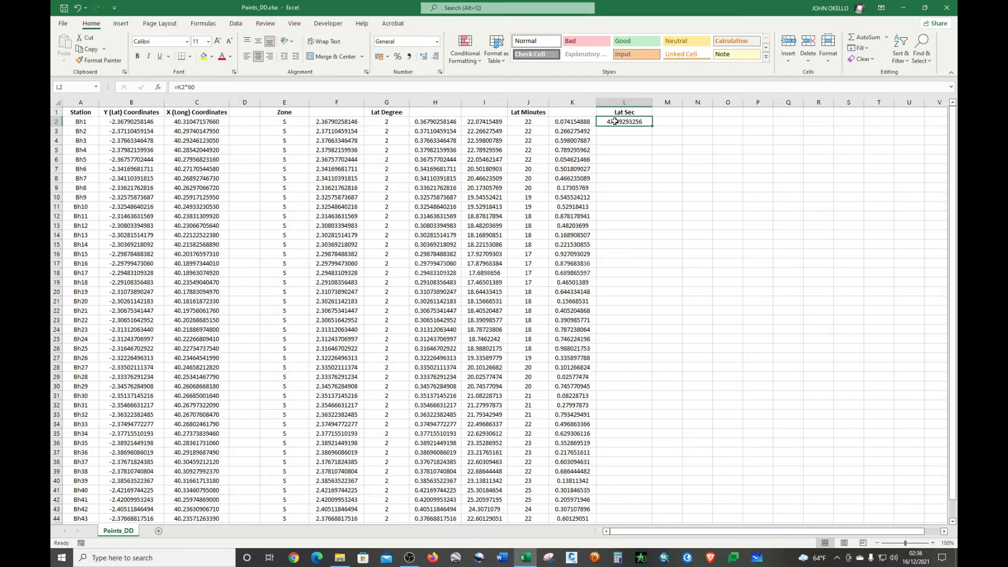
# - Change the formula in L2 to =ROUND((K2*60),0) for whole seconds and fill it down column L for all stations
pyautogui.click(179, 87)
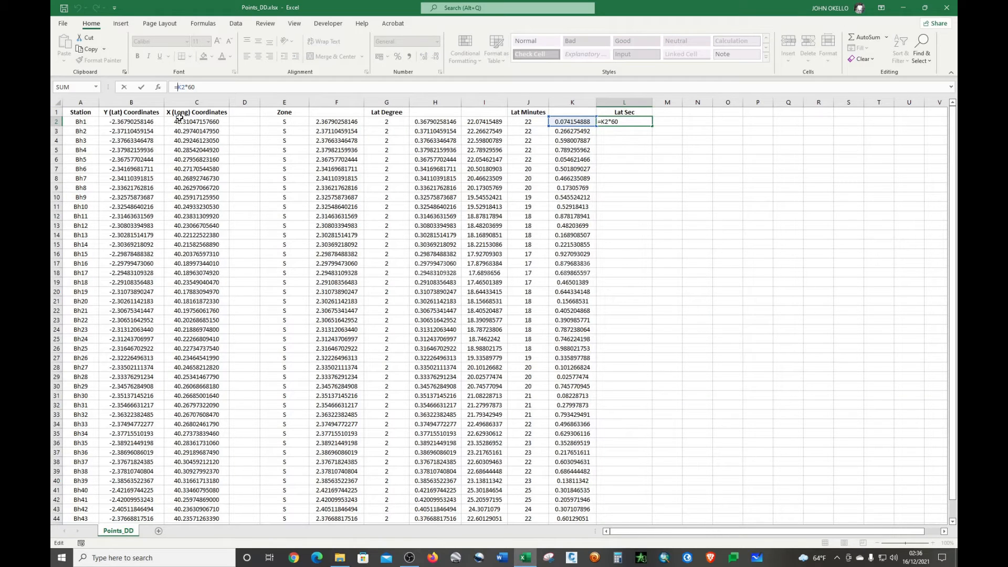
pyautogui.write('rou')
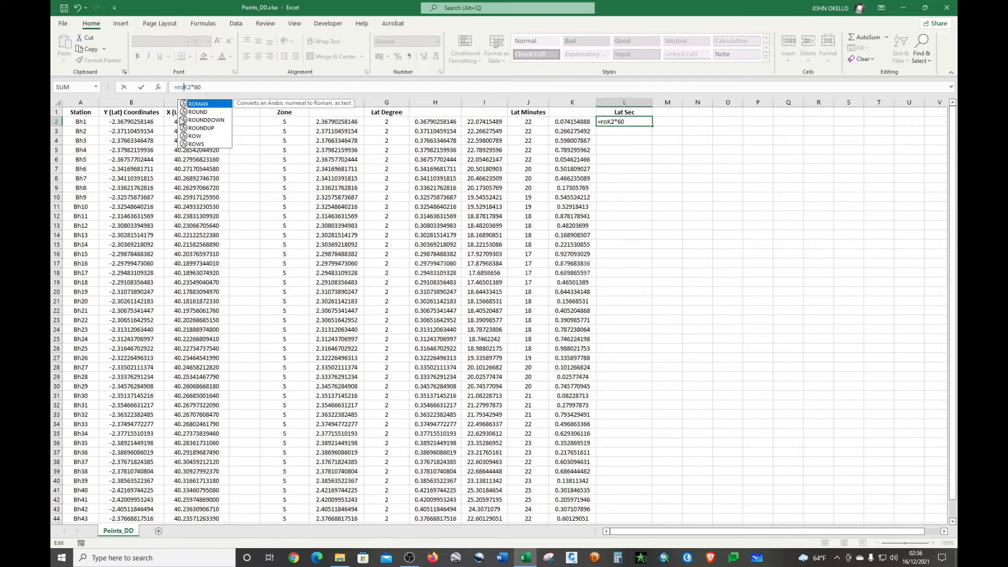
pyautogui.write('nd')
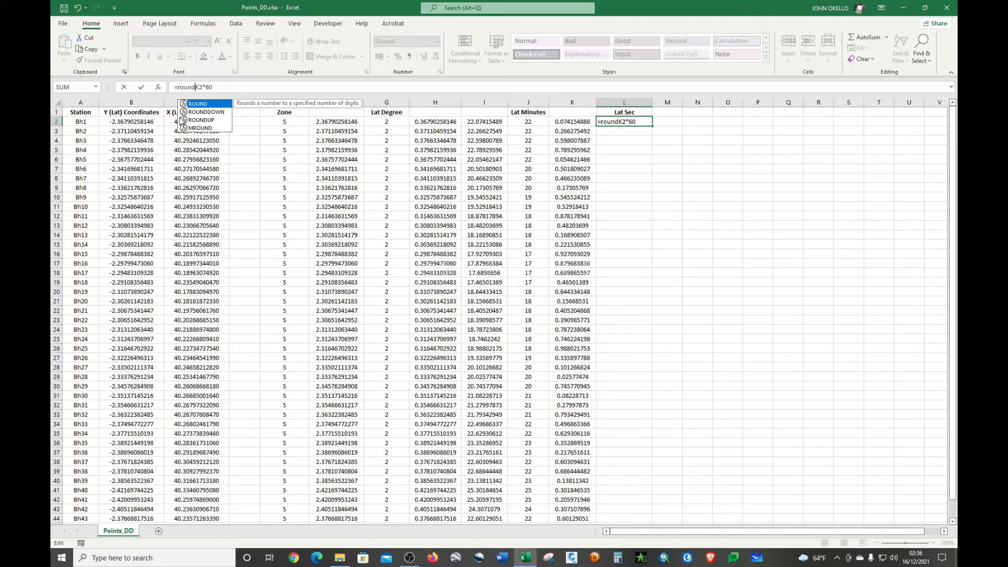
pyautogui.write('(')
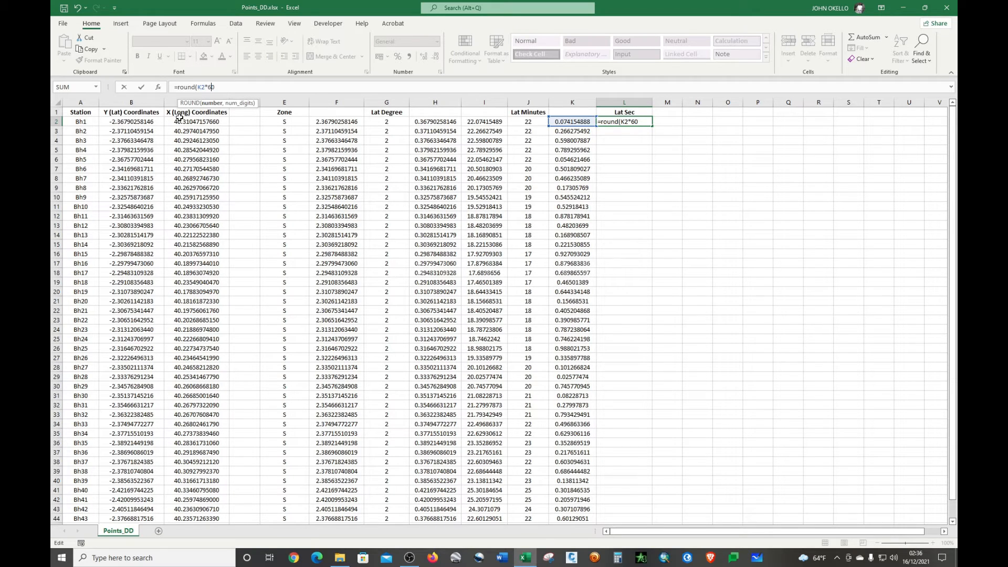
pyautogui.press('Left')
pyautogui.press('Left')
pyautogui.press('Left')
pyautogui.press('Left')
pyautogui.press('Left')
pyautogui.press('Right')
pyautogui.write('(')
pyautogui.write(',')
pyautogui.write('0)')
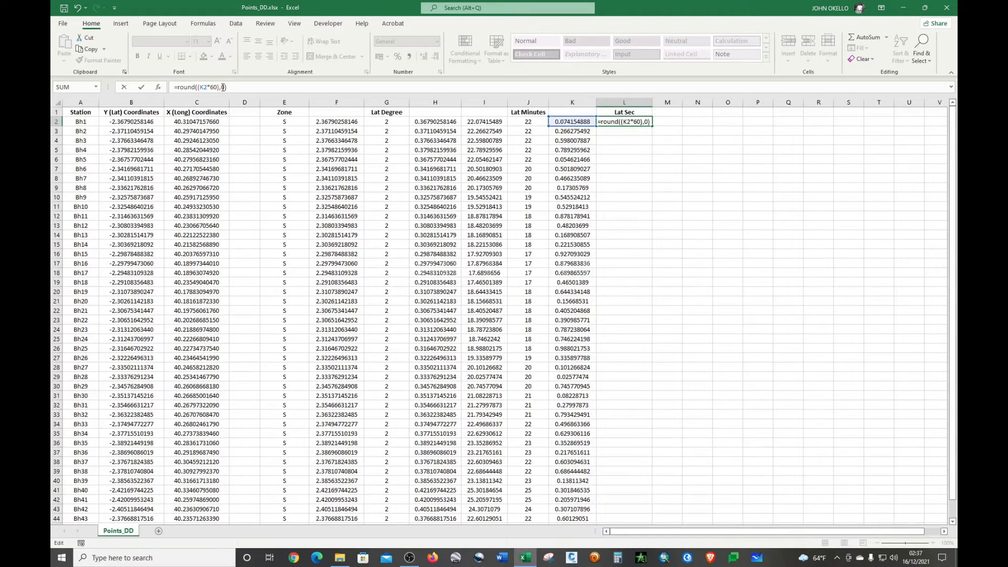
pyautogui.press('Return')
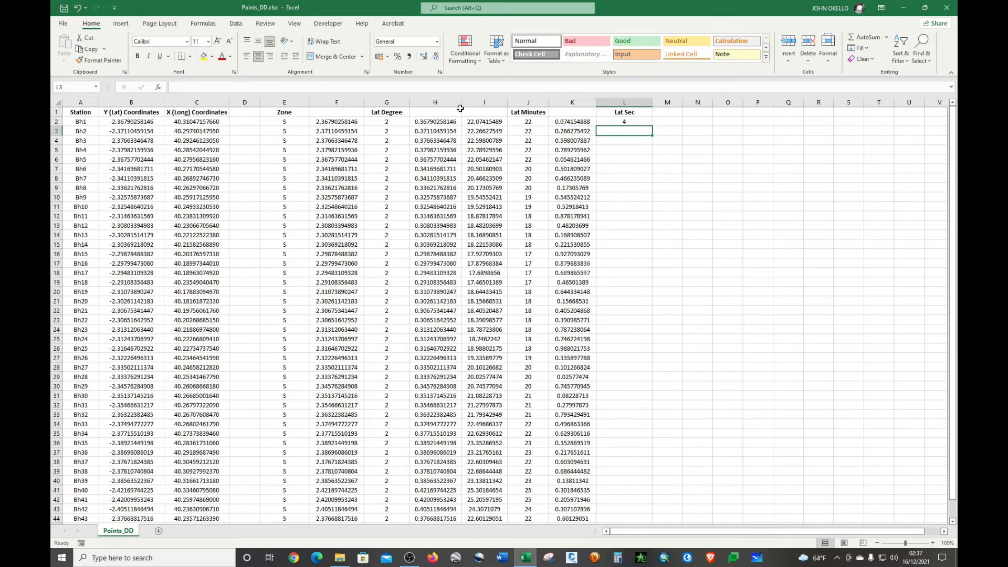
pyautogui.click(627, 122)
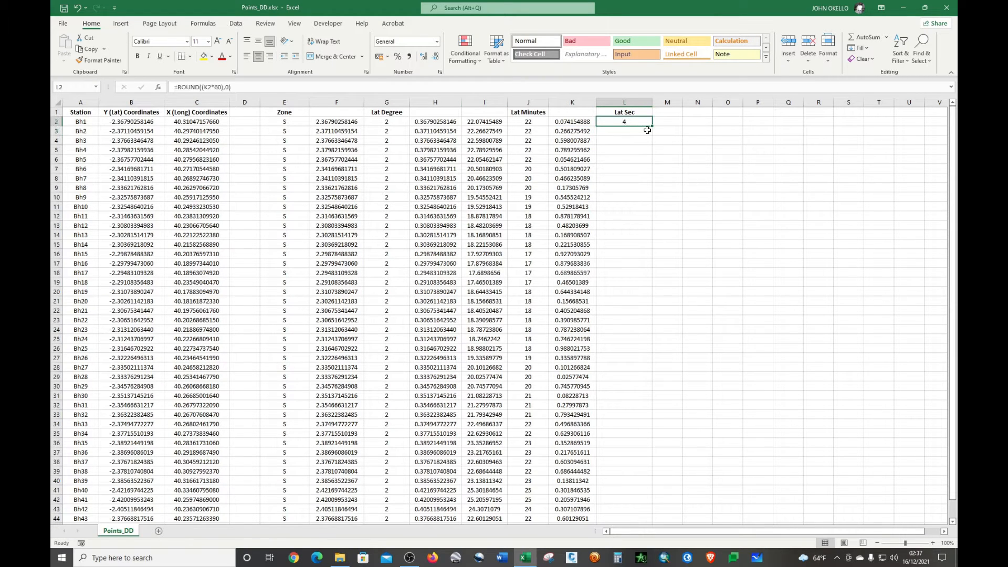
pyautogui.doubleClick(652, 127)
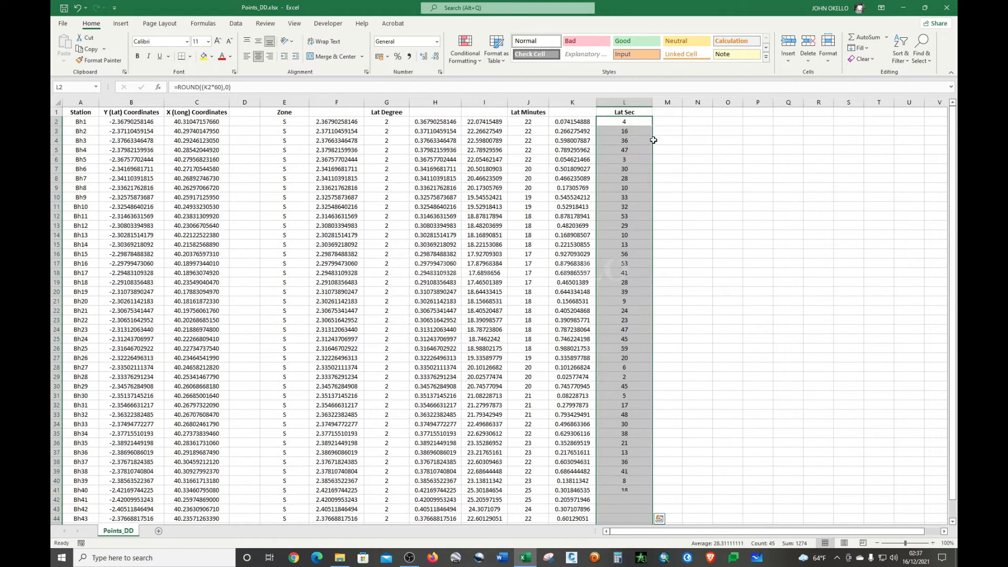
# - Widen column N and enter the header "LAT DMS" in N1
pyautogui.scroll(-4, 639, 185)
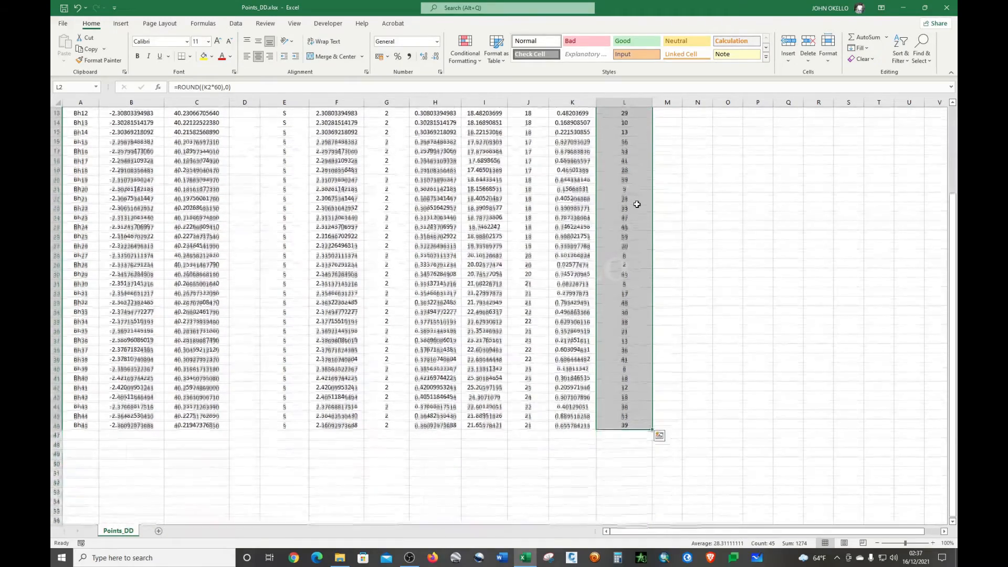
pyautogui.scroll(4, 637, 204)
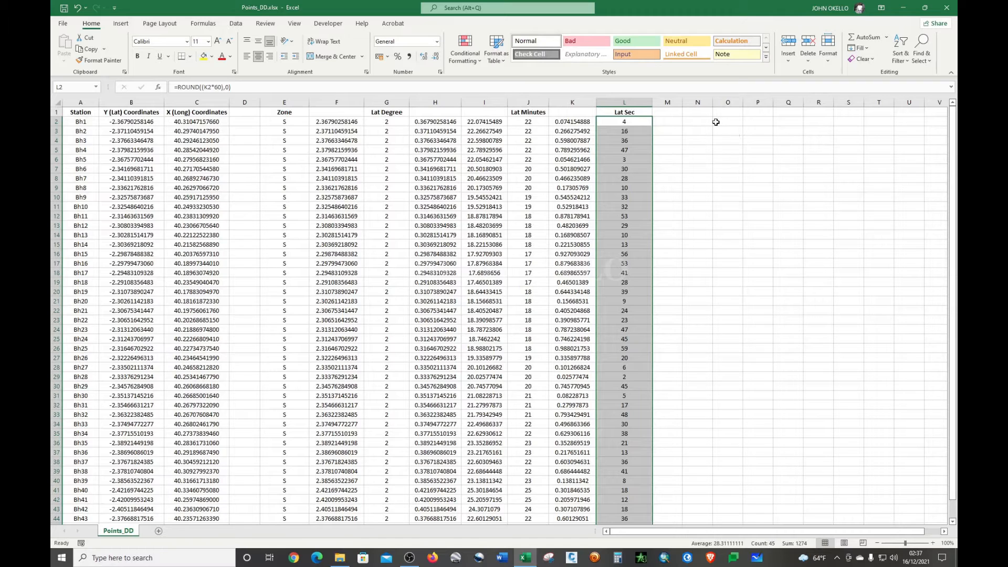
pyautogui.moveTo(712, 102); pyautogui.dragTo(754, 103)
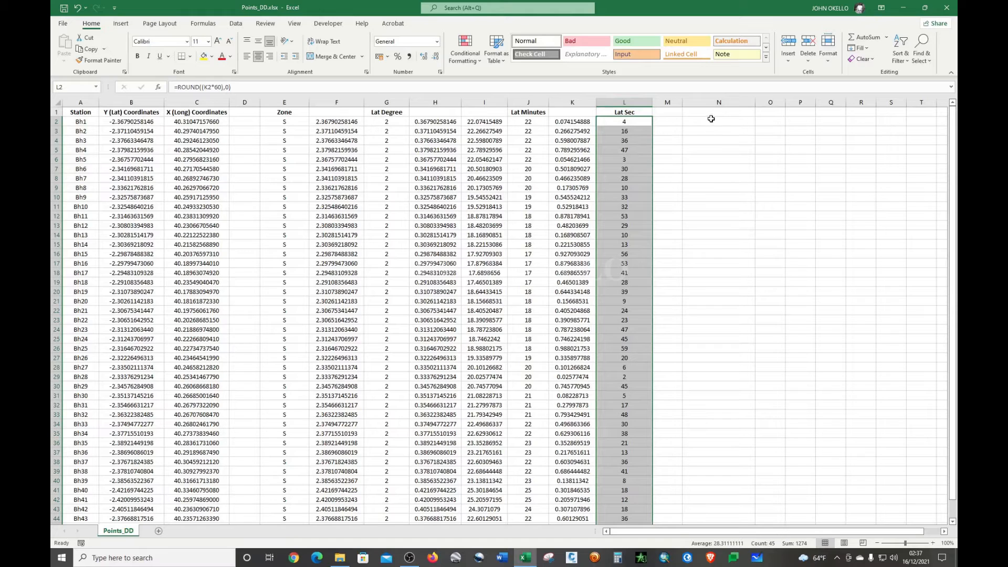
pyautogui.click(708, 122)
pyautogui.click(707, 113)
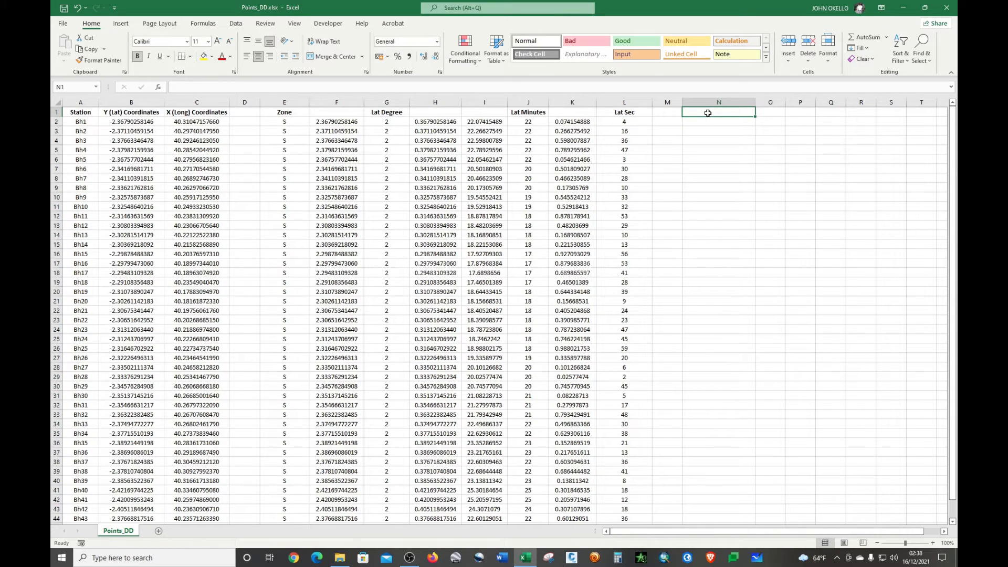
pyautogui.write('Lat')
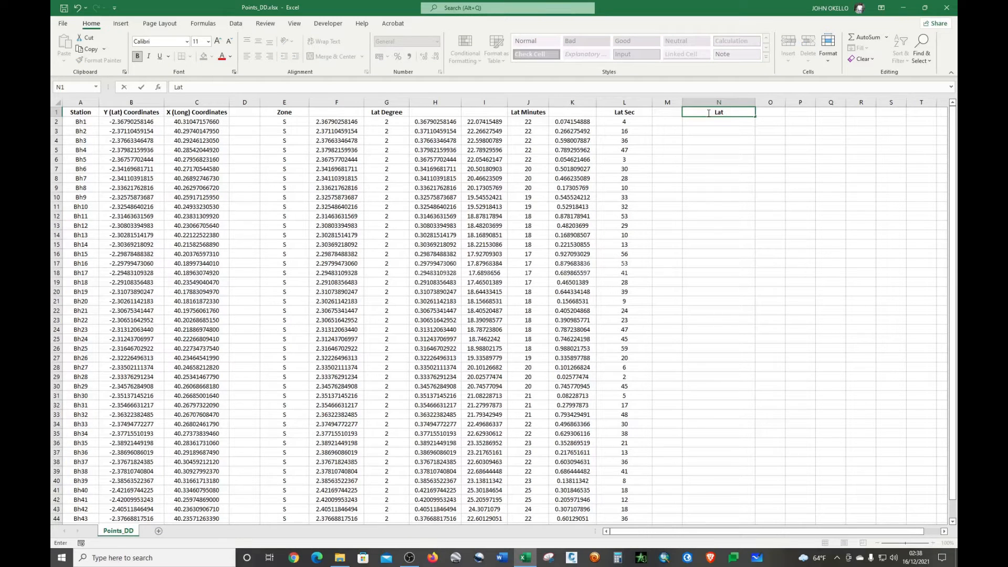
pyautogui.press('BackSpace')
pyautogui.press('BackSpace')
pyautogui.write('AT DMS')
pyautogui.click(704, 119)
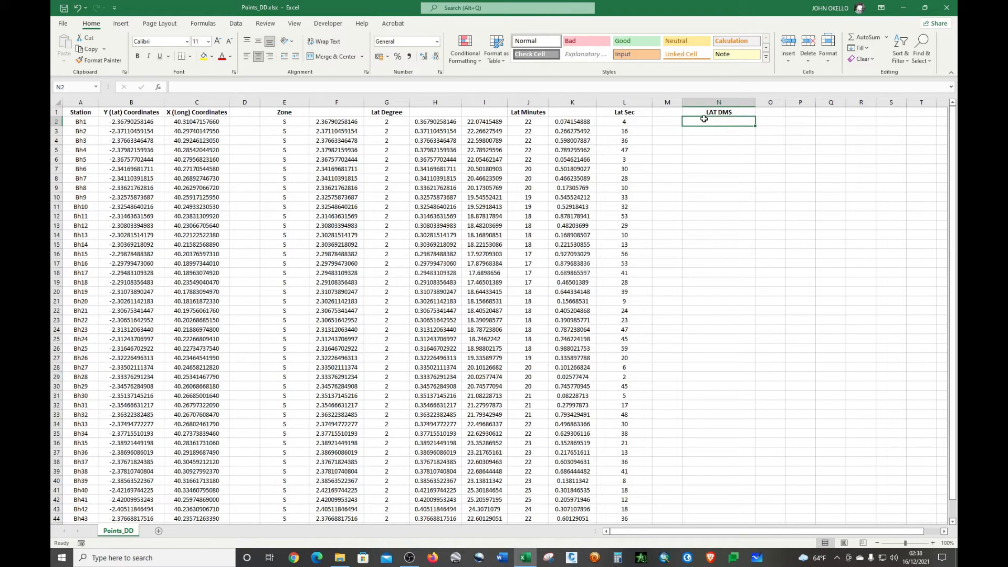
# - Begin a CONCATENATE formula in N2 that joins the zone in E2, a space separator and the latitude degrees in G2
pyautogui.write('=con')
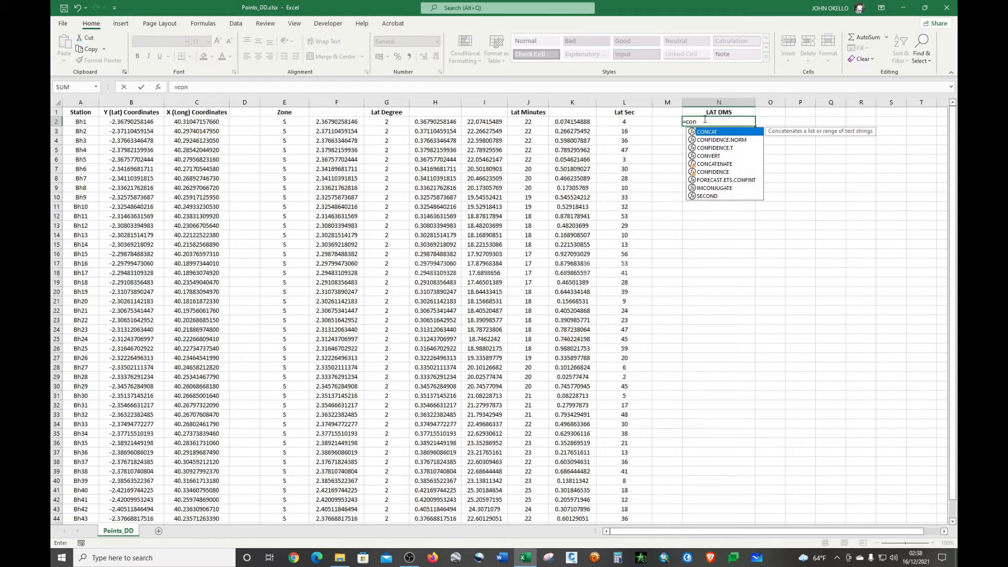
pyautogui.doubleClick(714, 165)
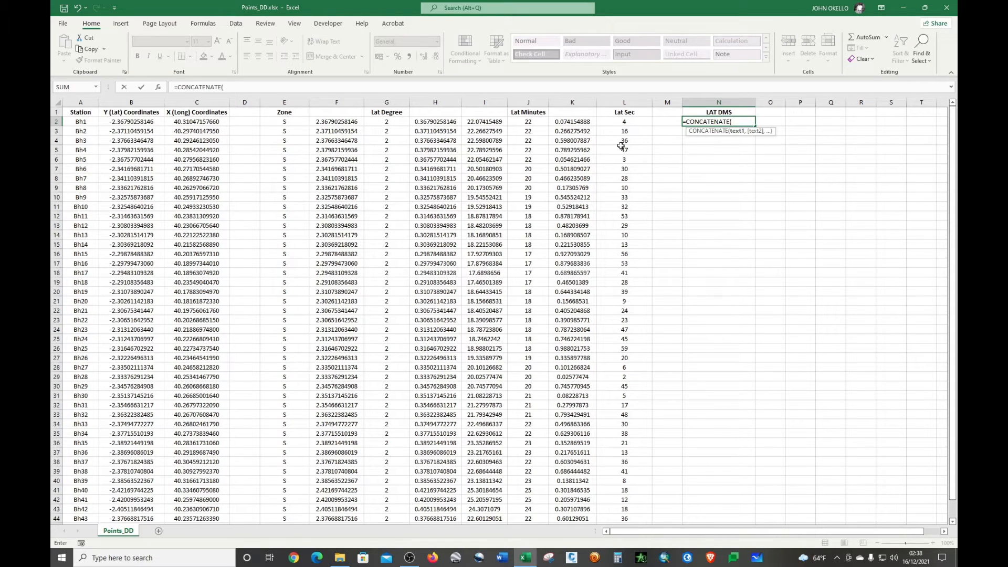
pyautogui.click(287, 122)
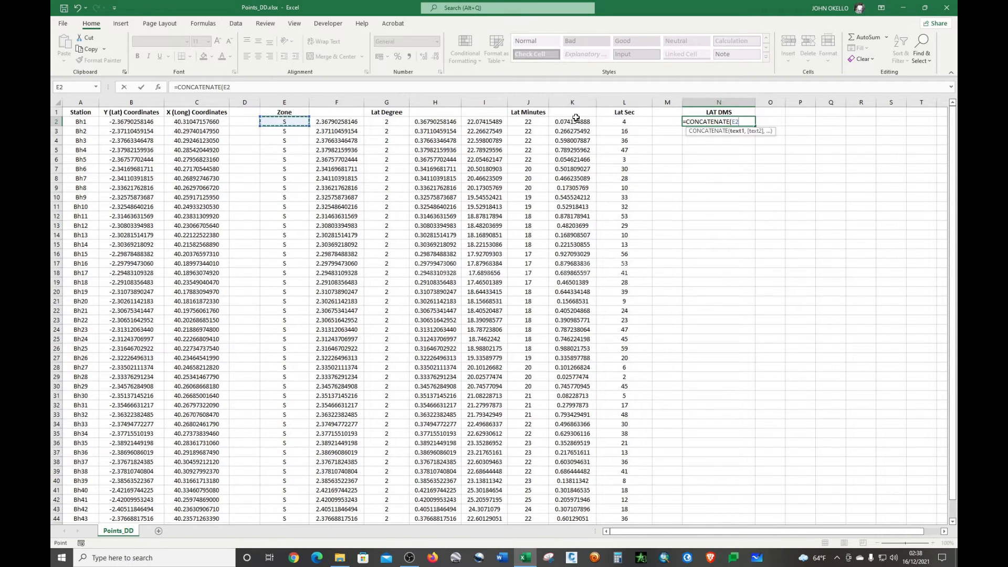
pyautogui.write(',')
pyautogui.hotkey('shift', 'space')
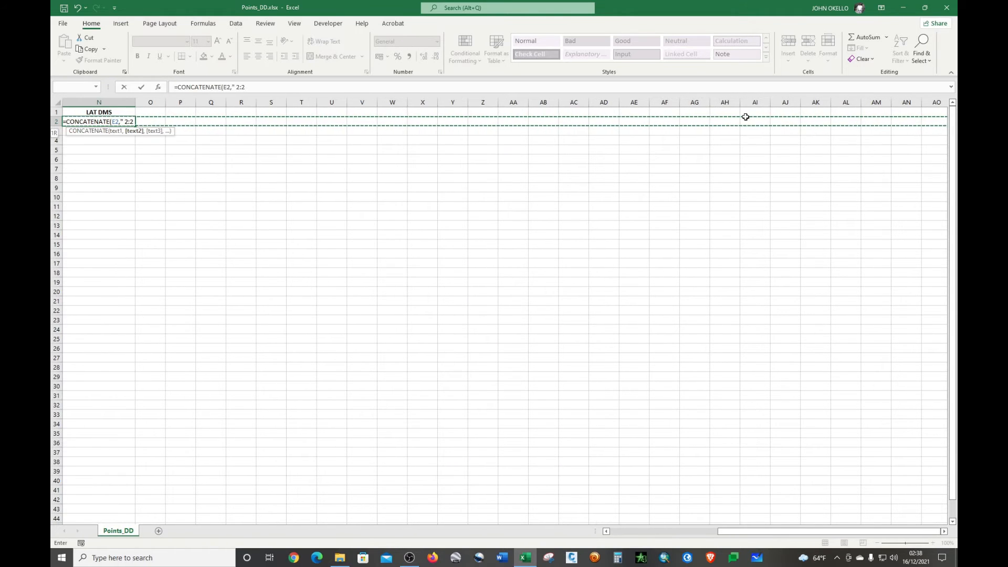
pyautogui.write("'")
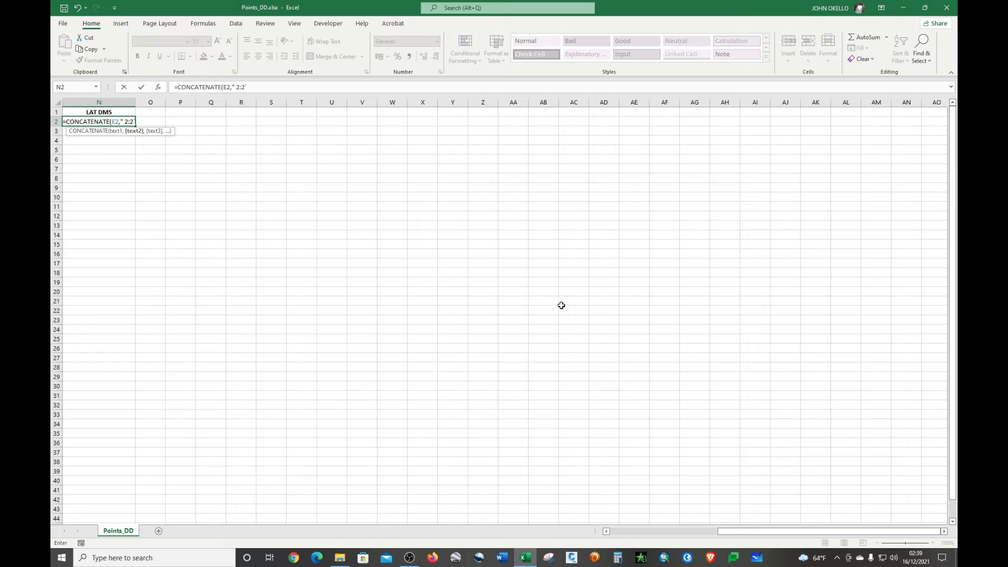
pyautogui.moveTo(733, 532); pyautogui.dragTo(656, 533)
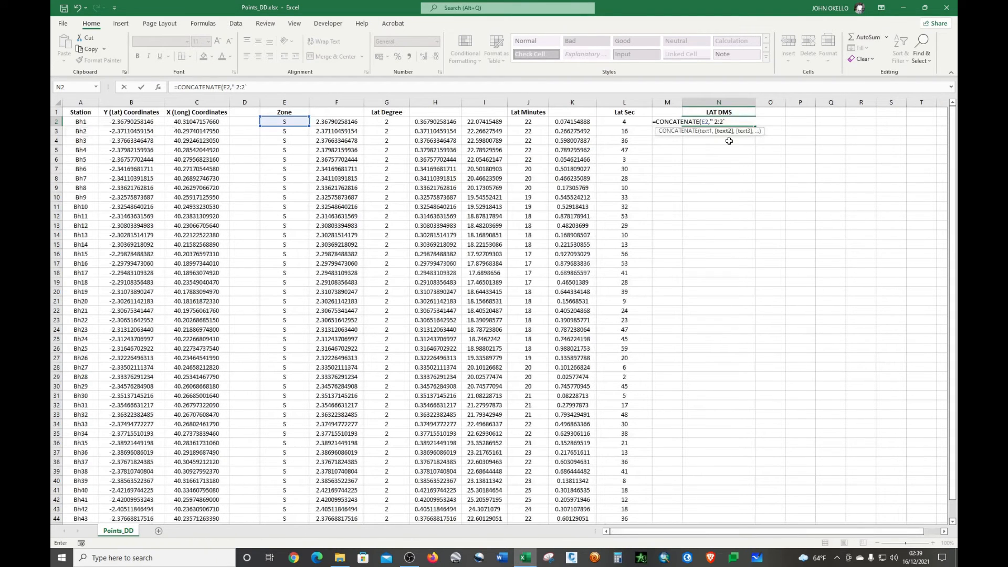
pyautogui.press('BackSpace')
pyautogui.write(',')
pyautogui.click(390, 120)
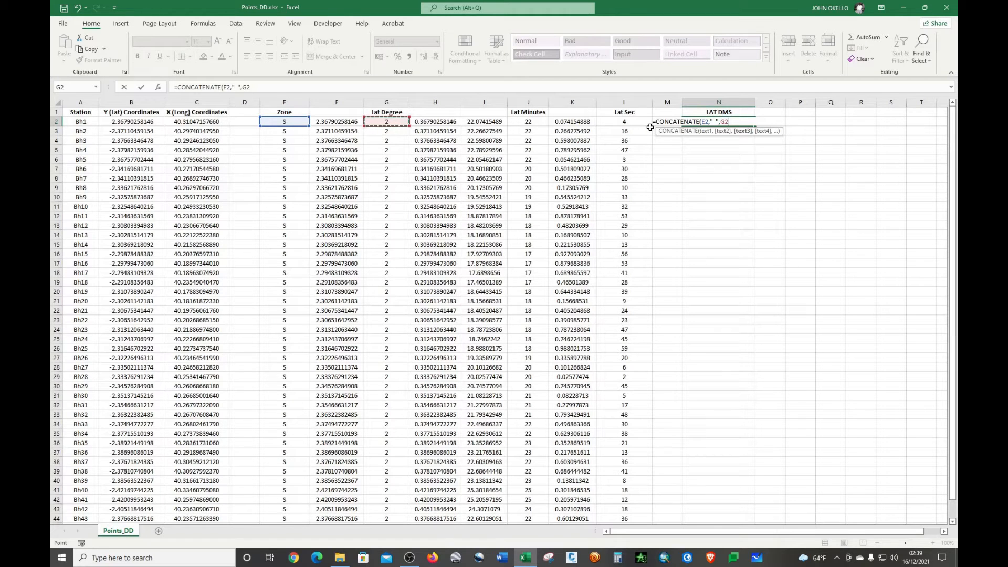
# - Extend the CONCATENATE formula in N2 with a quoted degree symbol and a quoted space after G2
pyautogui.write(',')
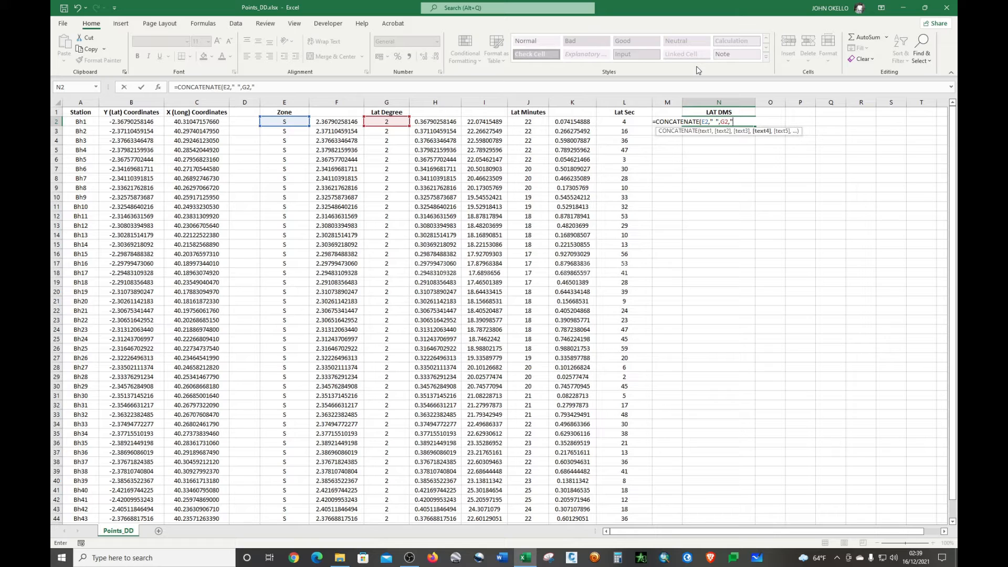
pyautogui.press('alt')
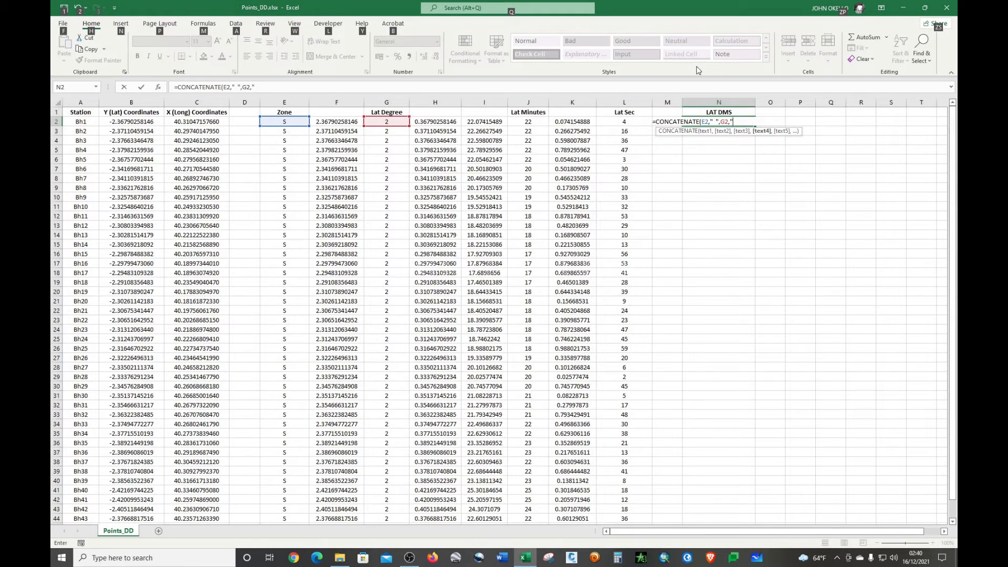
pyautogui.press('alt')
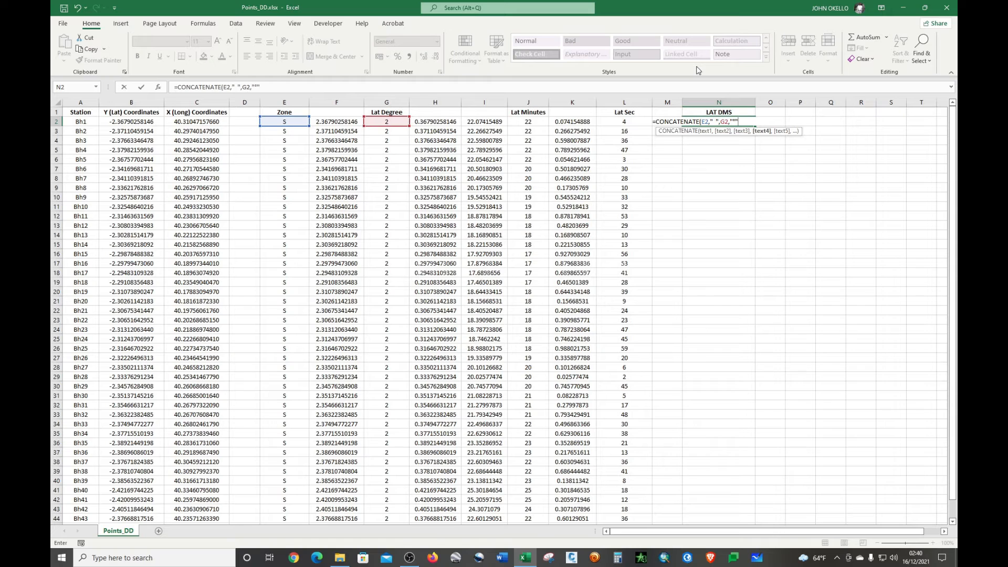
pyautogui.write(',')
pyautogui.write('," ",')
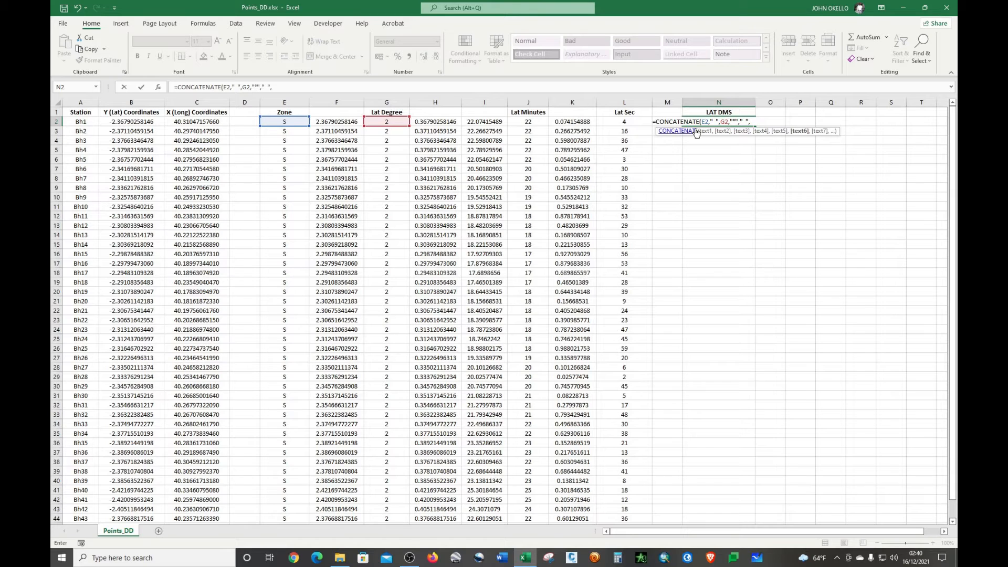
# - Complete the N2 formula with the minutes in J2, a space separator and the seconds in L2
pyautogui.click(525, 121)
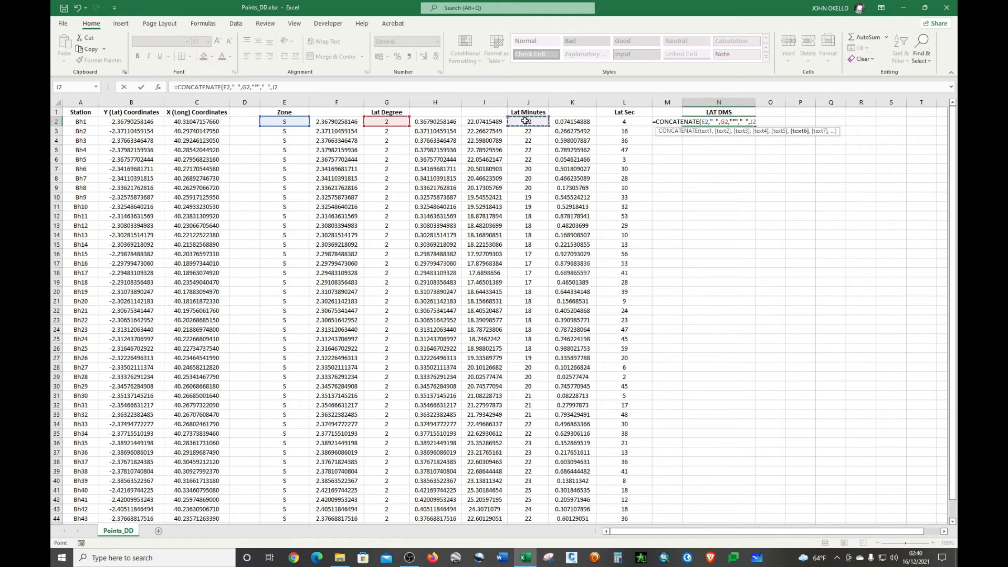
pyautogui.write(',')
pyautogui.write('" ",')
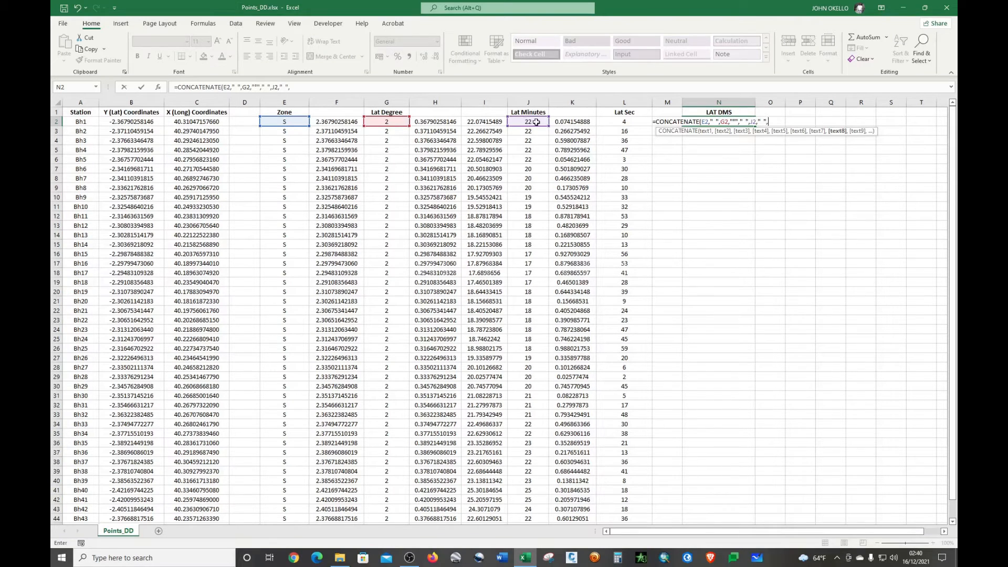
pyautogui.click(632, 123)
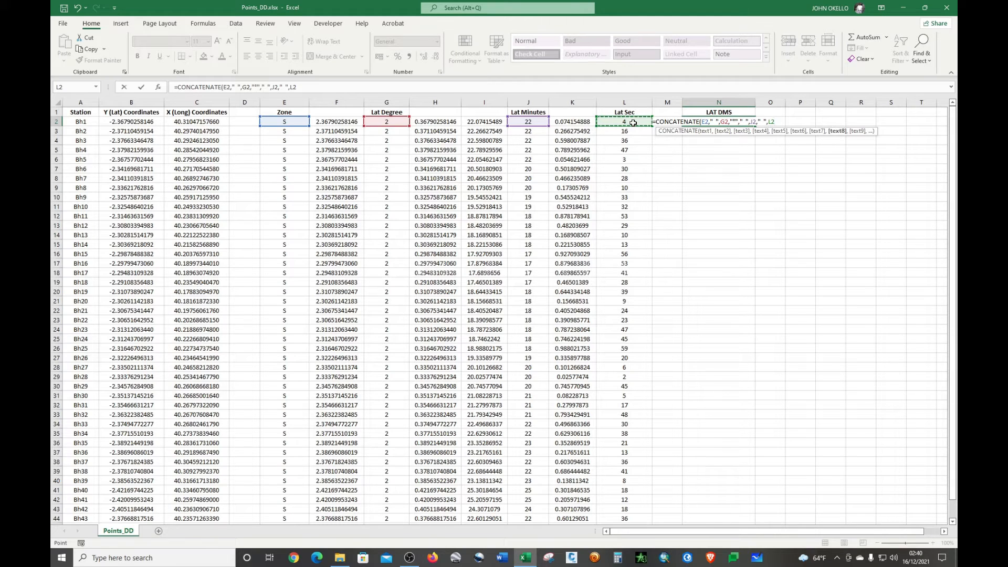
pyautogui.write(')')
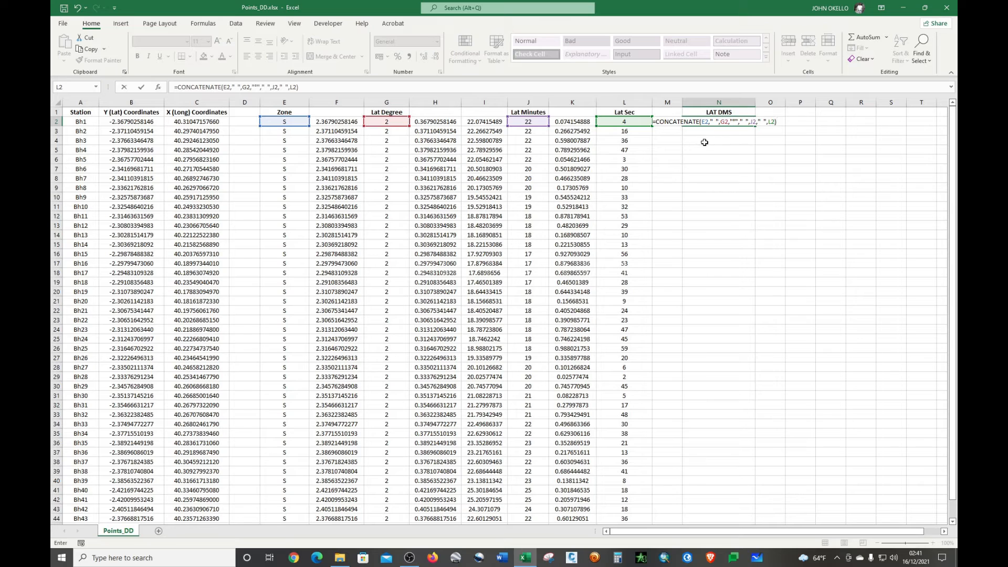
pyautogui.press('Return')
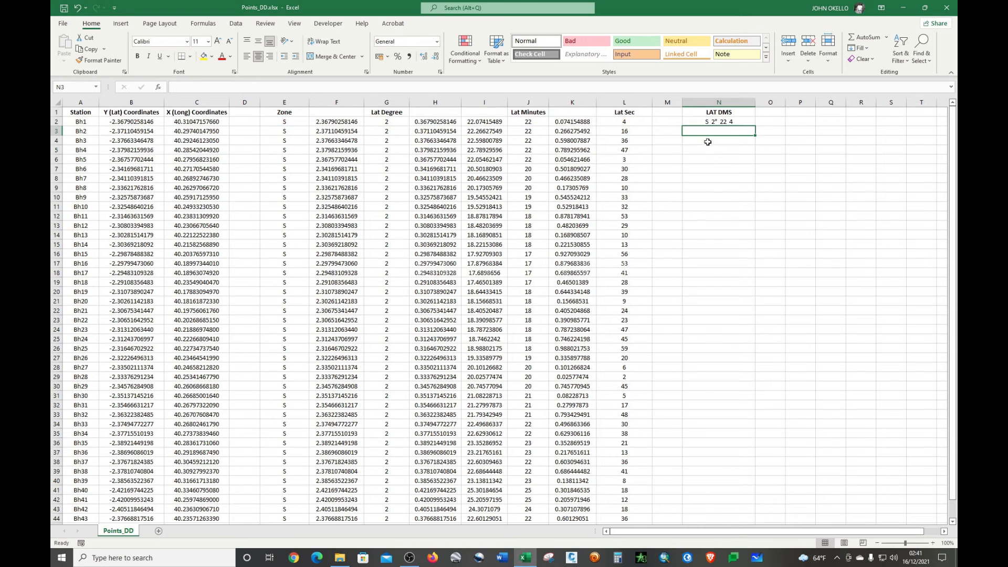
# - Fill the CONCATENATE formula from N2 down column N to row 46 for all stations
pyautogui.click(728, 122)
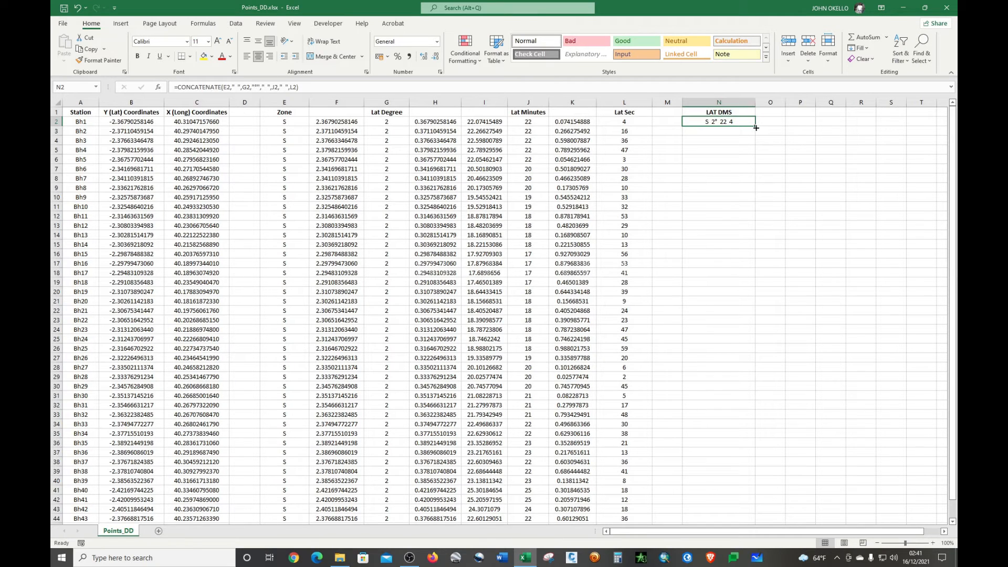
pyautogui.moveTo(754, 126); pyautogui.dragTo(748, 511)
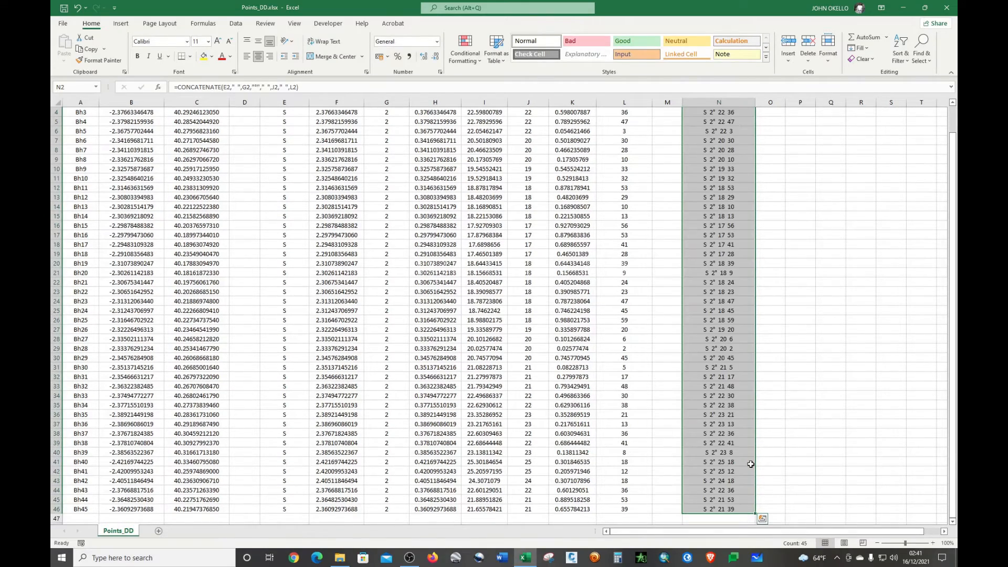
pyautogui.scroll(1, 750, 464)
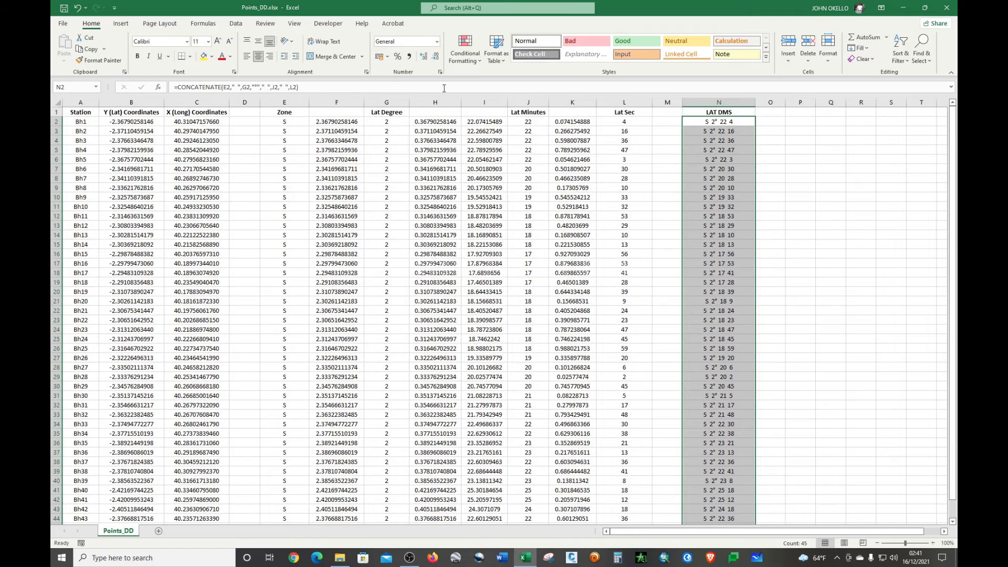
# - Left-align the LAT DMS values and their header in column N, and narrow the column to fit
pyautogui.click(246, 56)
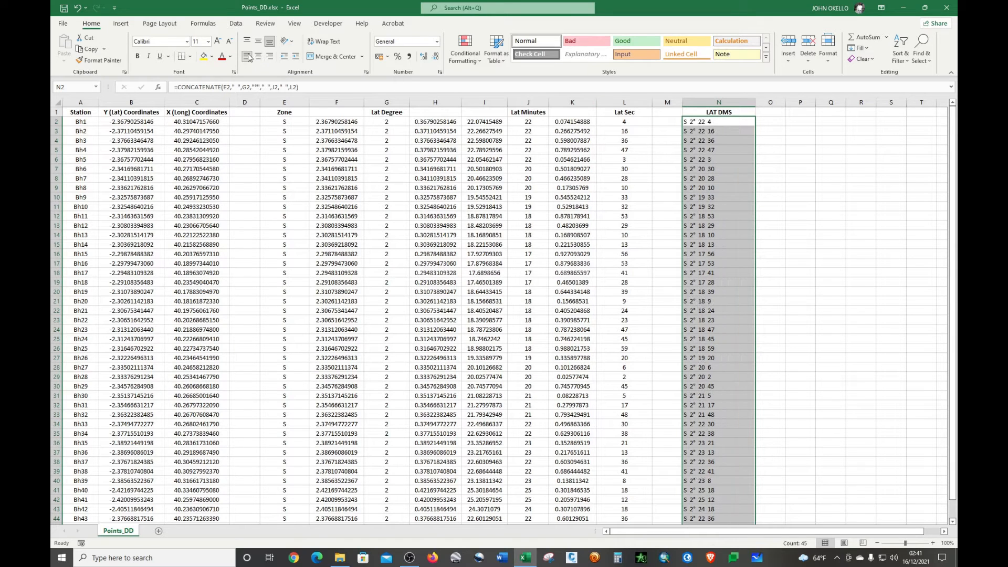
pyautogui.keyDown('ctrl'); pyautogui.click(706, 111); pyautogui.keyUp('ctrl')
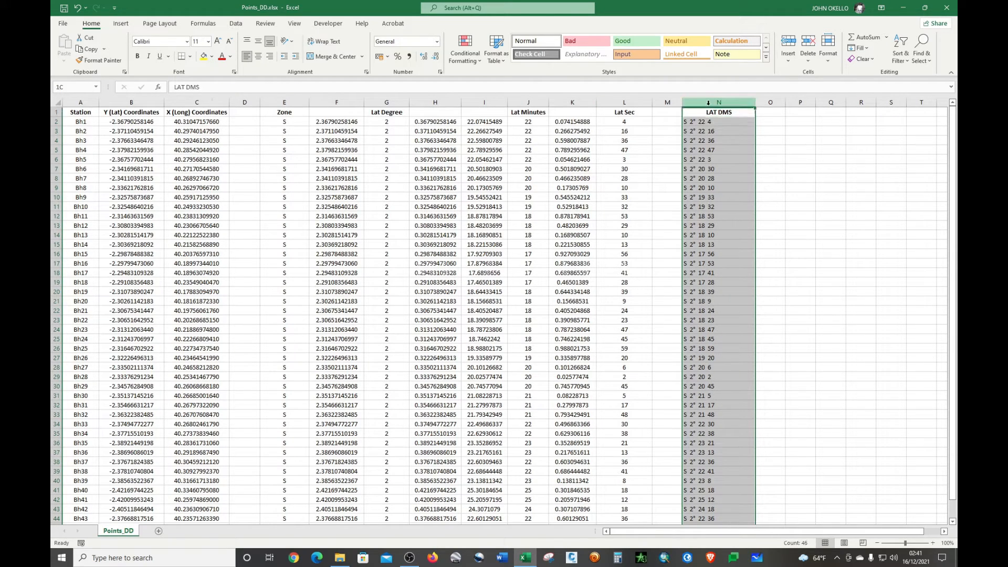
pyautogui.click(246, 57)
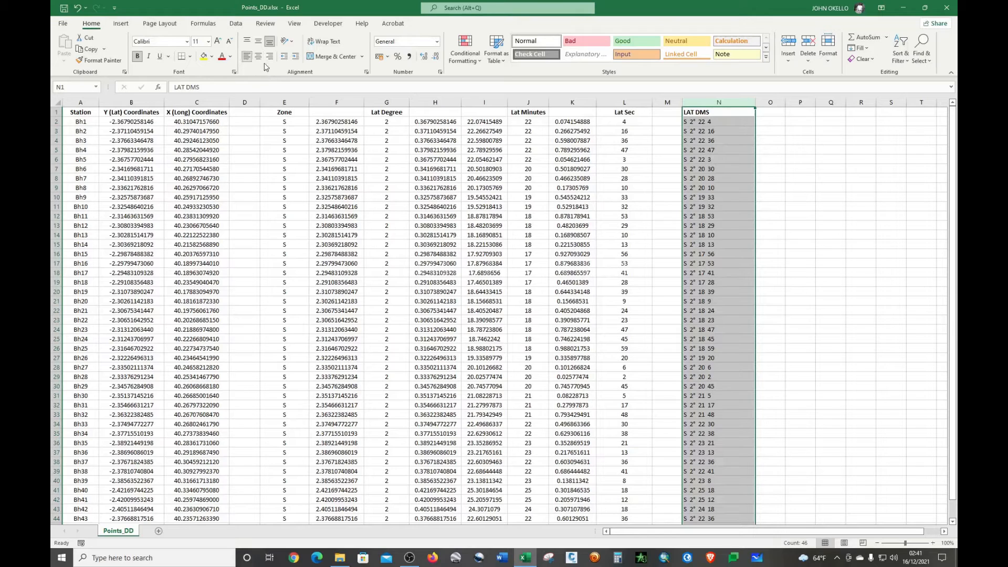
pyautogui.moveTo(754, 100); pyautogui.dragTo(730, 103)
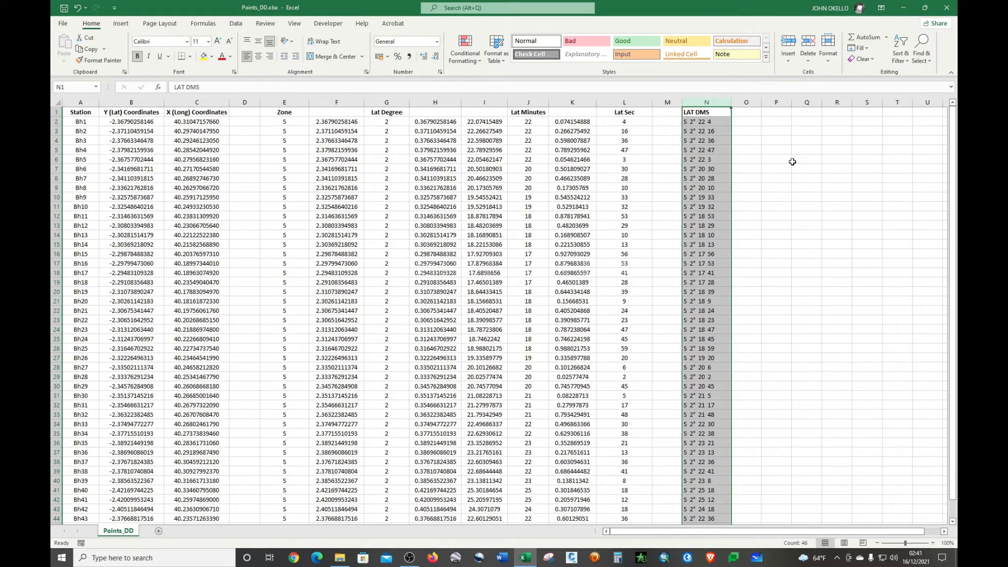
pyautogui.click(806, 160)
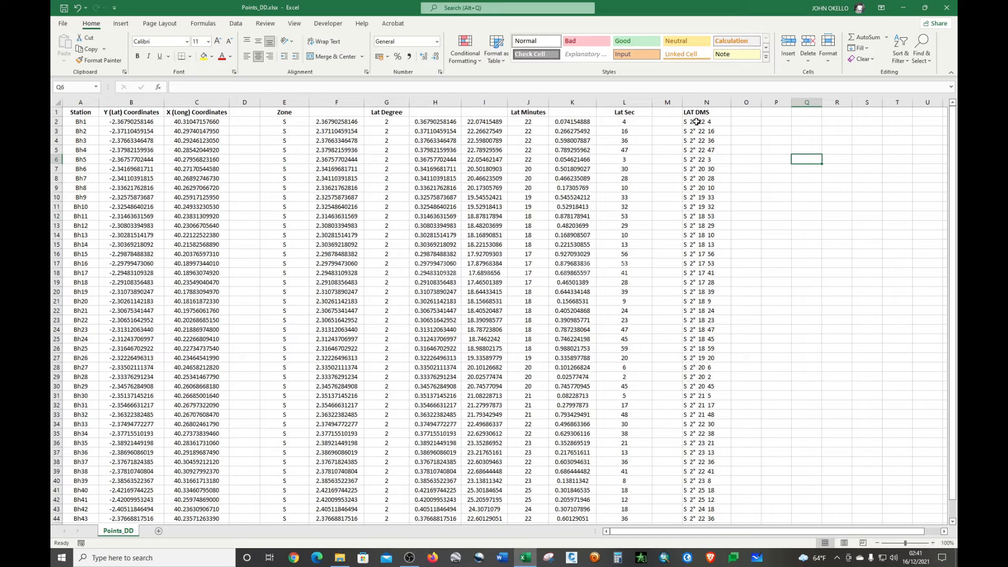
# - Copy the LAT DMS header and all station values in N1:N46
pyautogui.click(696, 122)
pyautogui.click(699, 134)
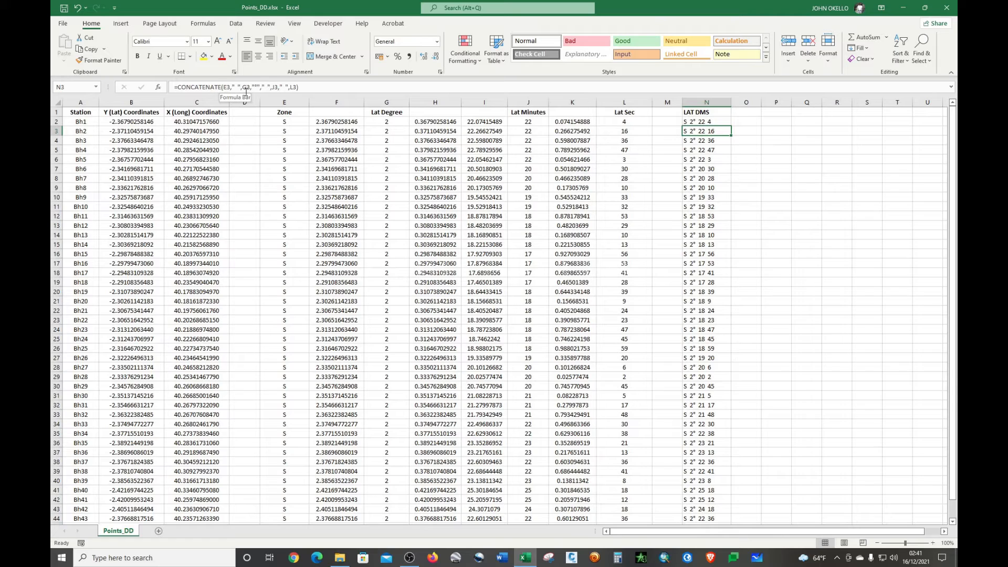
pyautogui.click(696, 115)
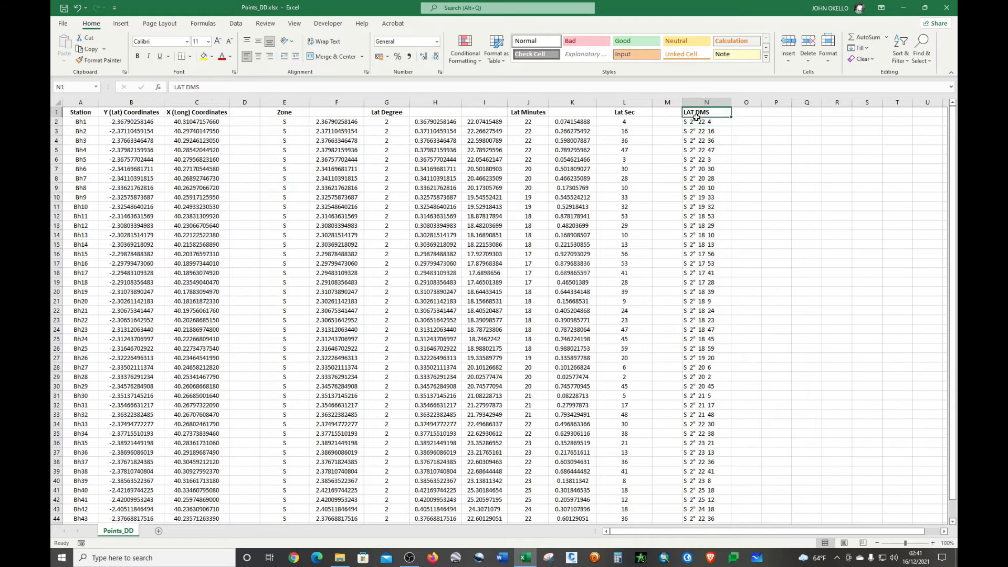
pyautogui.moveTo(696, 117); pyautogui.dragTo(700, 505)
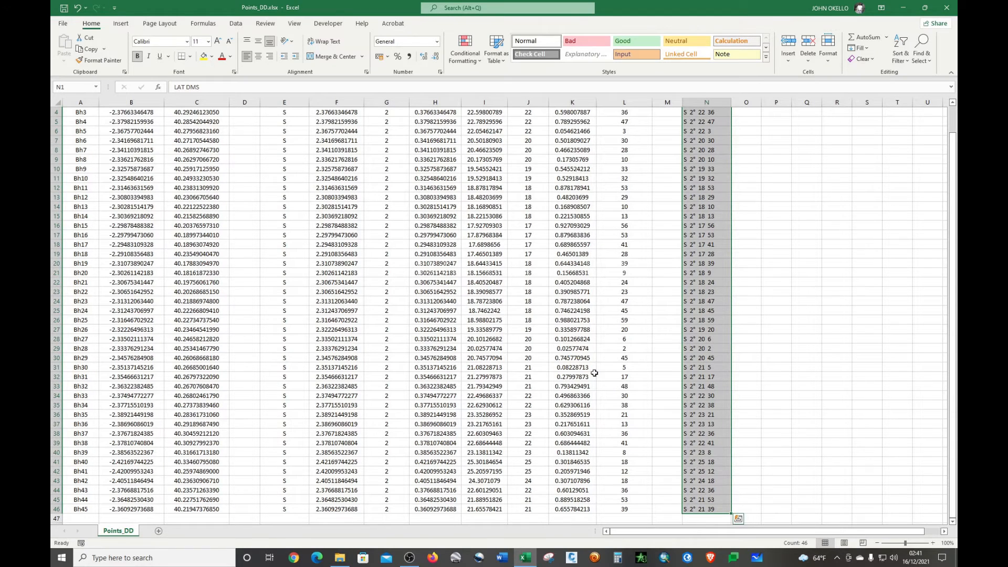
pyautogui.hotkey('ctrl', 'q')
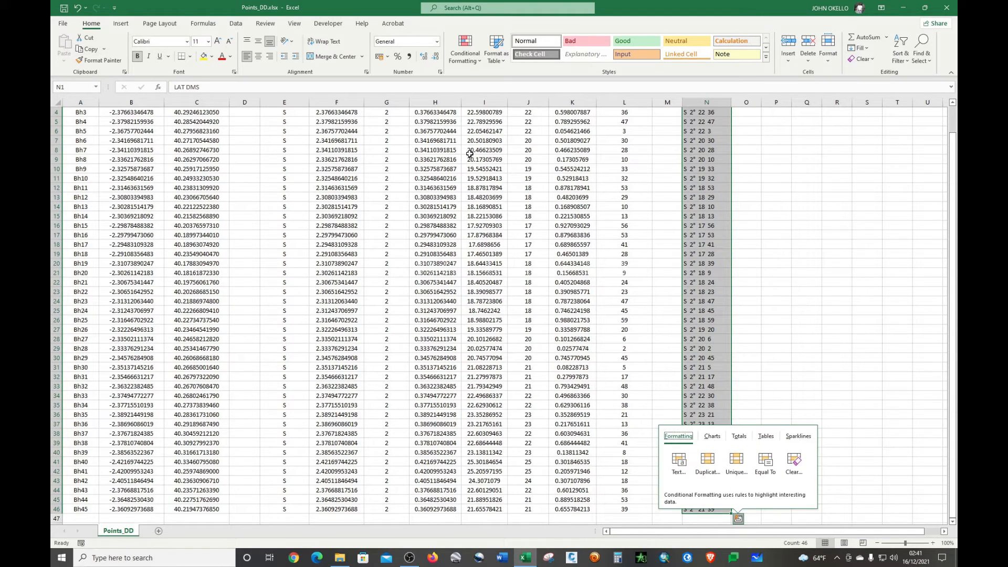
pyautogui.scroll(1, 732, 233)
pyautogui.rightClick(701, 201)
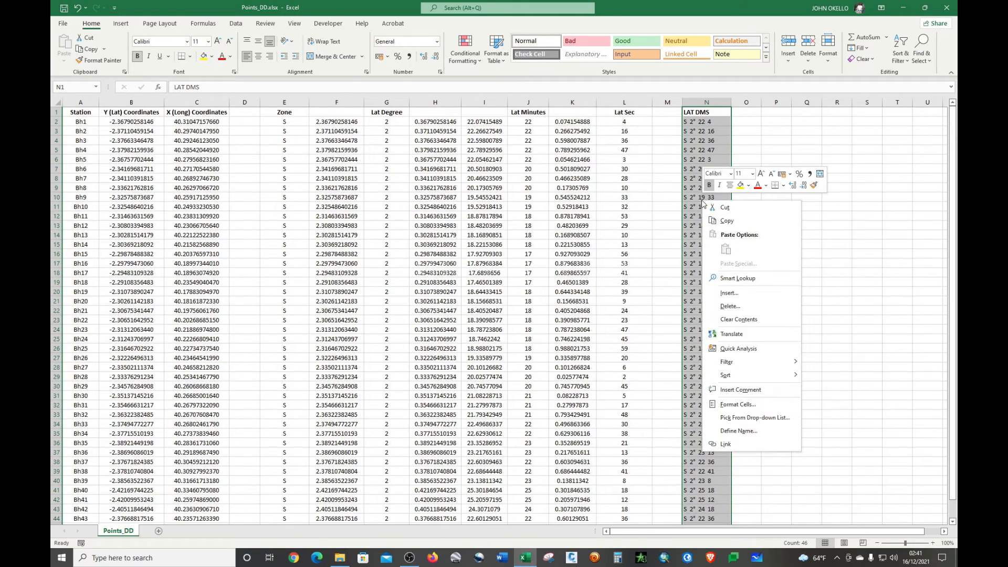
pyautogui.click(727, 221)
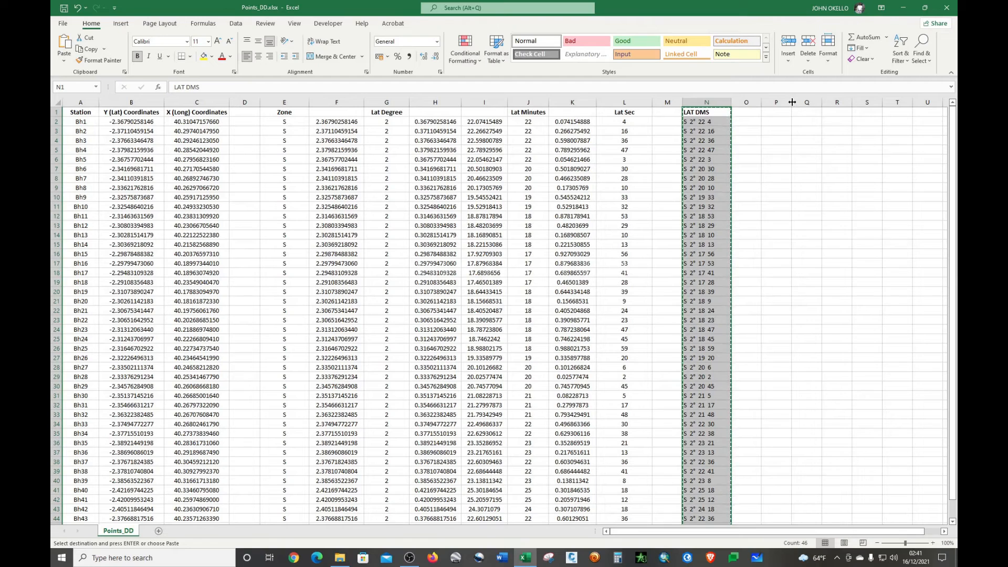
# - Widen column P and paste the copied LAT DMS column into it from P1 as values only
pyautogui.moveTo(791, 103); pyautogui.dragTo(820, 106)
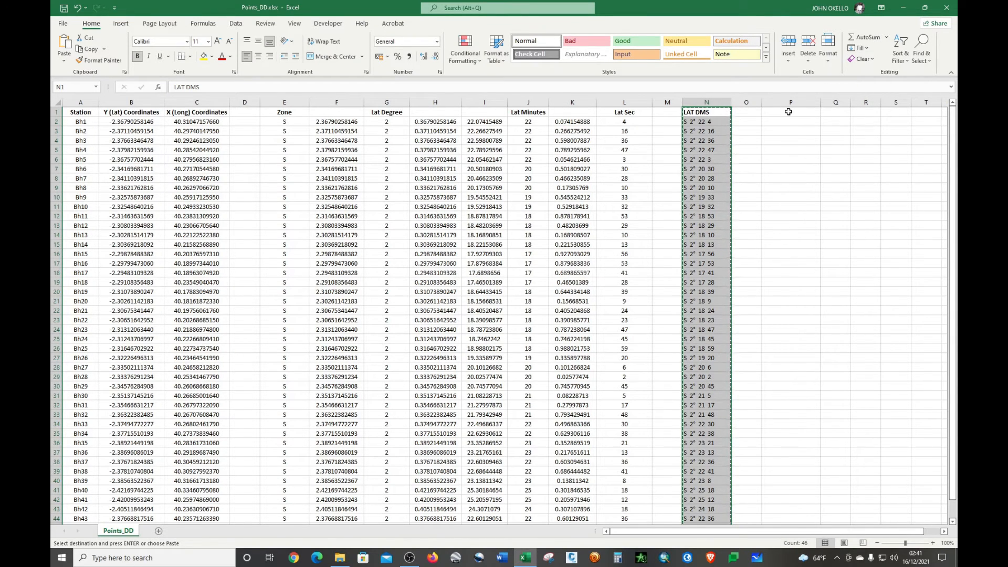
pyautogui.rightClick(789, 114)
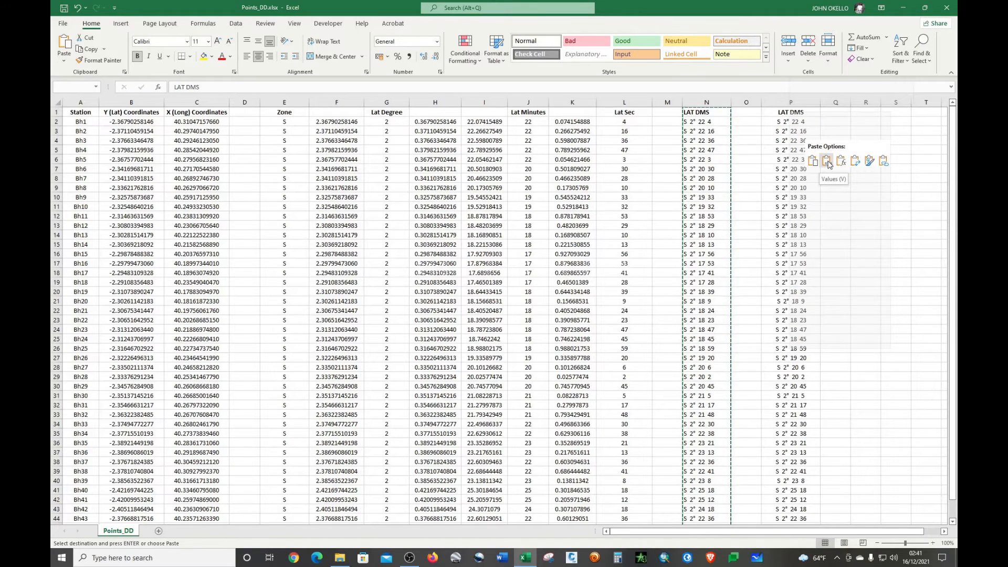
pyautogui.click(64, 64)
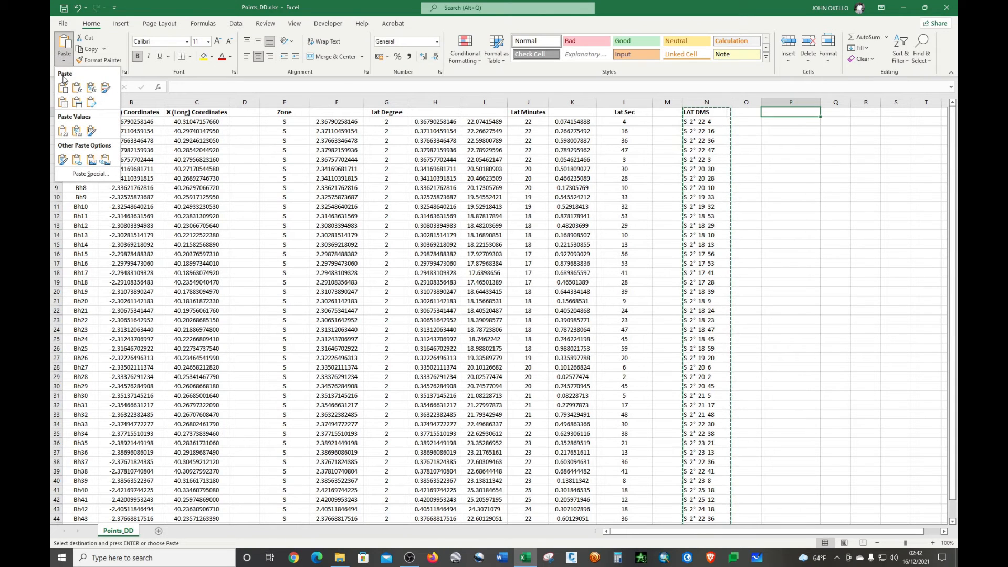
pyautogui.click(63, 132)
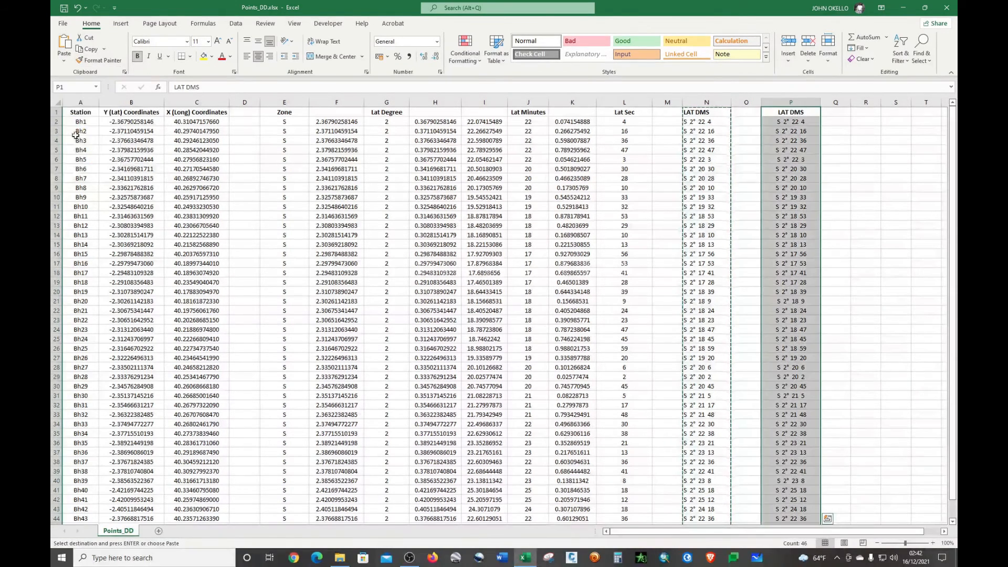
pyautogui.click(835, 220)
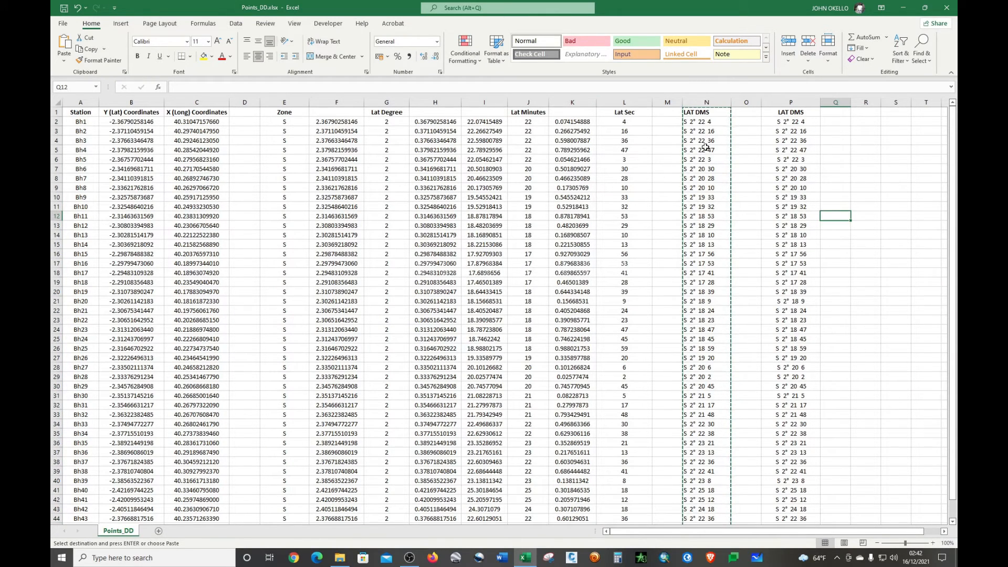
pyautogui.click(889, 160)
pyautogui.press('Escape')
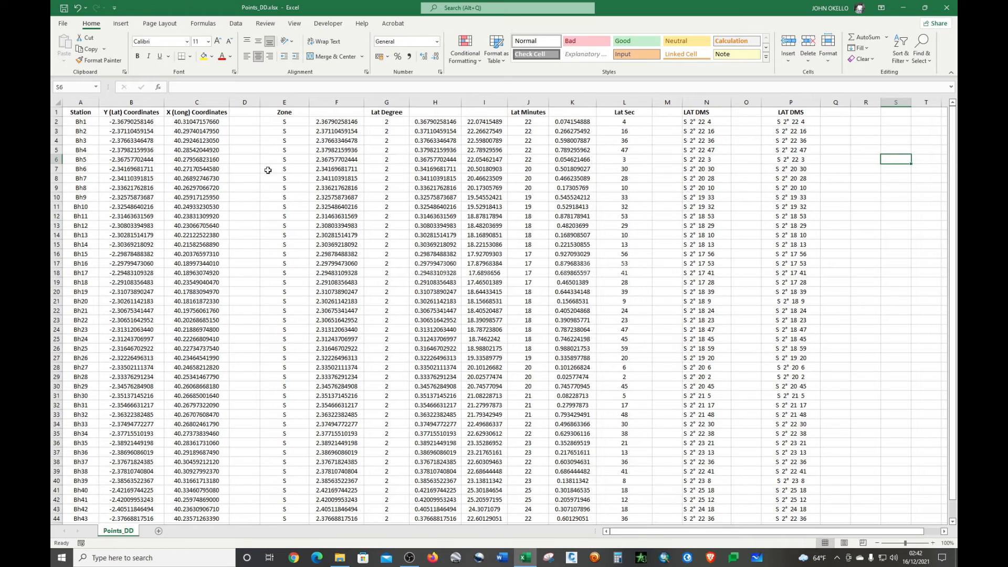
# - Clear the contents of the latitude working columns E through N
pyautogui.click(284, 102)
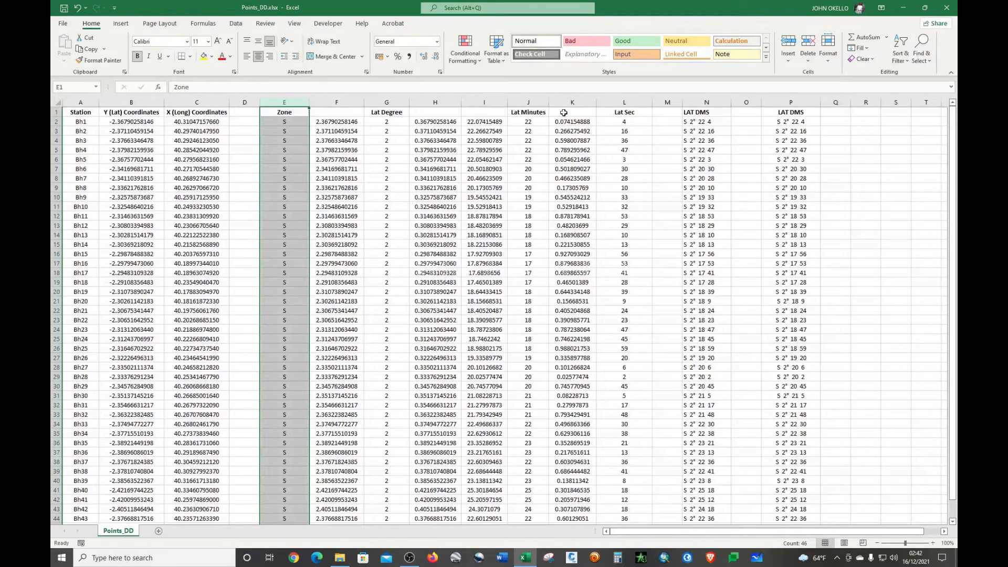
pyautogui.press('Return')
pyautogui.press('Return')
pyautogui.press('Return')
pyautogui.press('Return')
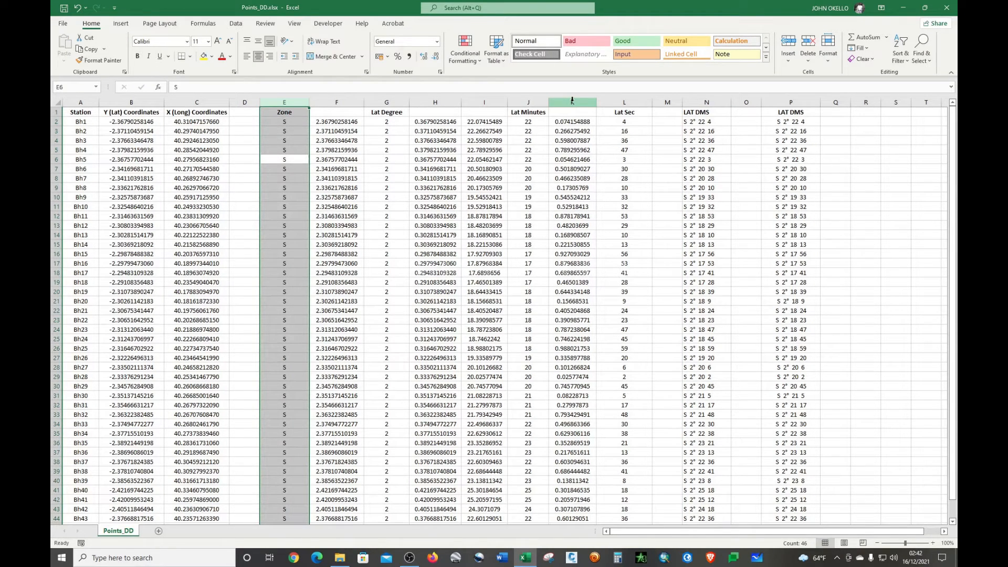
pyautogui.keyDown('shift'); pyautogui.click(572, 102); pyautogui.keyUp('shift')
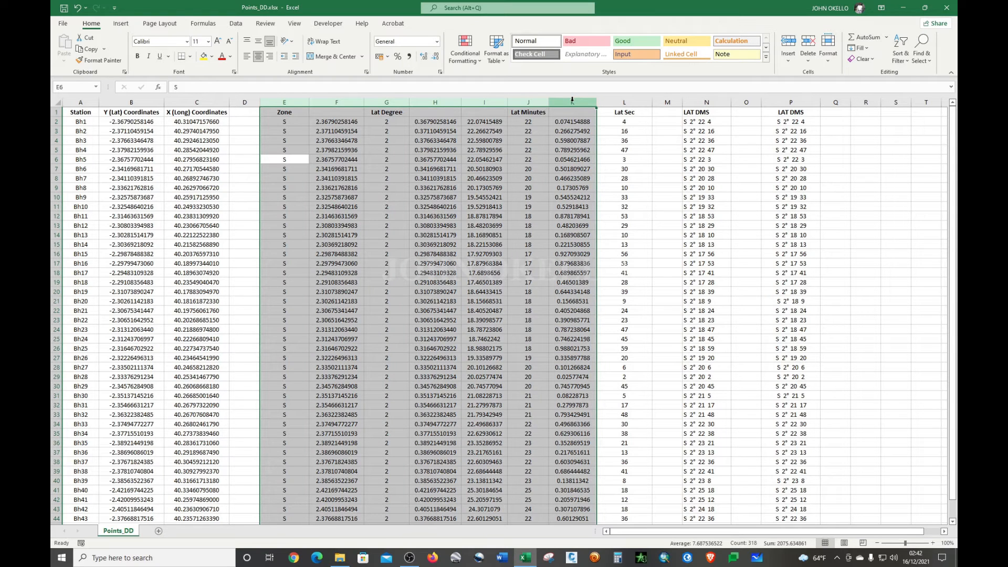
pyautogui.press('Delete')
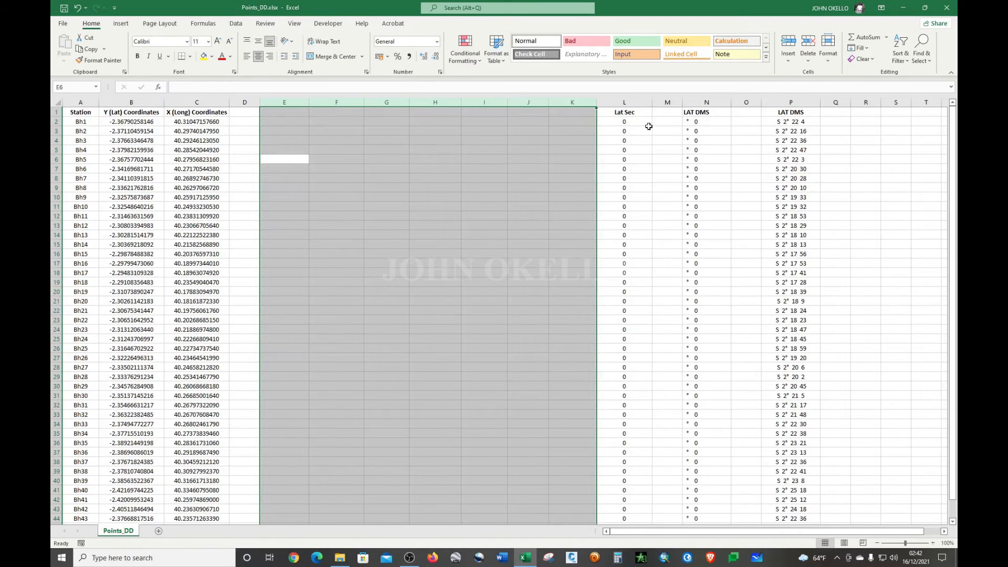
pyautogui.moveTo(636, 100); pyautogui.dragTo(704, 101)
pyautogui.press('Delete')
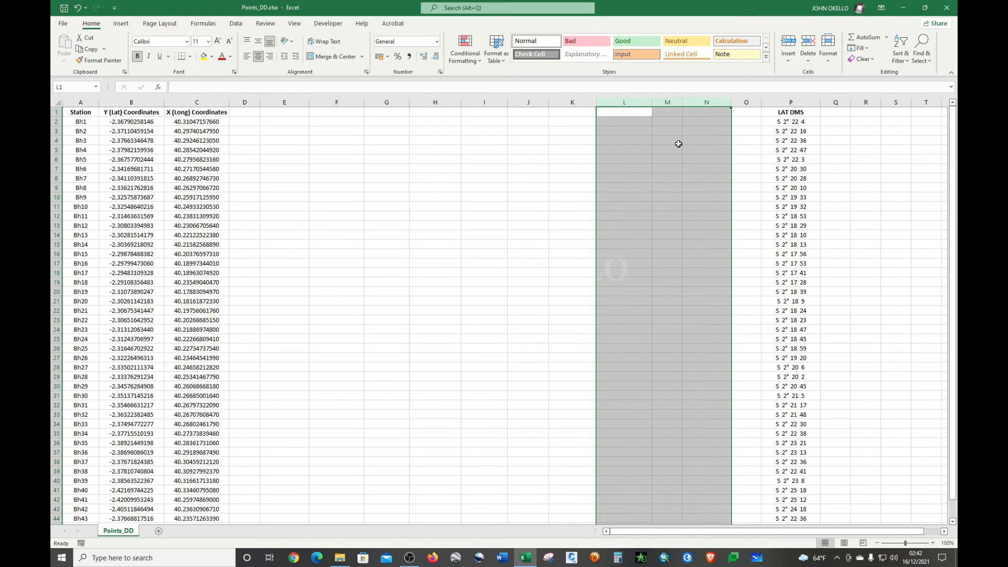
pyautogui.click(677, 144)
# - Left-align the pasted LAT DMS column P and narrow it to fit its values
pyautogui.click(780, 103)
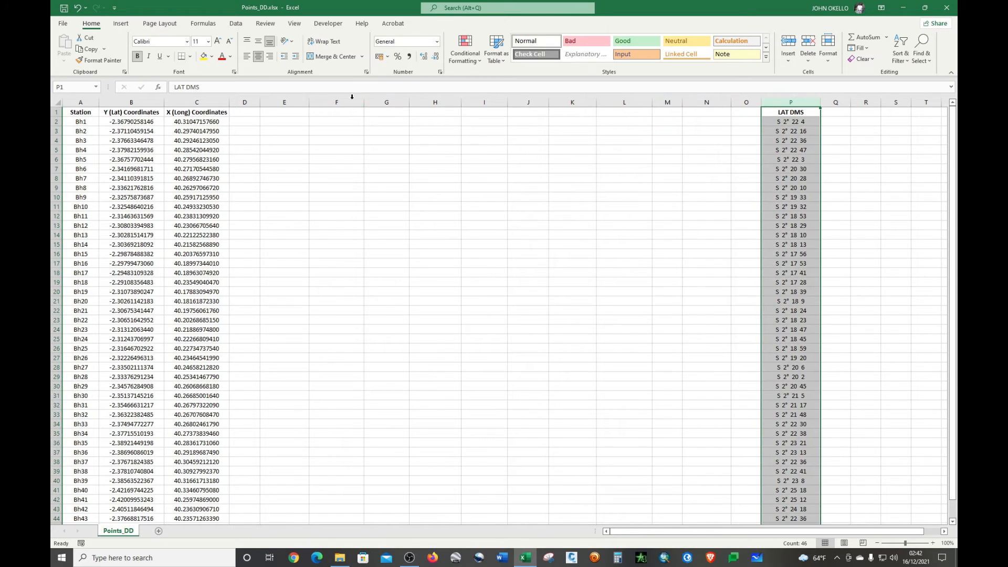
pyautogui.click(246, 56)
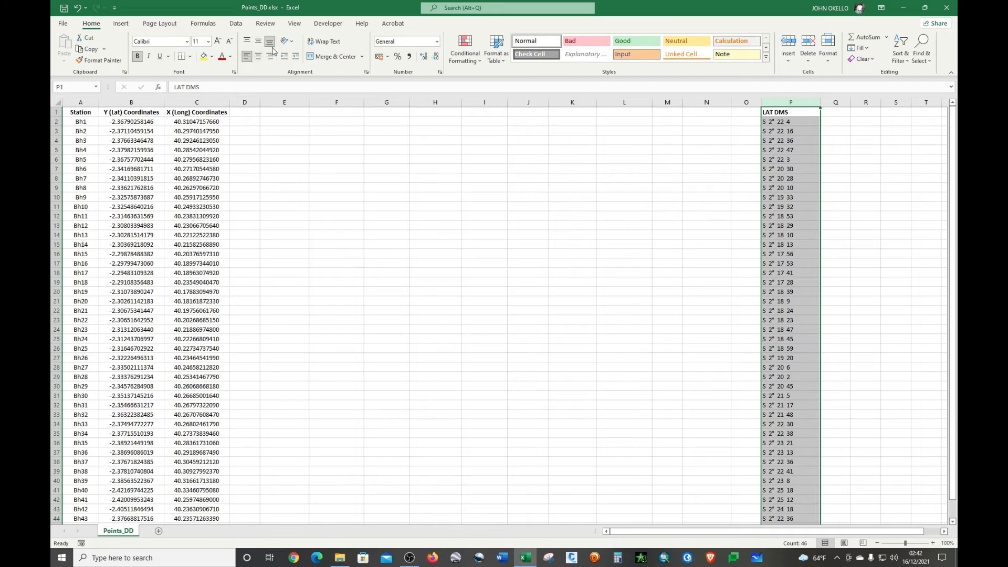
pyautogui.click(832, 132)
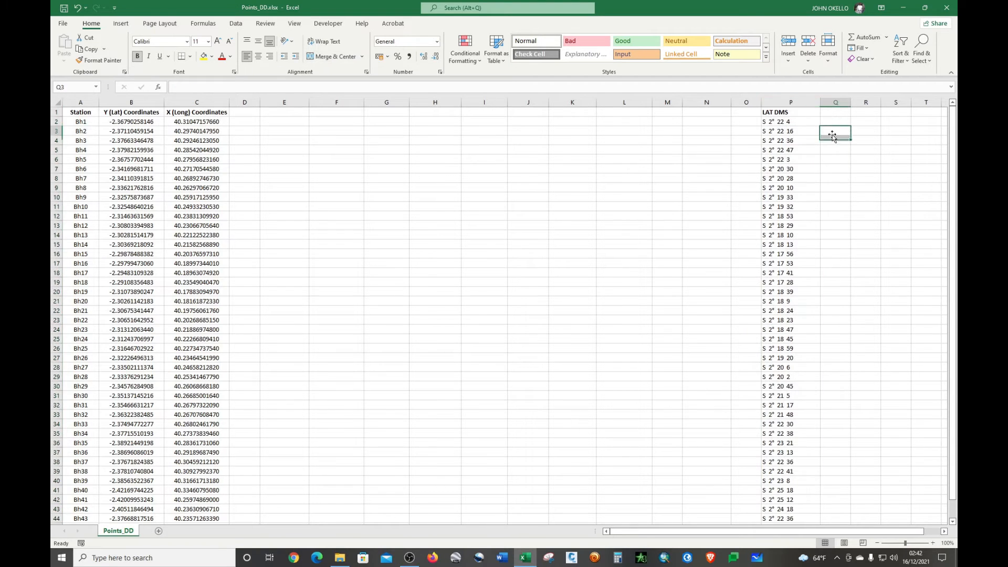
pyautogui.moveTo(821, 101); pyautogui.dragTo(803, 102)
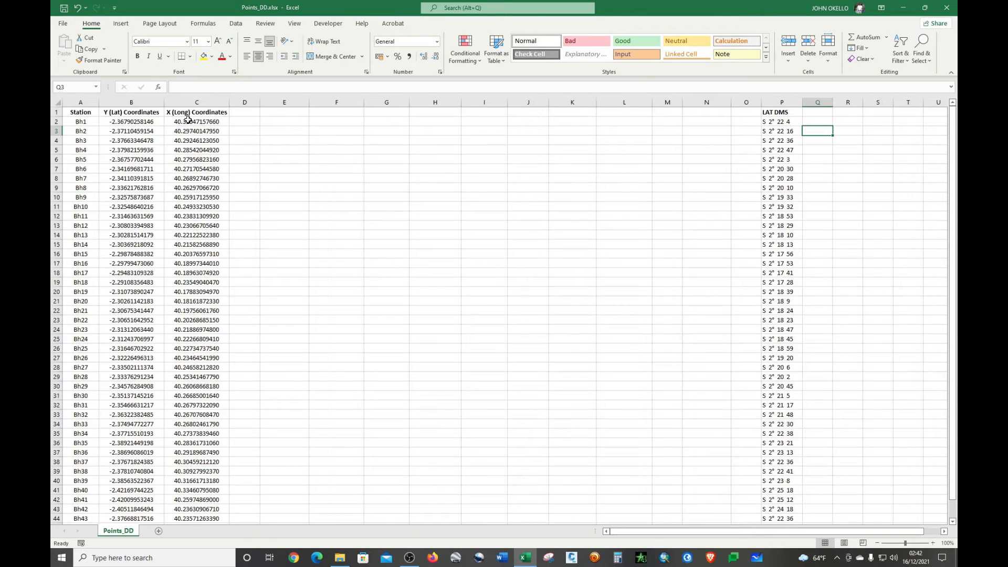
# - Enter the header Zone in E1 and the longitude zone letter E in E2
pyautogui.click(287, 114)
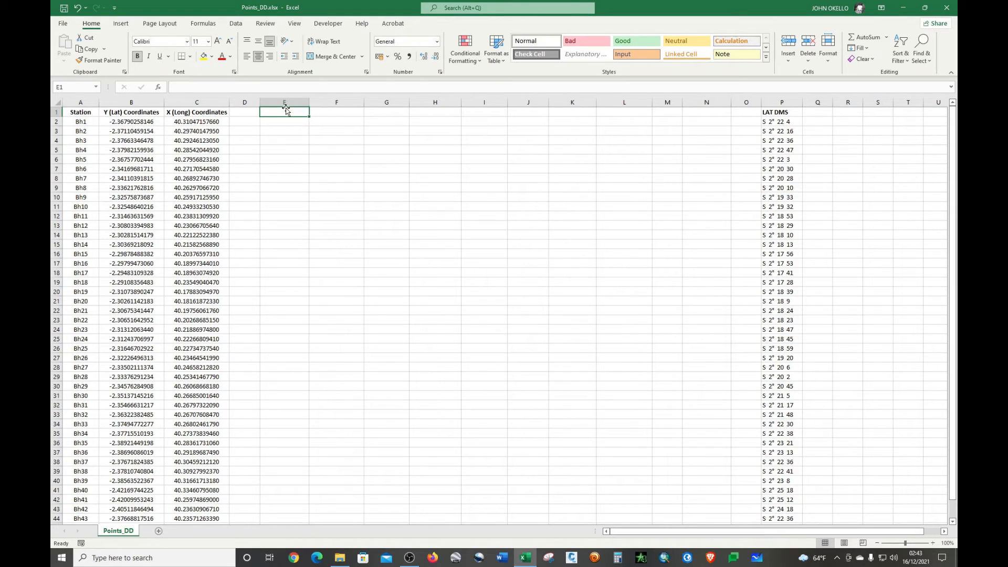
pyautogui.write('Zon')
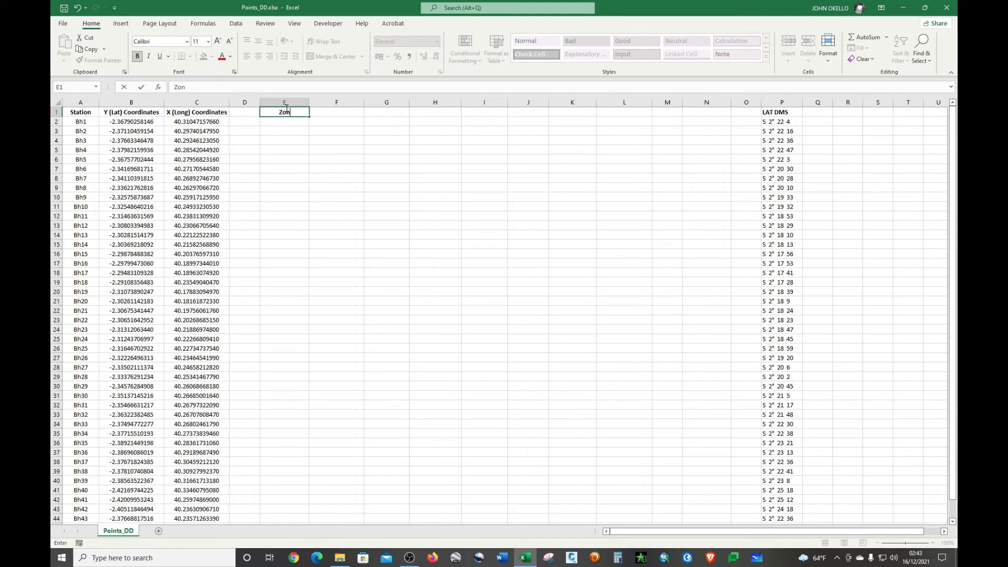
pyautogui.write('e')
pyautogui.click(297, 121)
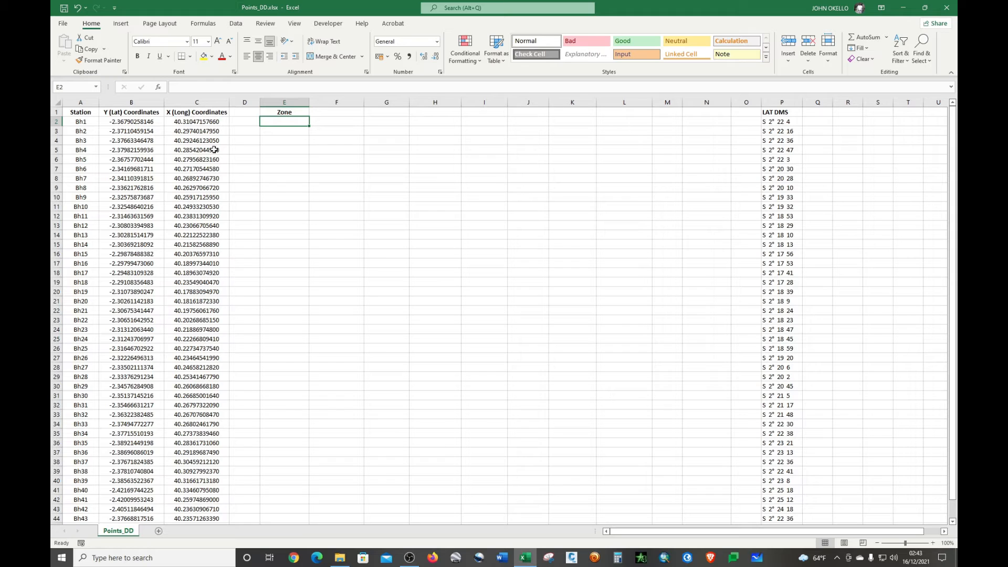
pyautogui.write('E')
pyautogui.press('Return')
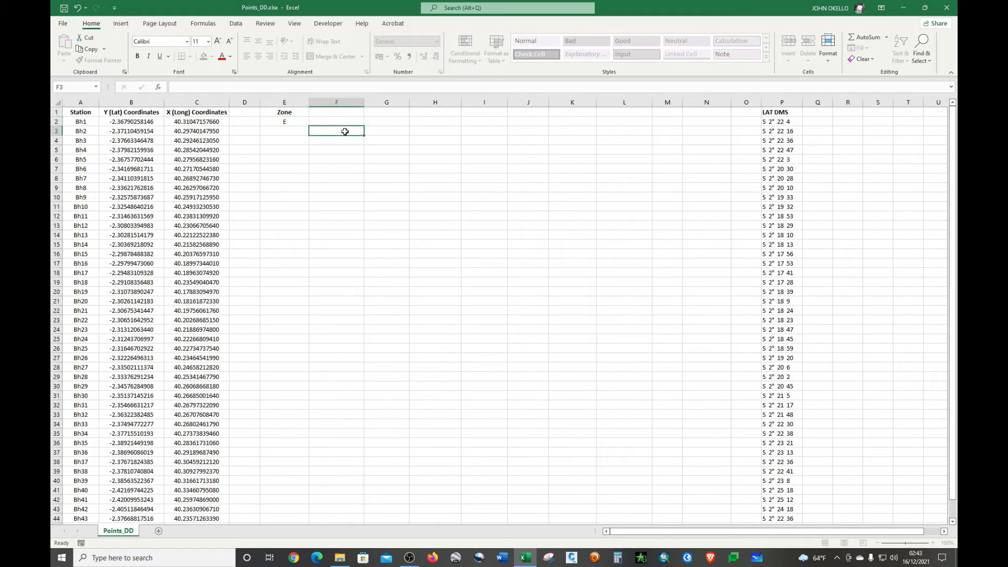
# - Fill the zone letter from E2 down column E to row 46 for all stations
pyautogui.click(299, 119)
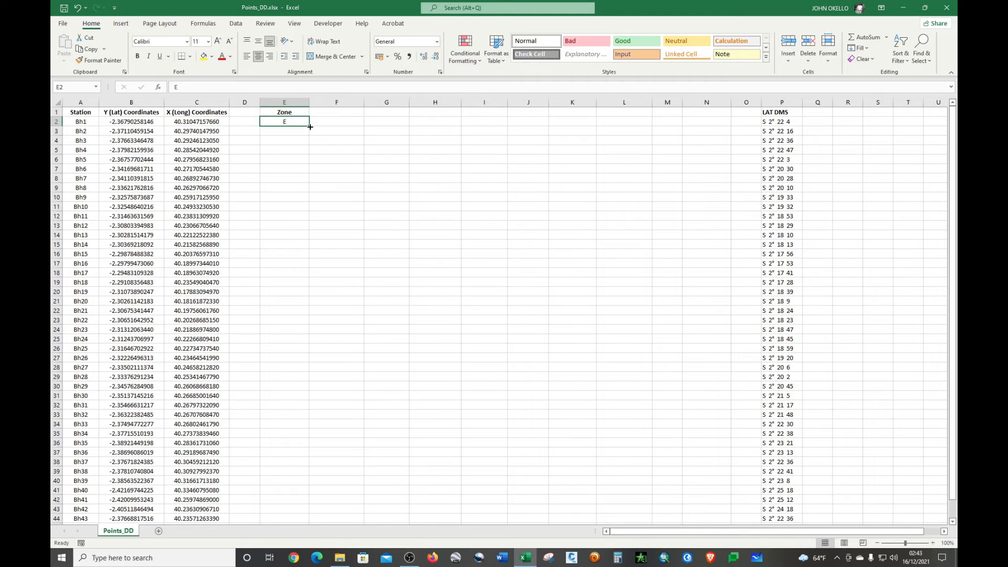
pyautogui.doubleClick(310, 127)
pyautogui.scroll(-6, 342, 136)
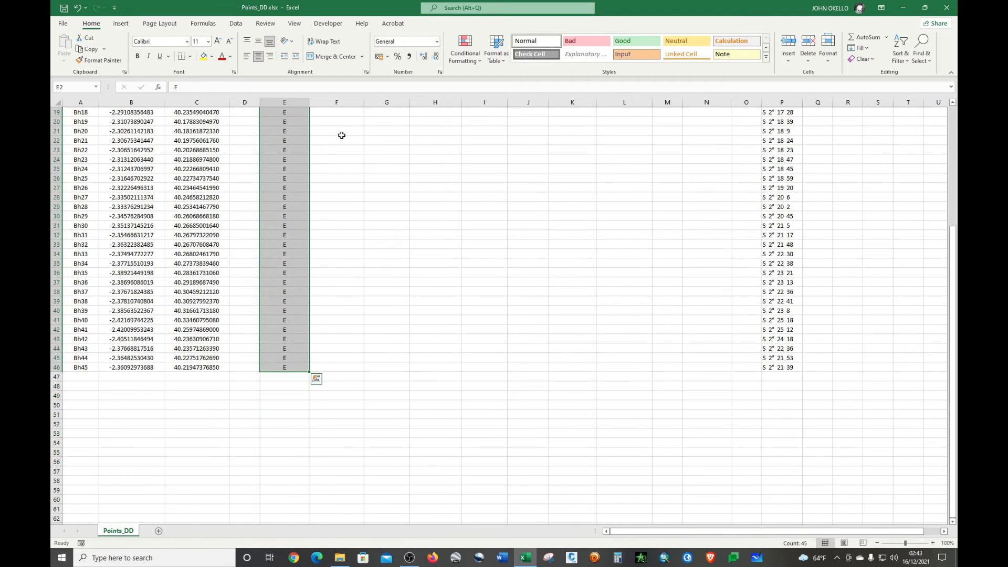
pyautogui.scroll(6, 341, 136)
# - Enter the formula =TRUNC(C2) in F2 to extract the whole degrees of the first longitude
pyautogui.click(342, 122)
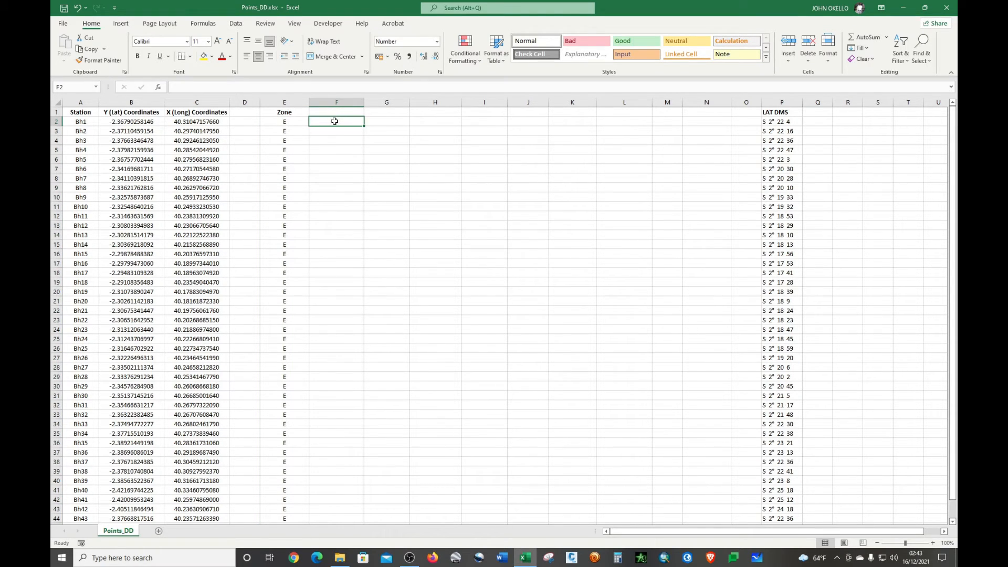
pyautogui.write('tr')
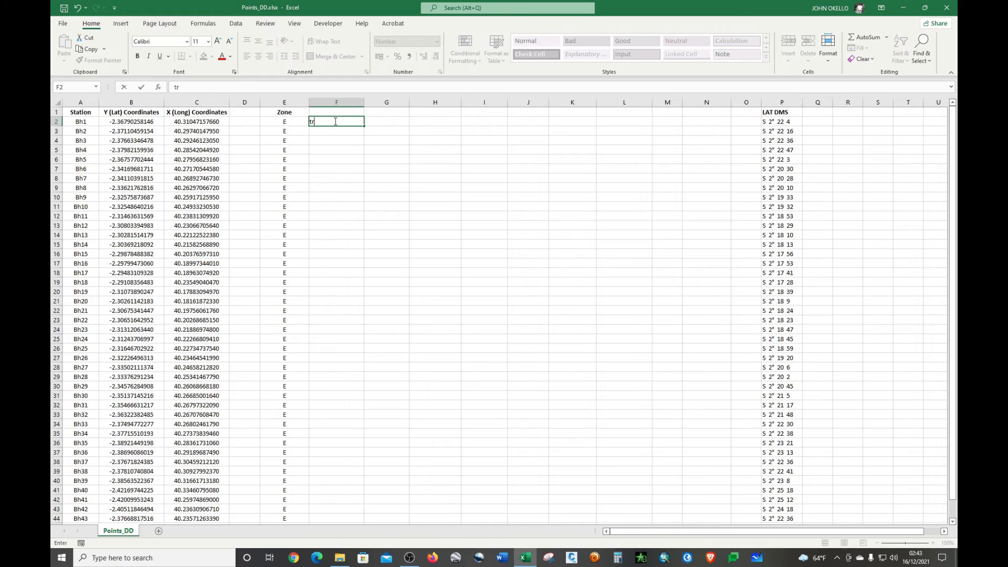
pyautogui.write('cun')
pyautogui.click(339, 121)
pyautogui.press('Home')
pyautogui.write('=')
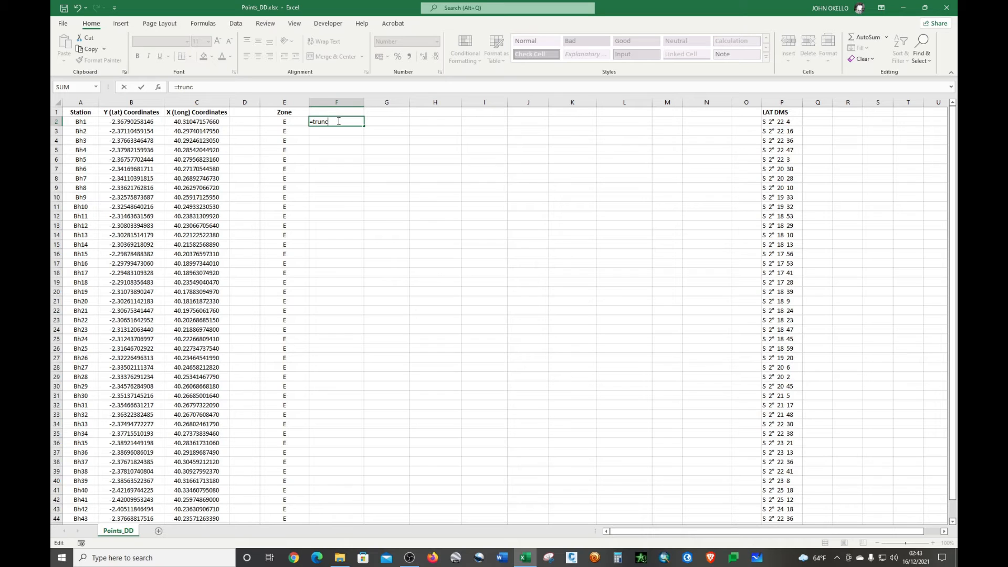
pyautogui.write('(')
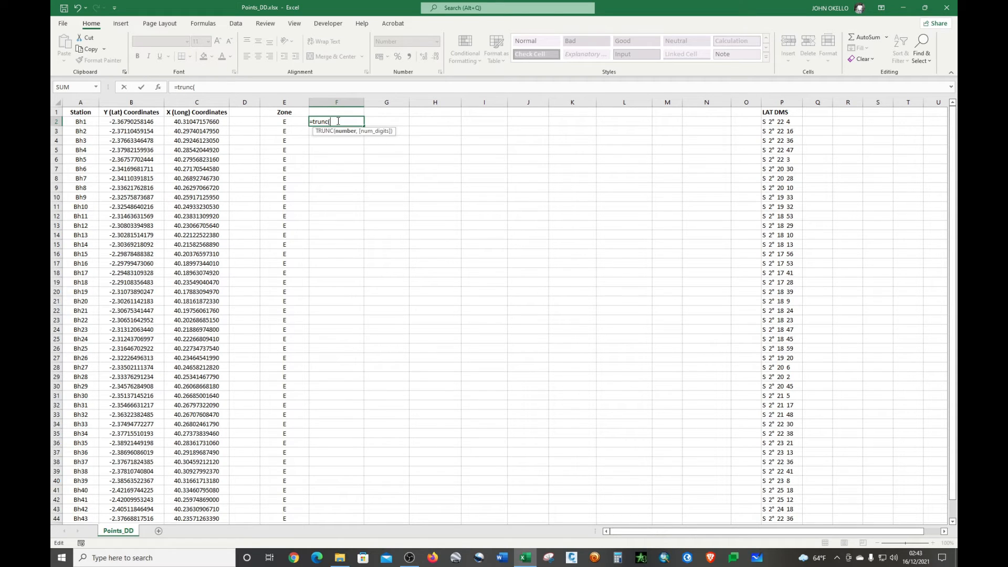
pyautogui.click(217, 122)
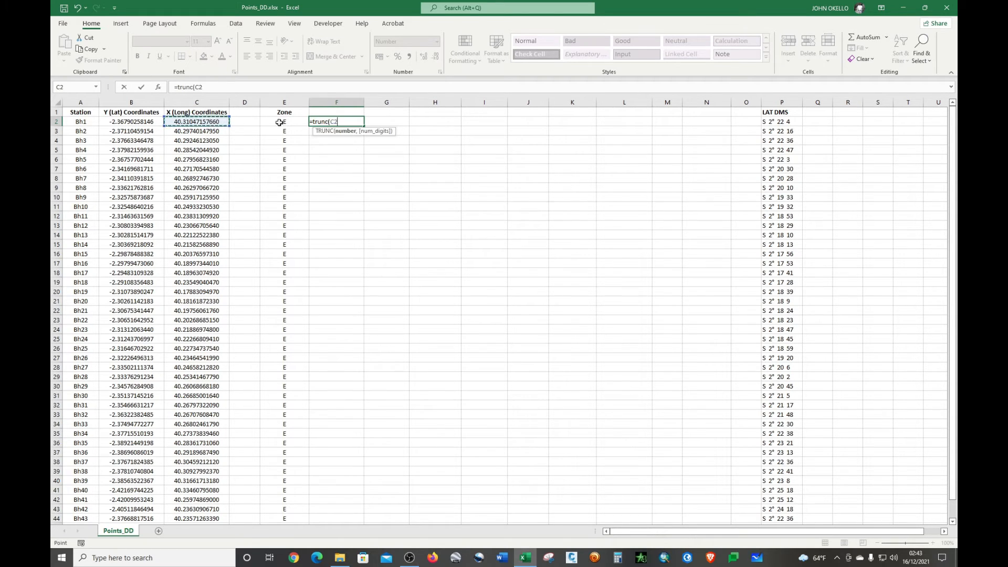
pyautogui.press('Return')
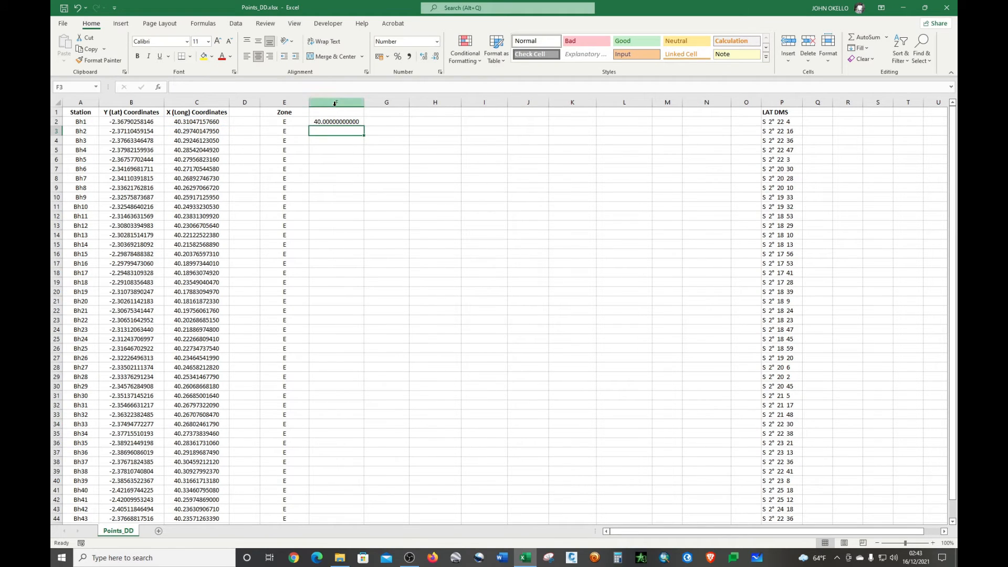
# - Format column F as Number with 0 decimal places
pyautogui.click(334, 102)
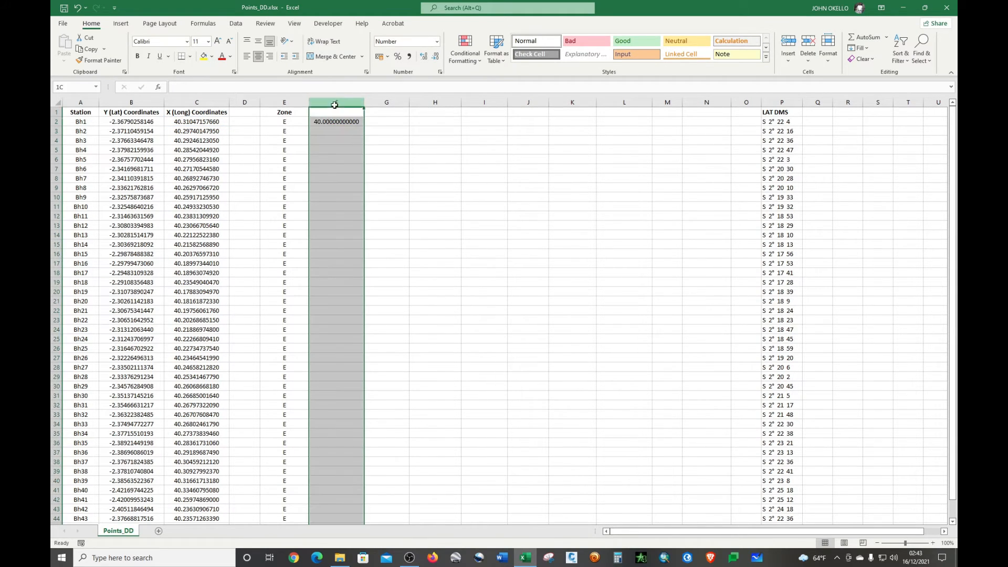
pyautogui.click(828, 53)
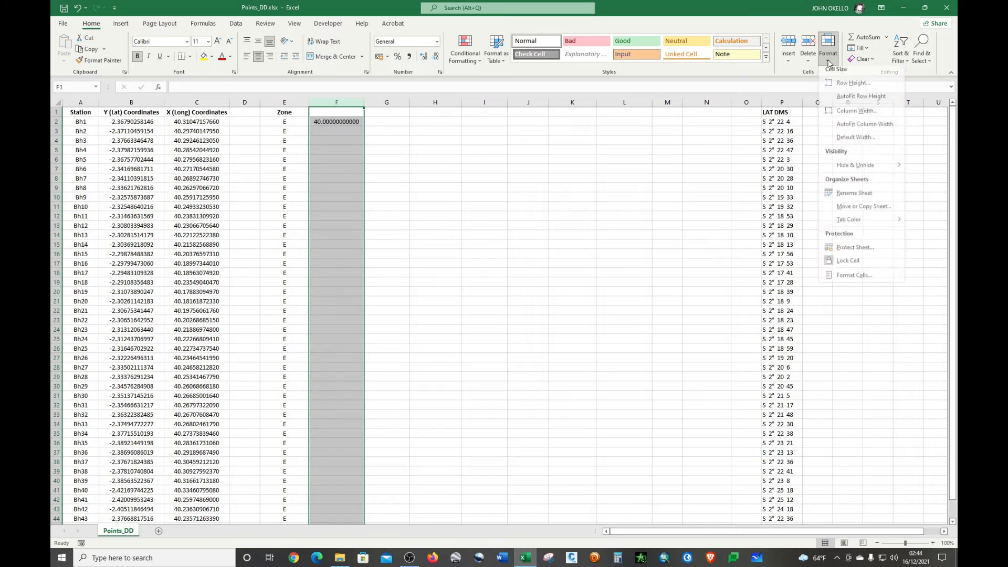
pyautogui.click(855, 279)
pyautogui.click(263, 203)
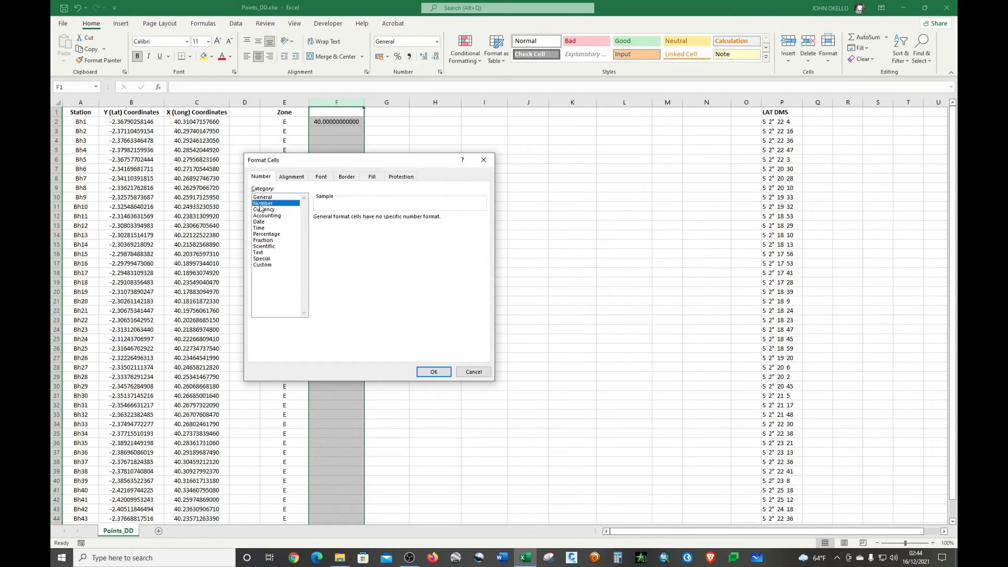
pyautogui.click(376, 220)
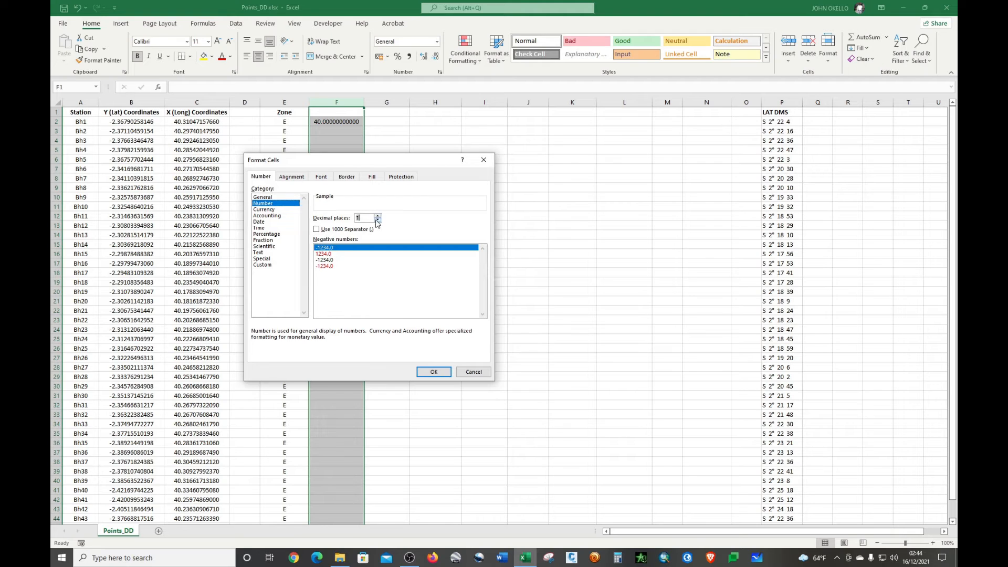
pyautogui.click(377, 220)
pyautogui.click(431, 372)
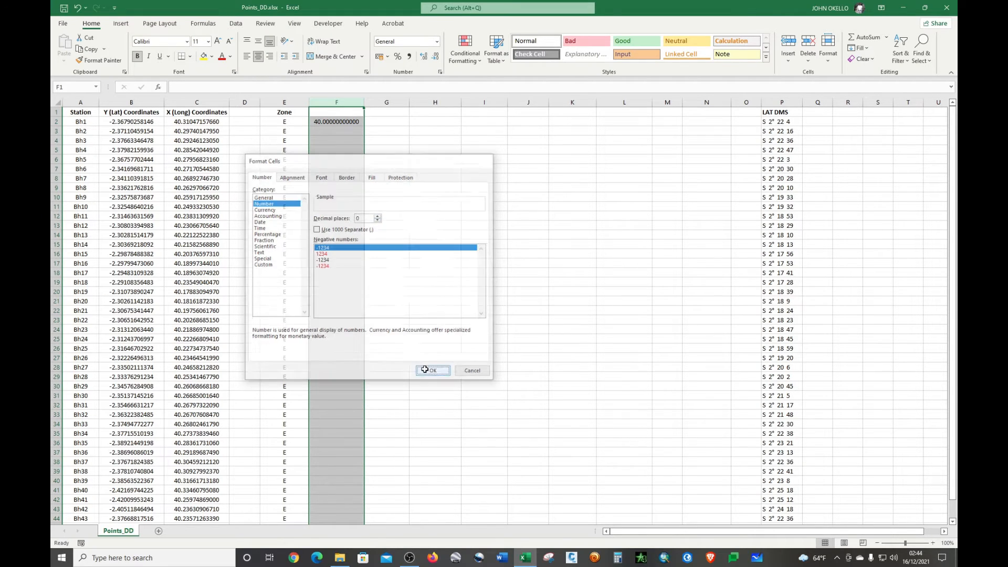
# - Fill the whole-degree formula from F2 down column F for all stations
pyautogui.click(350, 122)
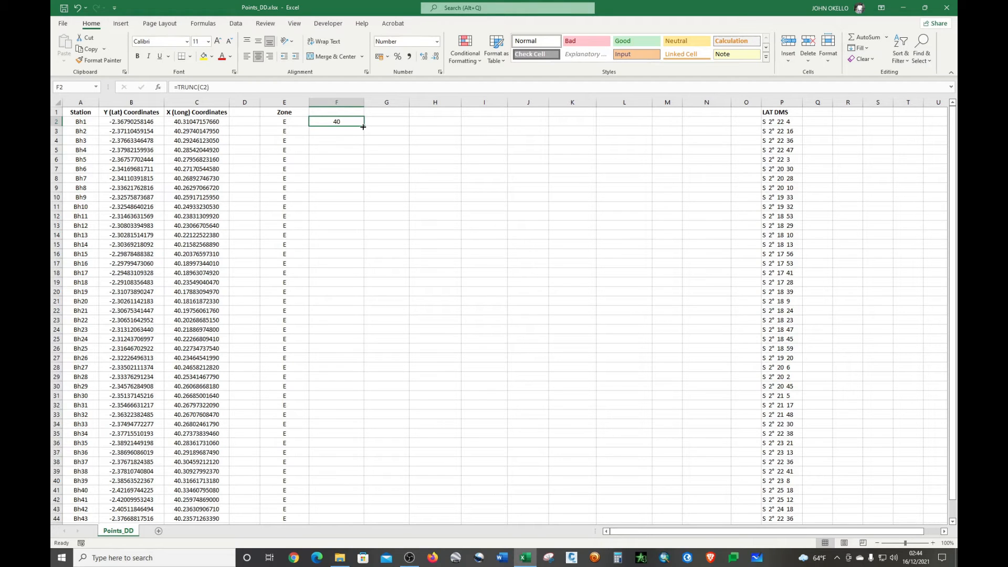
pyautogui.doubleClick(363, 127)
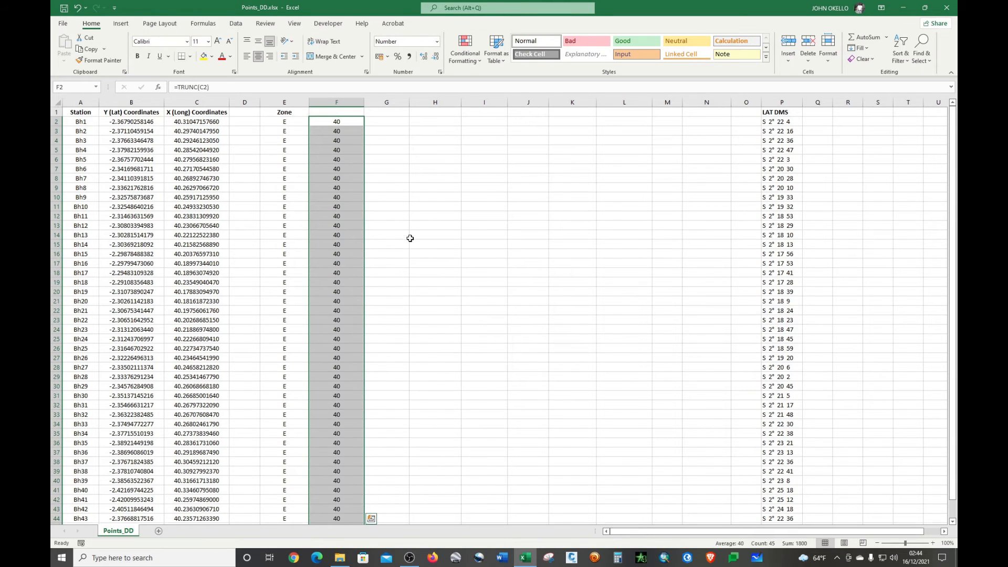
pyautogui.scroll(-7, 412, 257)
pyautogui.click(420, 270)
pyautogui.scroll(7, 423, 266)
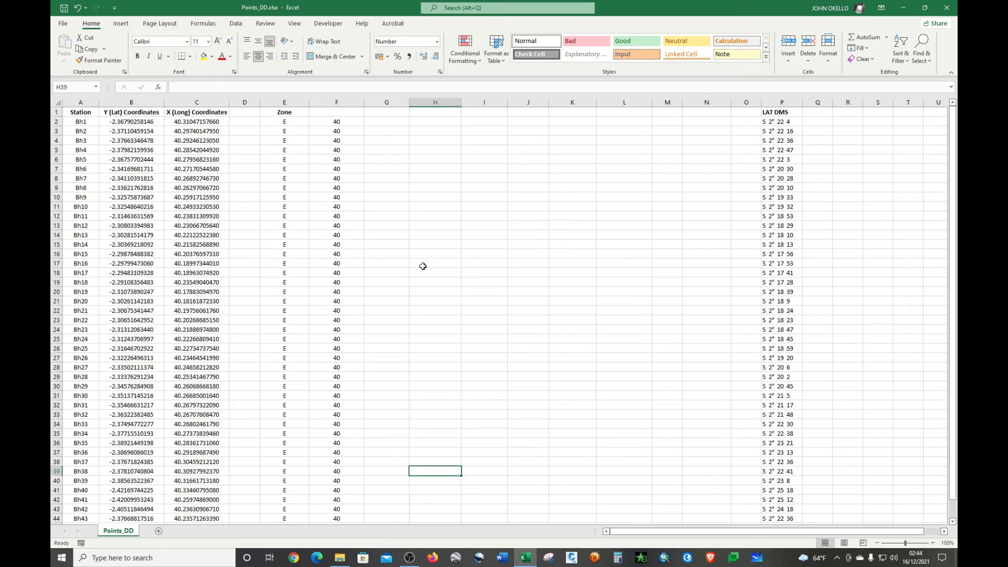
pyautogui.click(373, 121)
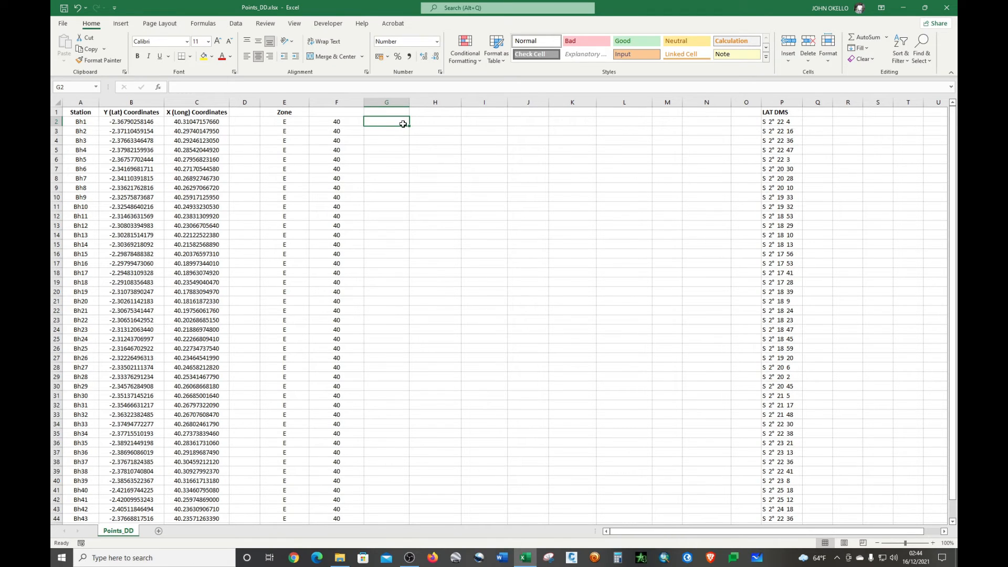
pyautogui.write('=')
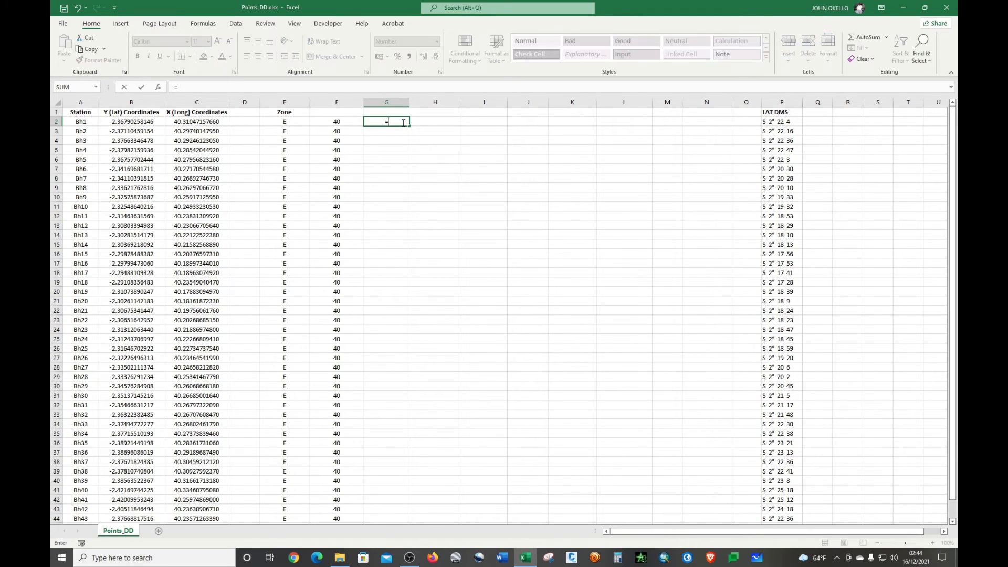
pyautogui.click(206, 122)
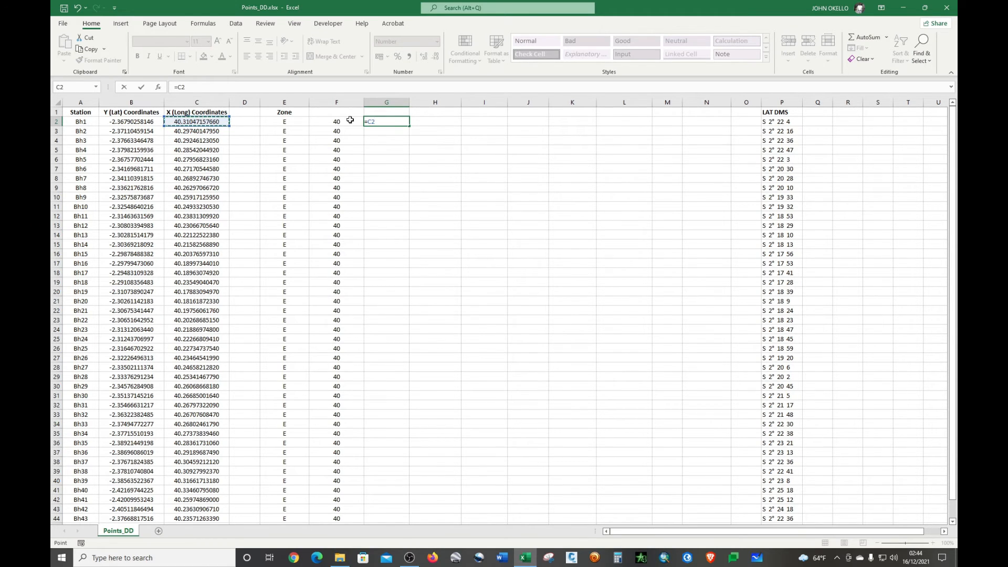
pyautogui.press('BackSpace')
pyautogui.press('BackSpace')
pyautogui.press('BackSpace')
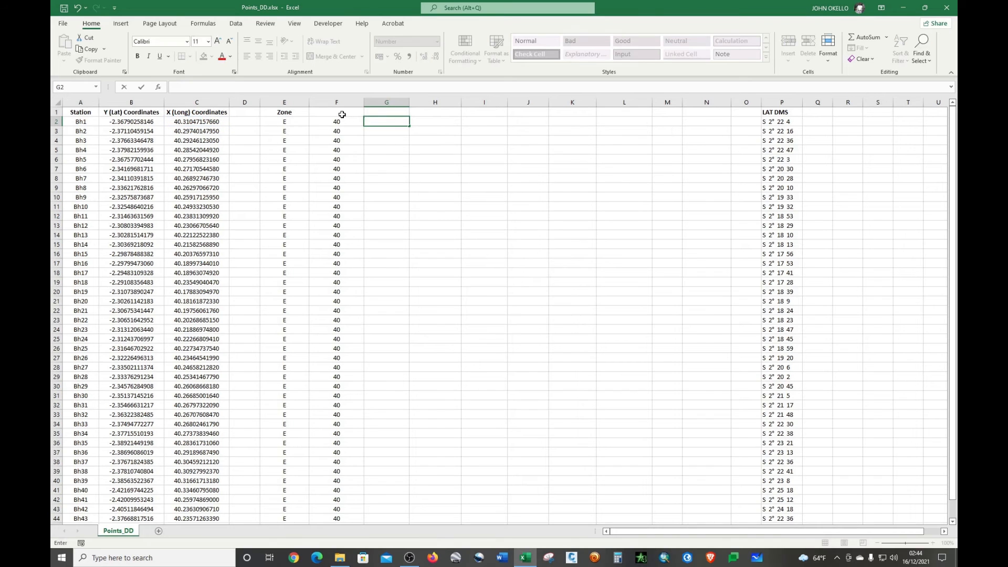
# - Enter the header Long Degree in F1
pyautogui.click(342, 114)
pyautogui.write('L')
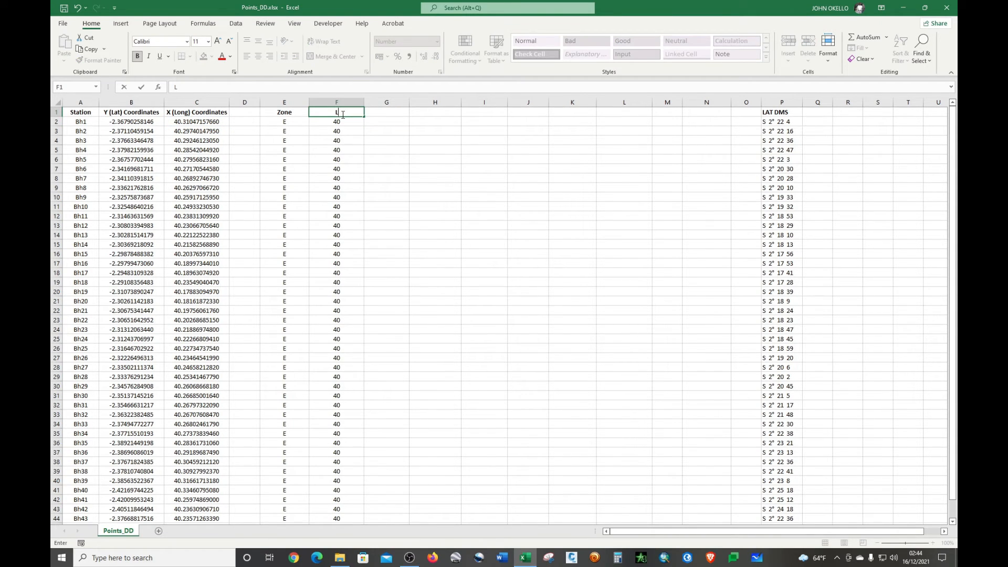
pyautogui.write('ong Degree')
pyautogui.click(397, 130)
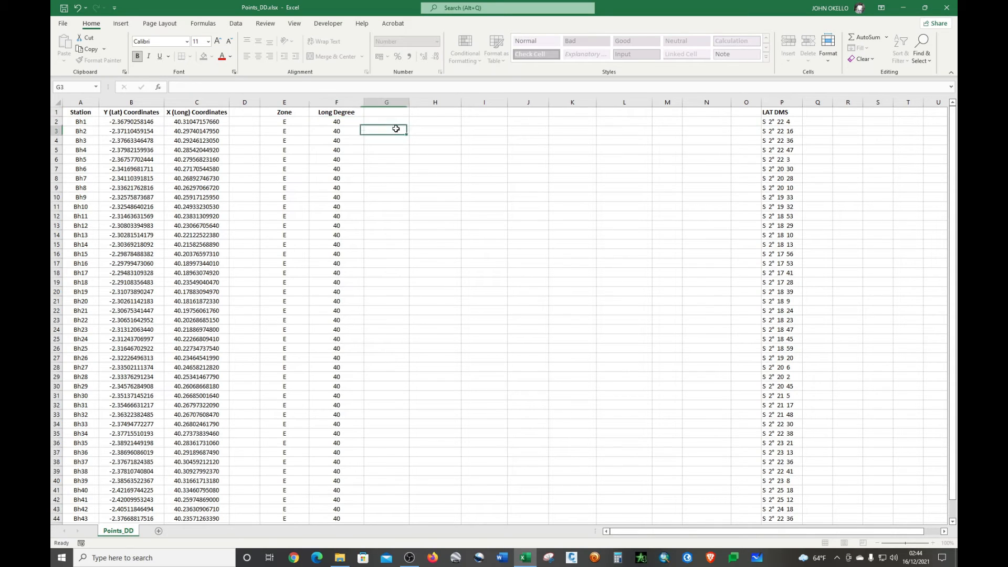
# - Try the formula =C2-F2 in G2 for the first longitude's decimal remainder and clear the cell
pyautogui.click(374, 111)
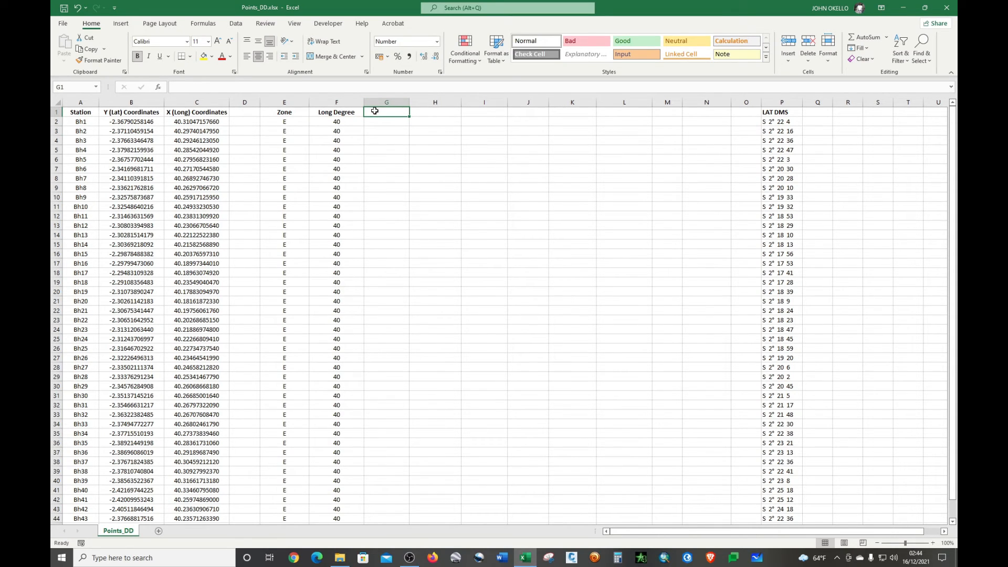
pyautogui.click(376, 122)
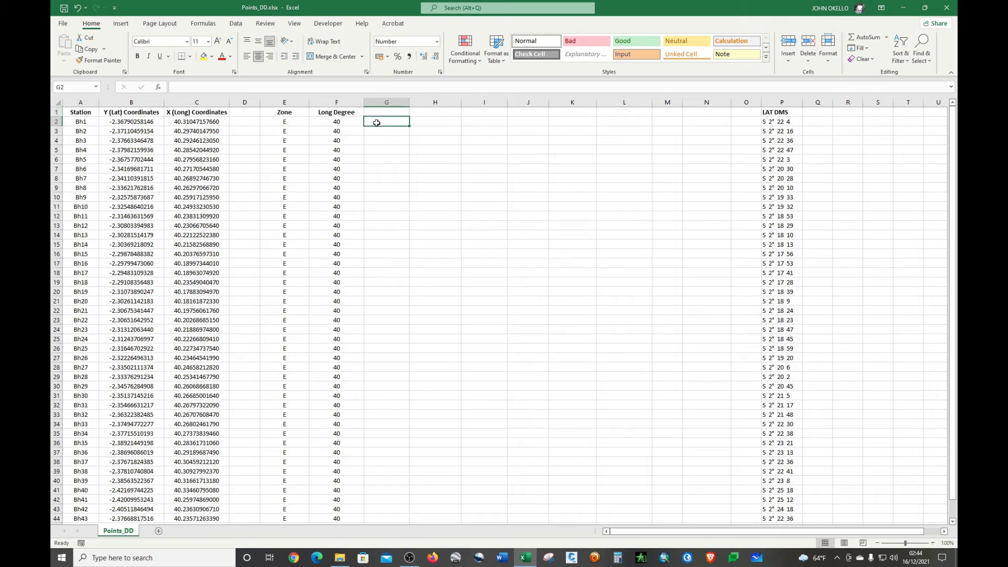
pyautogui.write('=')
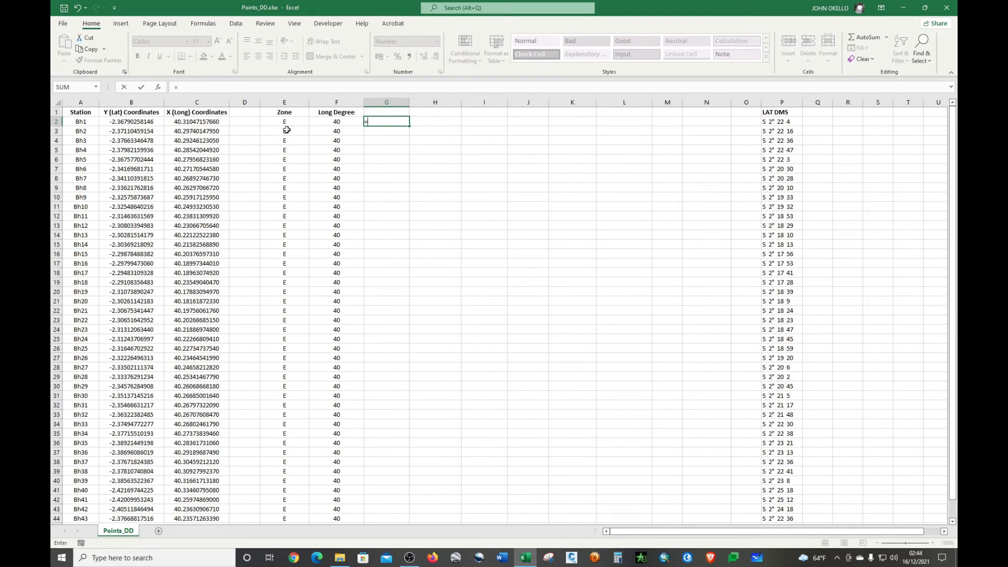
pyautogui.click(207, 123)
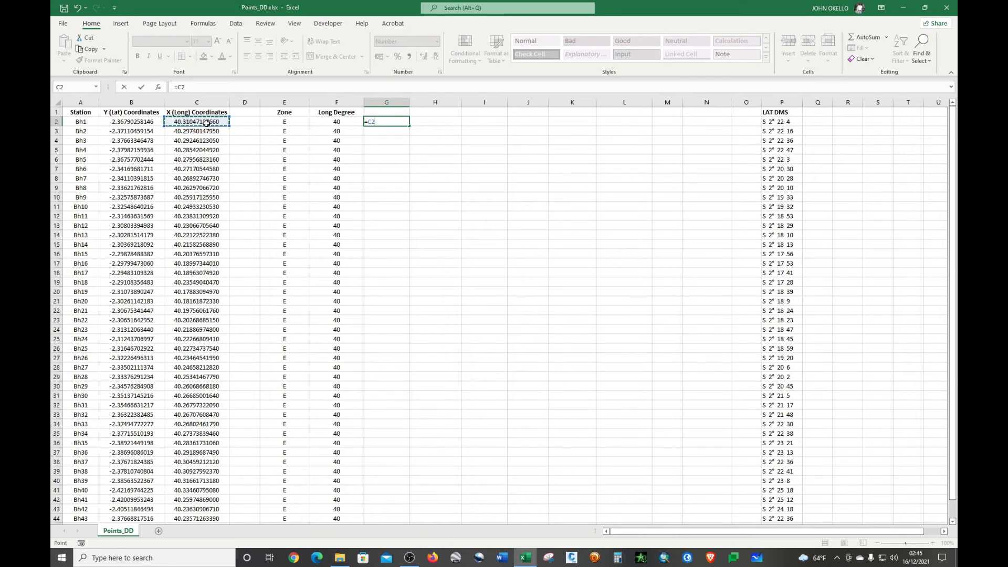
pyautogui.write('-')
pyautogui.click(338, 121)
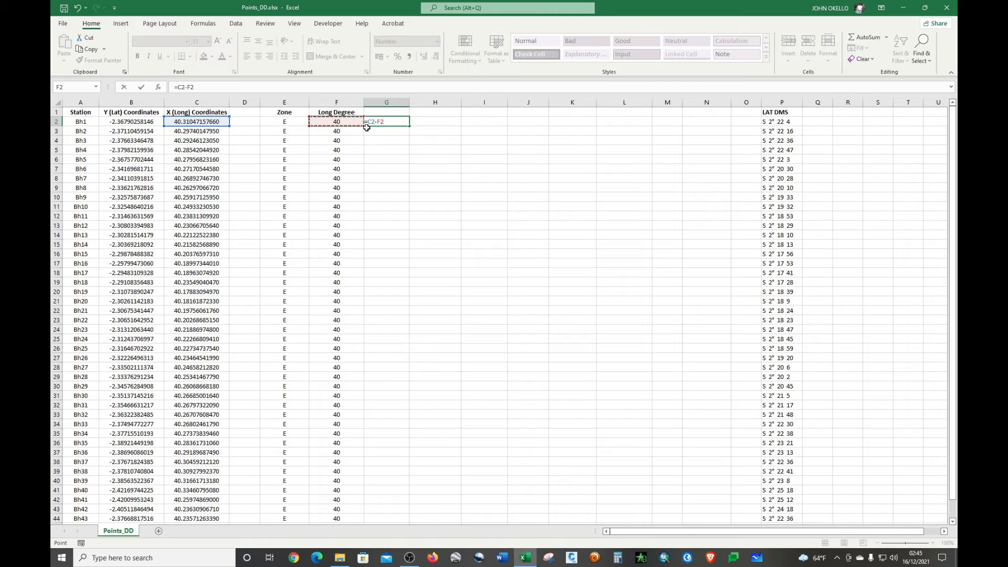
pyautogui.press('Return')
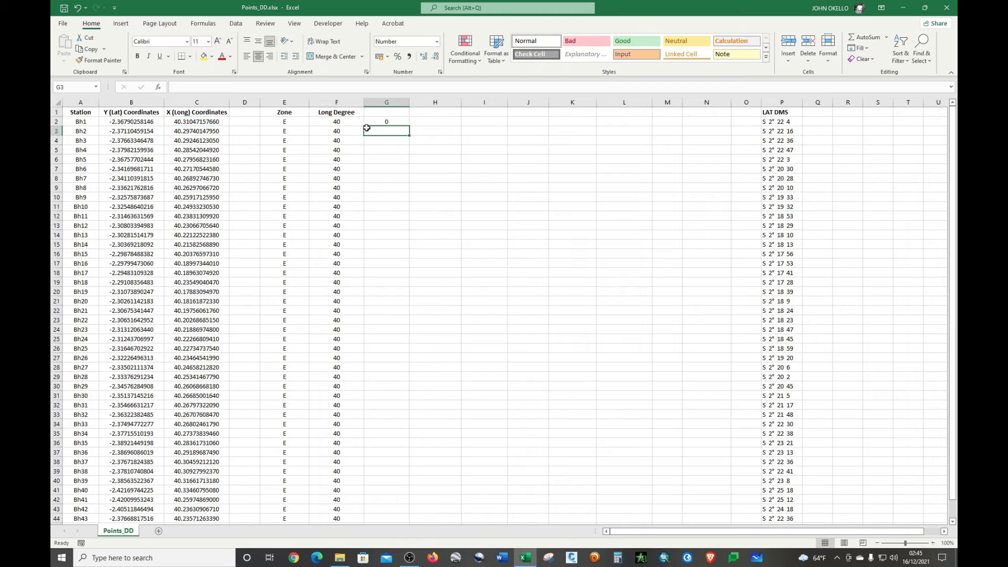
pyautogui.click(396, 122)
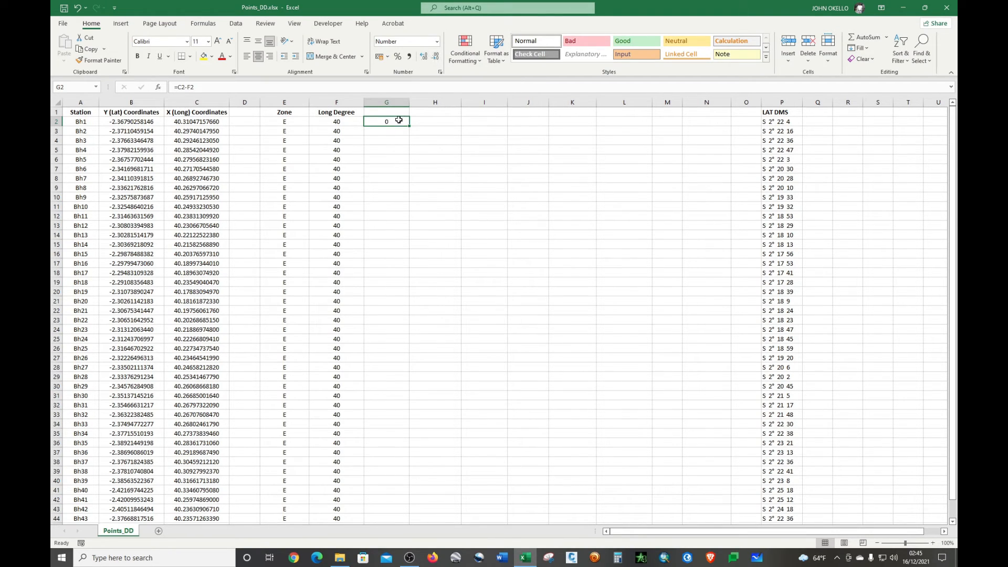
pyautogui.click(395, 141)
pyautogui.click(398, 122)
pyautogui.press('Delete')
# - Enter the formula =C2-F2 in G2 to subtract the whole degrees from the first longitude
pyautogui.write('=')
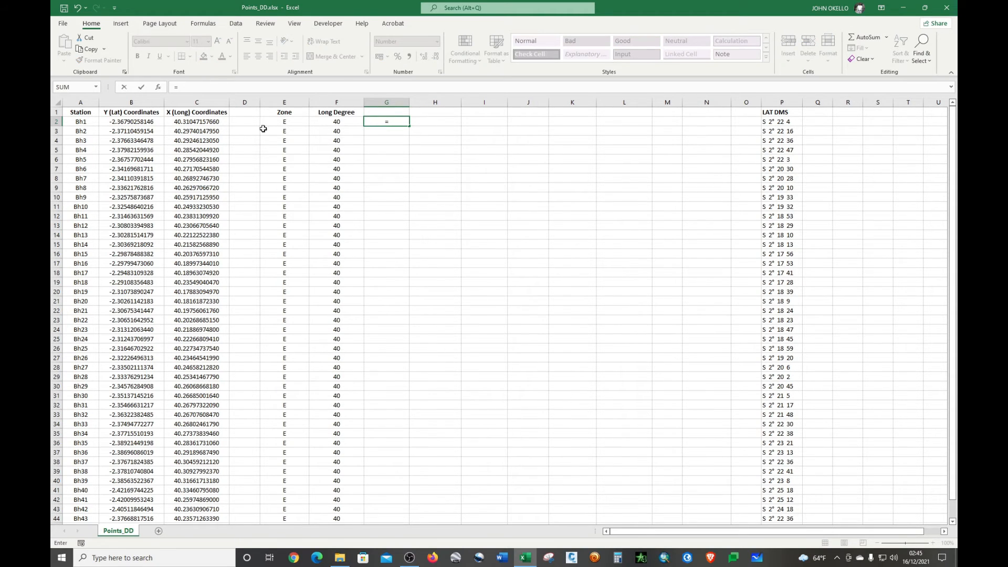
pyautogui.click(210, 122)
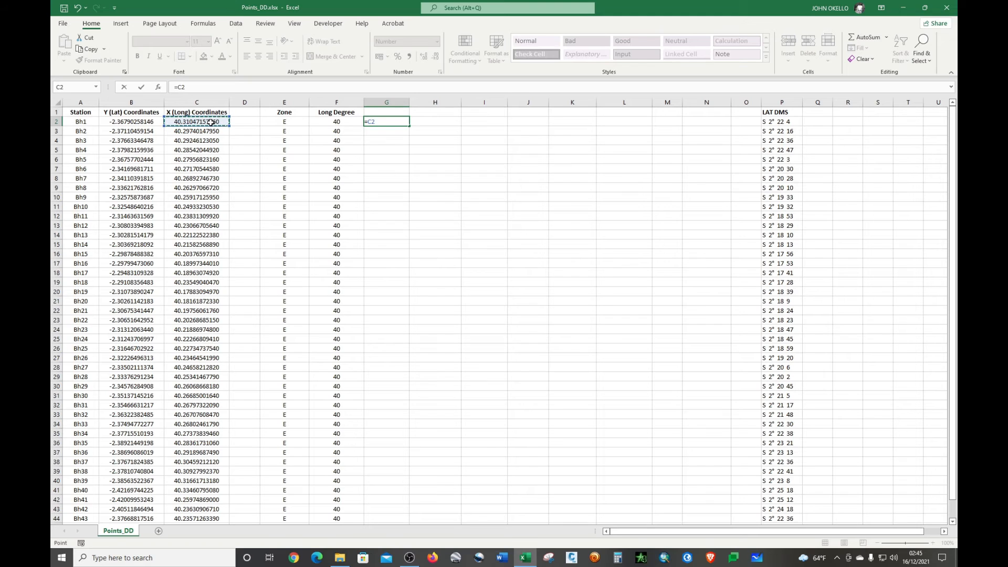
pyautogui.write('-')
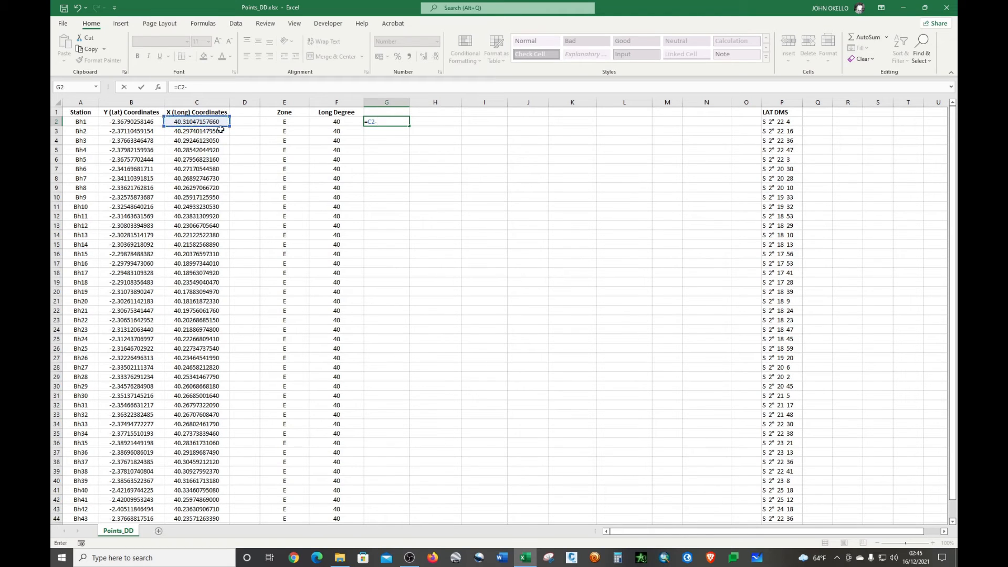
pyautogui.click(332, 122)
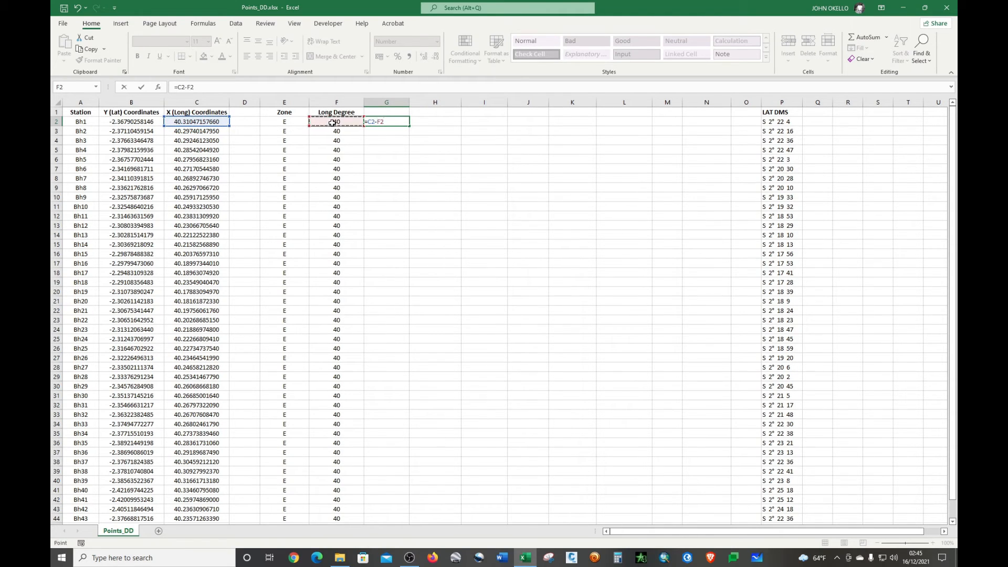
pyautogui.hotkey('ctrl', 'Return')
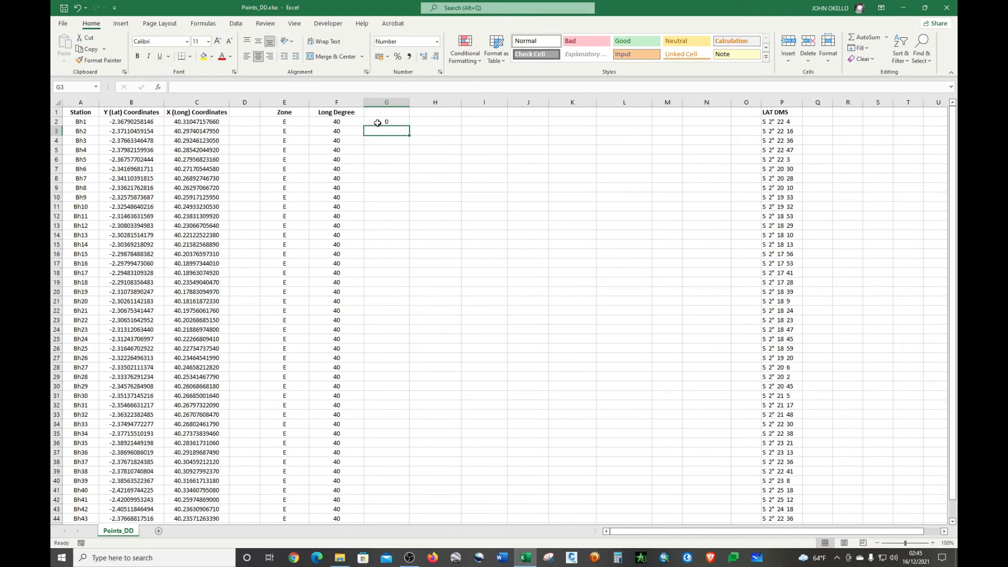
# - Increase the displayed precision of G2 to 12 decimal places and widen column G to fit the value
pyautogui.click(423, 57)
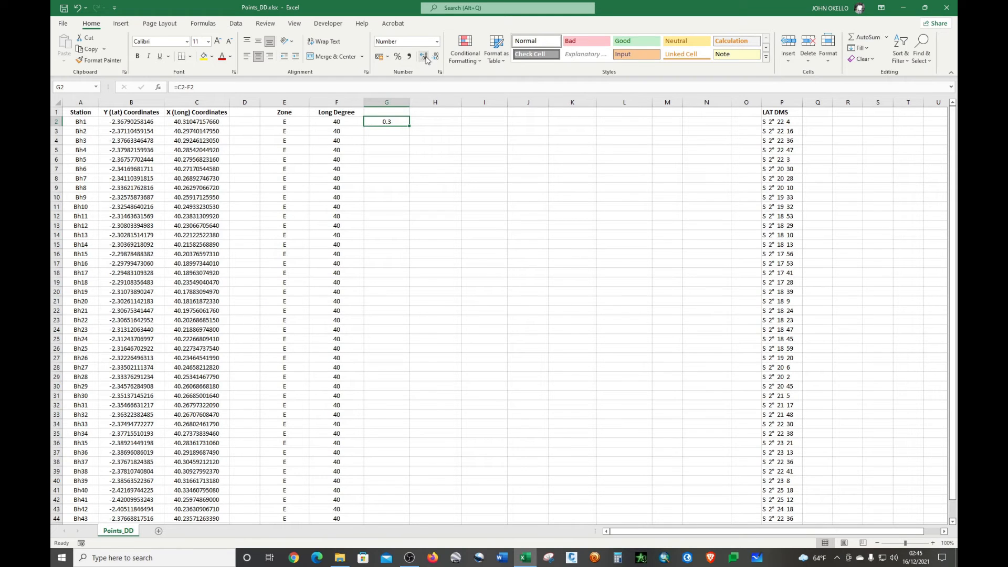
pyautogui.click(424, 57)
pyautogui.click(424, 56)
pyautogui.click(424, 56)
pyautogui.click(424, 57)
pyautogui.click(424, 56)
pyautogui.click(425, 56)
pyautogui.click(424, 57)
pyautogui.click(424, 57)
pyautogui.click(424, 56)
pyautogui.click(424, 57)
pyautogui.click(424, 57)
pyautogui.moveTo(408, 99); pyautogui.dragTo(422, 101)
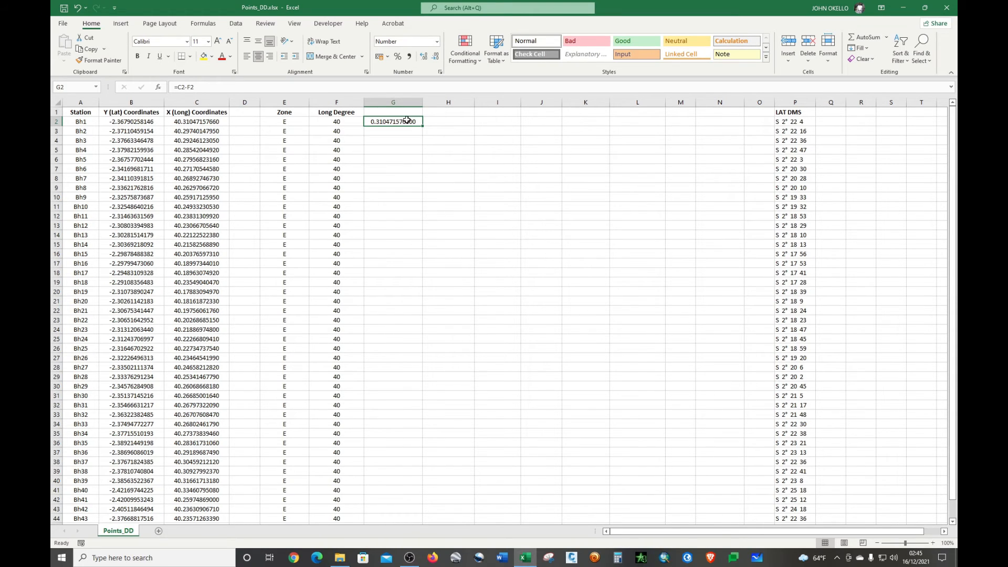
# - Clear G2 and re-enter the formula =C2-F2 for the decimal part of the first longitude
pyautogui.doubleClick(407, 121)
pyautogui.press('BackSpace')
pyautogui.press('BackSpace')
pyautogui.press('BackSpace')
pyautogui.press('BackSpace')
pyautogui.press('BackSpace')
pyautogui.press('BackSpace')
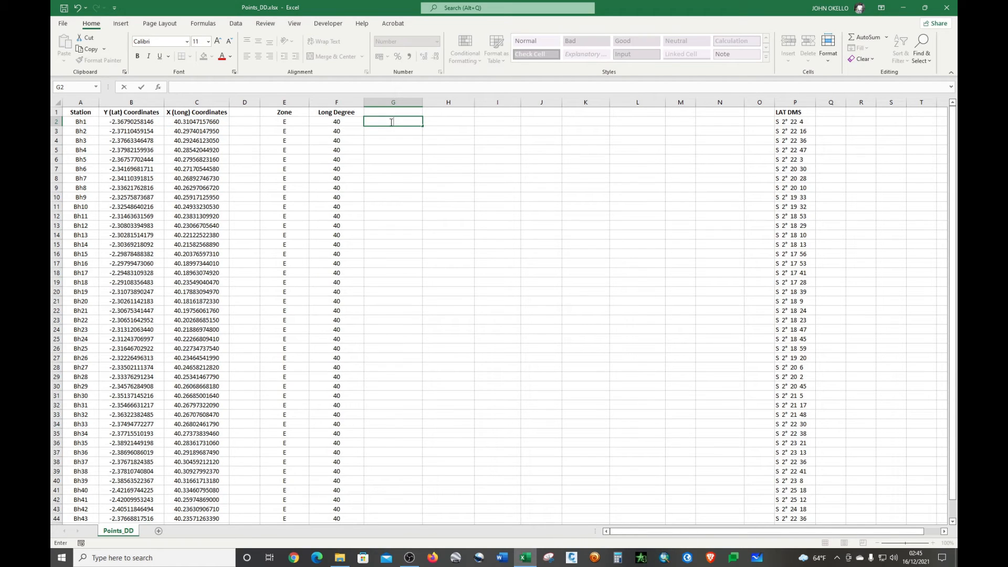
pyautogui.write('=')
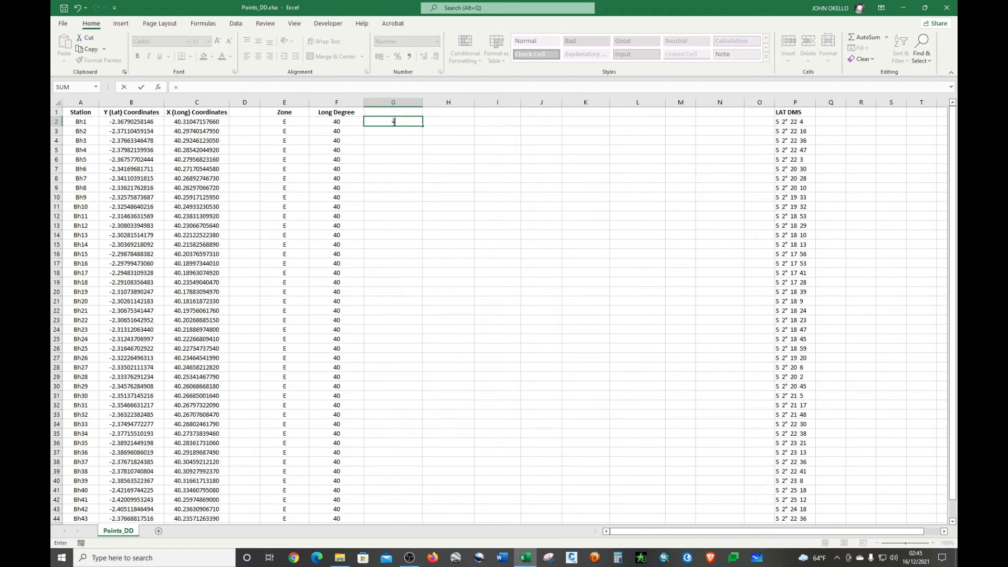
pyautogui.click(207, 122)
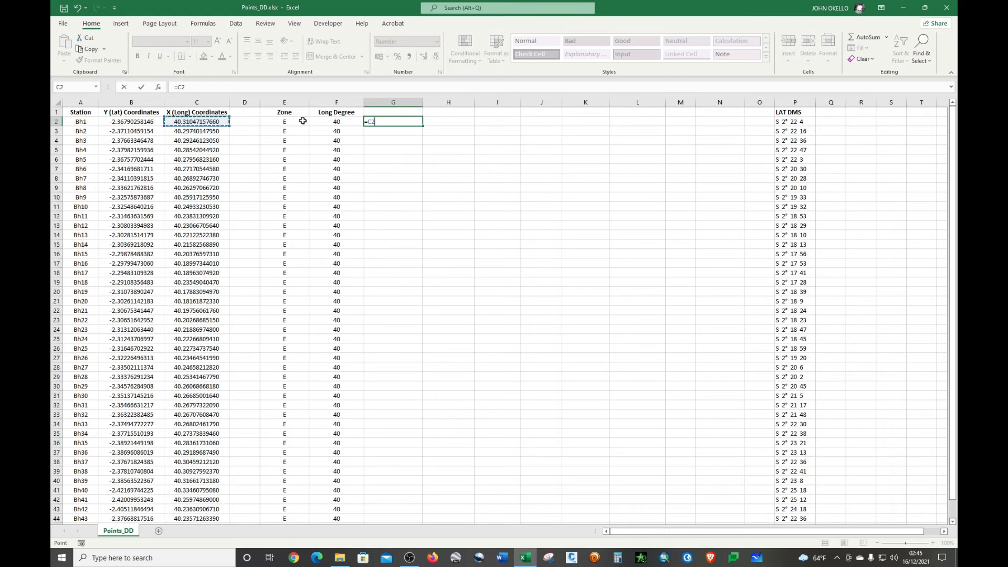
pyautogui.write('-')
pyautogui.click(339, 122)
pyautogui.press('Return')
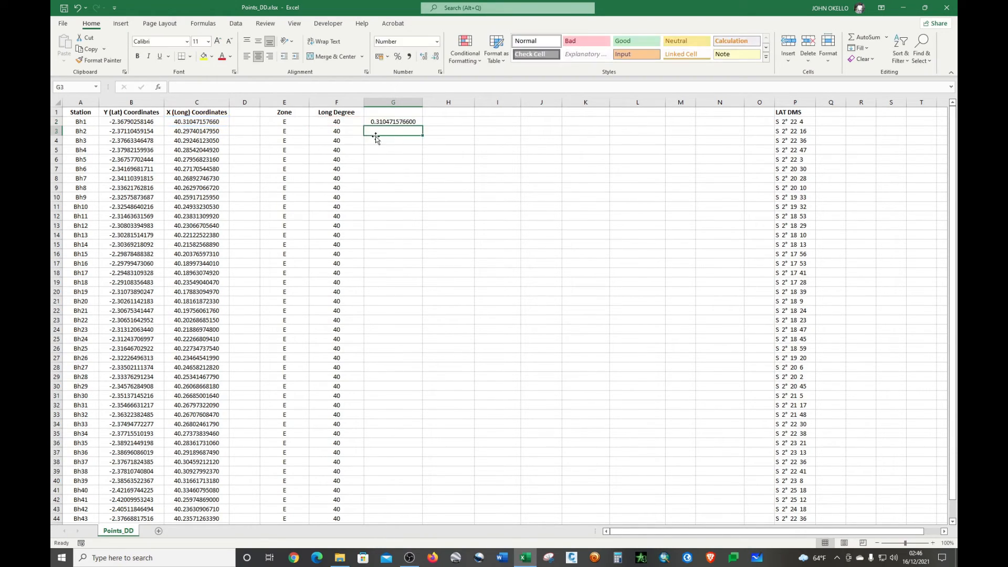
# - Reduce the displayed precision of G2 to 11 decimal places to match the longitude column
pyautogui.click(406, 121)
pyautogui.click(435, 56)
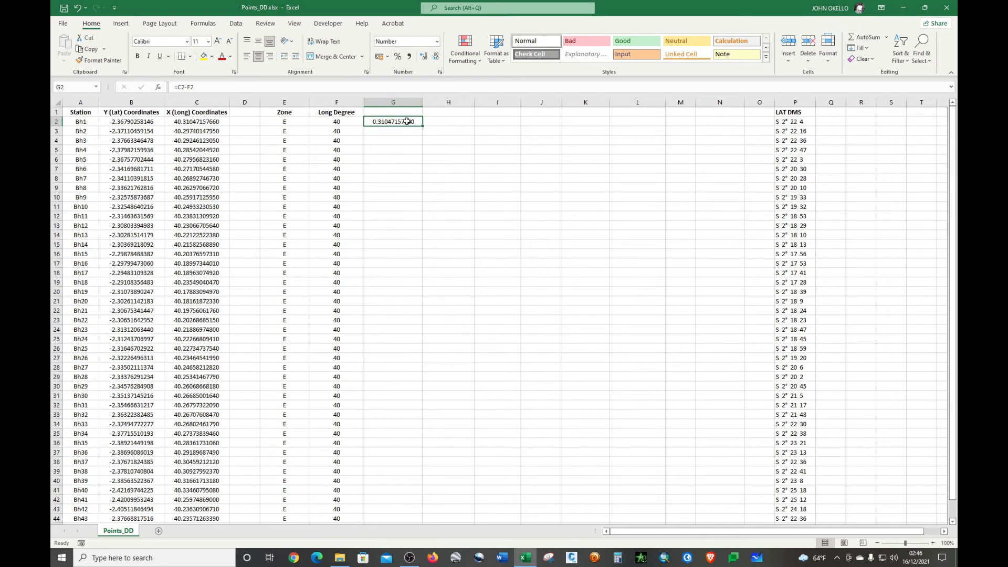
pyautogui.rightClick(407, 122)
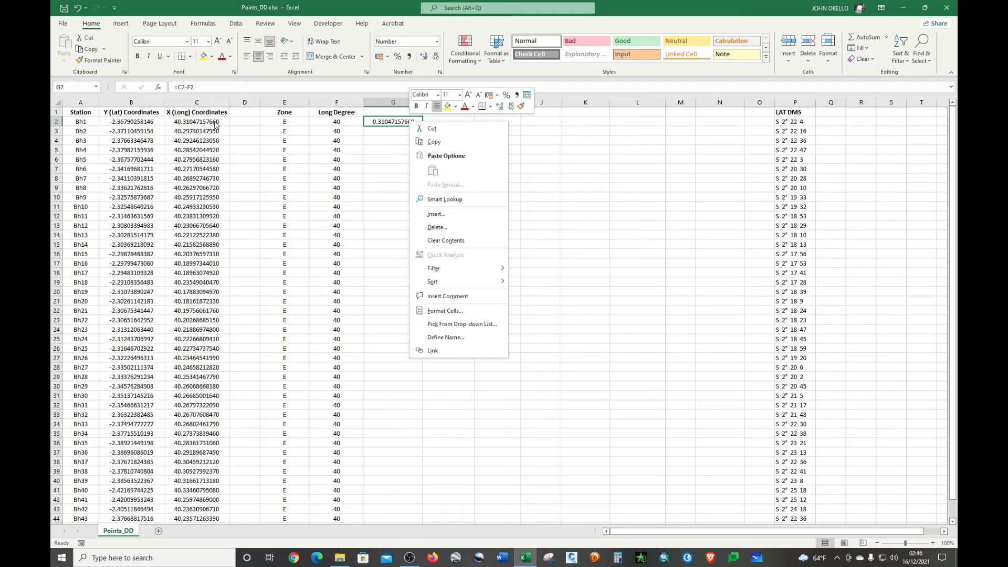
pyautogui.moveTo(419, 283)
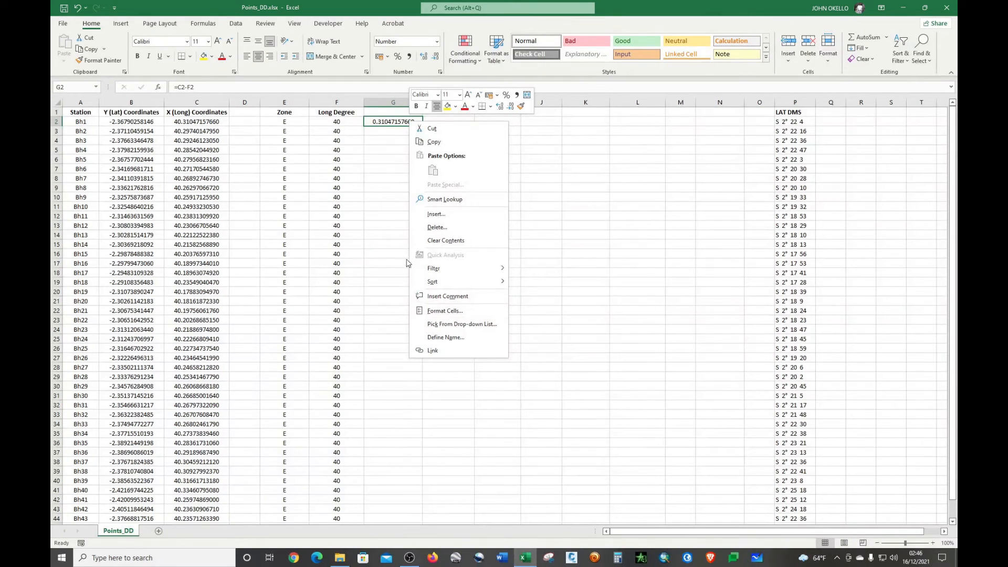
# - Confirm the Number format with 11 decimal places for G2 and fill its formula down column G for all stations
pyautogui.click(444, 310)
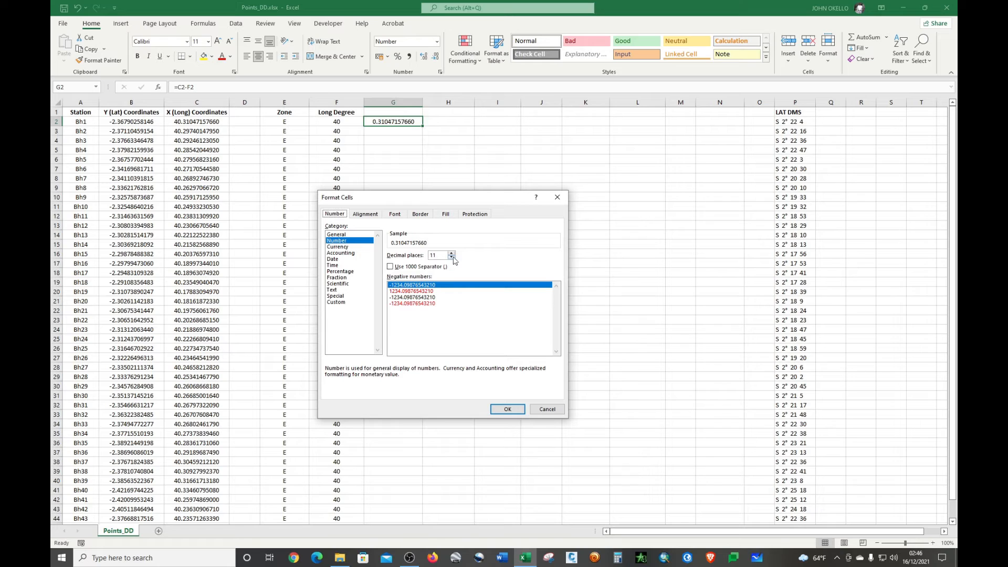
pyautogui.click(507, 409)
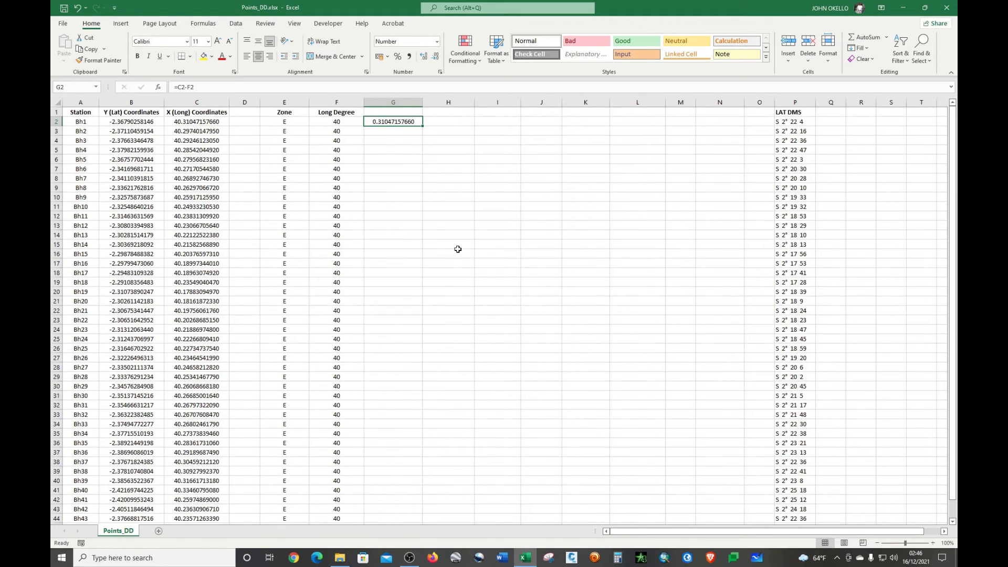
pyautogui.doubleClick(422, 127)
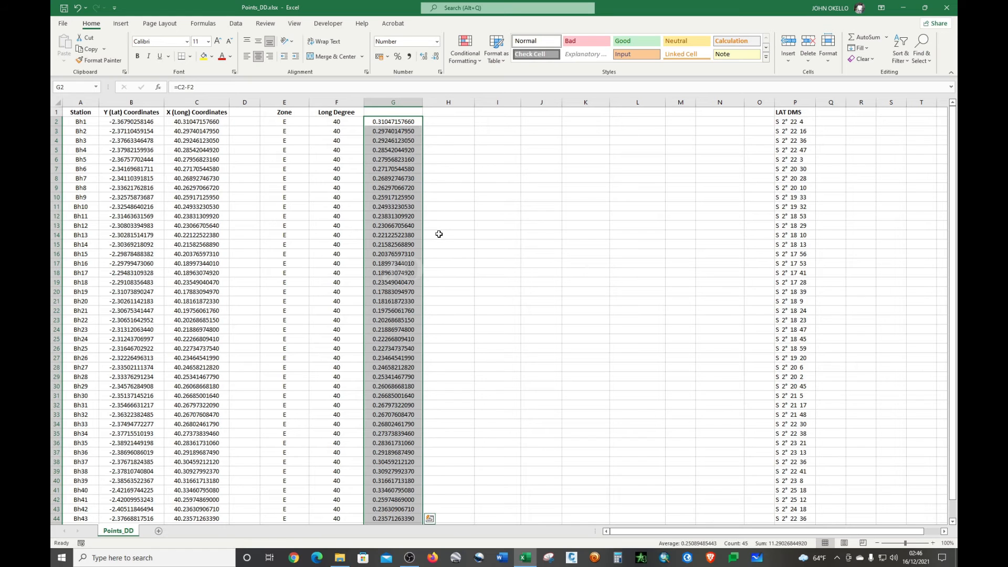
pyautogui.scroll(-1, 438, 233)
pyautogui.scroll(1, 438, 234)
pyautogui.click(453, 225)
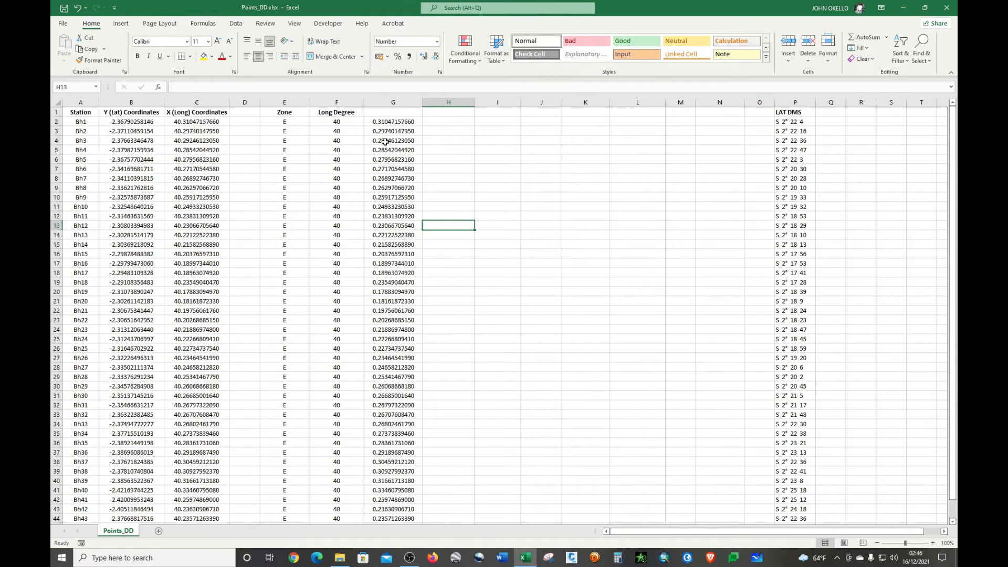
# - Enter the formula =G2*60 in H2 and fill it down column H for all stations
pyautogui.click(445, 122)
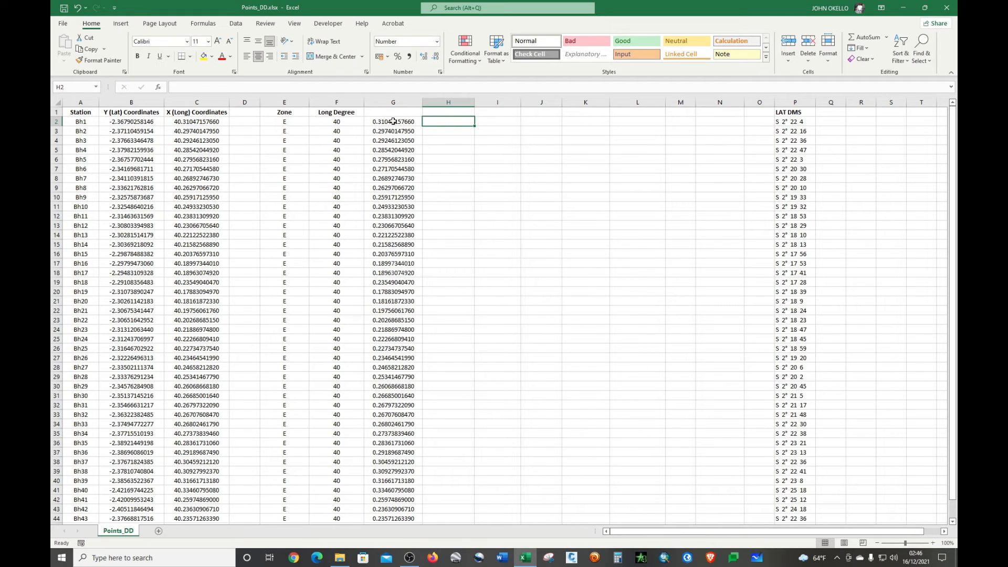
pyautogui.write('=')
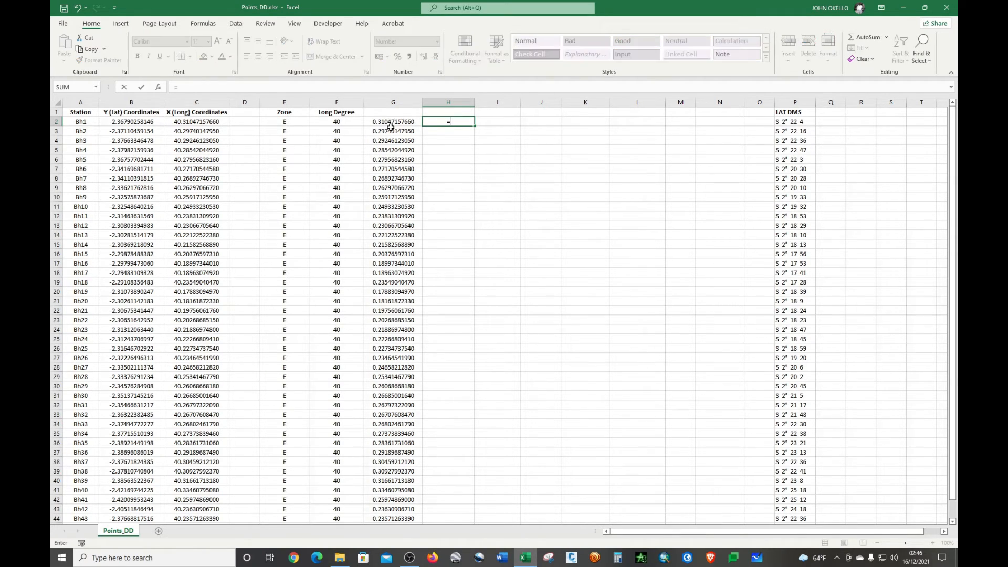
pyautogui.click(394, 122)
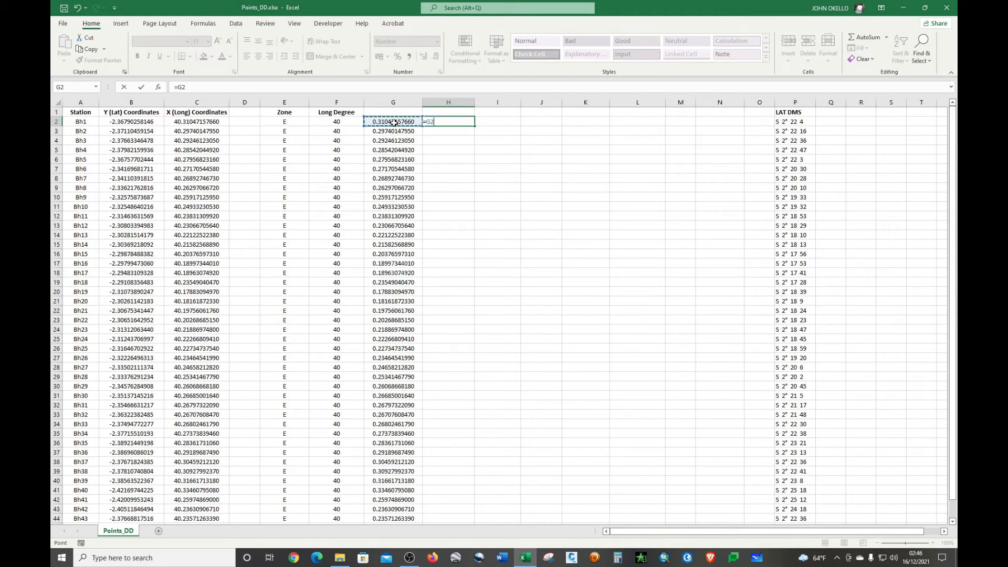
pyautogui.write('*')
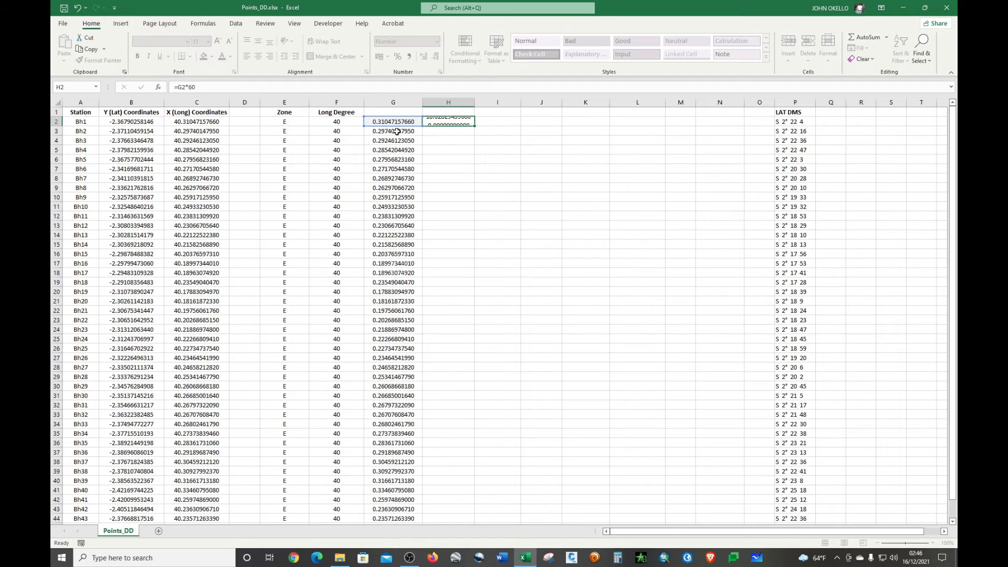
pyautogui.press('Return')
pyautogui.click(454, 122)
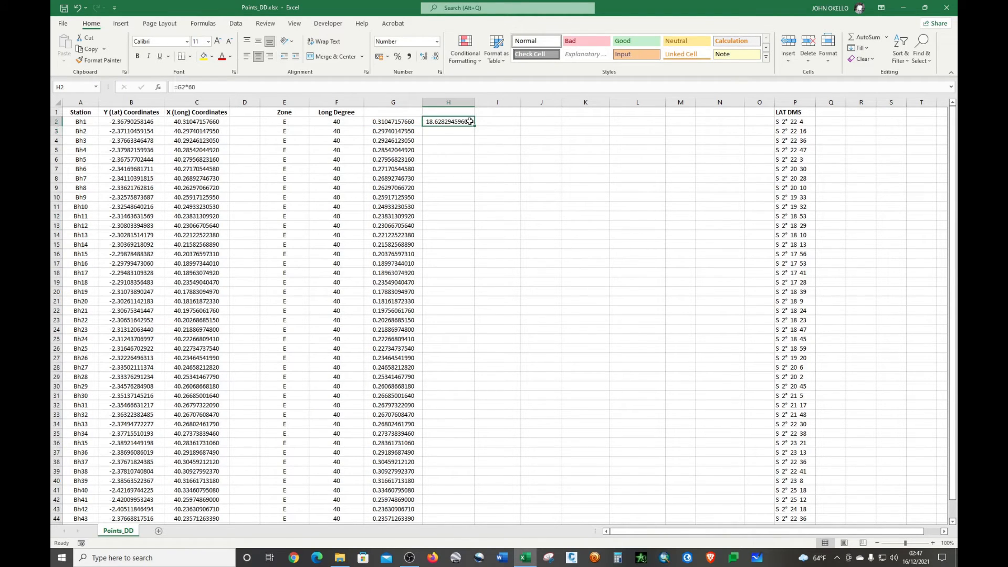
pyautogui.doubleClick(475, 125)
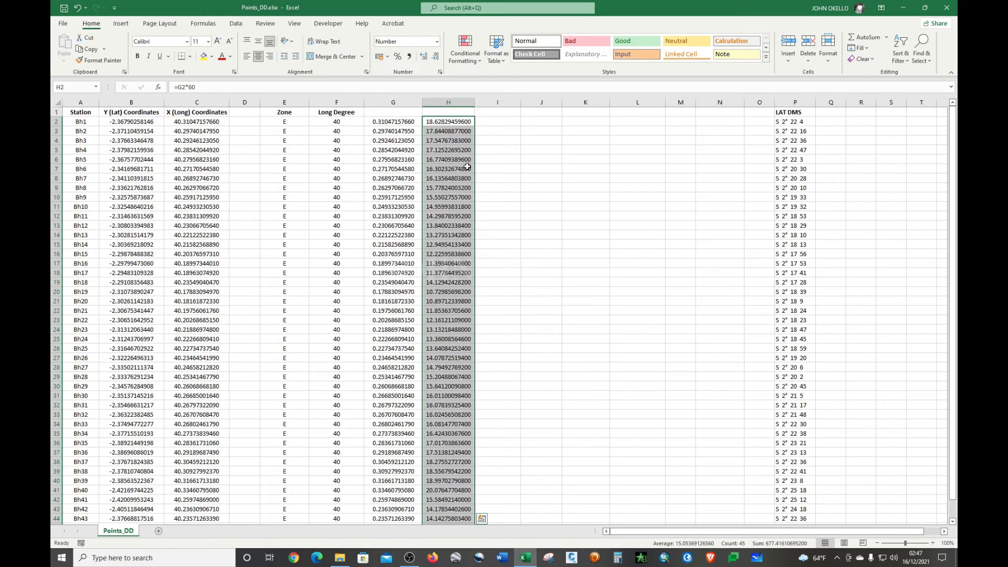
pyautogui.scroll(-3, 467, 167)
pyautogui.scroll(3, 464, 154)
# - Enter the formula =TRUNC(H2) in I2 to extract the whole minutes, and widen column I to fit the value
pyautogui.click(498, 123)
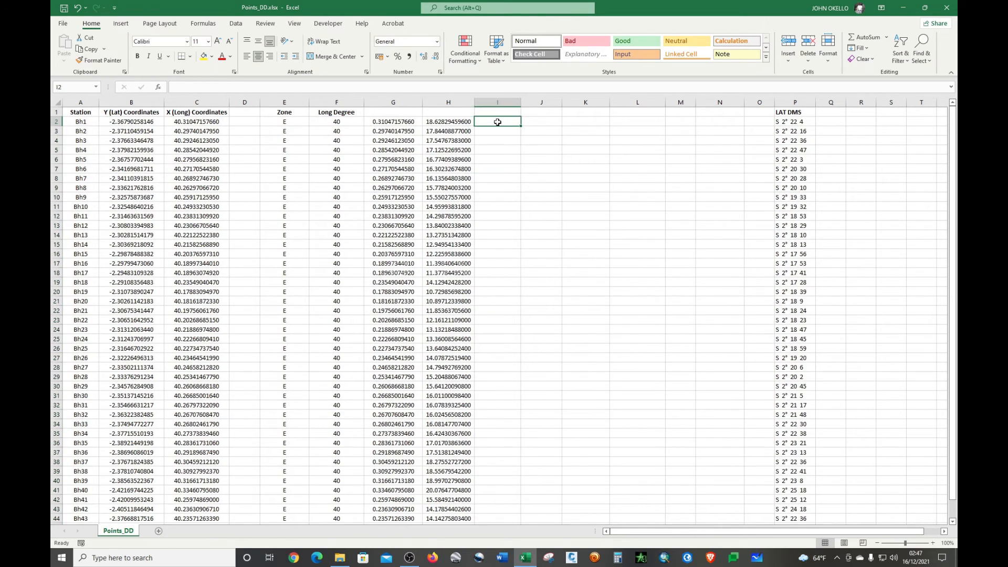
pyautogui.write('=')
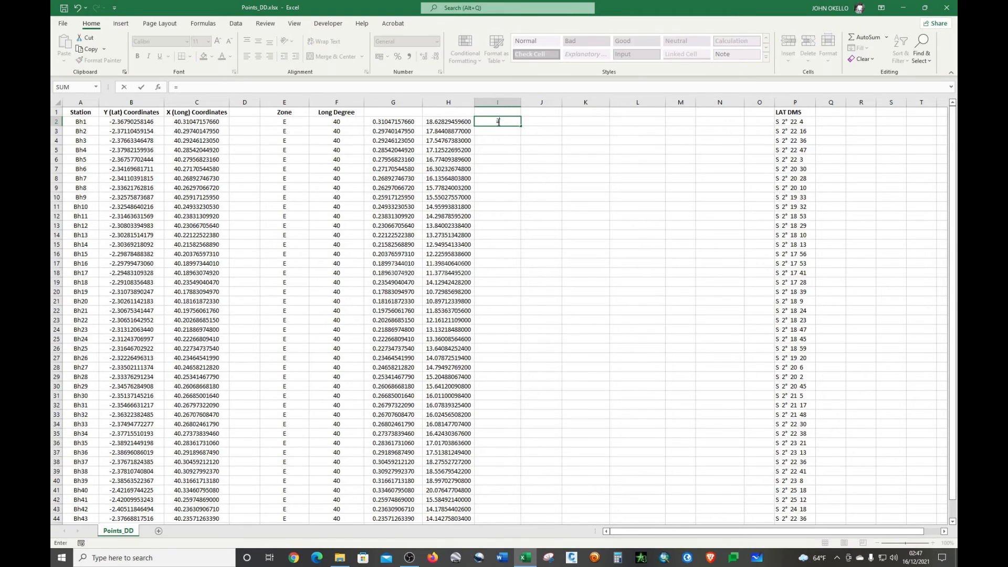
pyautogui.write('tru')
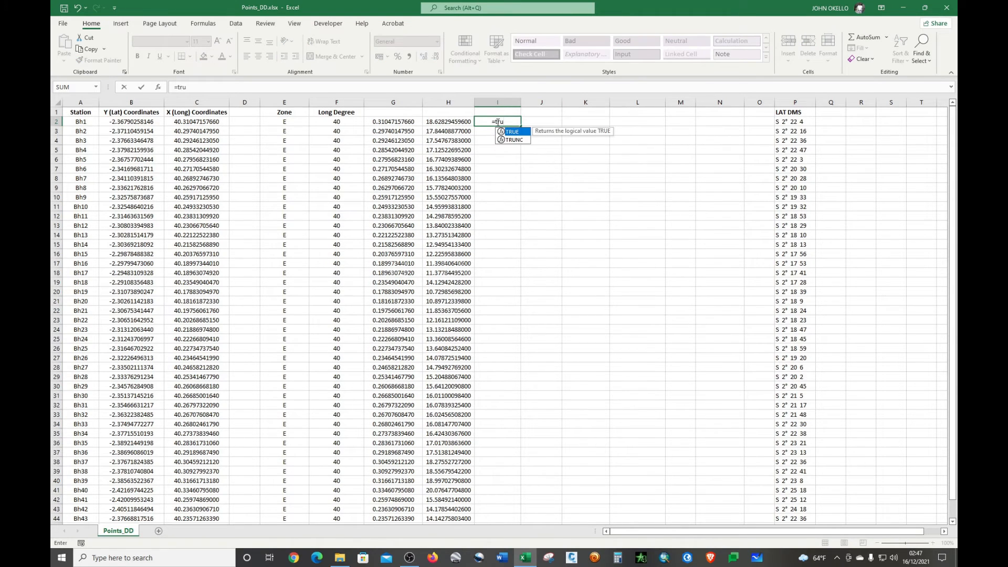
pyautogui.doubleClick(516, 140)
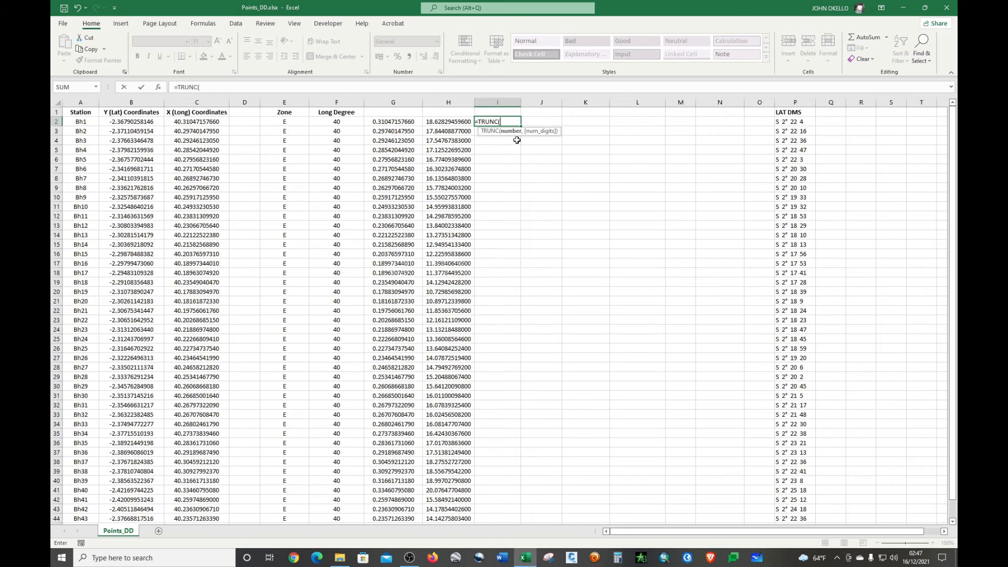
pyautogui.click(458, 121)
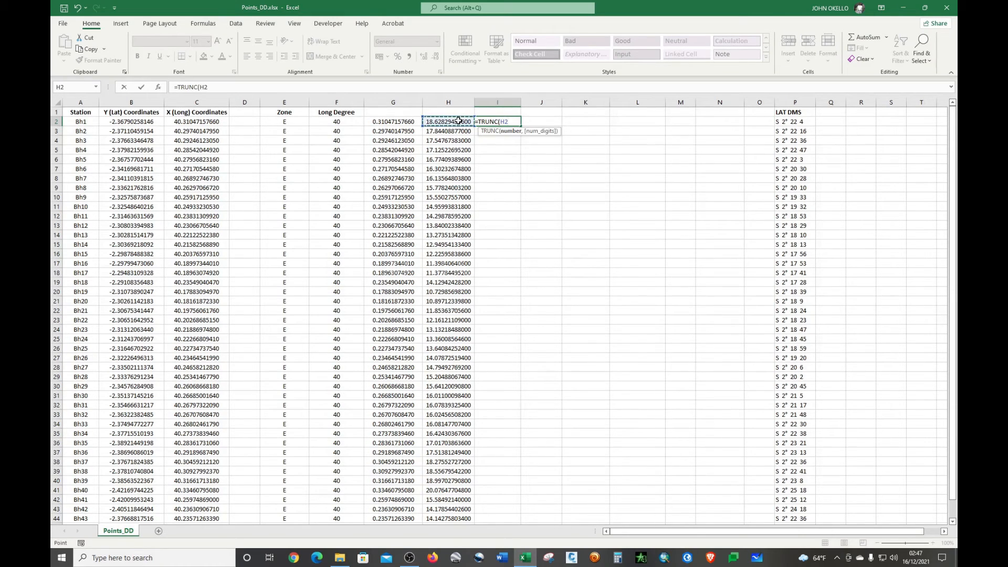
pyautogui.hotkey('ctrl', 'Return')
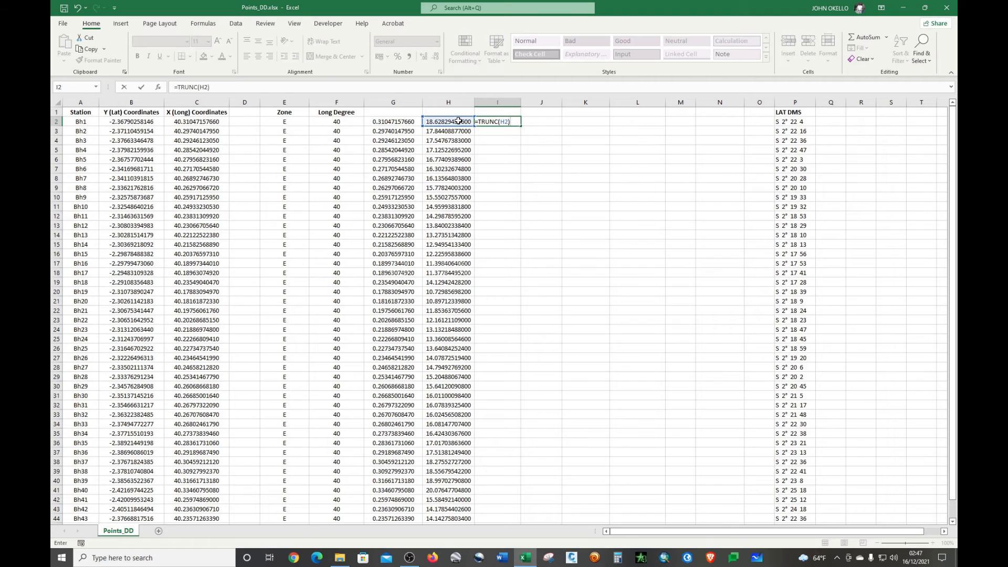
pyautogui.press('Return')
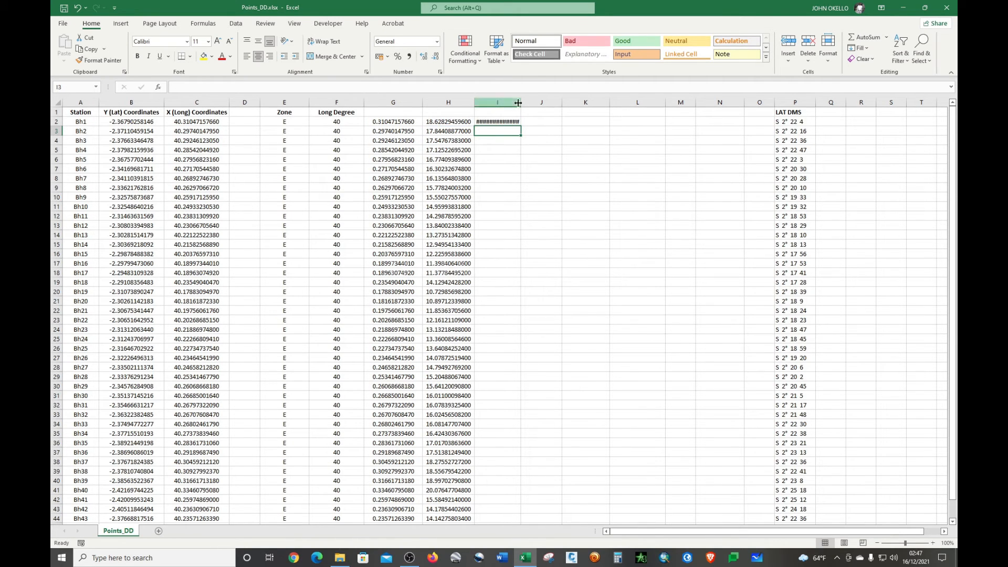
pyautogui.moveTo(521, 101); pyautogui.dragTo(532, 101)
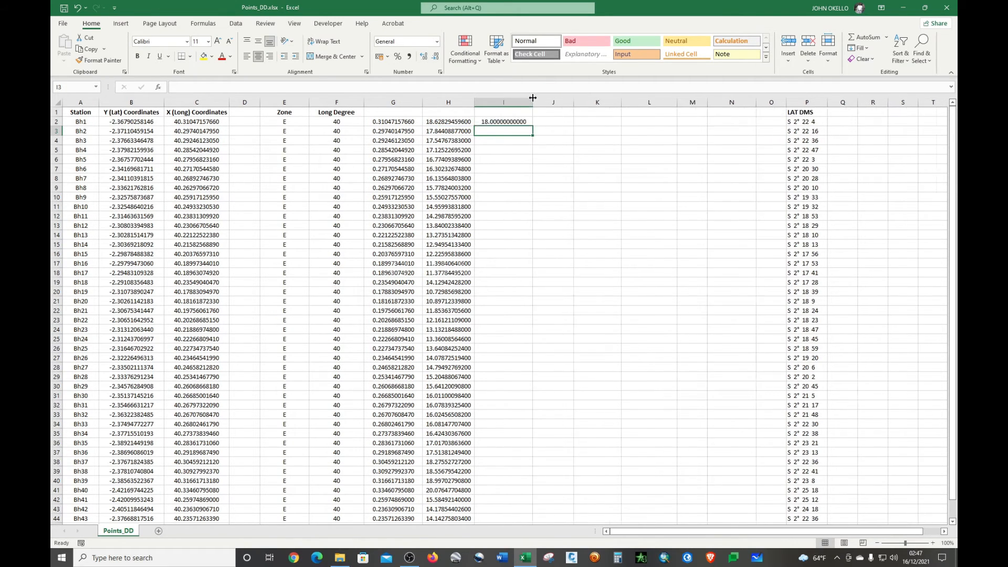
# - Format the whole of column I as Number with 0 decimal places
pyautogui.click(512, 102)
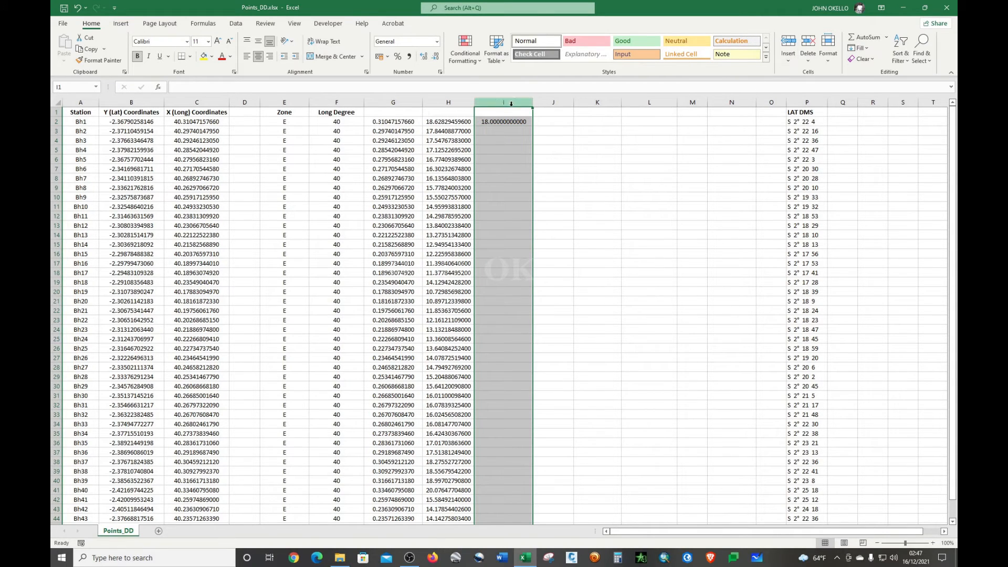
pyautogui.rightClick(505, 121)
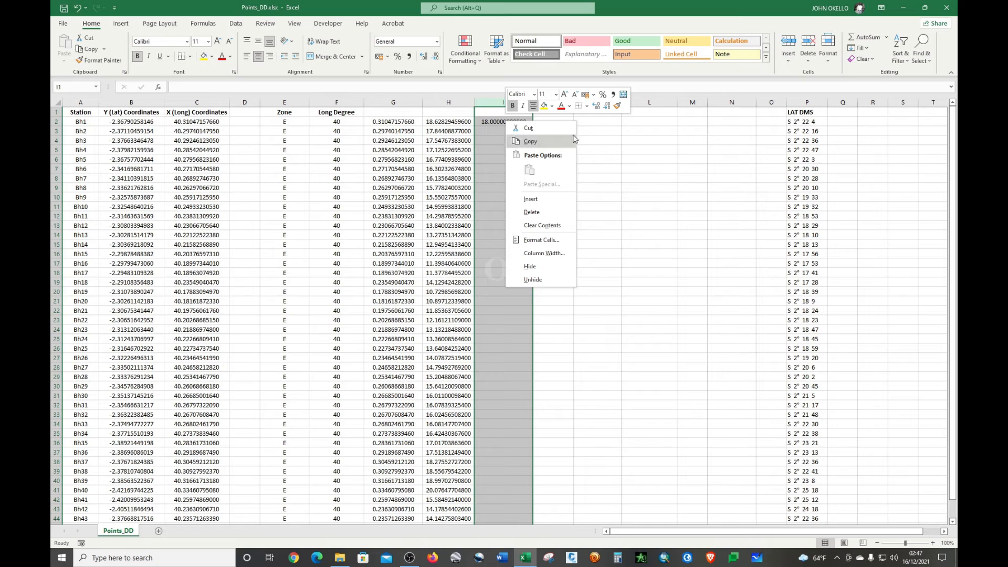
pyautogui.click(533, 247)
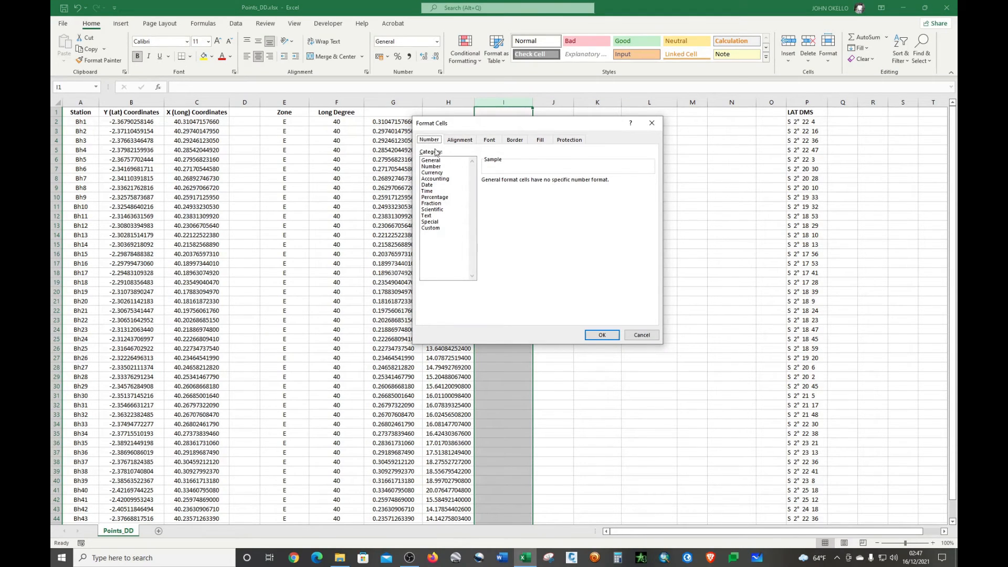
pyautogui.click(434, 166)
pyautogui.click(545, 183)
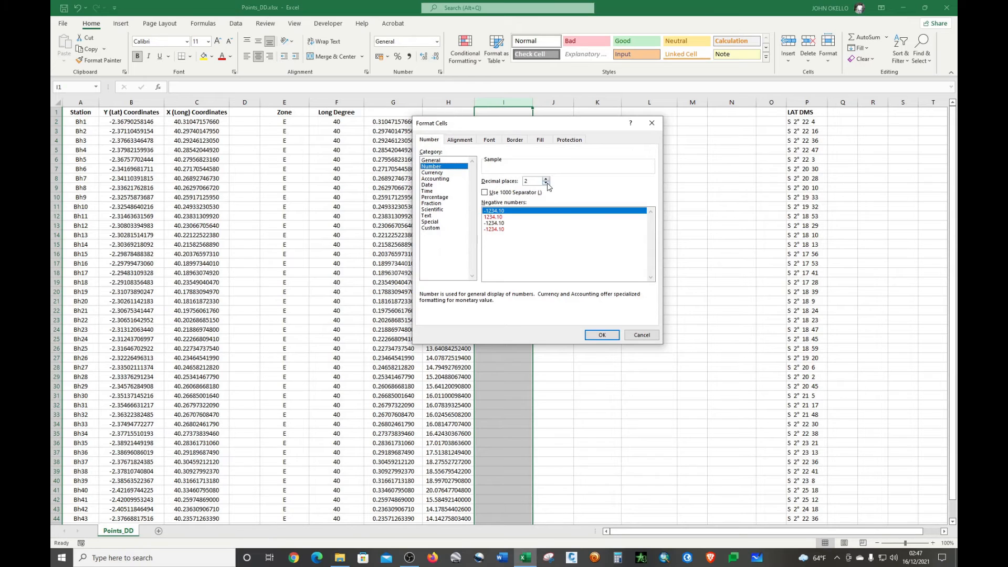
pyautogui.click(545, 184)
pyautogui.click(602, 335)
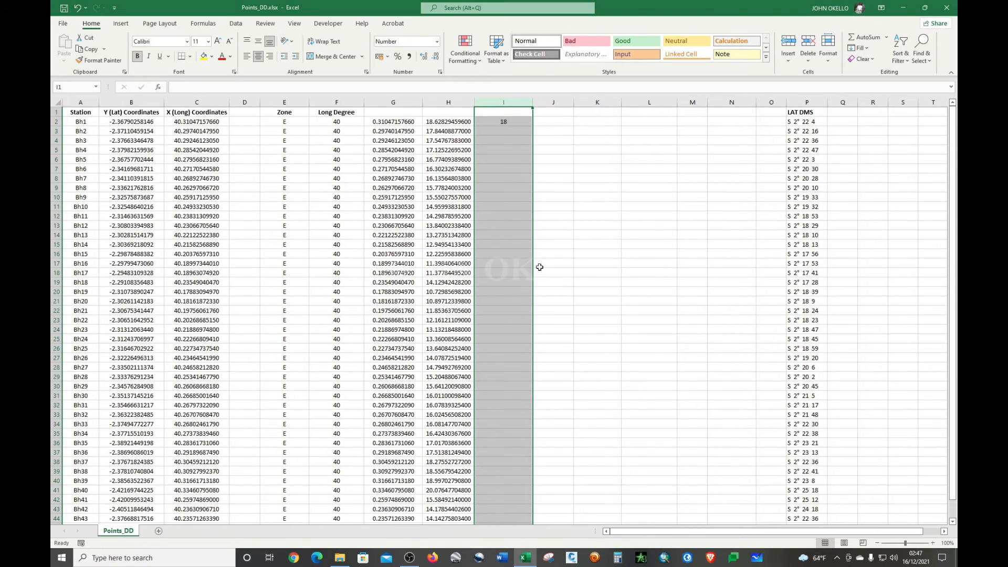
# - Fill the I2 formula down column I for all stations and enter the header Long Minutes in I1
pyautogui.click(523, 121)
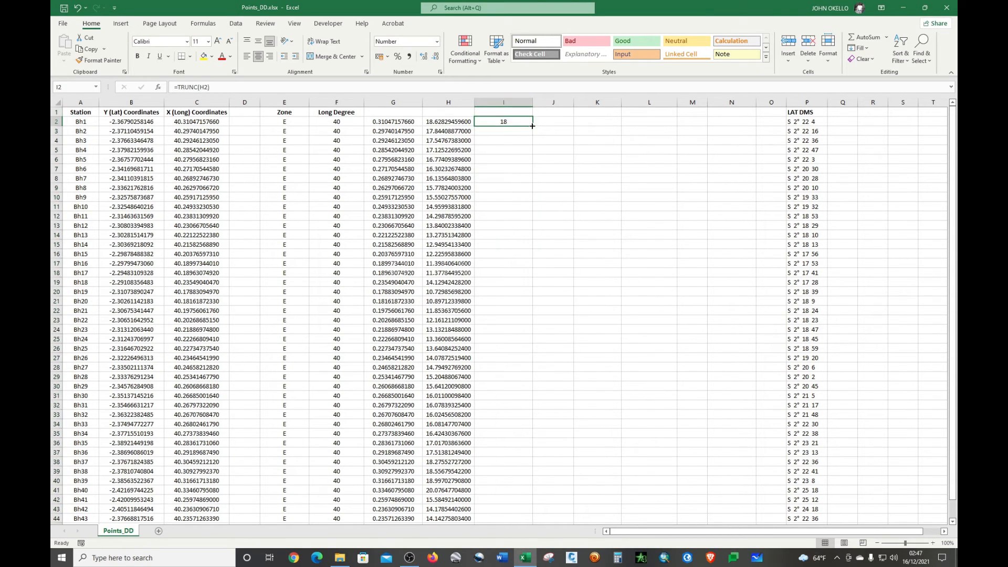
pyautogui.doubleClick(533, 125)
pyautogui.click(518, 110)
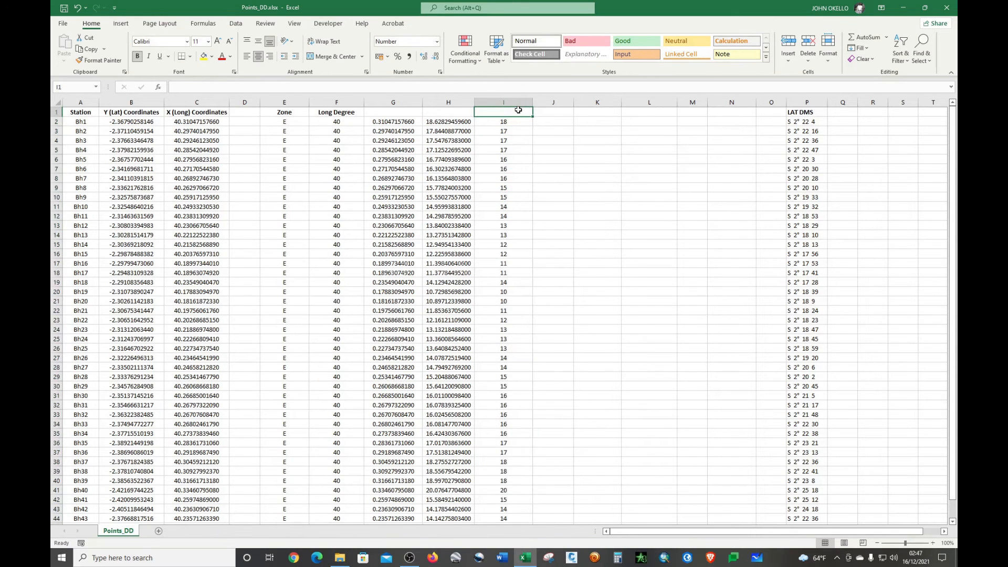
pyautogui.write('Lo')
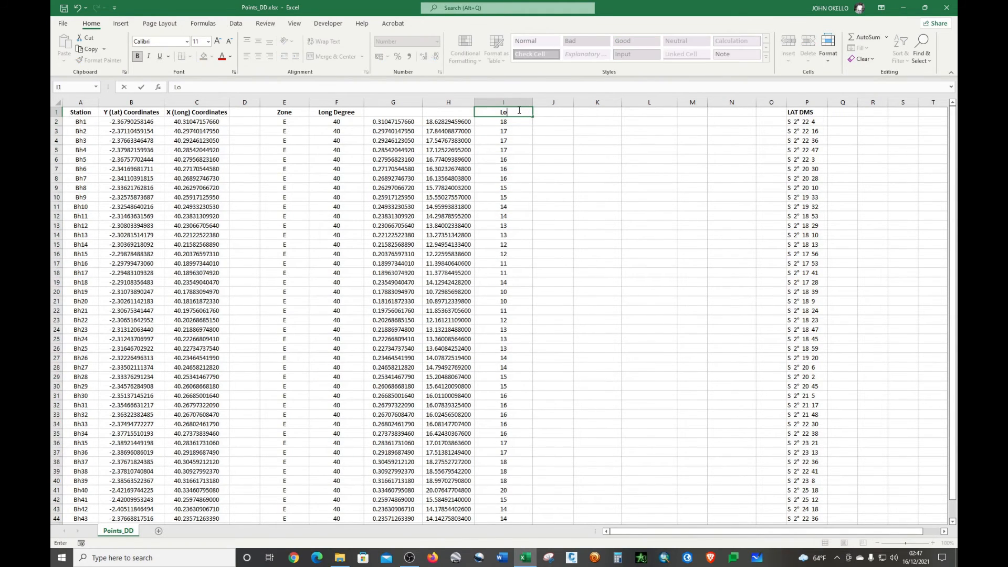
pyautogui.write('ng Minutes')
pyautogui.click(561, 132)
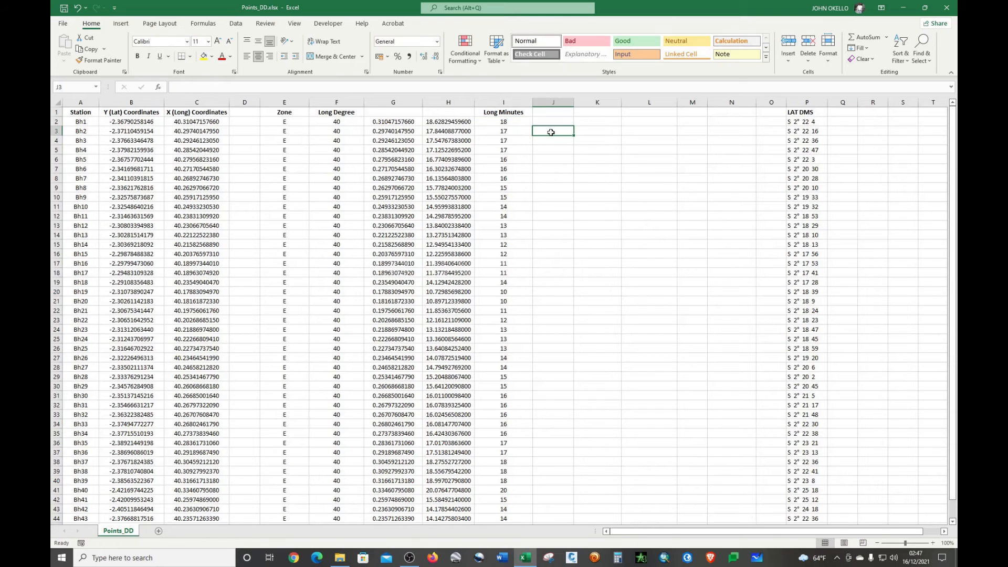
# - Widen column J, enter the formula =H2-I2 in J2 for the decimal part of the minutes, and fill it down the column
pyautogui.click(549, 121)
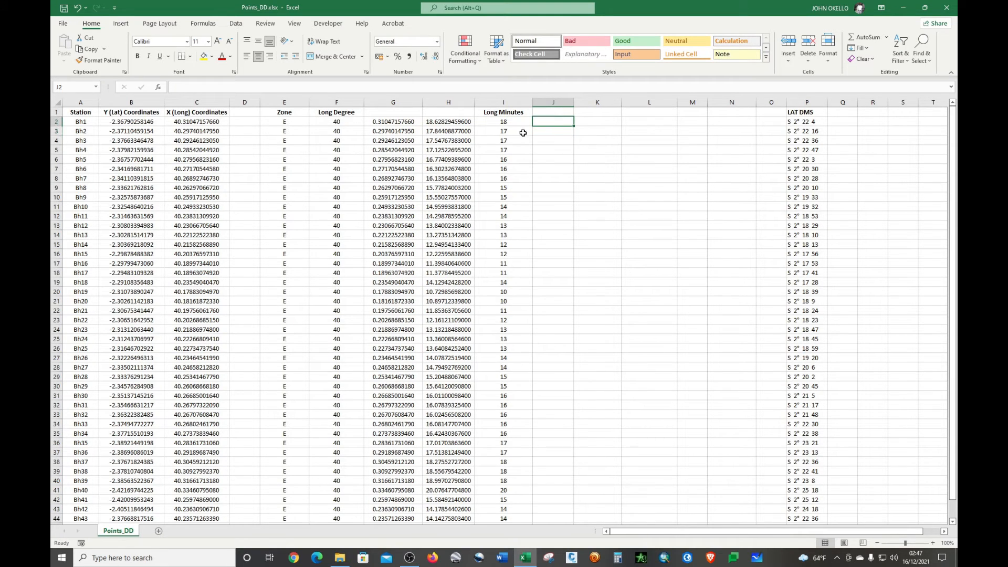
pyautogui.moveTo(574, 102); pyautogui.dragTo(591, 102)
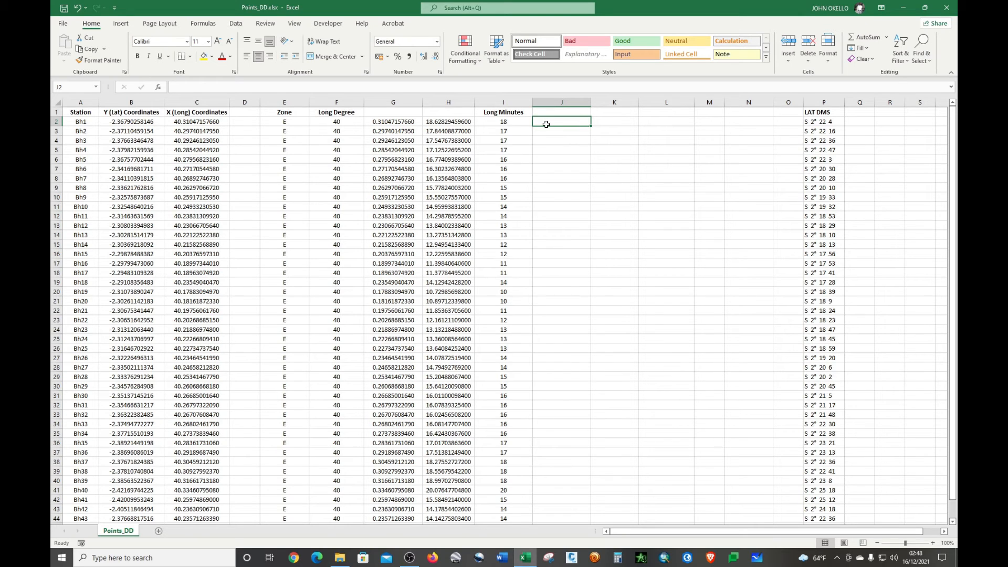
pyautogui.write('=')
pyautogui.click(461, 122)
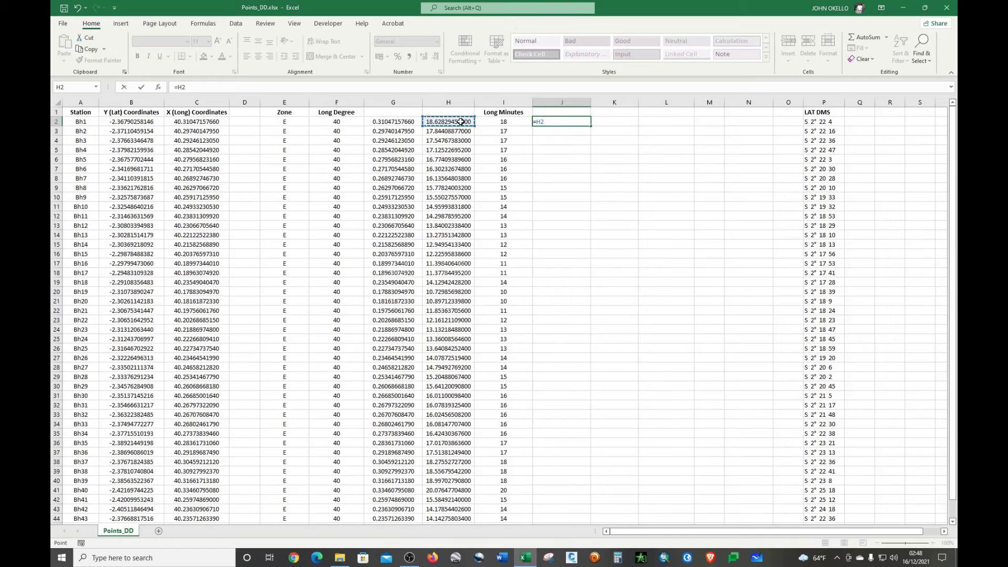
pyautogui.write('-')
pyautogui.click(508, 121)
pyautogui.hotkey('ctrl', 'Return')
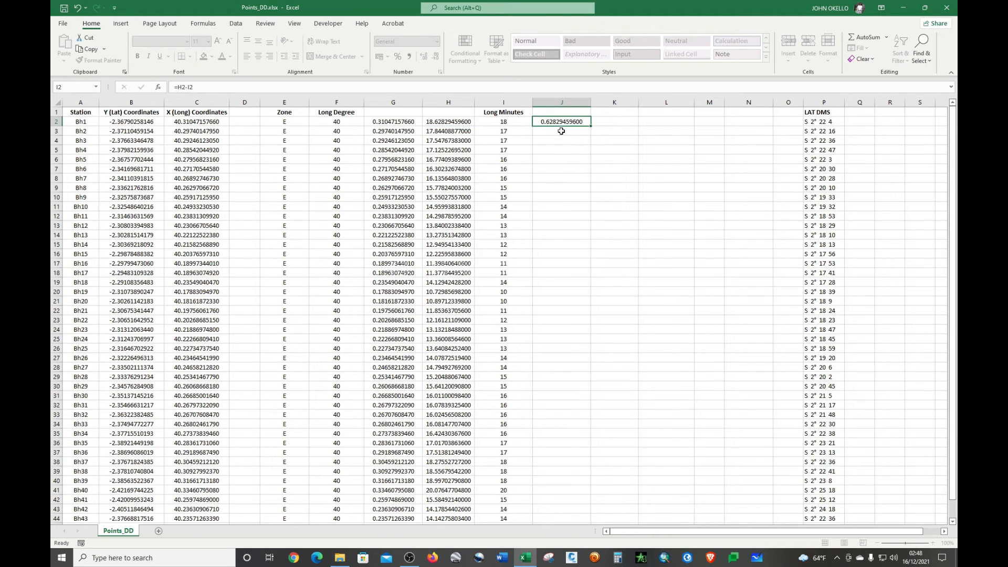
pyautogui.doubleClick(591, 126)
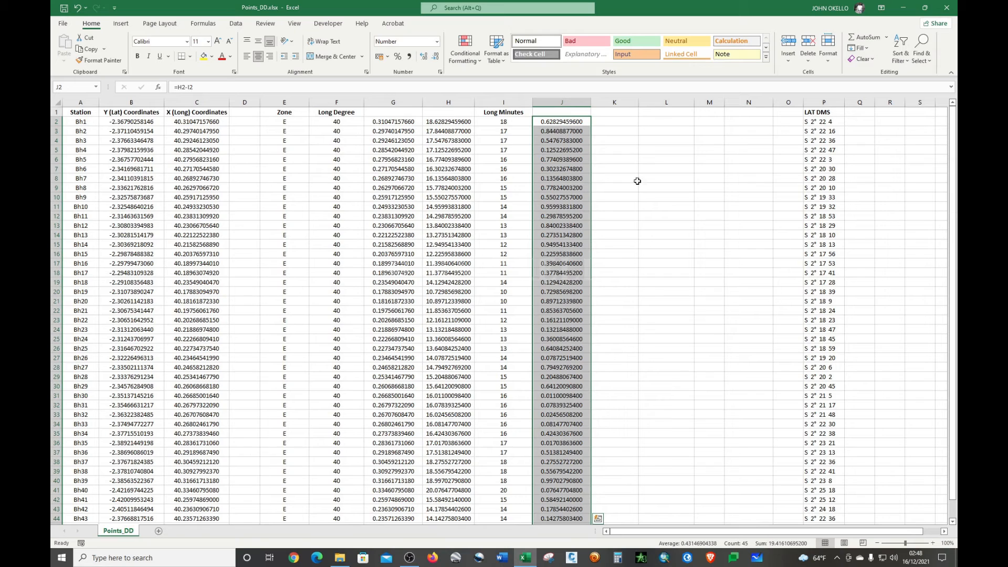
# - Widen column K slightly and enter the formula =J2*60 in K2 to convert the decimal minutes to seconds
pyautogui.click(615, 125)
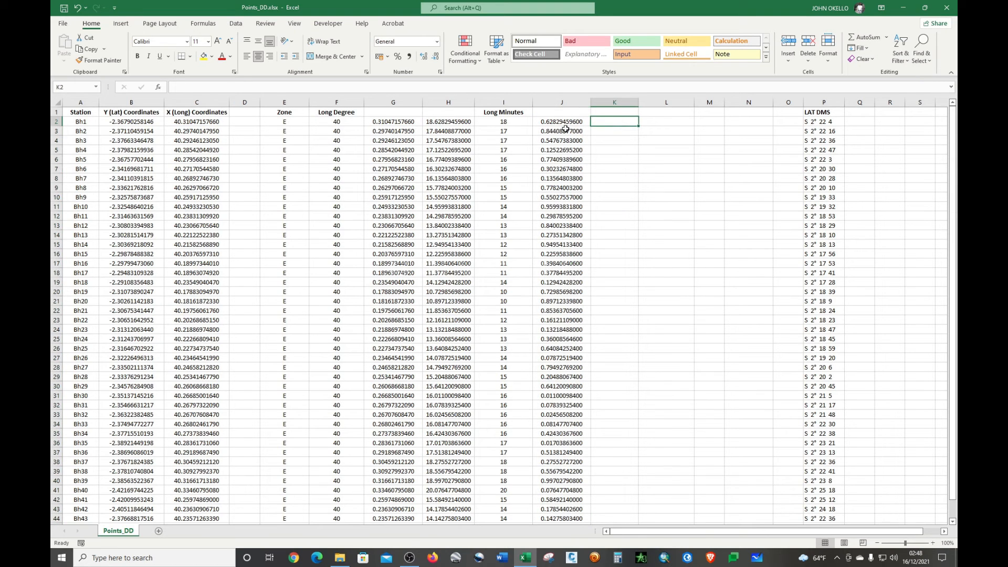
pyautogui.moveTo(638, 104); pyautogui.dragTo(646, 104)
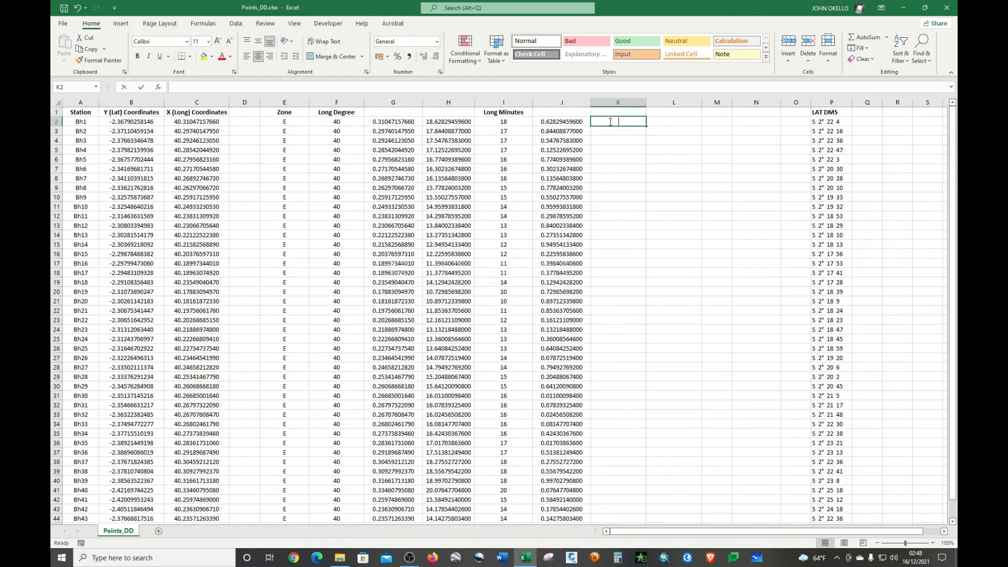
pyautogui.write('=')
pyautogui.click(572, 122)
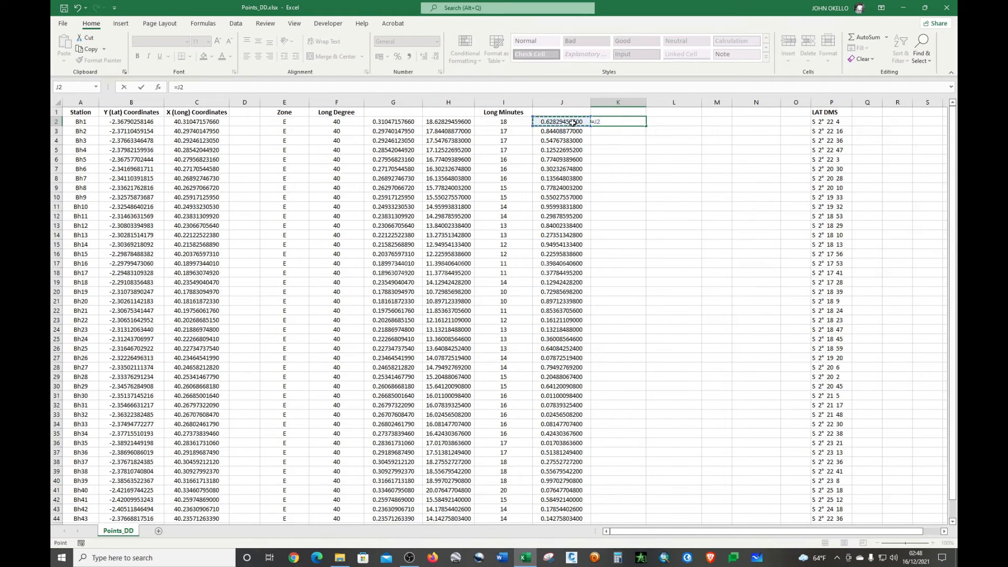
pyautogui.write('*')
pyautogui.press('Return')
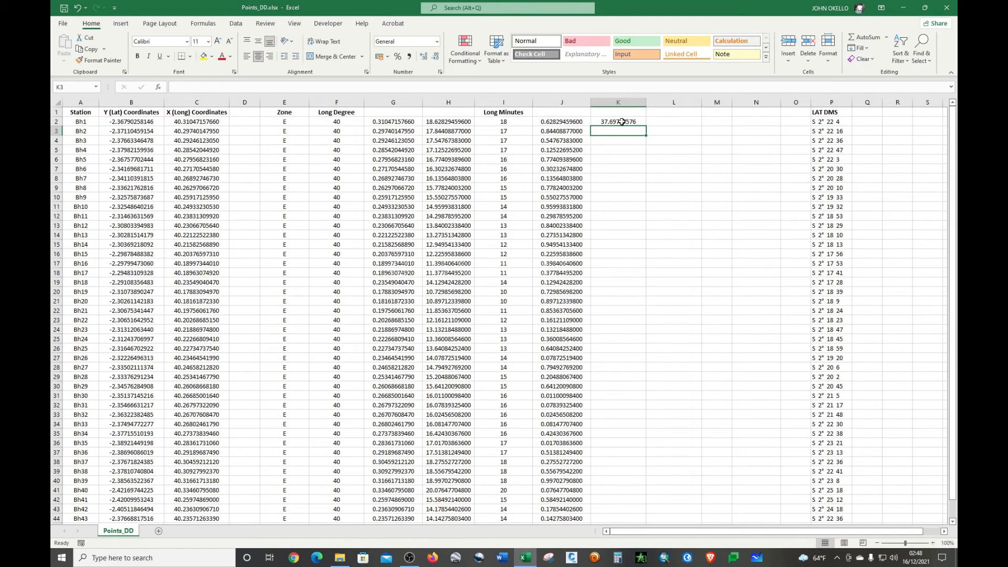
# - Try to change the K2 formula to =((J2*60),0), adding the brackets and the zero-decimals argument
pyautogui.click(623, 121)
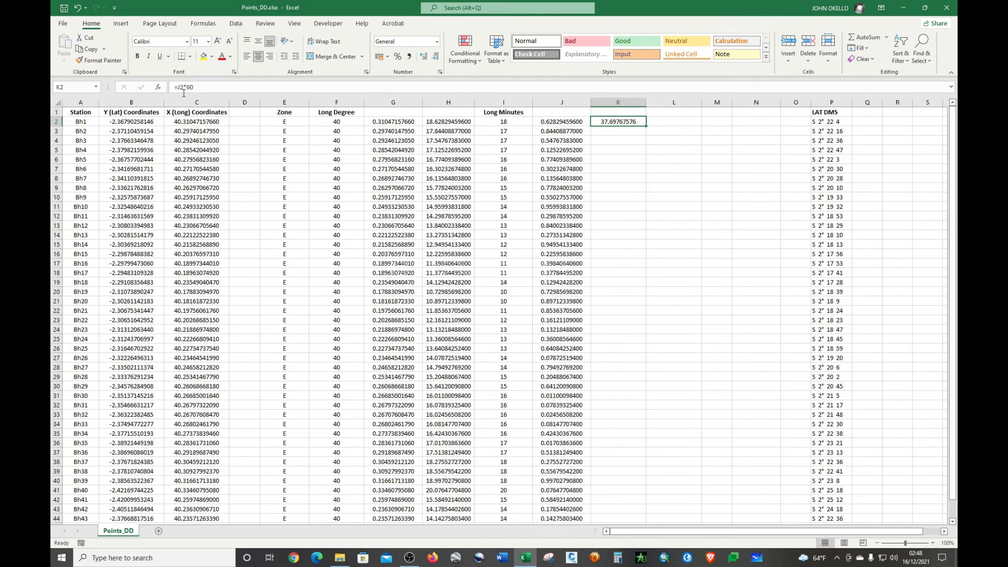
pyautogui.click(179, 87)
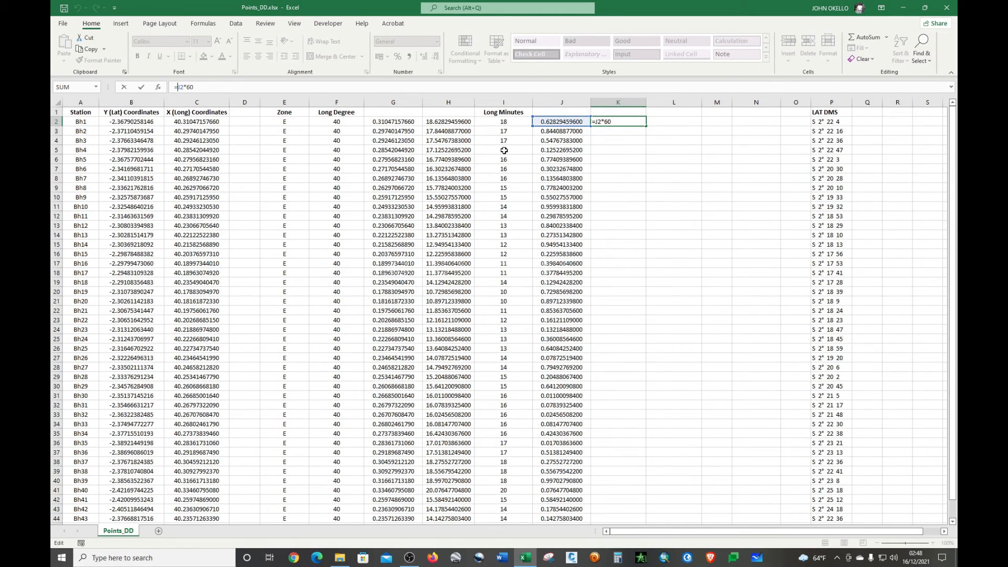
pyautogui.write('((')
pyautogui.press('BackSpace')
pyautogui.write('(')
pyautogui.write('),0')
pyautogui.press('Return')
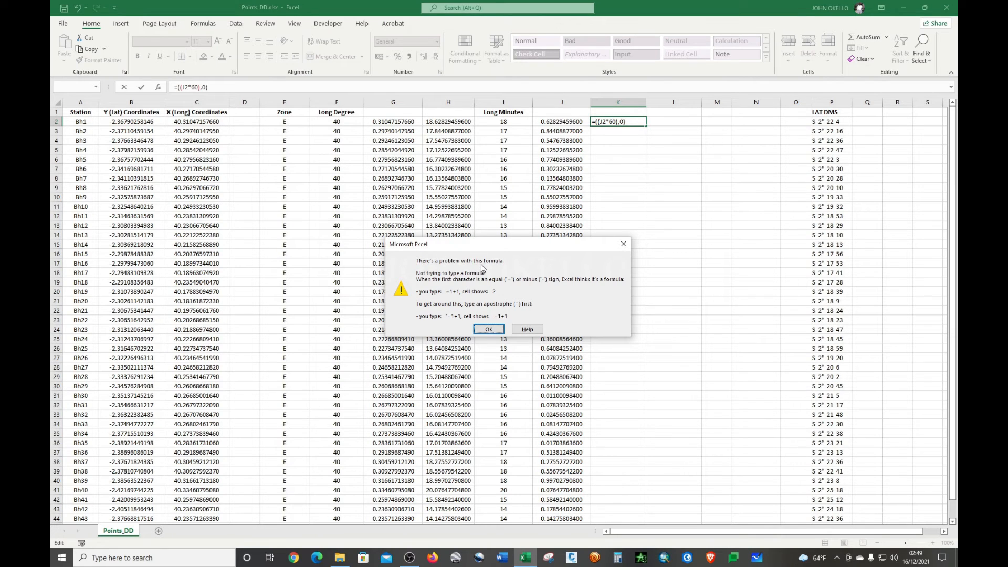
pyautogui.click(621, 244)
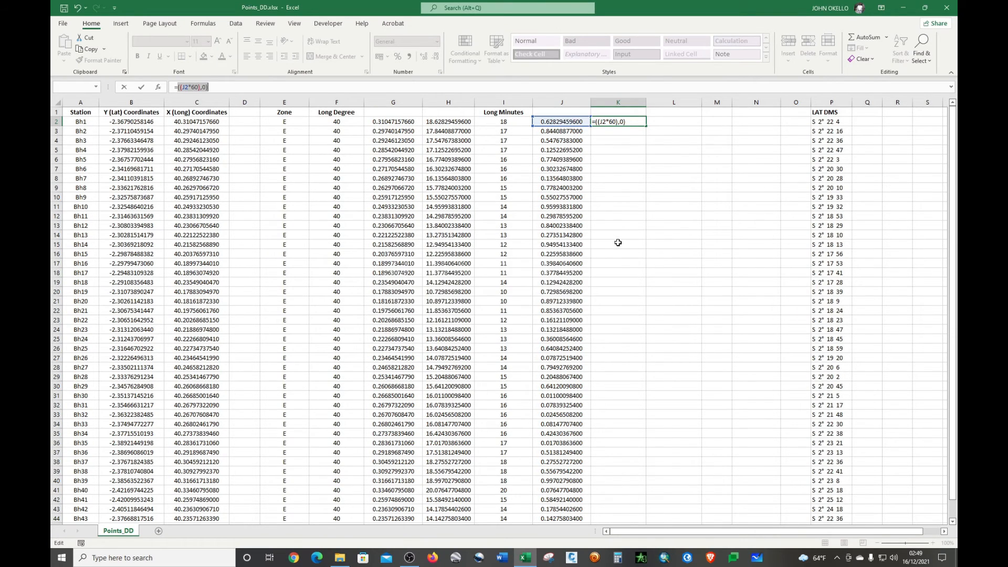
# - Add the ROUND function to the K2 formula, making it =ROUND((J2*60),0)
pyautogui.click(180, 87)
pyautogui.write('rou')
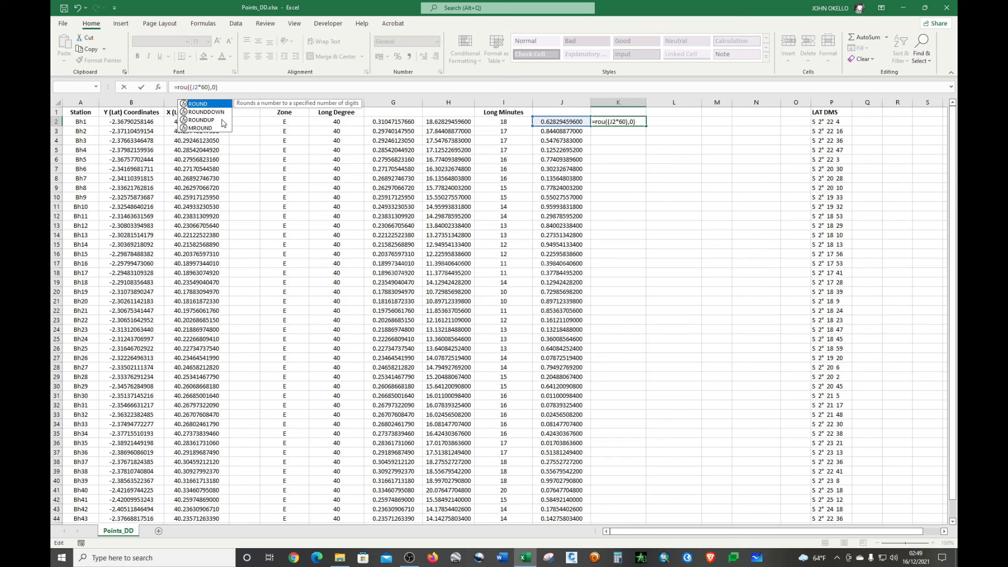
pyautogui.write('nd')
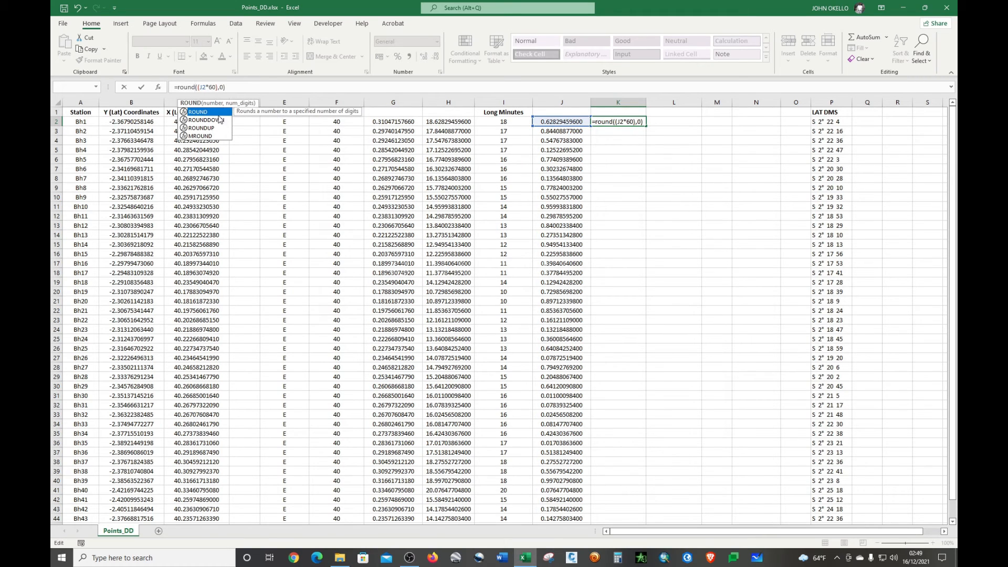
pyautogui.click(234, 91)
pyautogui.press('Return')
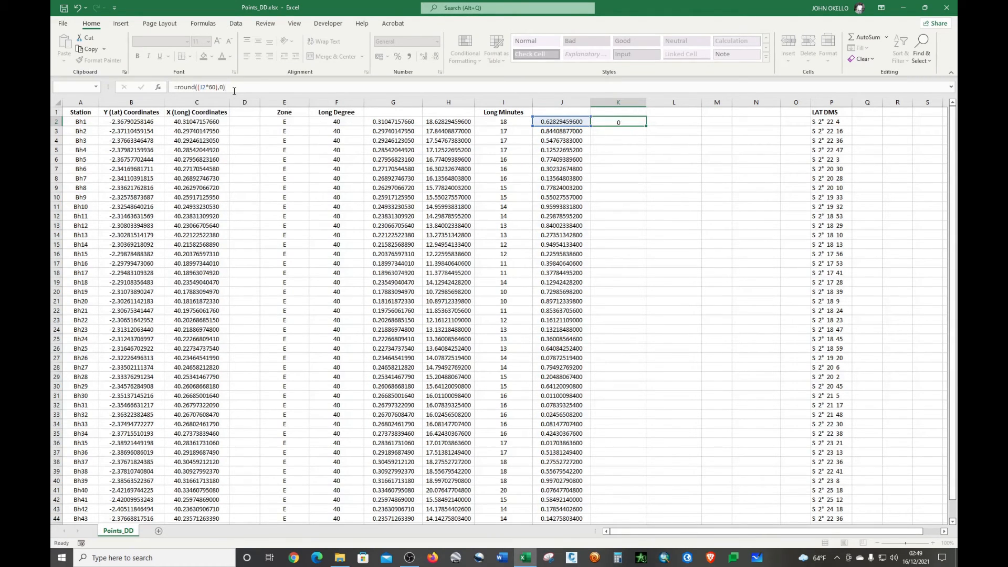
# - Fill the K2 rounding formula down column K for all stations and enter the header LONG Seconds in K1
pyautogui.click(600, 122)
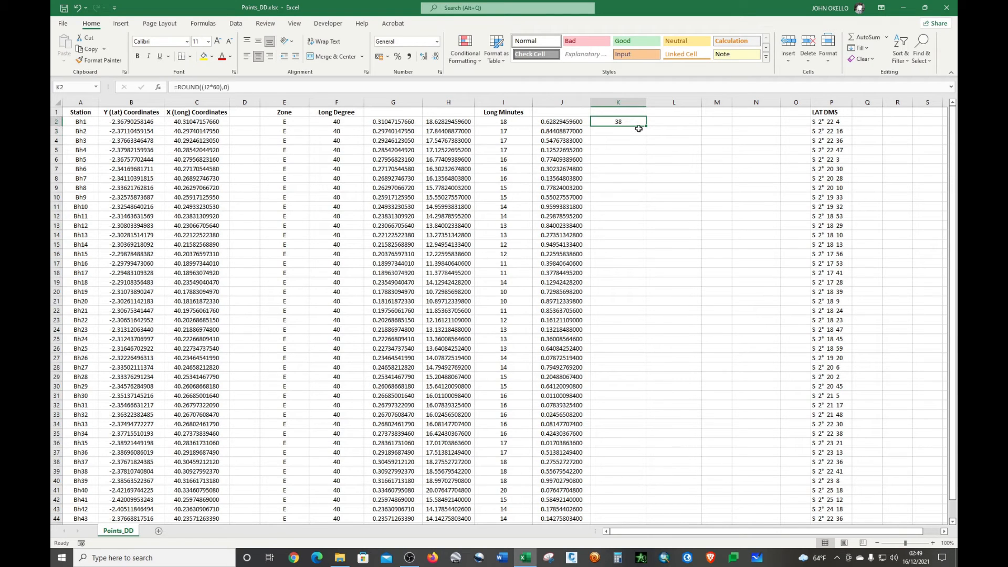
pyautogui.doubleClick(645, 126)
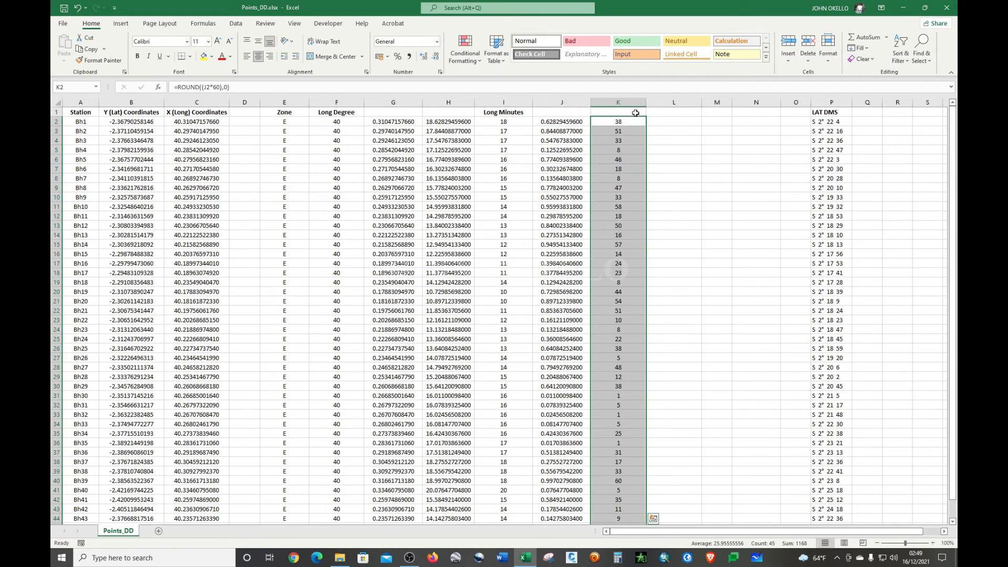
pyautogui.click(632, 112)
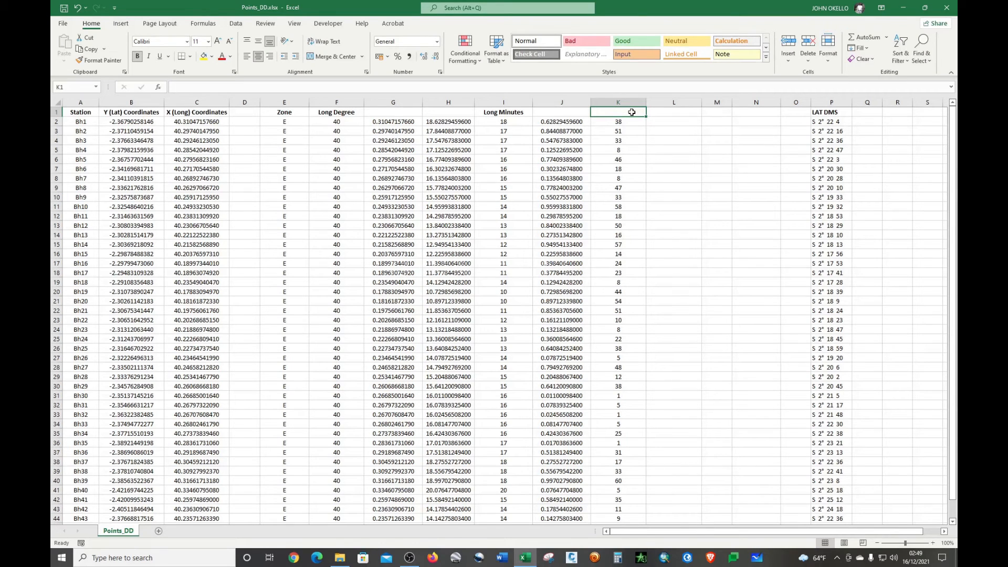
pyautogui.write('Lo')
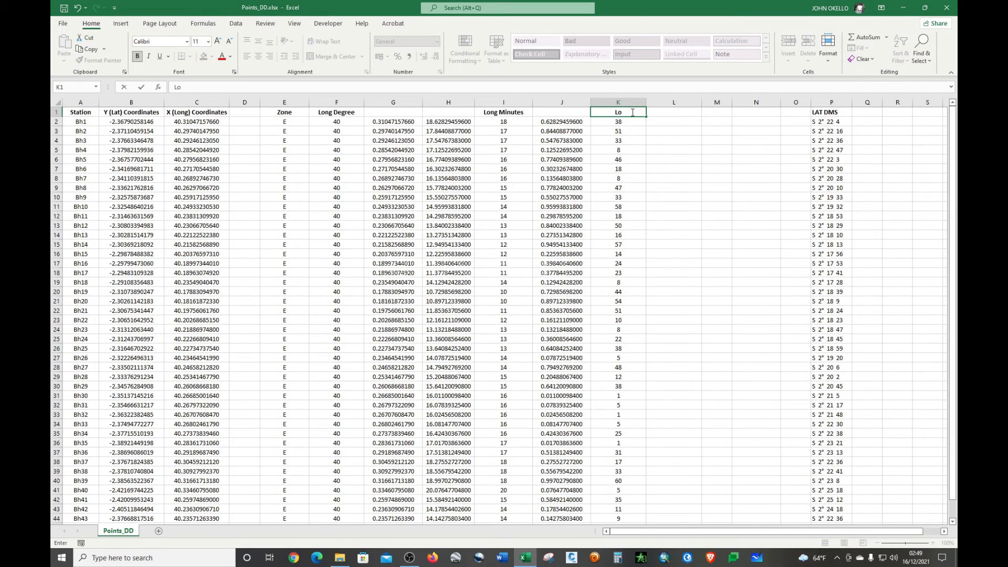
pyautogui.press('BackSpace')
pyautogui.write('OM')
pyautogui.press('BackSpace')
pyautogui.write('NG Seconds')
pyautogui.click(647, 131)
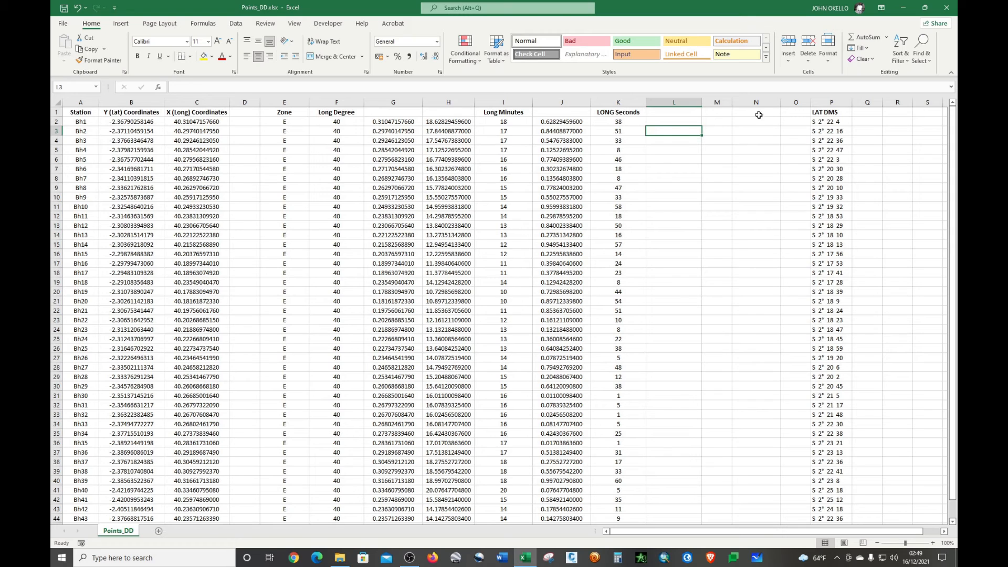
# - Delete the empty sheet columns L, M and N between the longitude seconds and LAT DMS
pyautogui.click(674, 102)
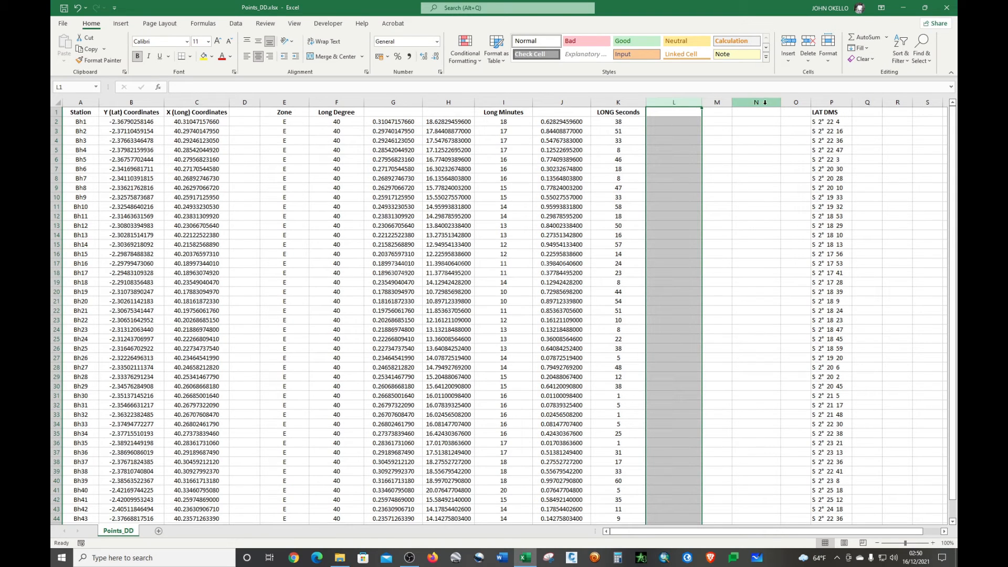
pyautogui.keyDown('ctrl'); pyautogui.click(765, 102); pyautogui.keyUp('ctrl')
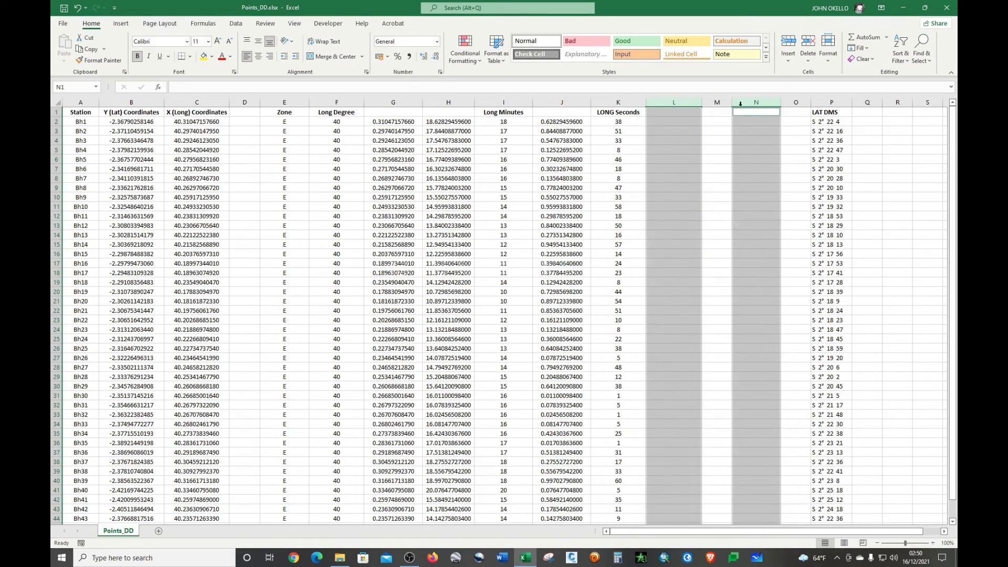
pyautogui.keyDown('ctrl'); pyautogui.click(716, 103); pyautogui.keyUp('ctrl')
pyautogui.click(808, 61)
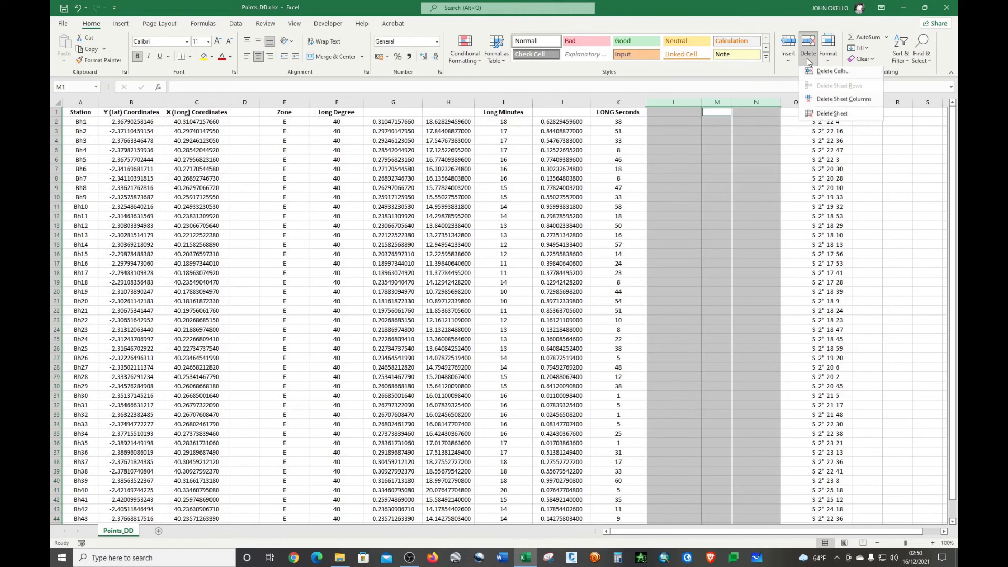
pyautogui.click(830, 101)
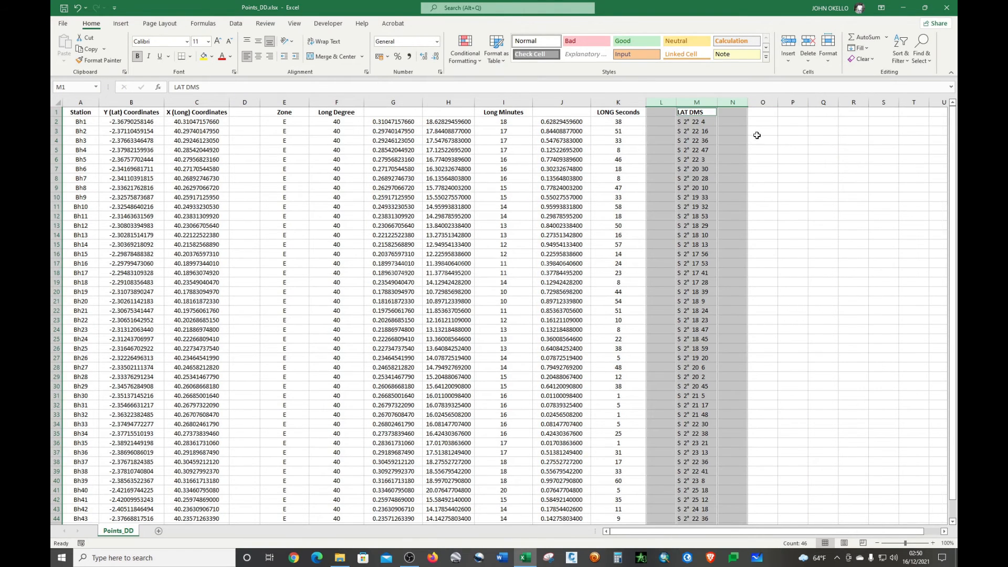
pyautogui.click(767, 110)
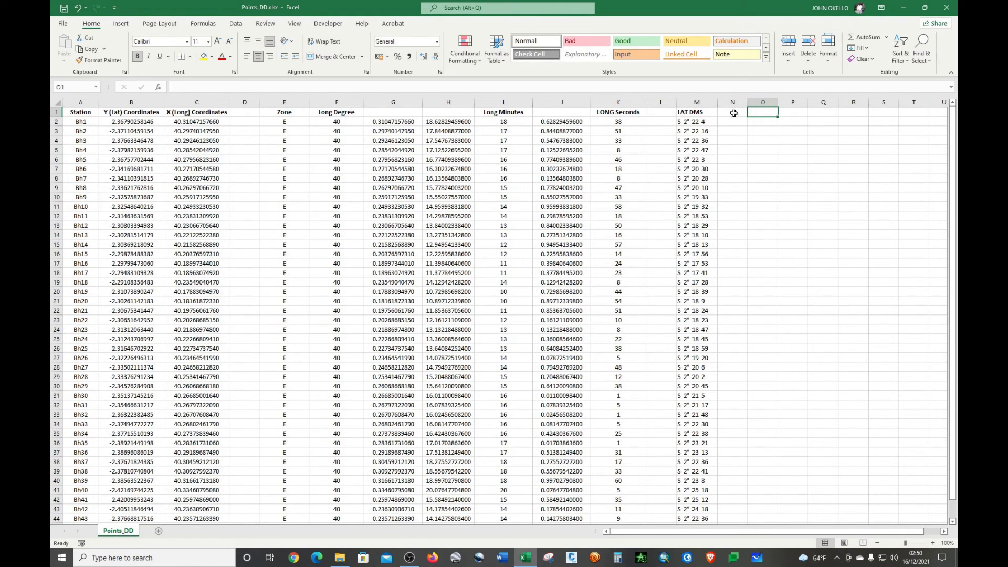
# - Insert two new columns at column L, ahead of the LAT DMS column
pyautogui.click(662, 102)
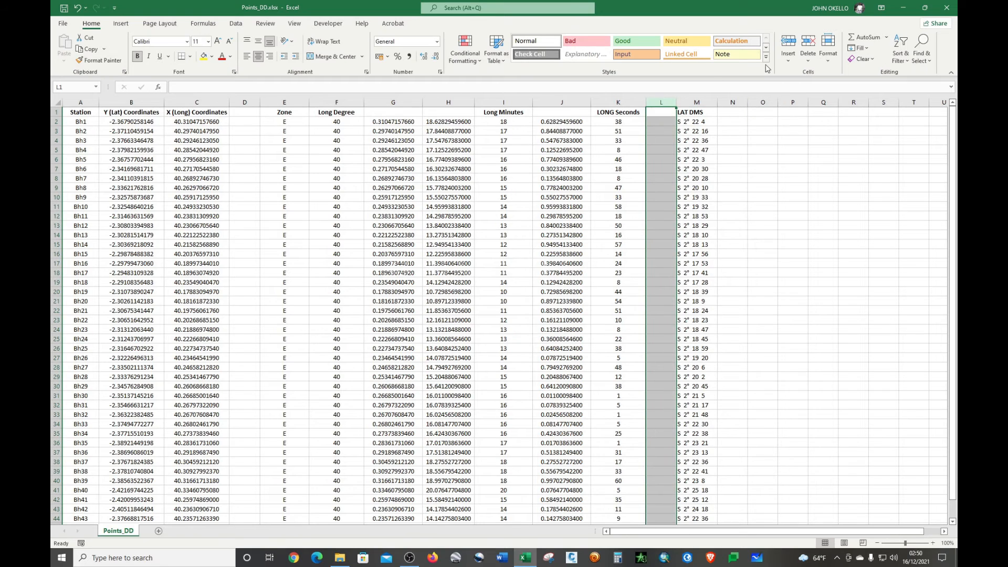
pyautogui.click(788, 45)
pyautogui.click(788, 45)
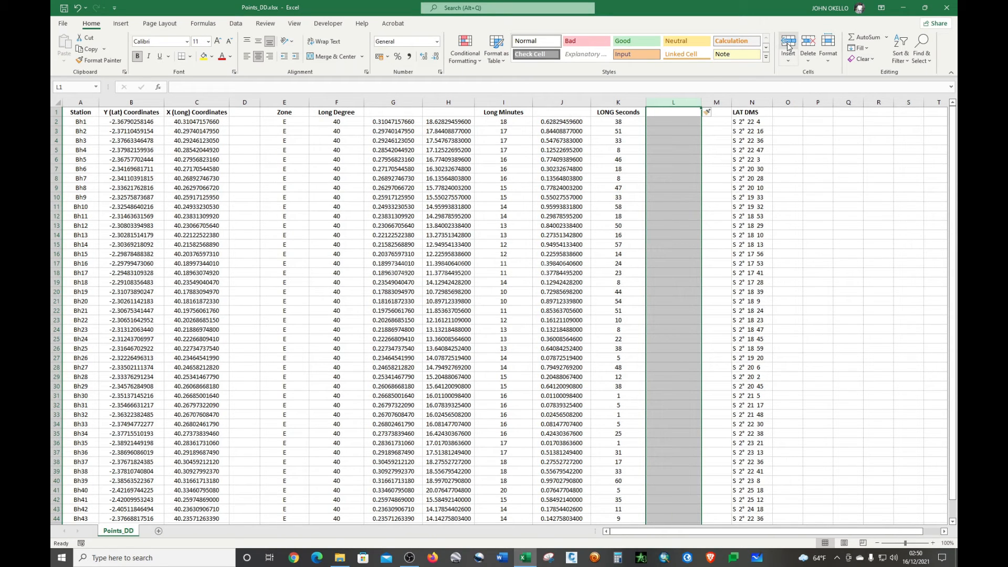
pyautogui.click(787, 45)
# - Enter the header Long DMS in cell M1
pyautogui.click(725, 113)
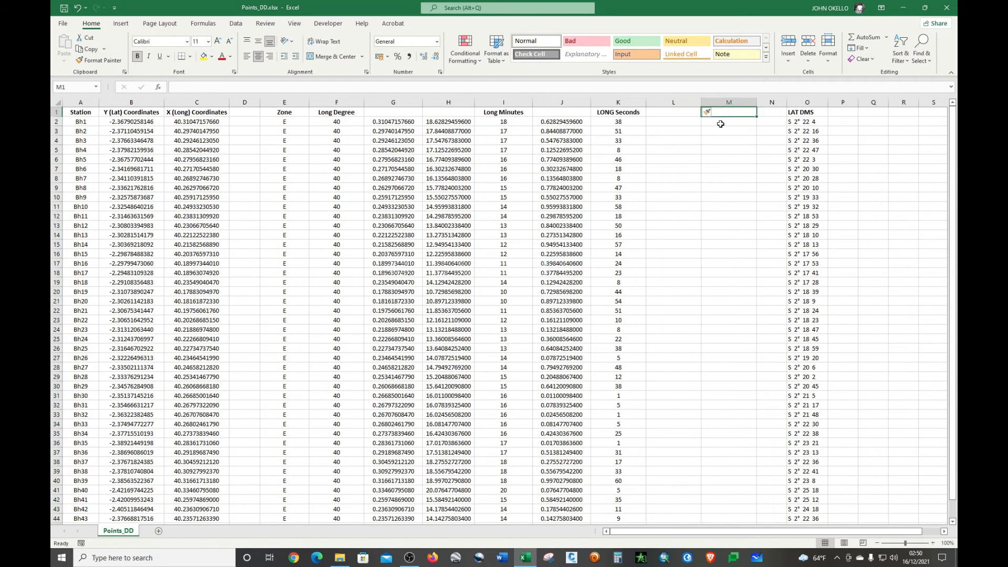
pyautogui.click(721, 124)
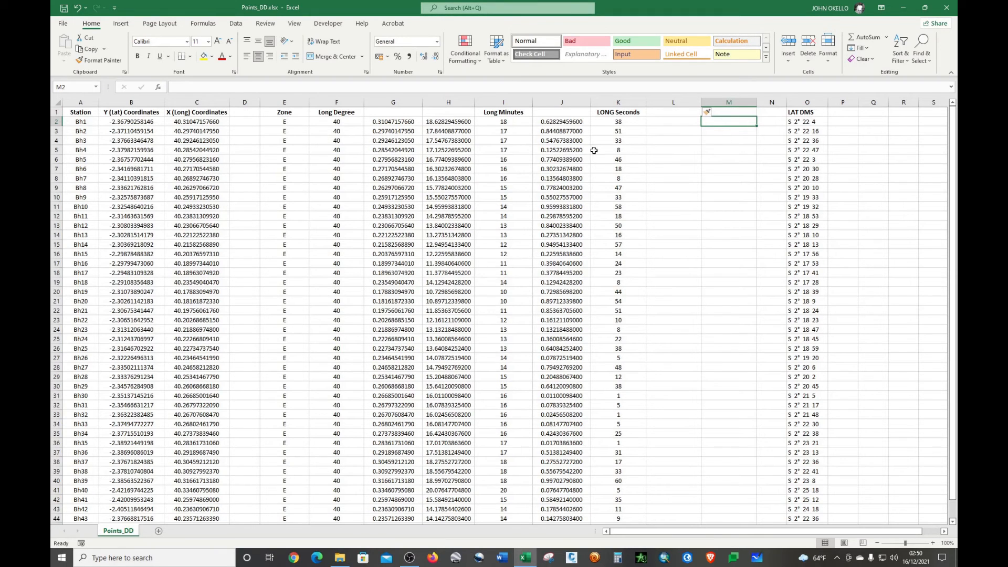
pyautogui.click(725, 112)
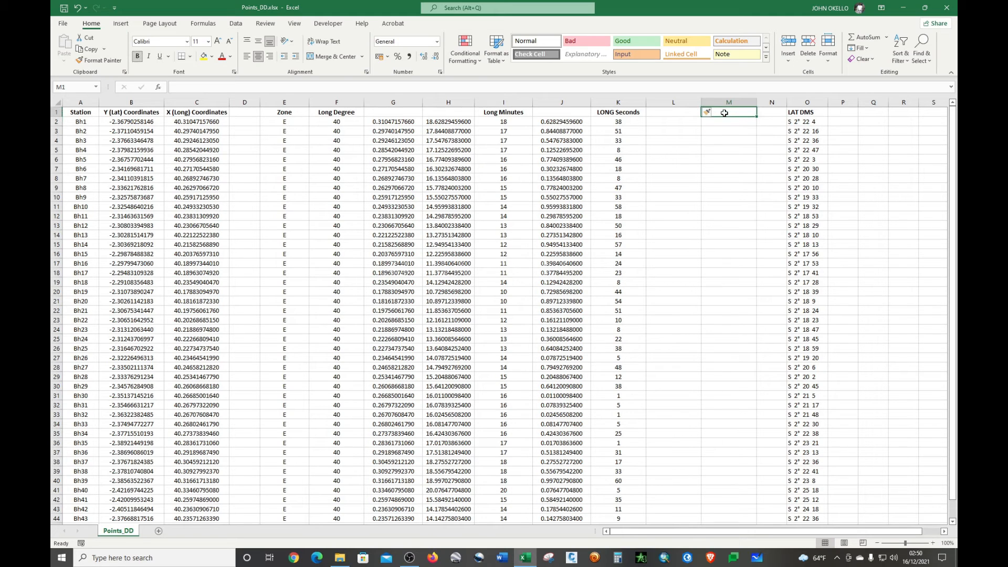
pyautogui.write('Long')
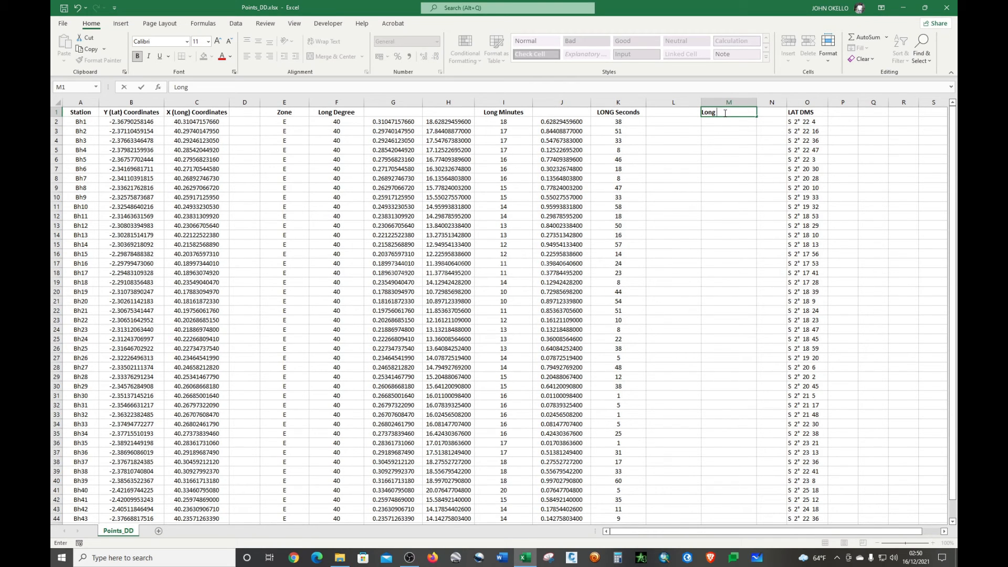
pyautogui.write('DMS')
pyautogui.press('Return')
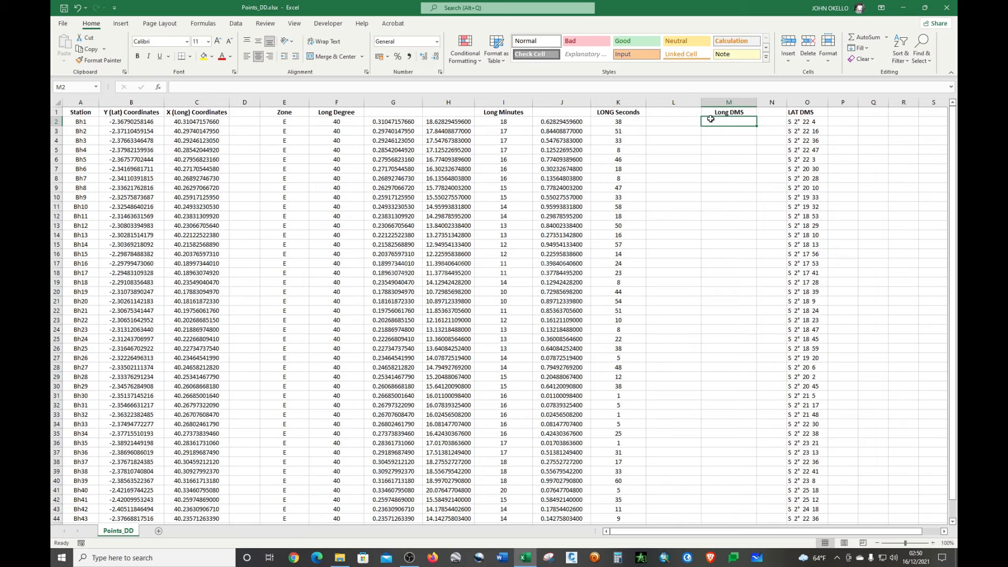
# - Start a CONCATENATE formula in M2 joining the zone in E2, a space, the degrees in F2, a ° symbol and another space
pyautogui.write('=')
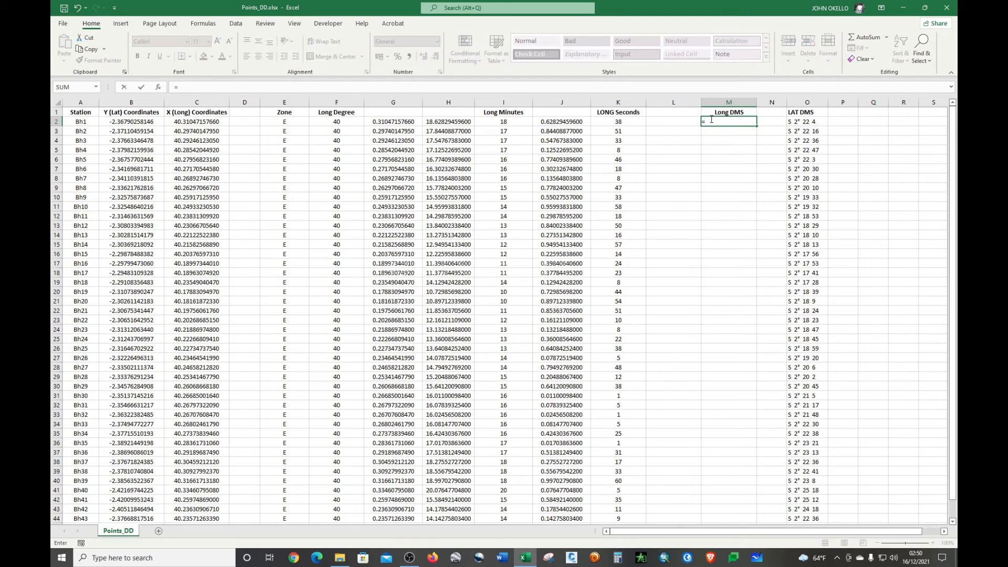
pyautogui.write('Con')
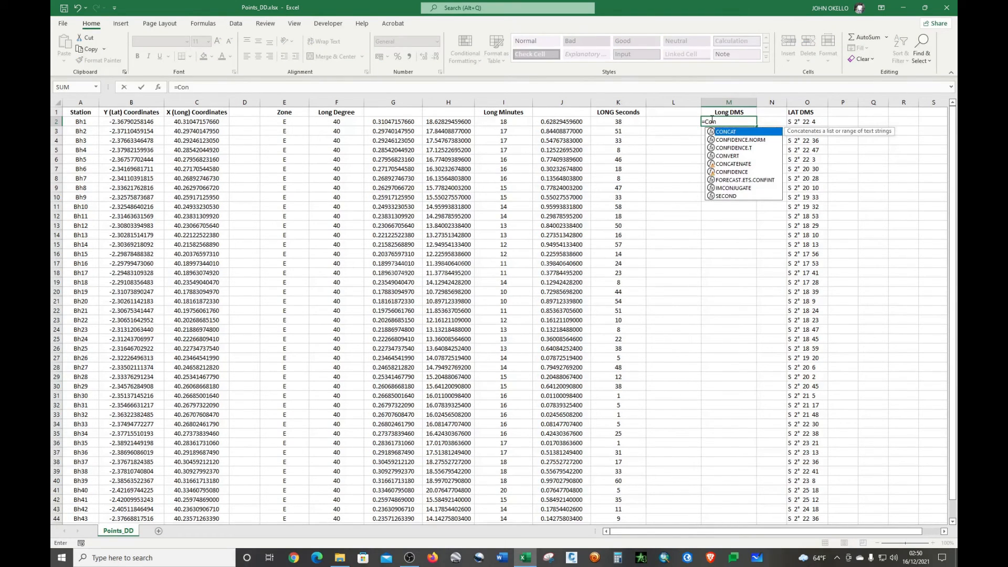
pyautogui.doubleClick(738, 163)
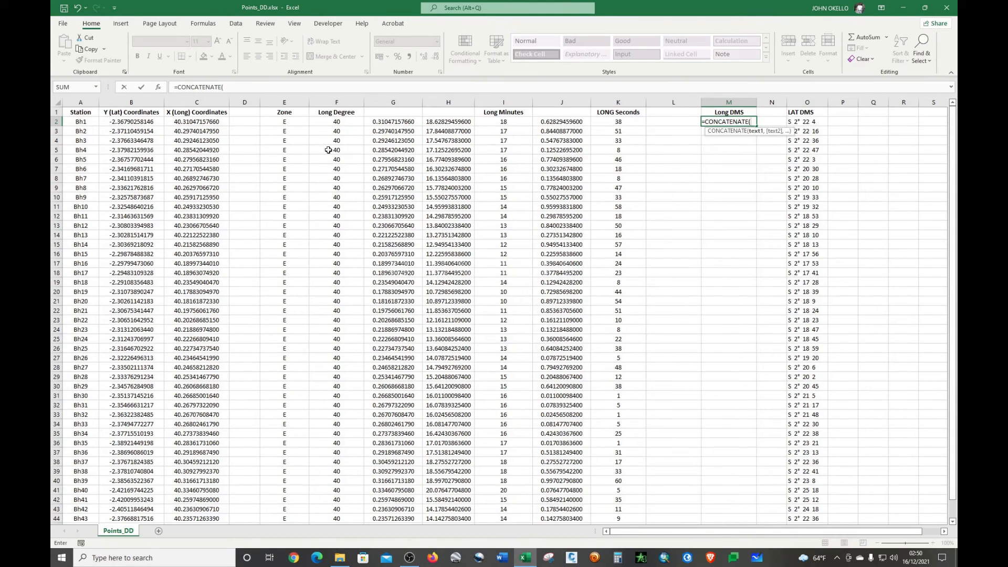
pyautogui.click(295, 121)
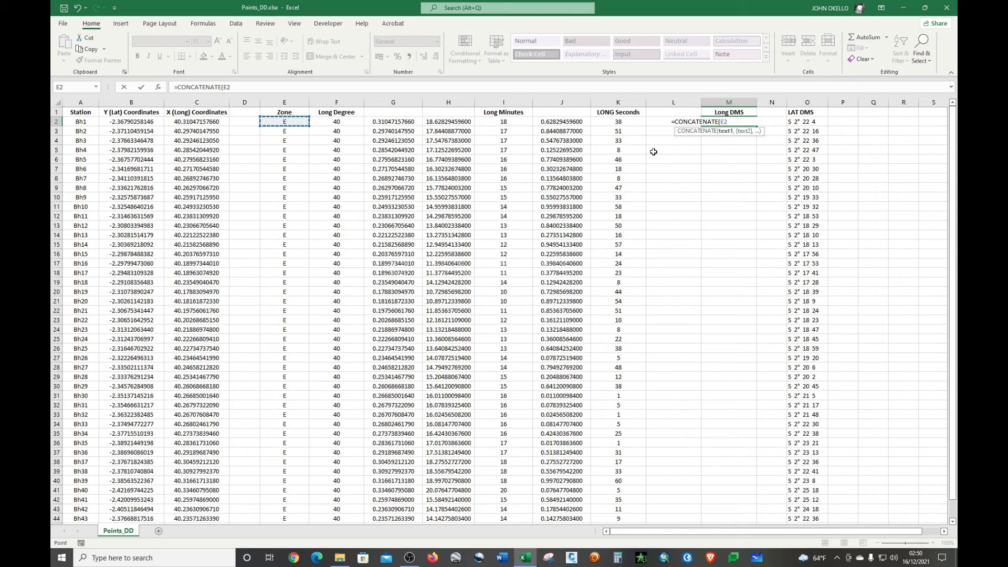
pyautogui.write(',')
pyautogui.write('" ",')
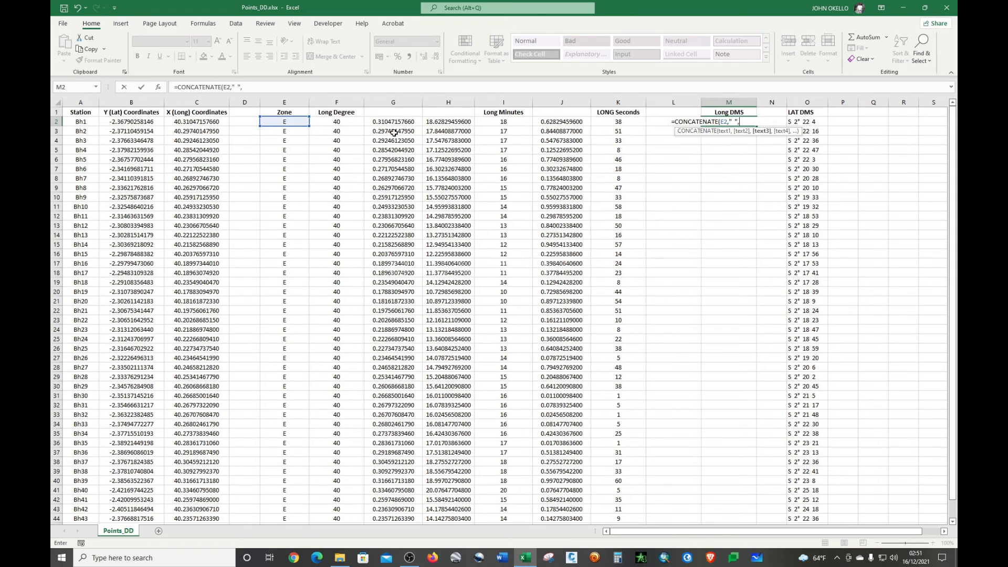
pyautogui.click(351, 122)
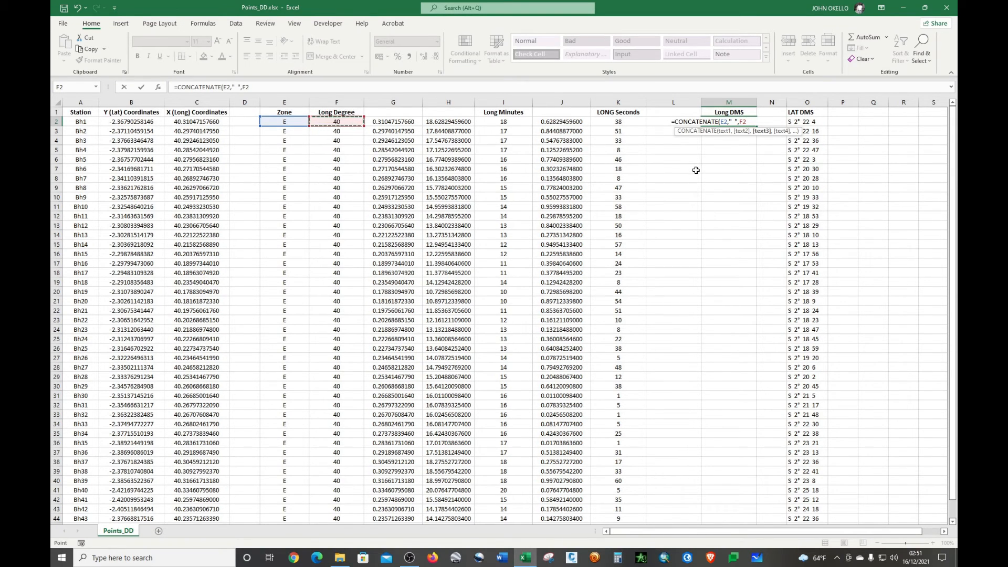
pyautogui.write(',')
pyautogui.press('alt')
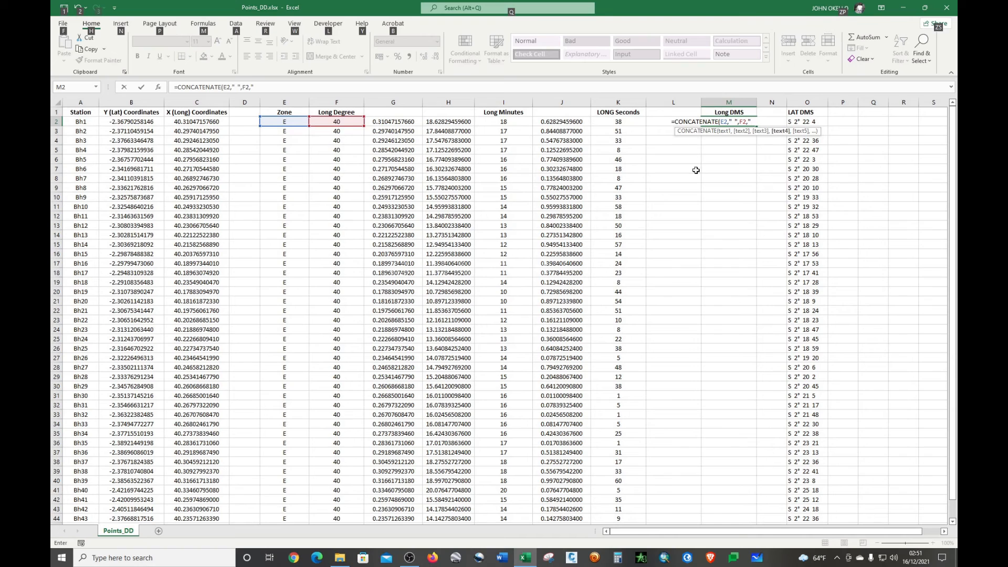
pyautogui.press('alt')
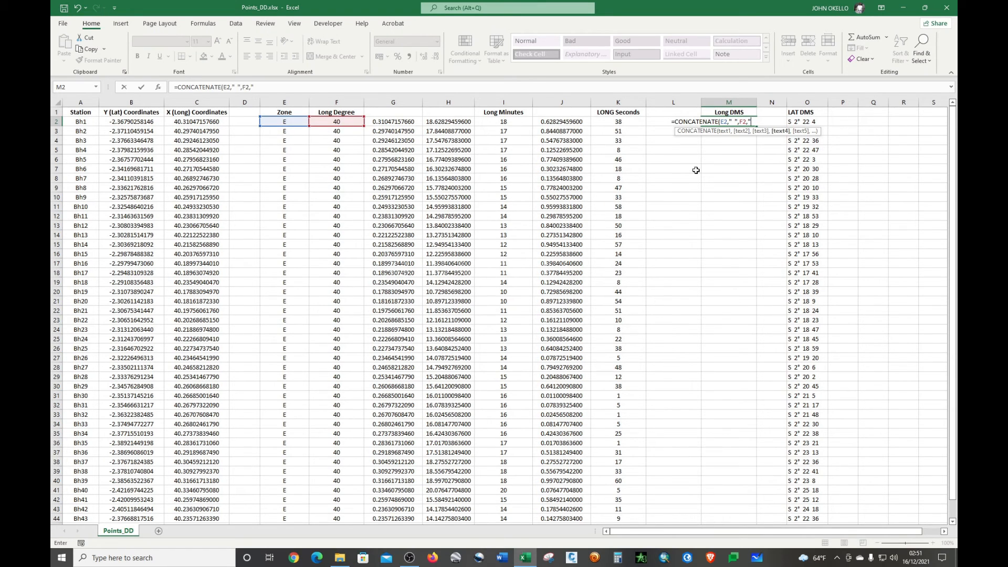
pyautogui.write('"°"," ",')
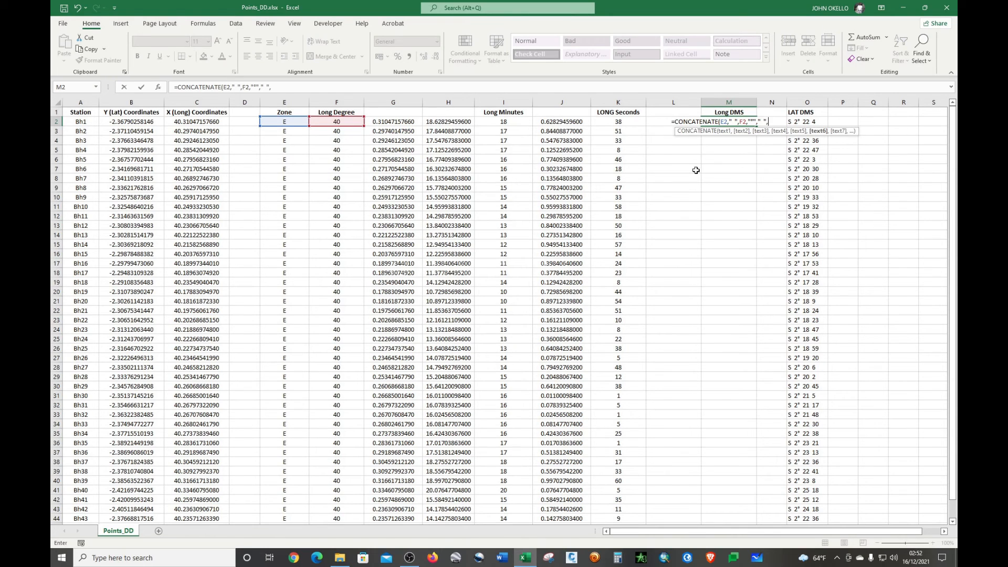
# - Complete the M2 formula with the minutes in I2, a minute mark, a space, the seconds in K2 and a seconds mark
pyautogui.click(506, 123)
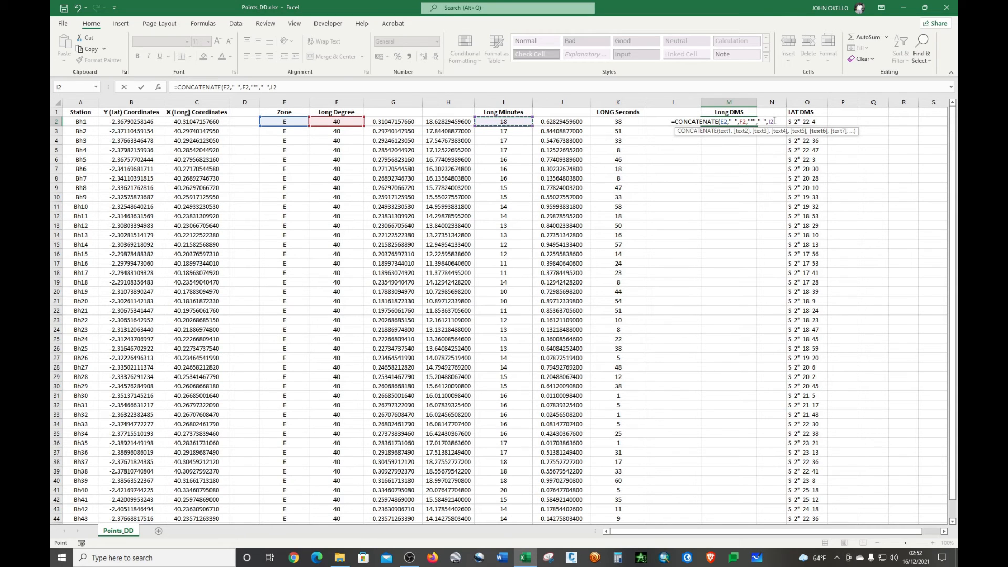
pyautogui.write(',"')
pyautogui.write('"')
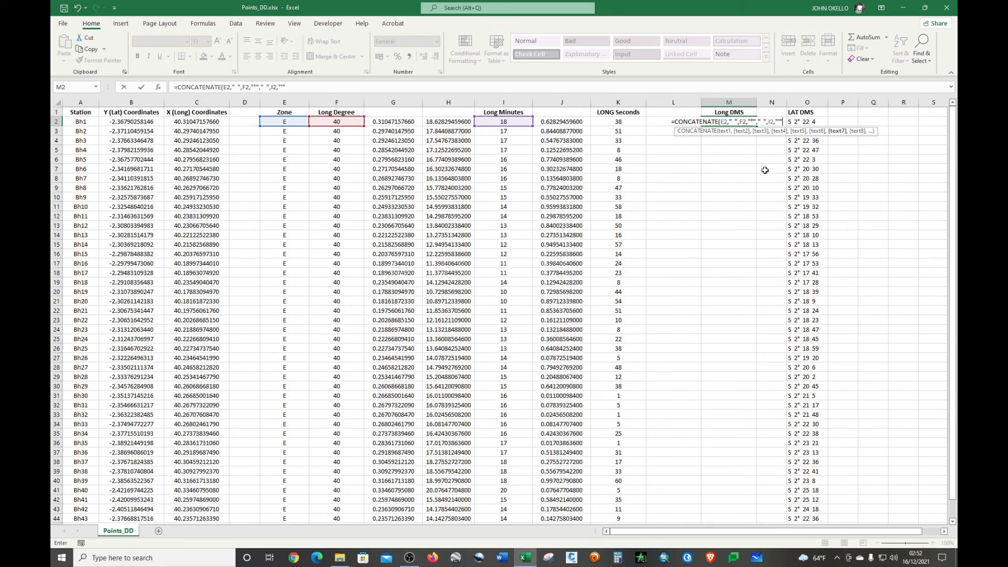
pyautogui.write(',"')
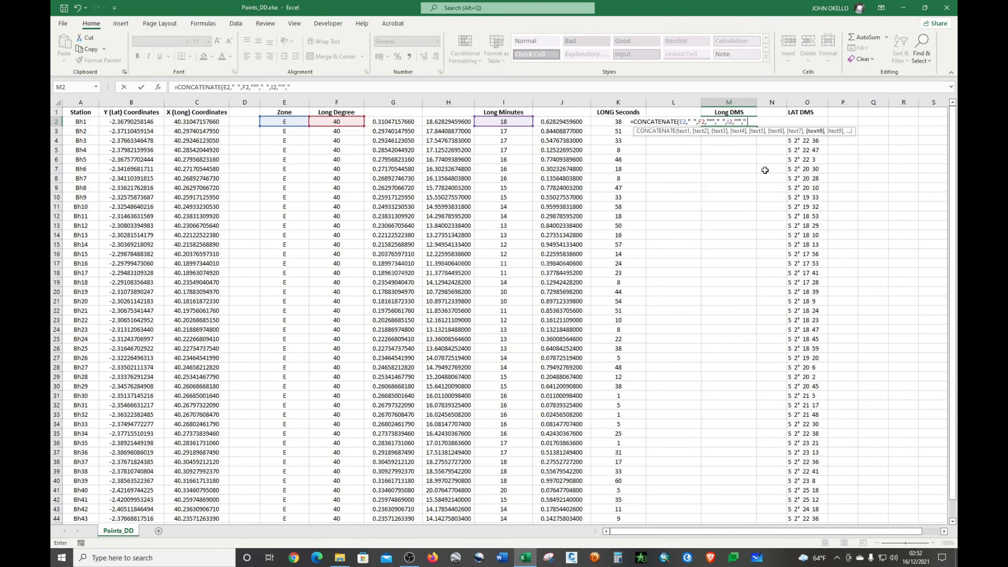
pyautogui.write(' ",')
pyautogui.click(606, 122)
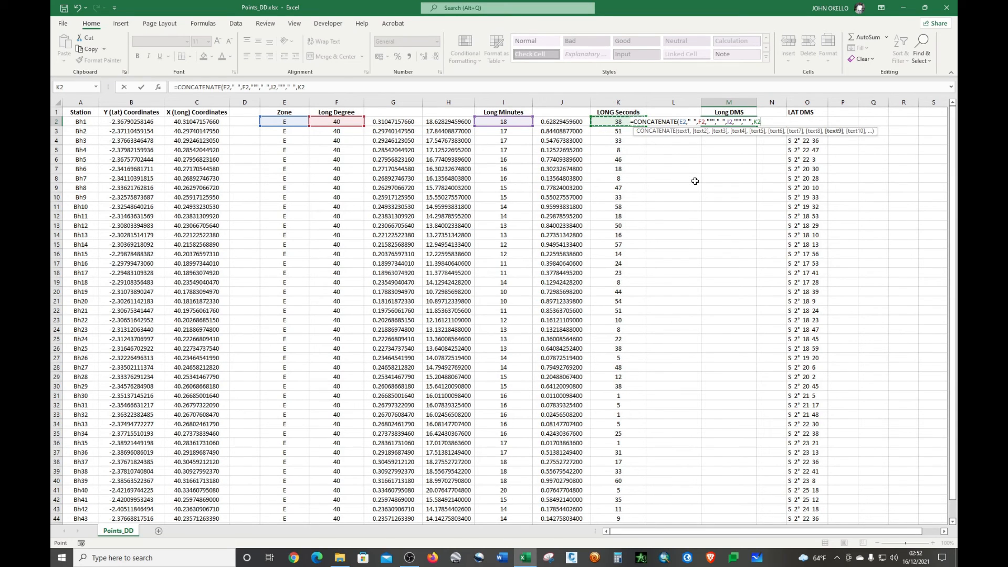
pyautogui.write(',"')
pyautogui.write(')')
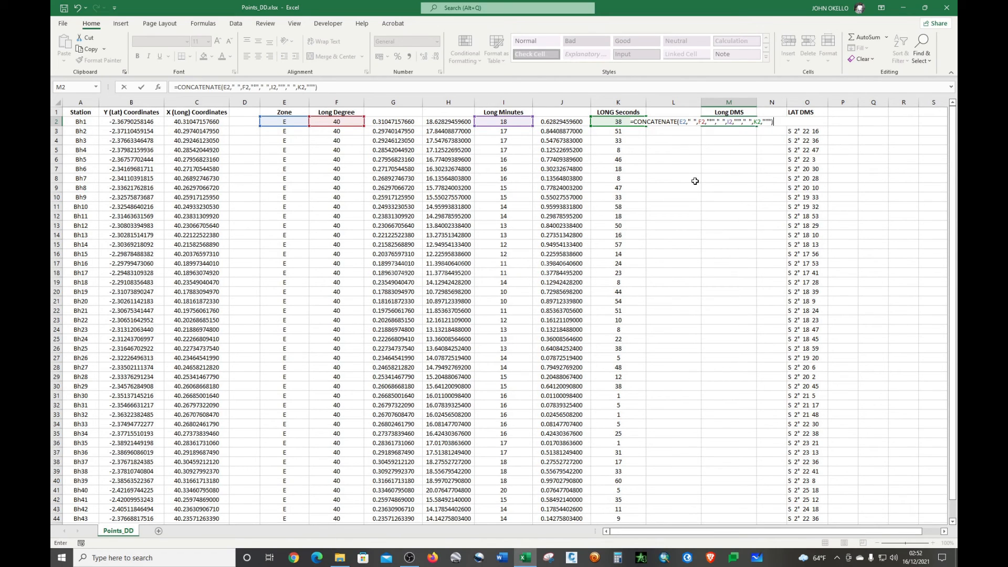
pyautogui.press('Return')
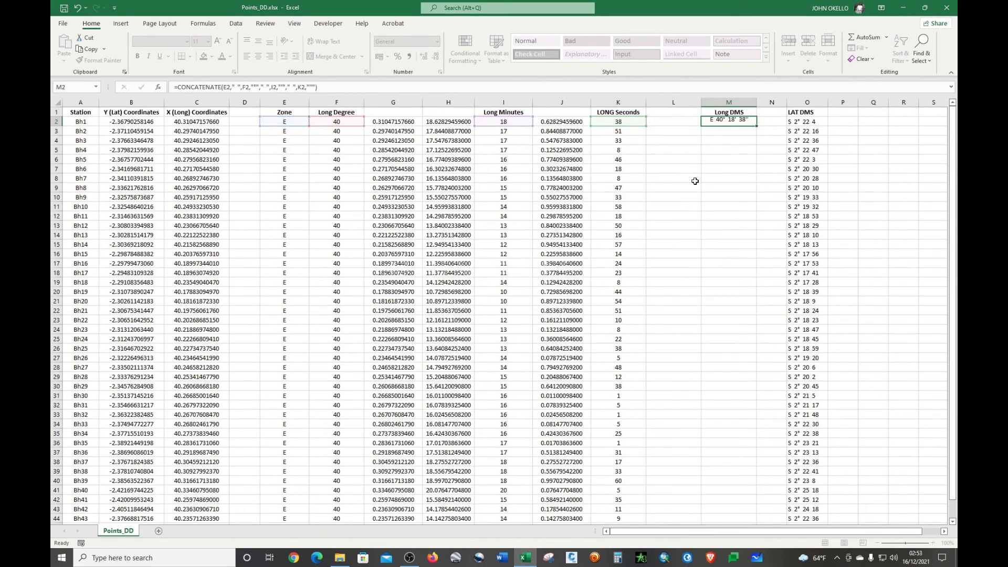
# - Fill the M2 Long DMS formula down column M for all stations
pyautogui.click(737, 121)
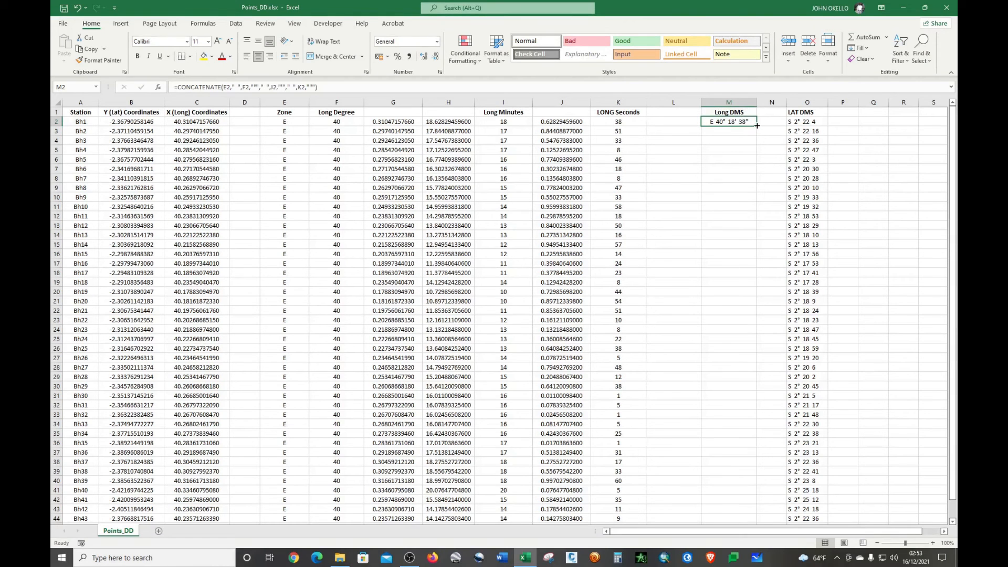
pyautogui.doubleClick(756, 126)
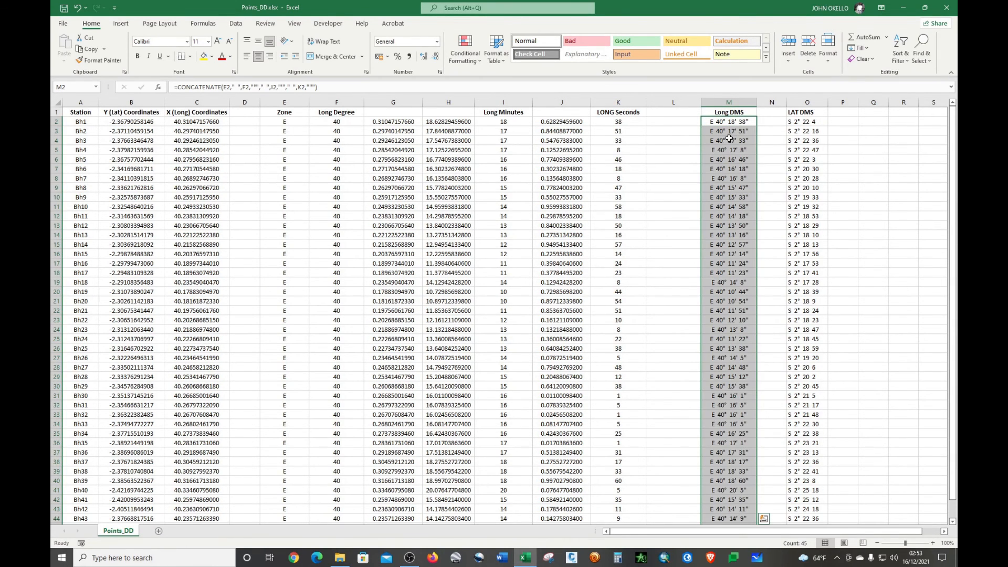
pyautogui.scroll(-3, 731, 133)
pyautogui.scroll(3, 732, 133)
# - Copy the whole Long DMS column M and widen column P beside LAT DMS
pyautogui.click(728, 102)
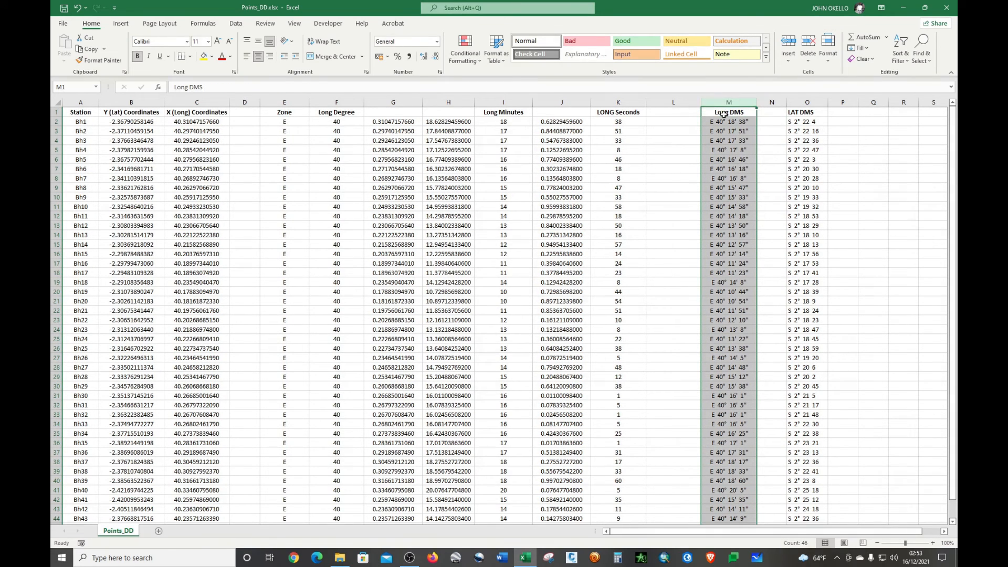
pyautogui.hotkey('ctrl', 'c')
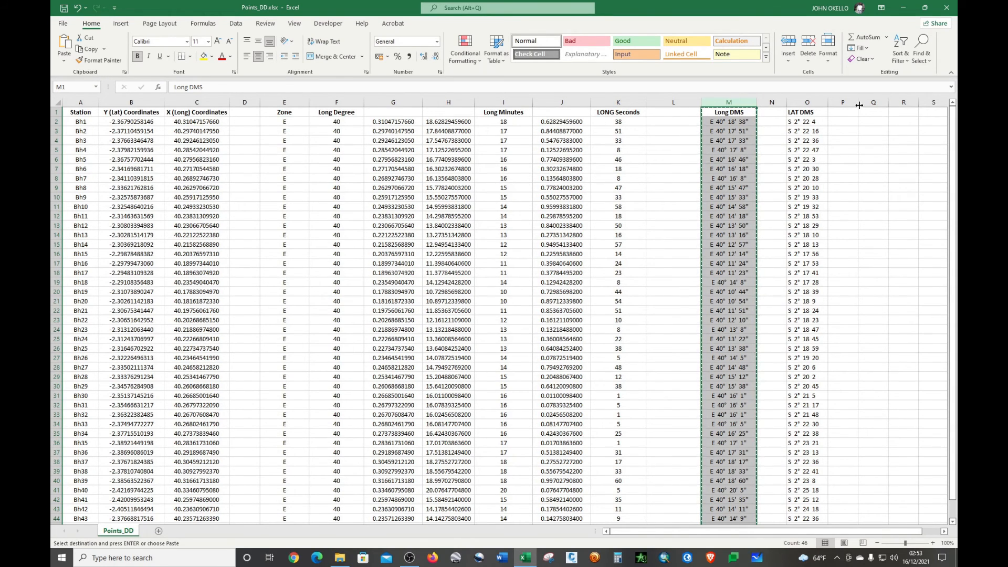
pyautogui.moveTo(858, 105); pyautogui.dragTo(885, 105)
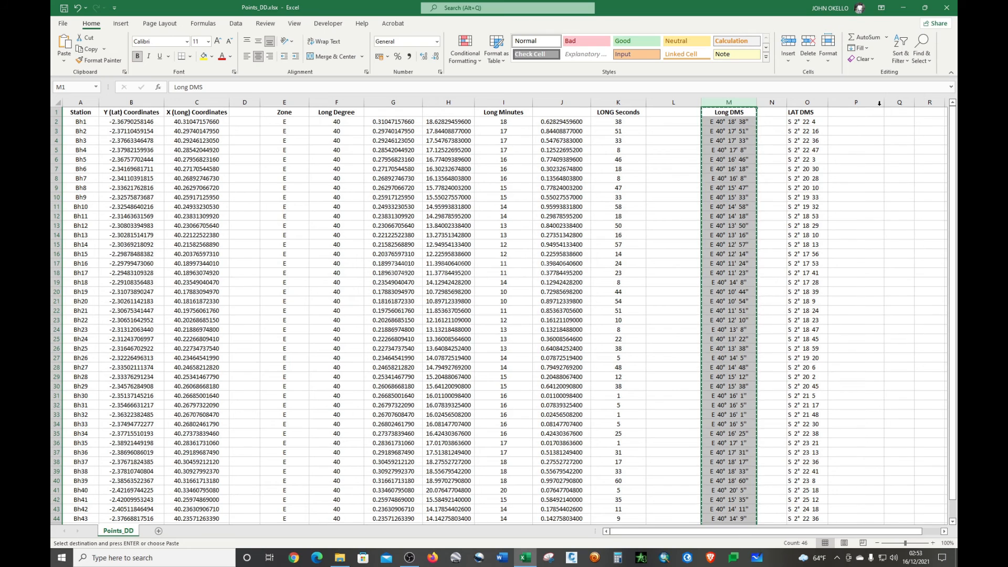
# - Try a regular paste of the copied Long DMS column at P1, and undo it
pyautogui.click(865, 112)
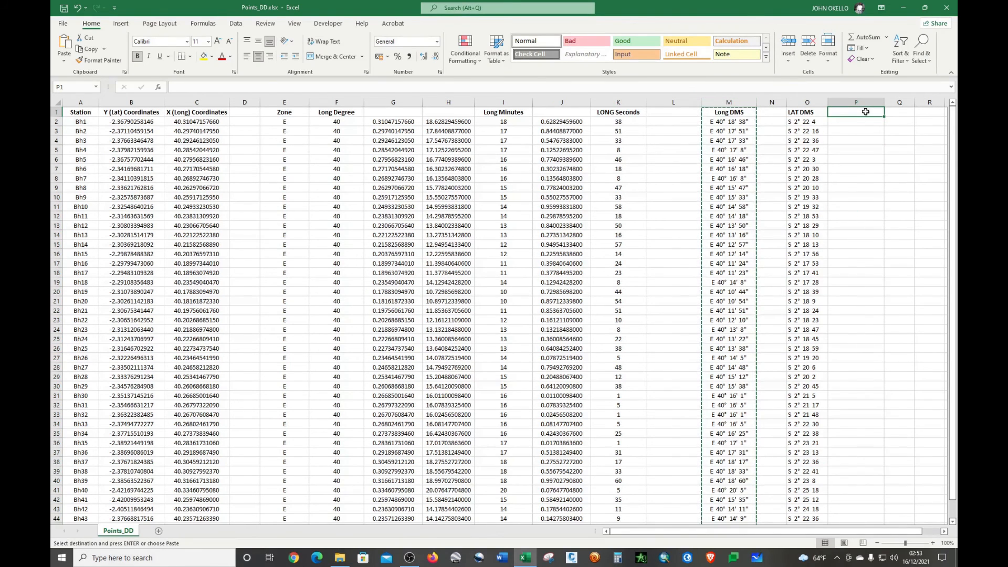
pyautogui.hotkey('ctrl', 'v')
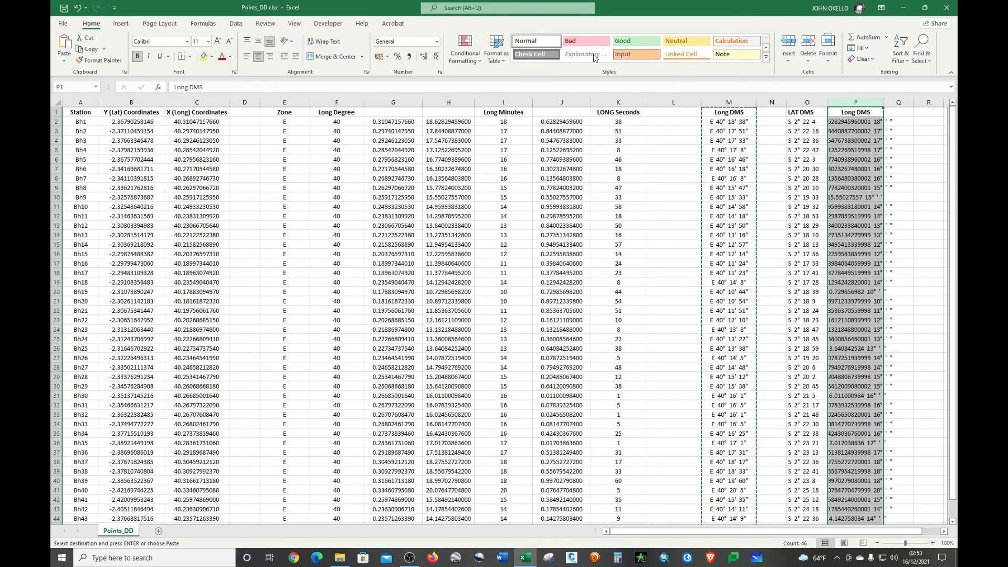
pyautogui.click(76, 10)
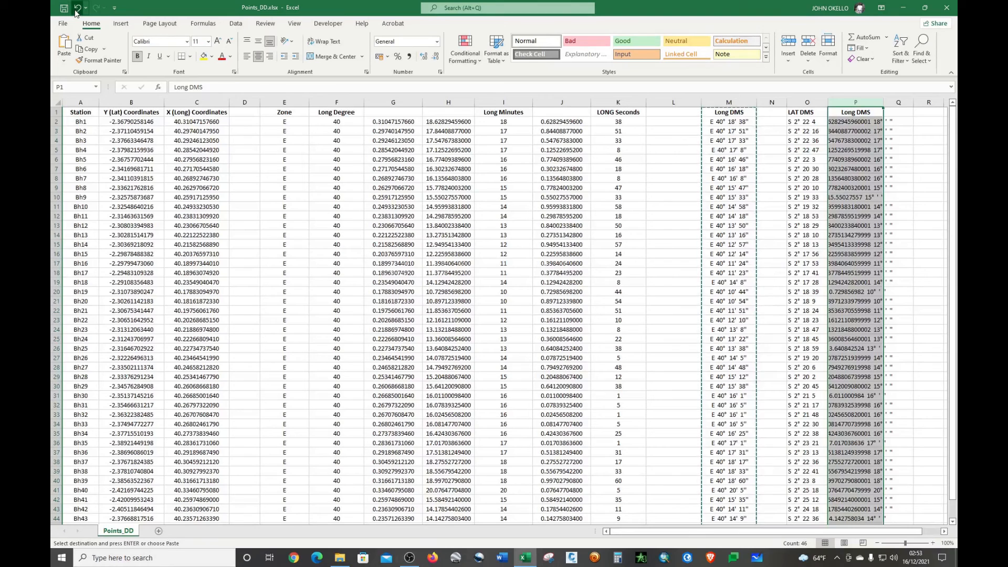
# - Paste the copied Long DMS column at P1 as values only and left-align it
pyautogui.click(845, 113)
pyautogui.rightClick(845, 114)
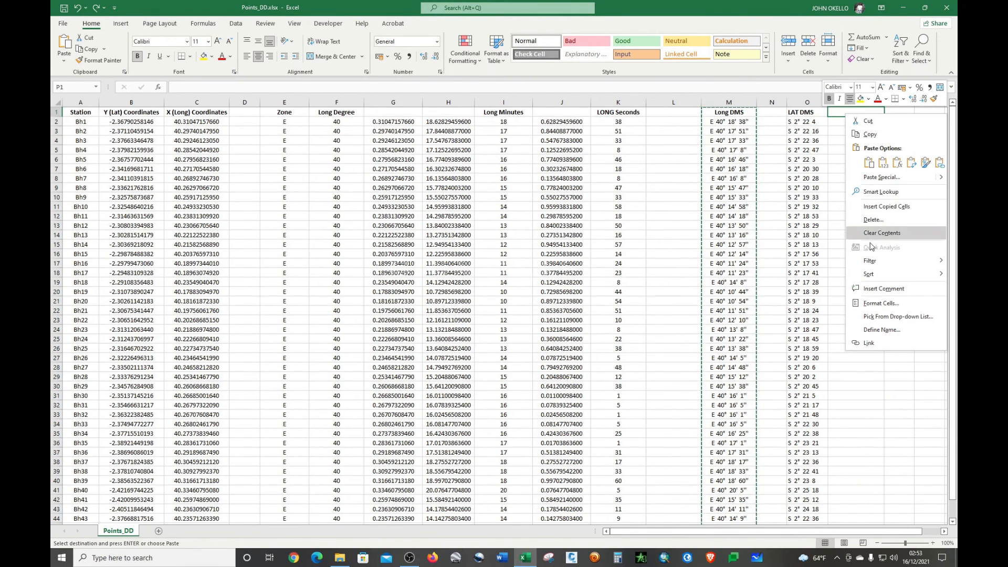
pyautogui.click(883, 162)
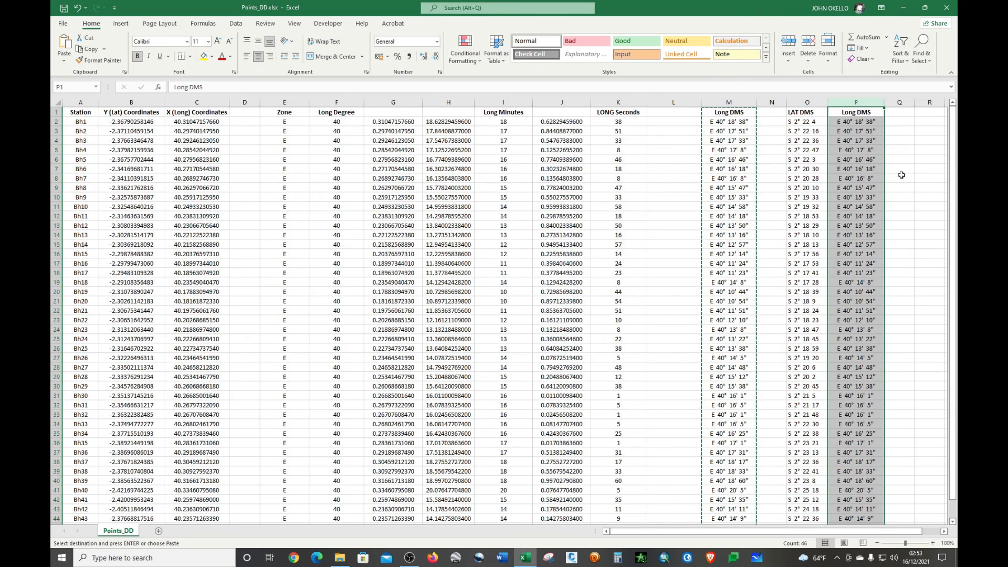
pyautogui.click(246, 57)
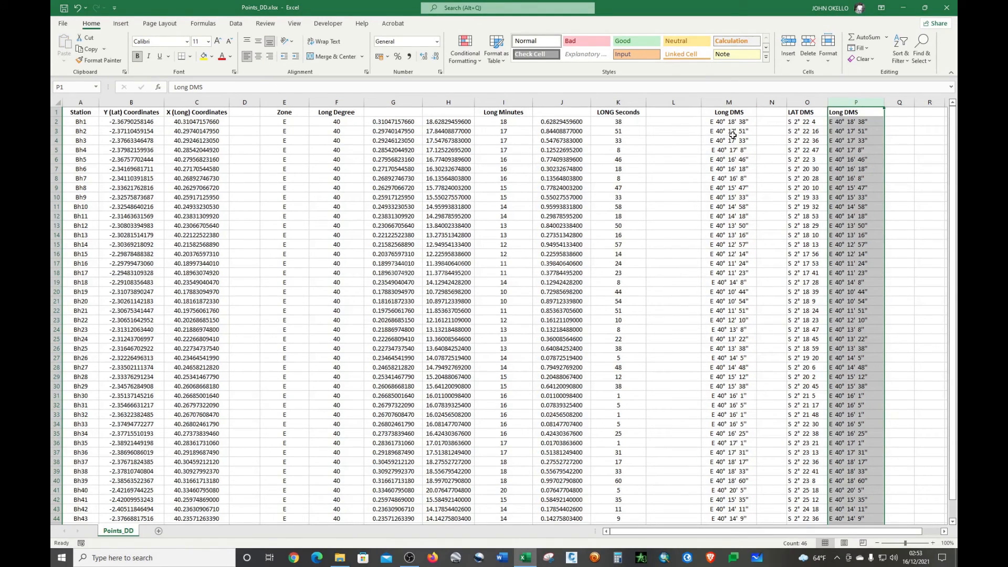
# - Clear the contents of the longitude working columns E through K, from Zone to LONG Seconds
pyautogui.click(675, 187)
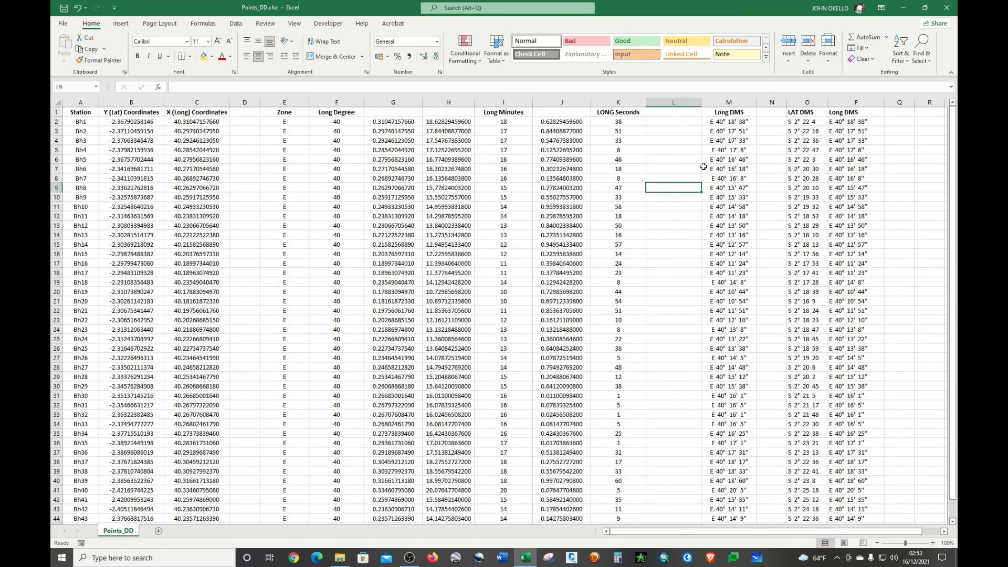
pyautogui.click(720, 122)
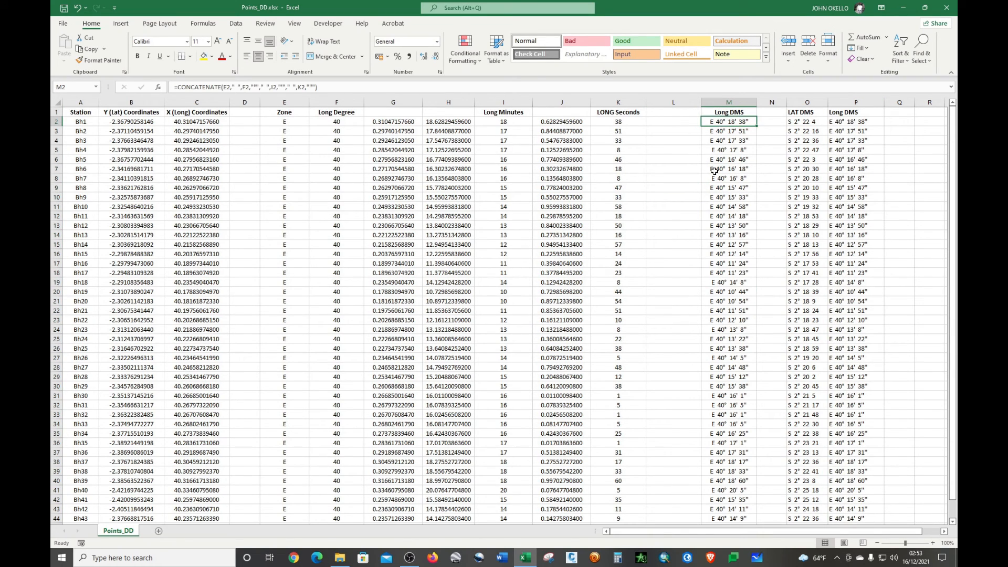
pyautogui.click(808, 120)
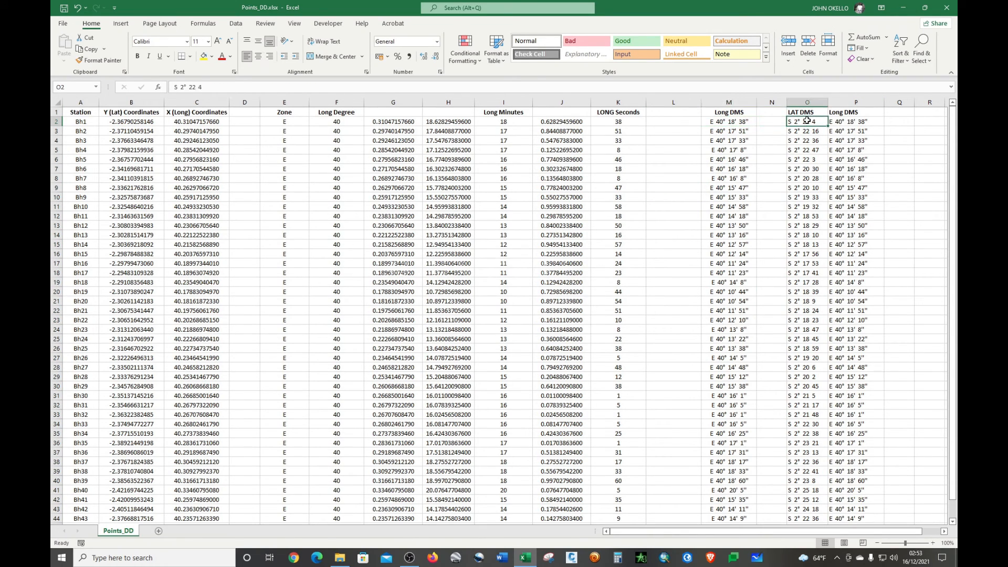
pyautogui.click(305, 104)
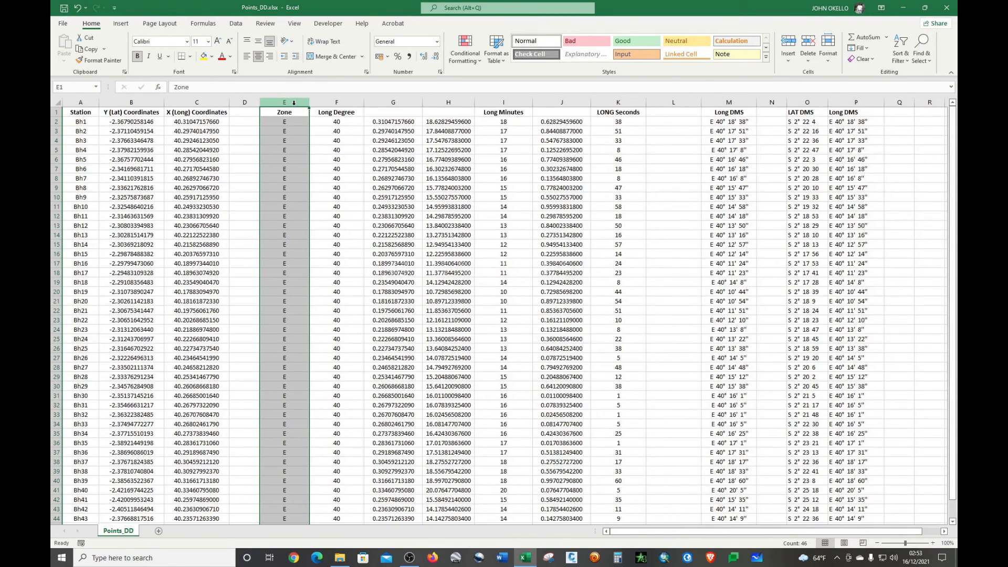
pyautogui.keyDown('shift'); pyautogui.click(609, 103); pyautogui.keyUp('shift')
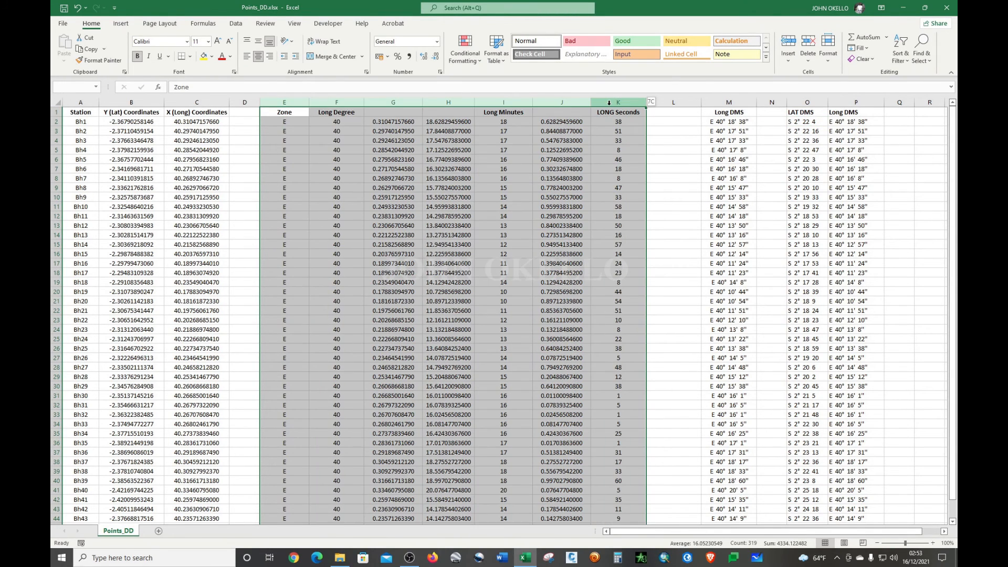
pyautogui.press('Delete')
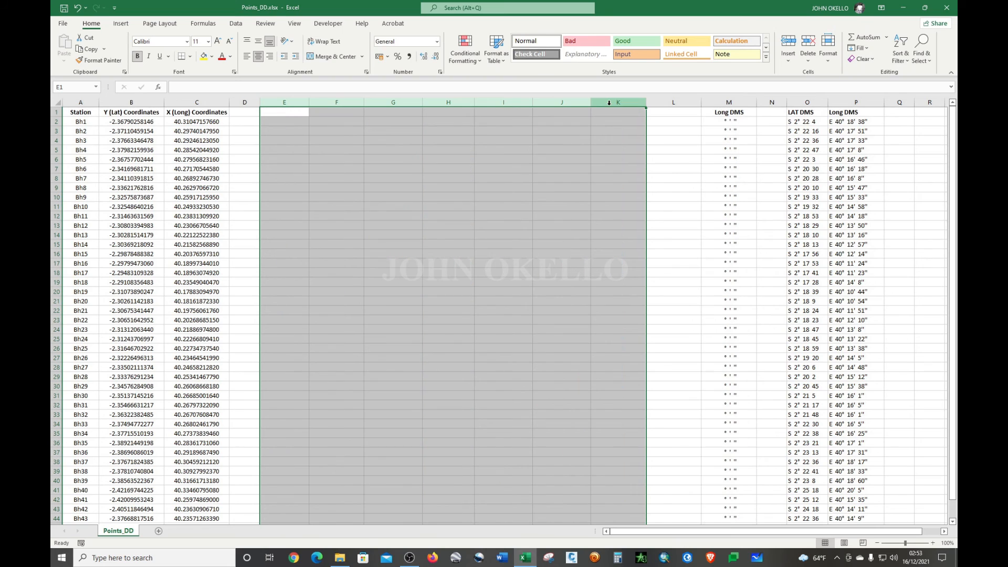
# - Delete the formula-based Long DMS column M from the sheet
pyautogui.click(729, 103)
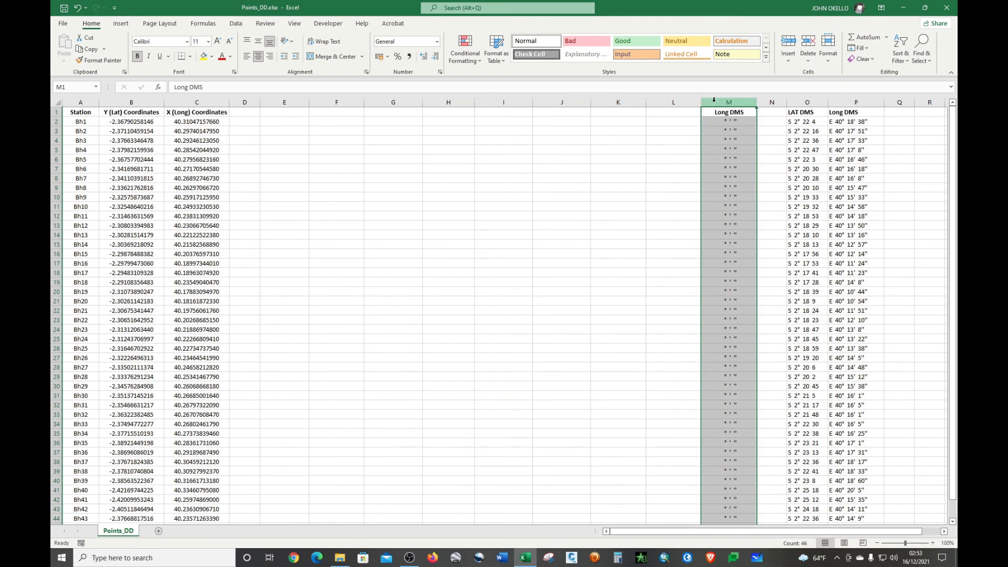
pyautogui.click(808, 43)
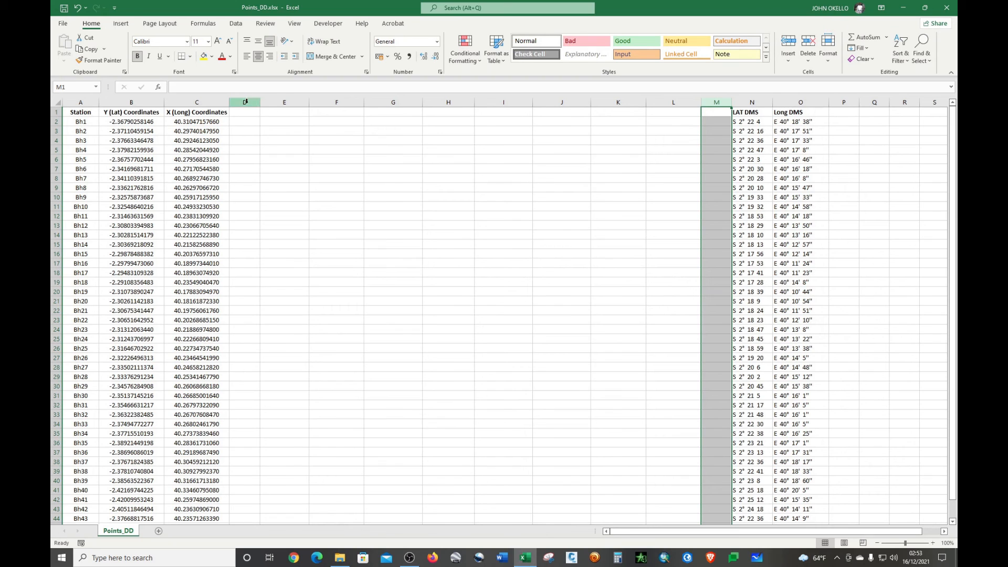
# - Delete the empty columns E through L between the coordinates and the DMS columns
pyautogui.click(284, 102)
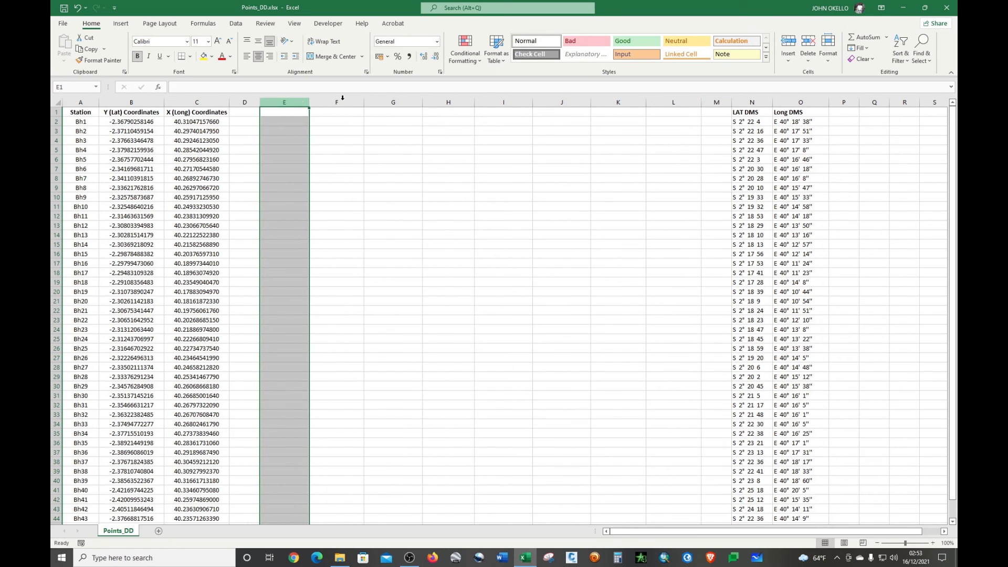
pyautogui.keyDown('shift'); pyautogui.click(668, 100); pyautogui.keyUp('shift')
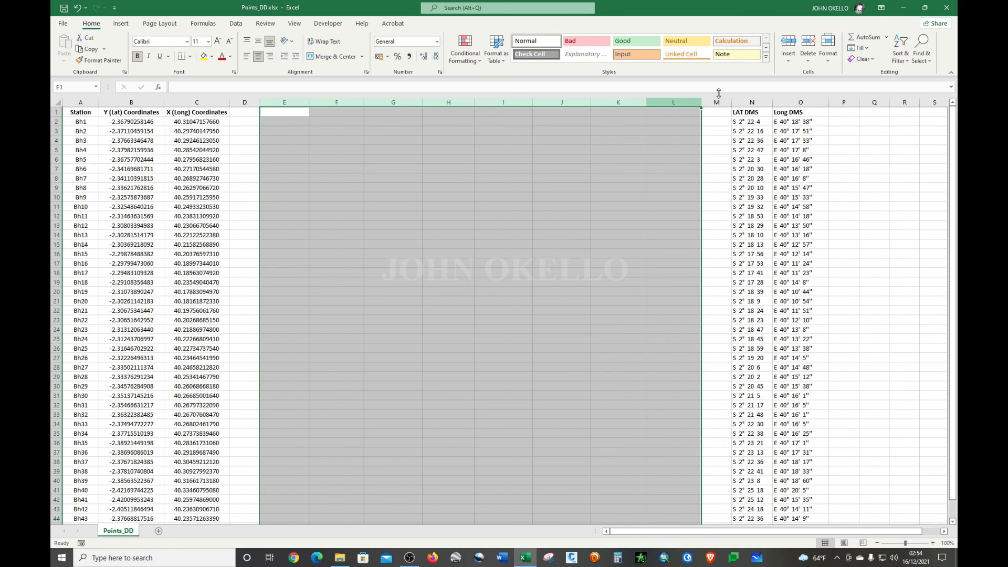
pyautogui.click(808, 43)
pyautogui.click(424, 179)
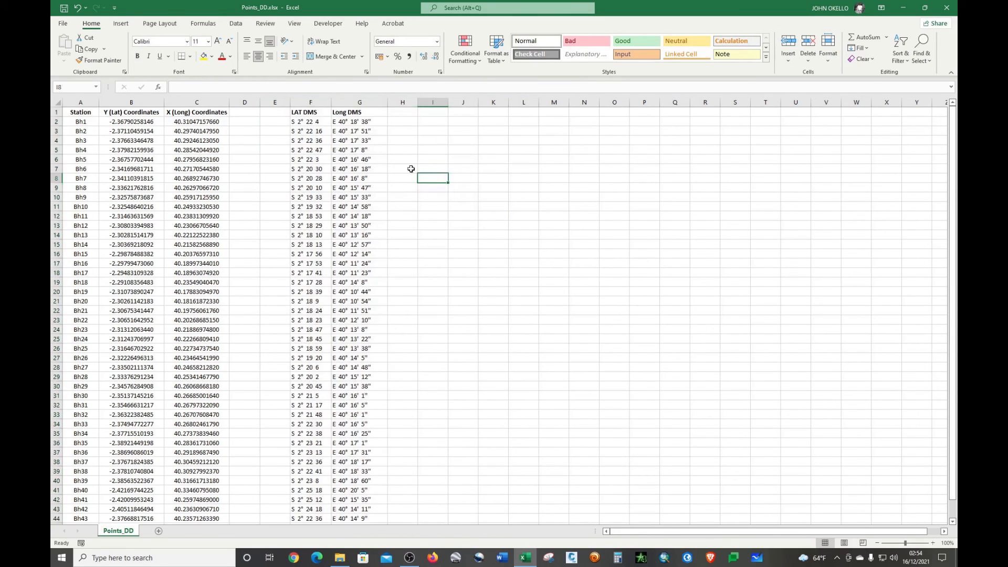
# - Check the LAT DMS text in F2 and slightly widen the empty column I
pyautogui.click(310, 121)
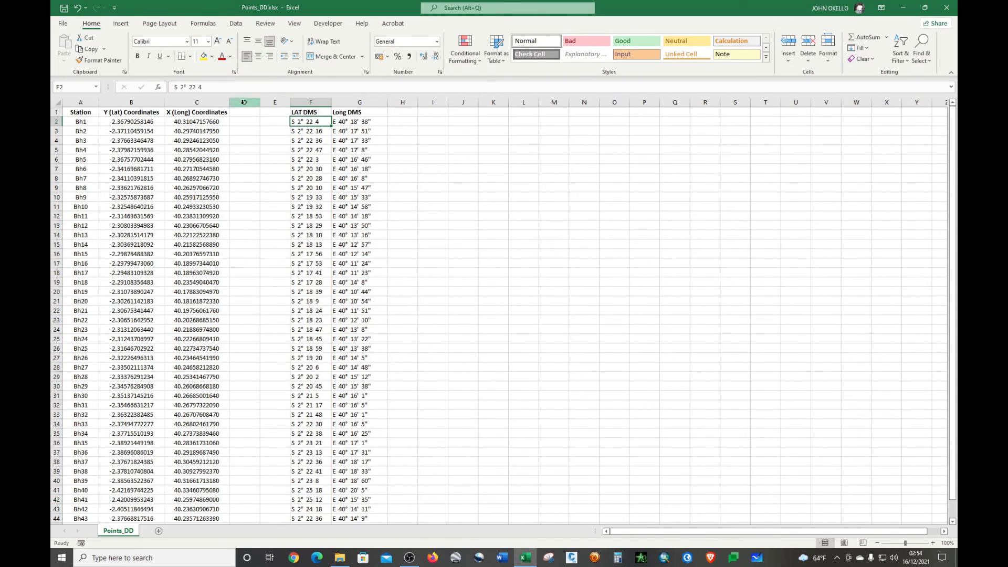
pyautogui.click(175, 90)
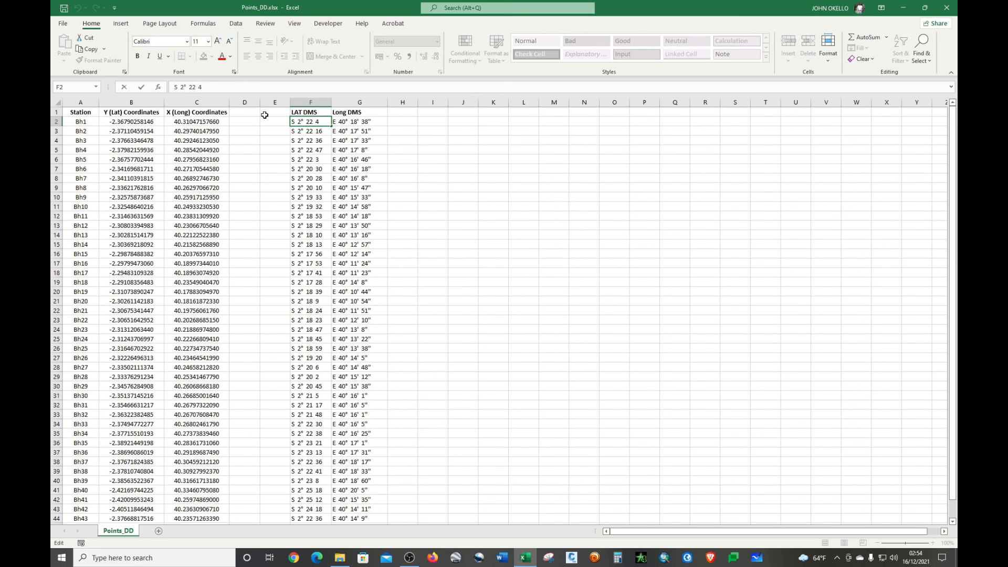
pyautogui.click(461, 120)
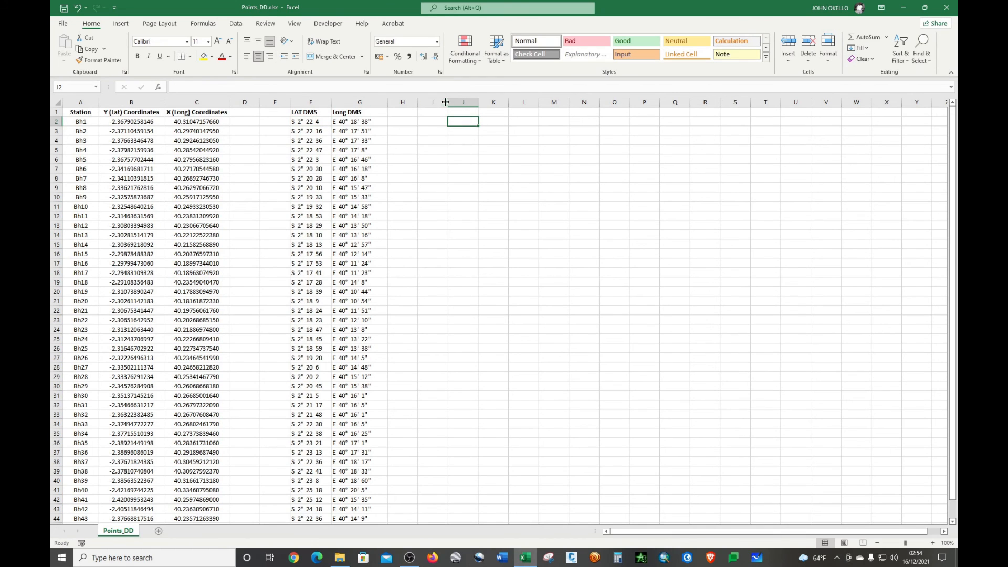
pyautogui.moveTo(449, 104); pyautogui.dragTo(475, 109)
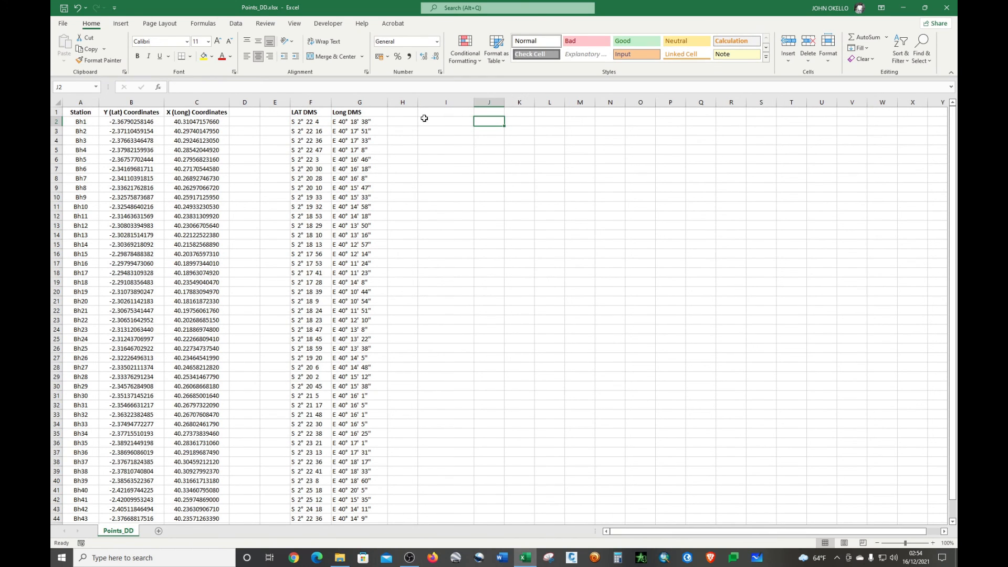
# - Add the missing minute and second marks to the Bh1 latitude in F2, making it S 2° 22' 4"
pyautogui.doubleClick(297, 122)
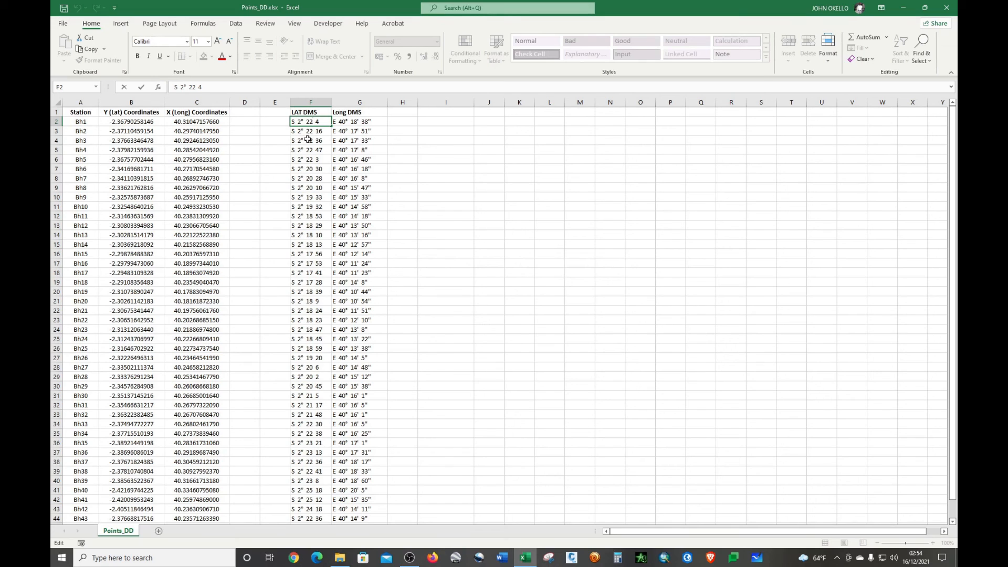
pyautogui.write('\' 4"')
pyautogui.click(389, 135)
# - Fill the F2 latitude down the LAT DMS column to the last station and widen column F slightly
pyautogui.click(321, 123)
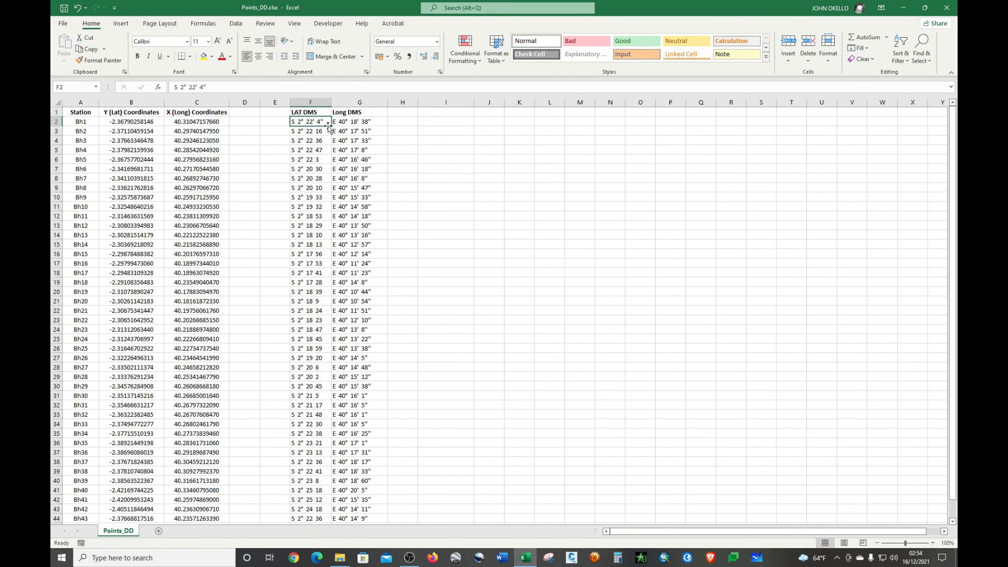
pyautogui.doubleClick(331, 126)
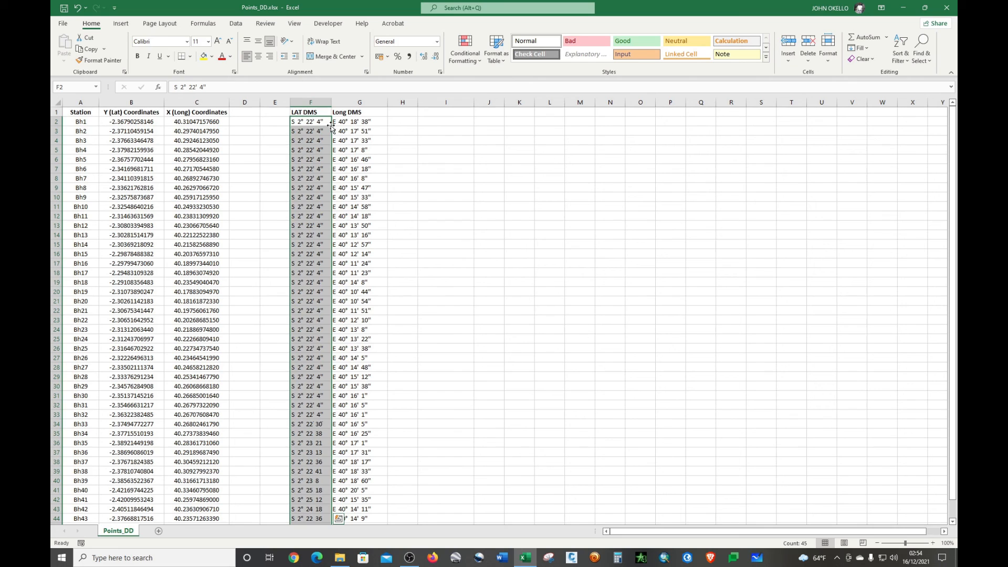
pyautogui.click(453, 179)
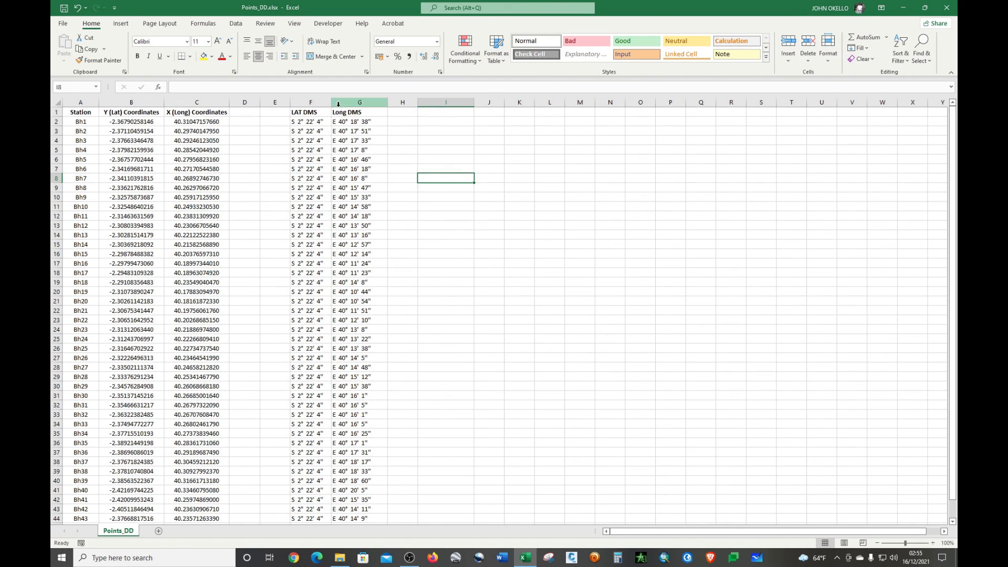
pyautogui.moveTo(330, 102); pyautogui.dragTo(337, 102)
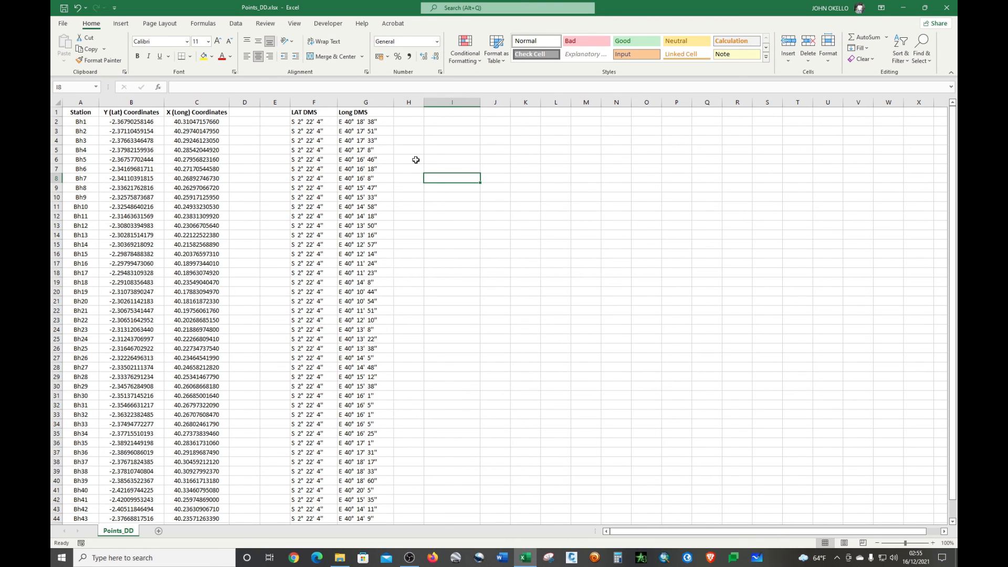
pyautogui.scroll(-5, 375, 214)
pyautogui.scroll(5, 376, 214)
# - Add a new worksheet and name it Points_DMS
pyautogui.click(158, 531)
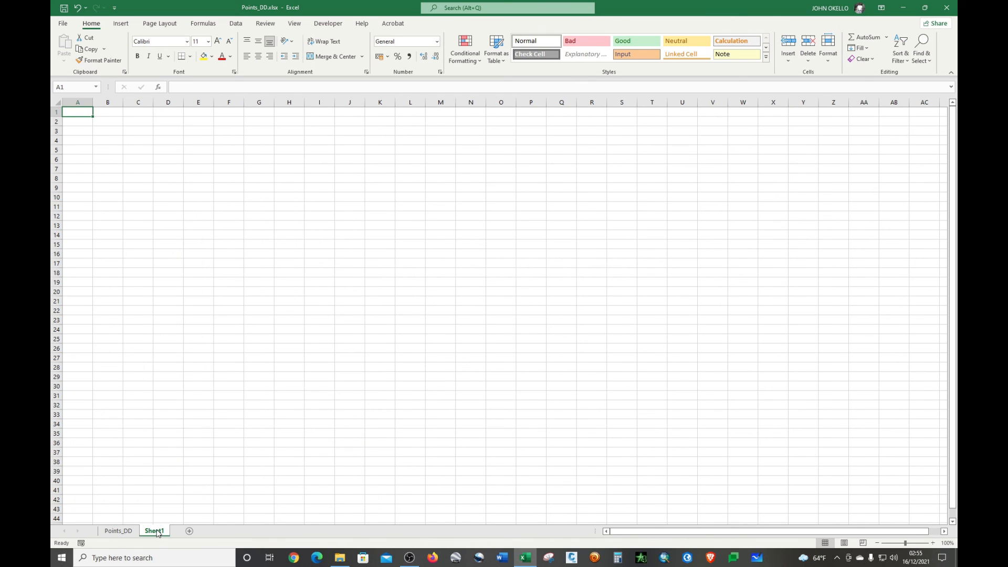
pyautogui.rightClick(157, 533)
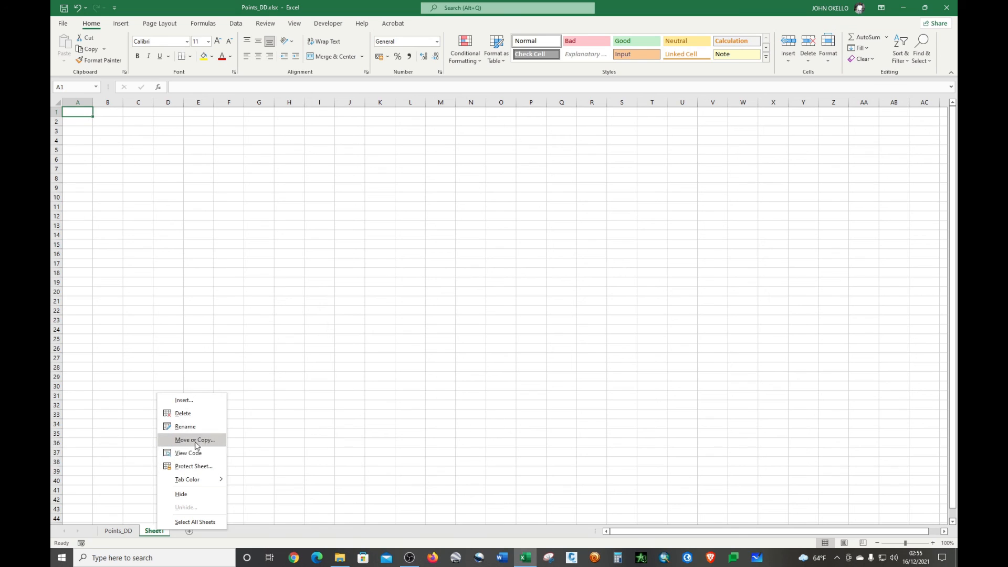
pyautogui.click(195, 426)
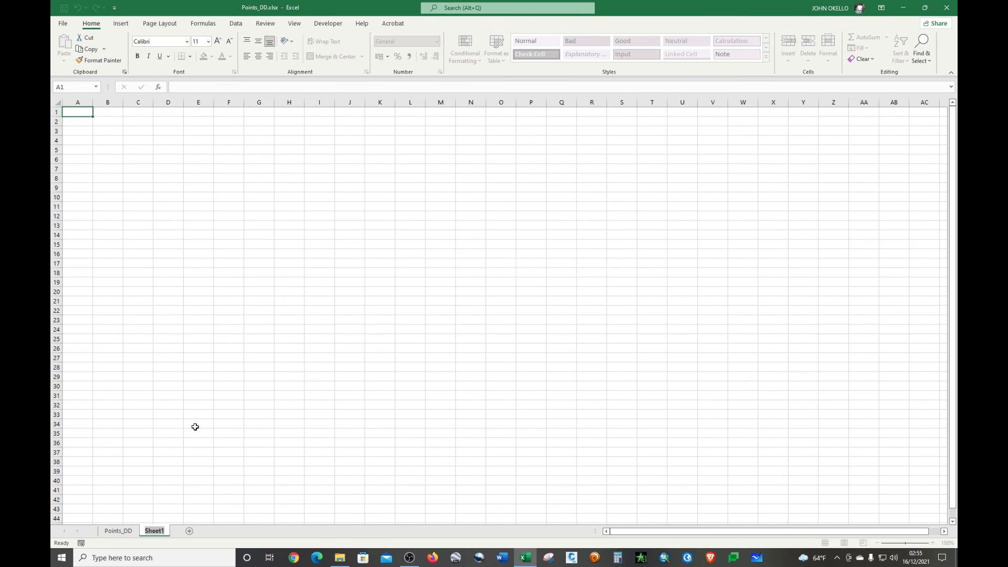
pyautogui.write('Points_DMC')
pyautogui.press('BackSpace')
pyautogui.write('S')
pyautogui.press('Return')
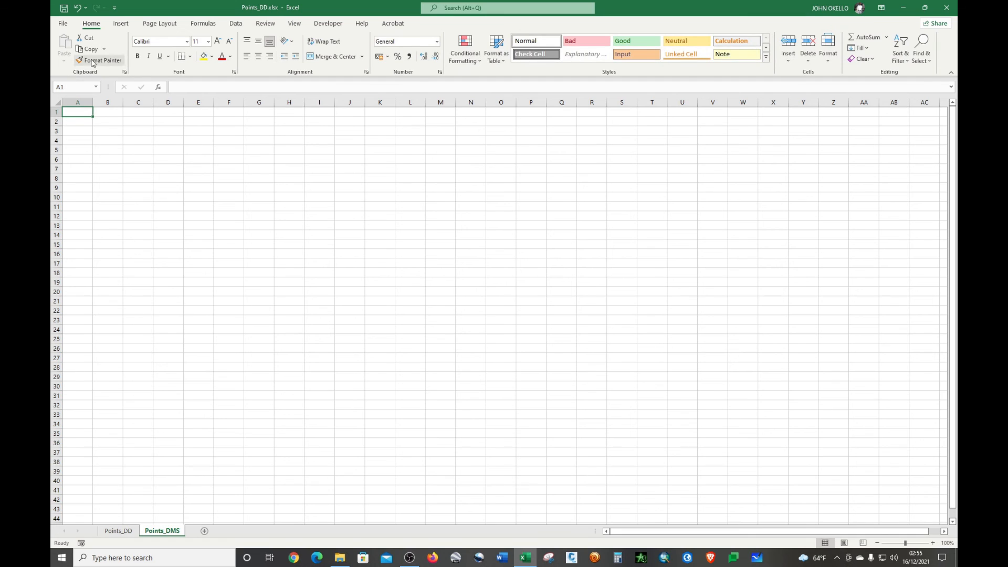
# - Copy the LAT DMS and Long DMS columns with their headers, F1 to G46, from the Points_DD sheet
pyautogui.click(115, 531)
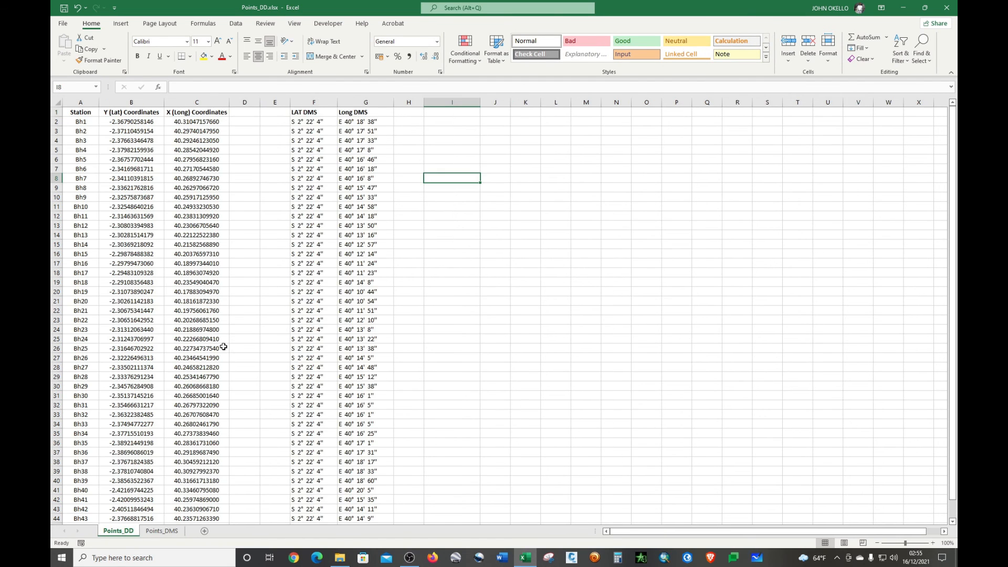
pyautogui.click(311, 112)
pyautogui.moveTo(311, 111); pyautogui.dragTo(369, 499)
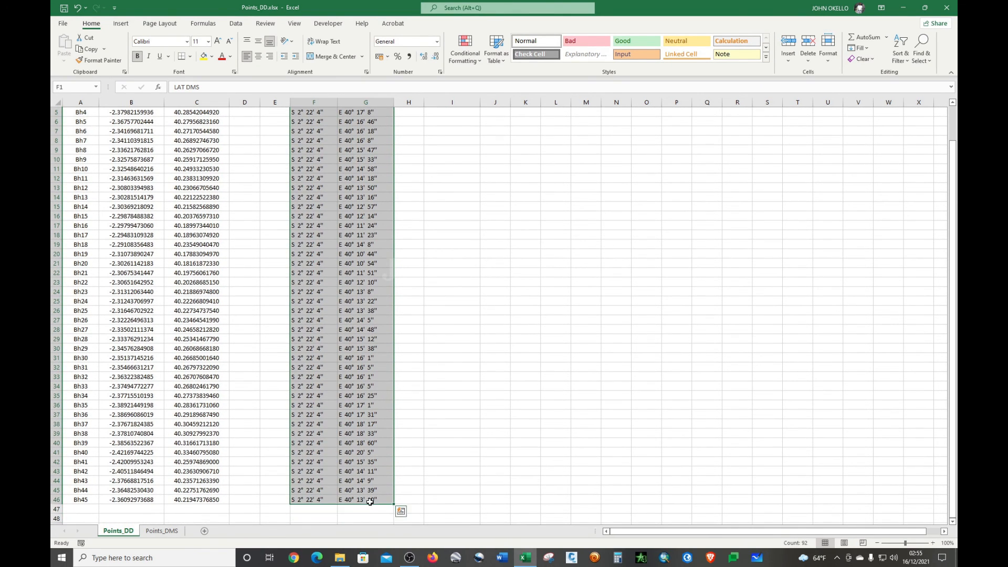
pyautogui.hotkey('ctrl', 'c')
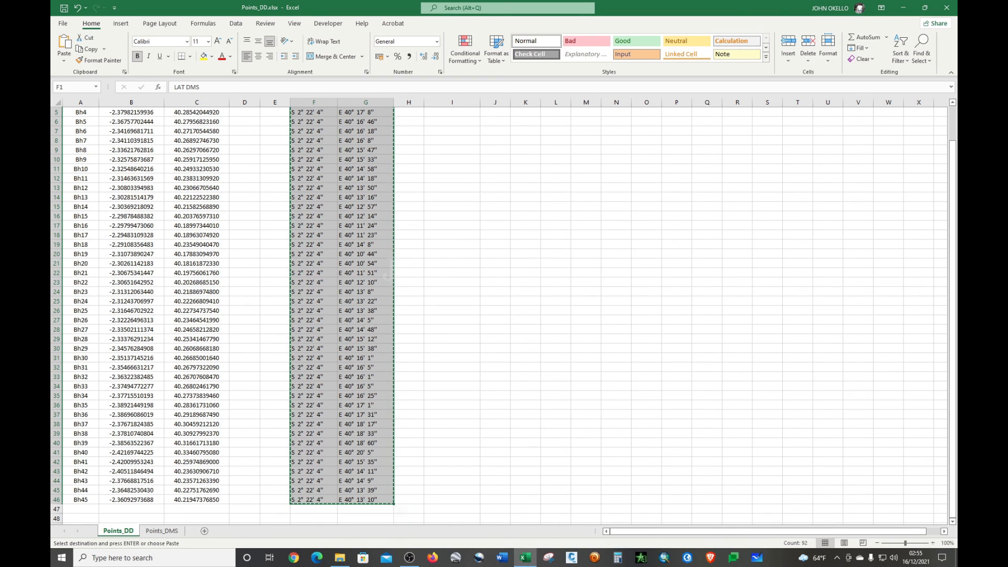
# - Paste the copied DMS columns as values only at A1 of the Points_DMS sheet
pyautogui.click(161, 530)
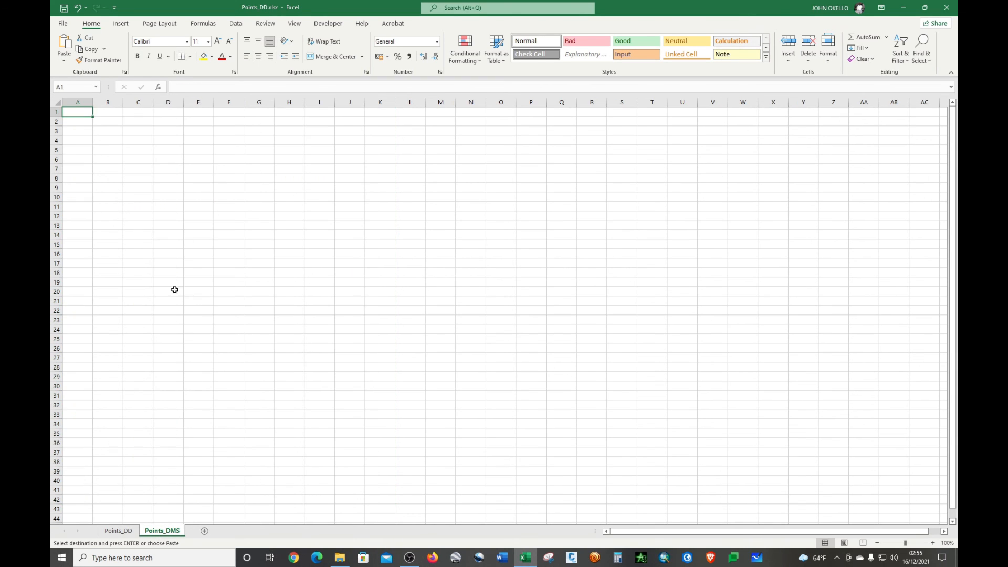
pyautogui.moveTo(93, 102); pyautogui.dragTo(100, 102)
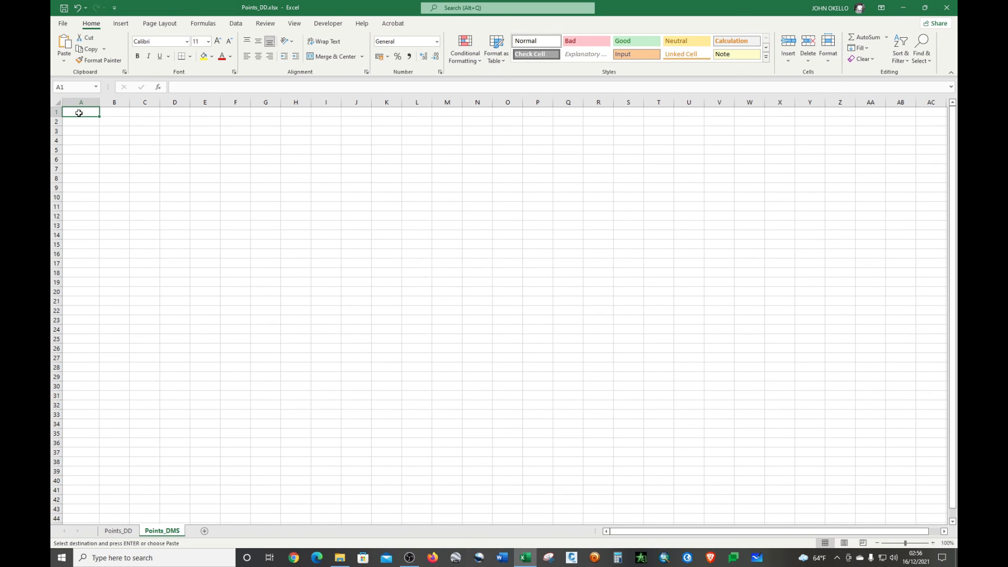
pyautogui.click(63, 60)
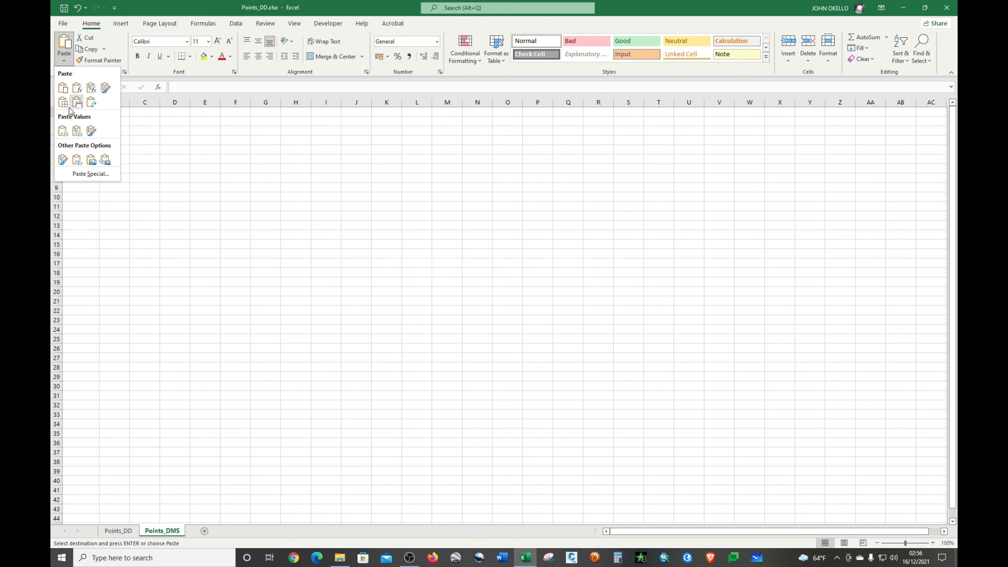
pyautogui.click(62, 131)
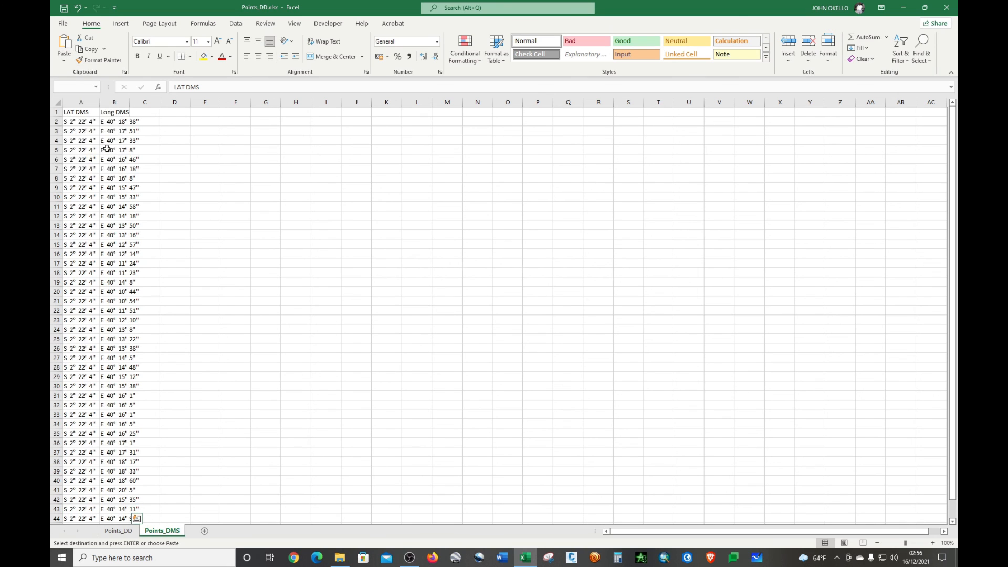
pyautogui.click(183, 149)
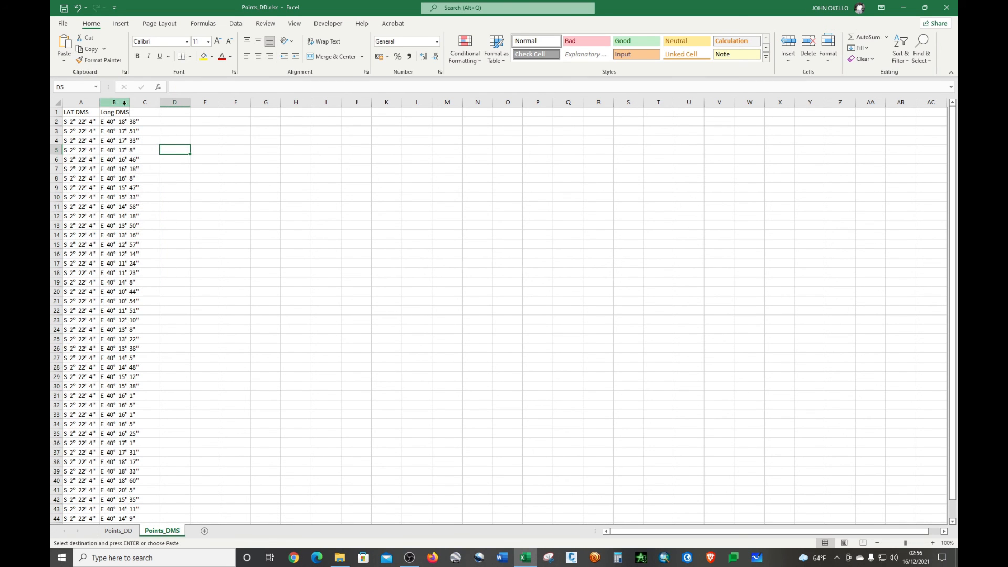
# - Widen columns A and B to fit the DMS entries, with column B about 12.71 wide
pyautogui.moveTo(130, 102); pyautogui.dragTo(141, 102)
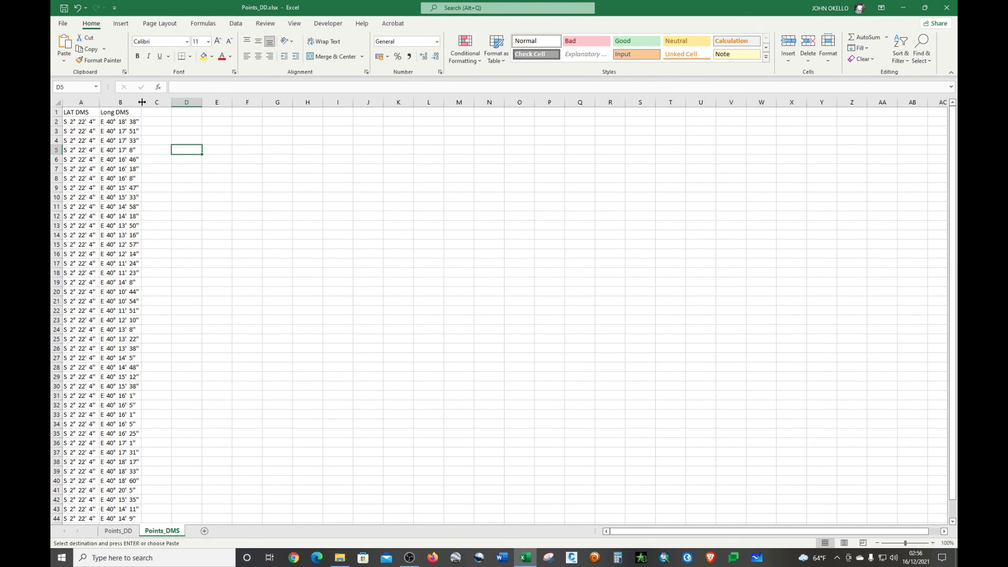
pyautogui.doubleClick(99, 102)
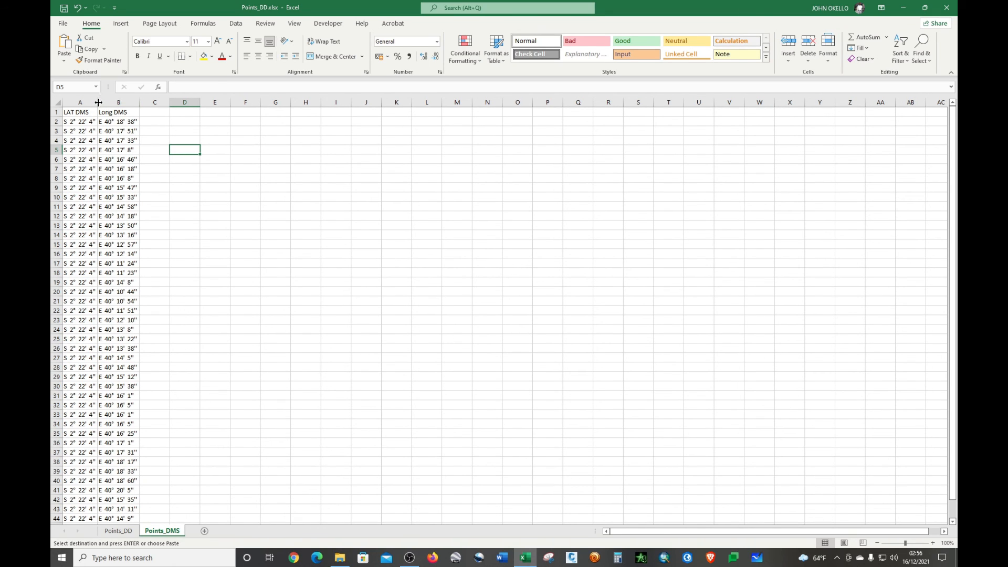
pyautogui.moveTo(99, 102); pyautogui.dragTo(107, 104)
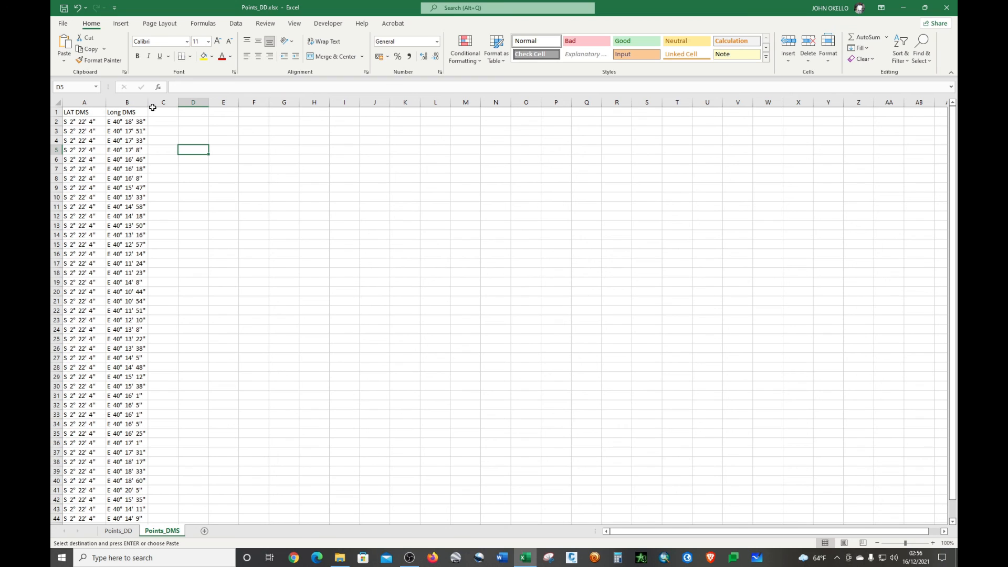
pyautogui.moveTo(148, 104); pyautogui.dragTo(152, 105)
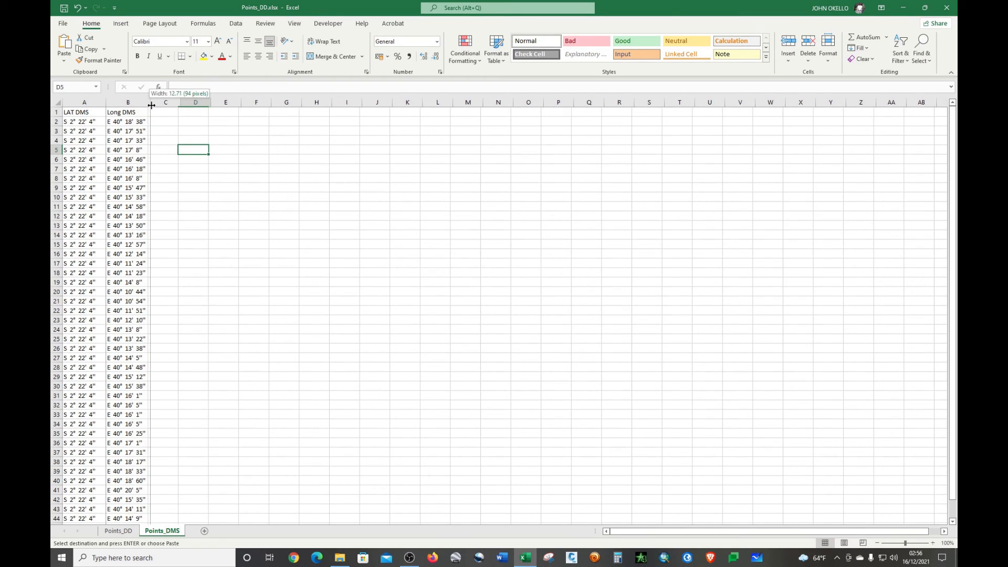
# - Make the header row 1 of the Points_DMS sheet bold and review the pasted rows
pyautogui.click(59, 112)
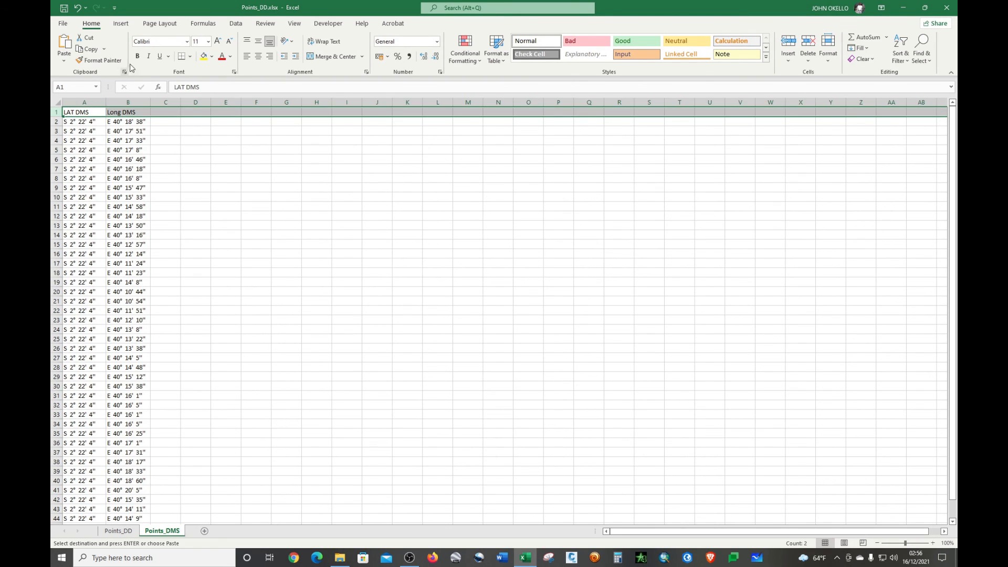
pyautogui.click(137, 56)
pyautogui.click(216, 206)
pyautogui.scroll(-14, 215, 214)
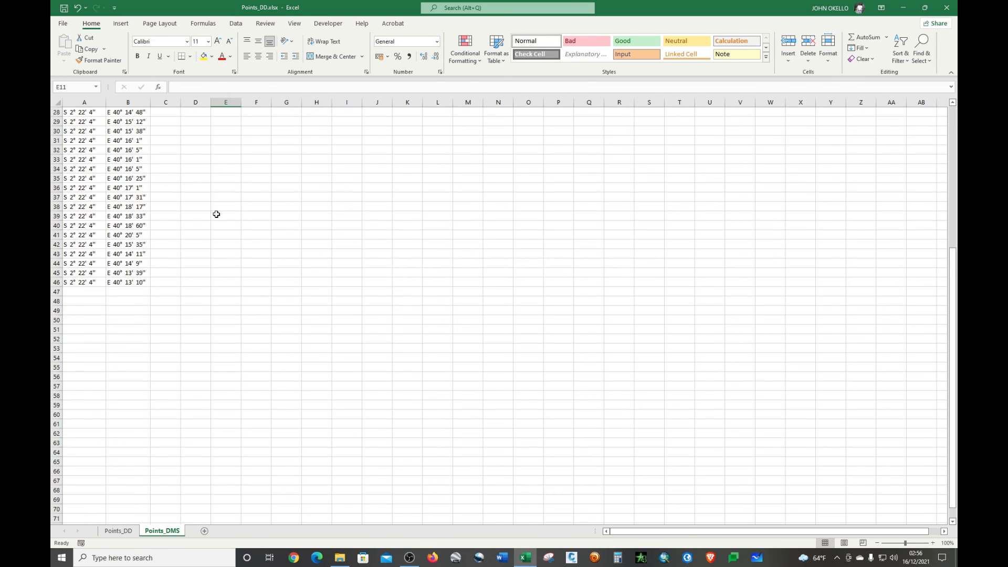
pyautogui.scroll(15, 210, 218)
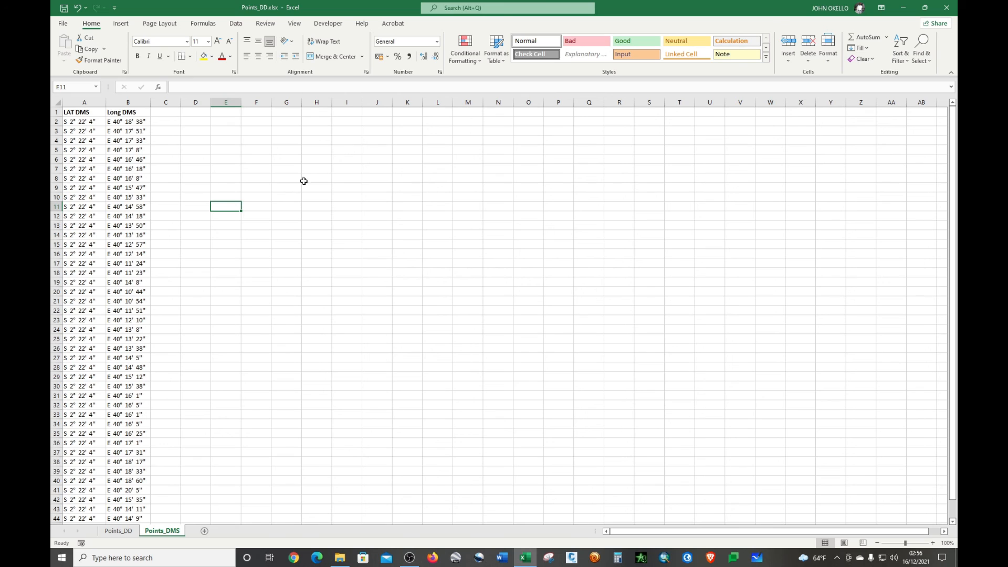
pyautogui.click(227, 244)
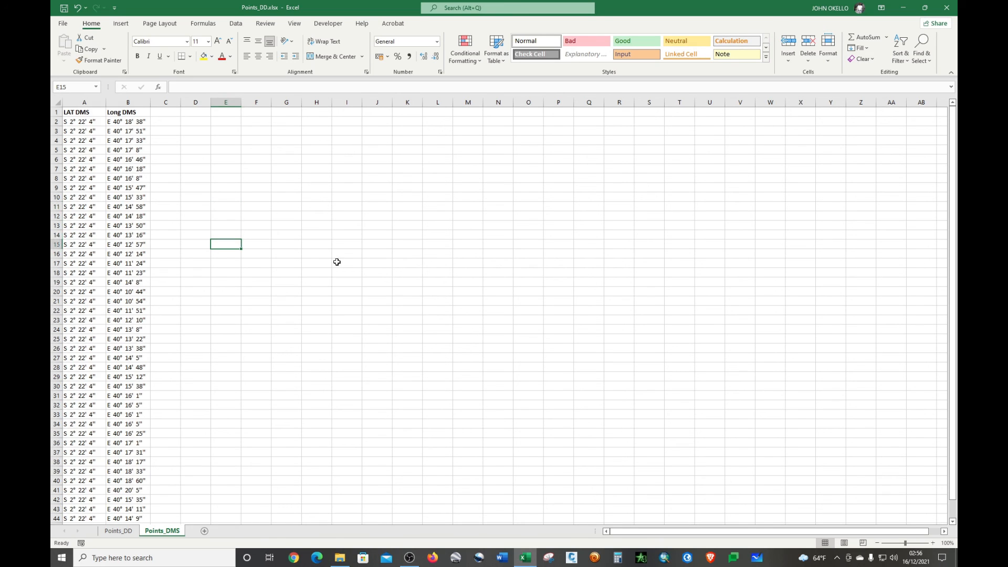